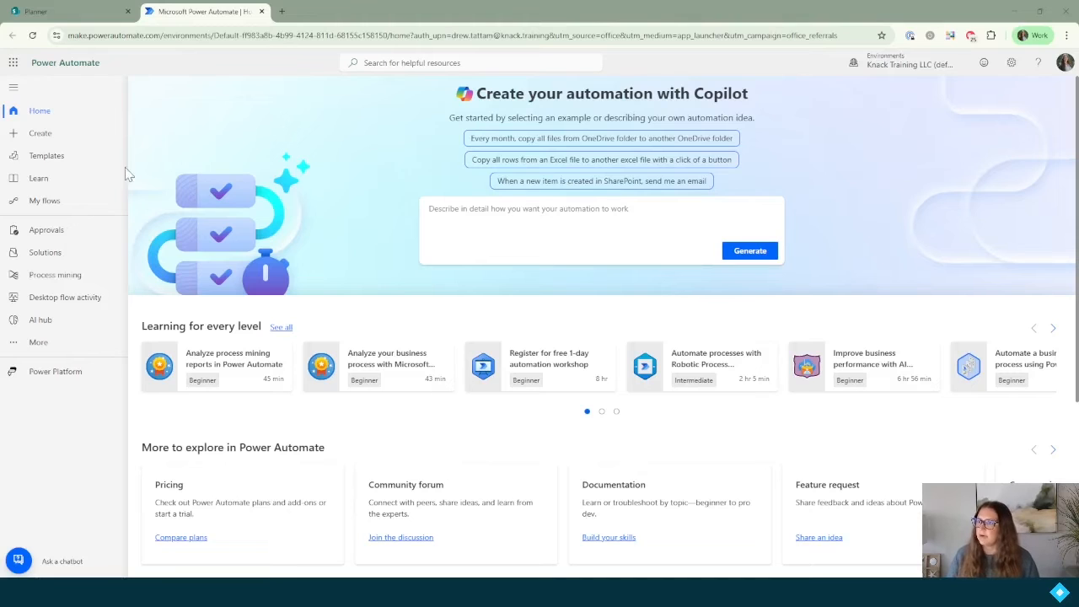
Step: Create an instant cloud flow 'Playbook: New Employee Onboarding Checklist' with the SharePoint 'For a selected item' trigger
{"action": "left_click", "coordinate": [41, 133]}
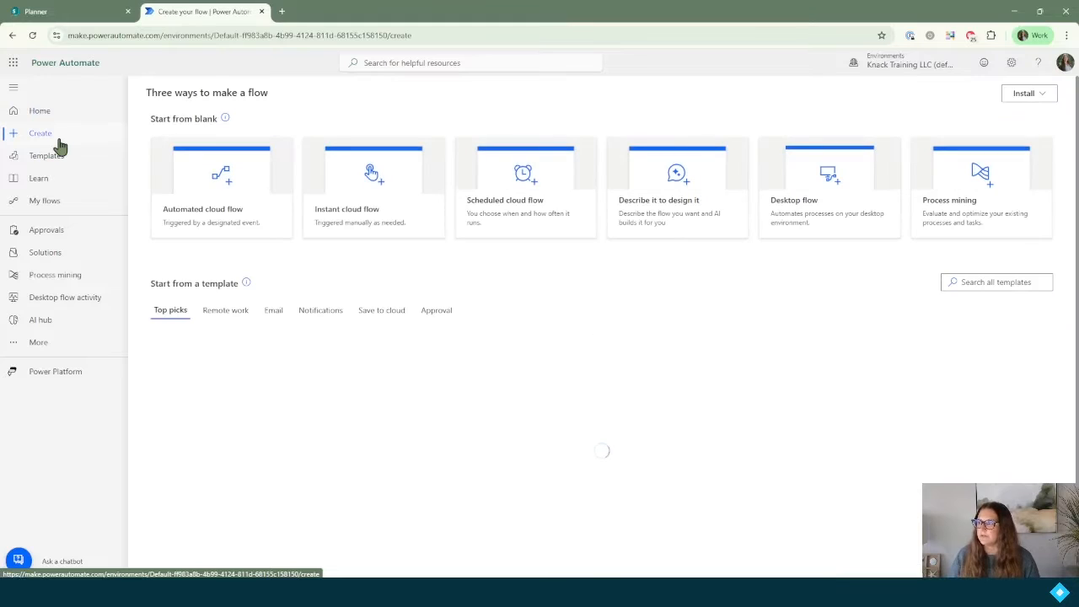
{"action": "left_click", "coordinate": [368, 219]}
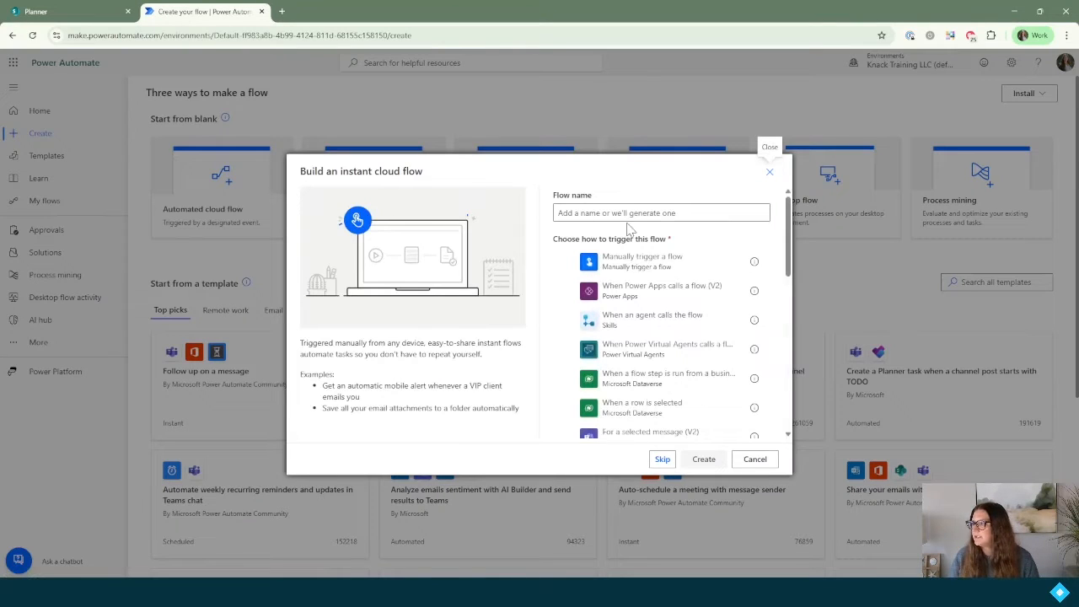
{"action": "left_click", "coordinate": [649, 213]}
{"action": "type", "text": "Playbook: New Employee"}
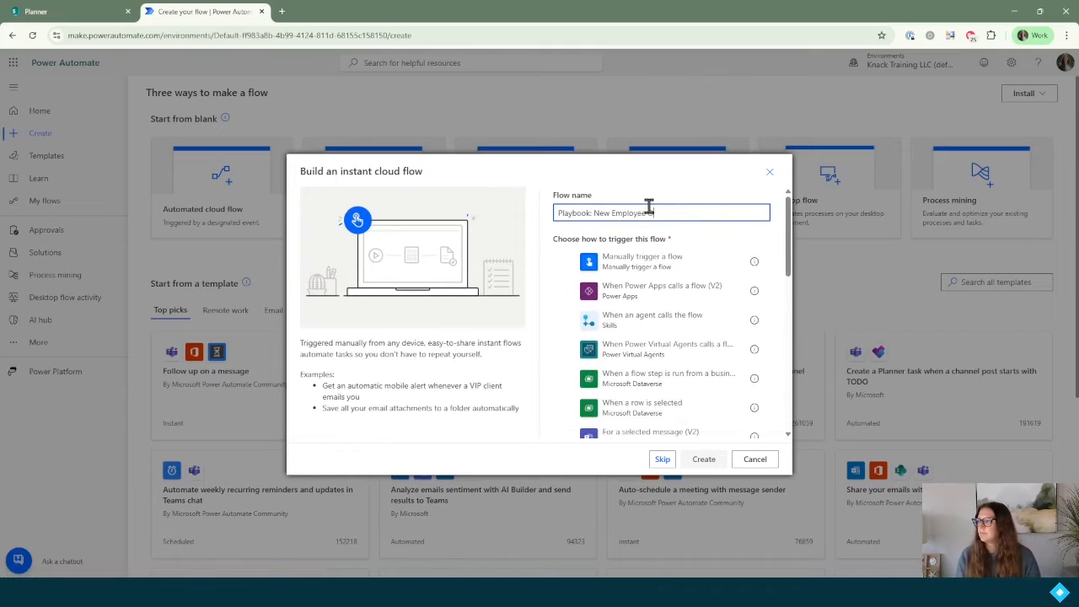
{"action": "type", "text": " Onboarding Checklist"}
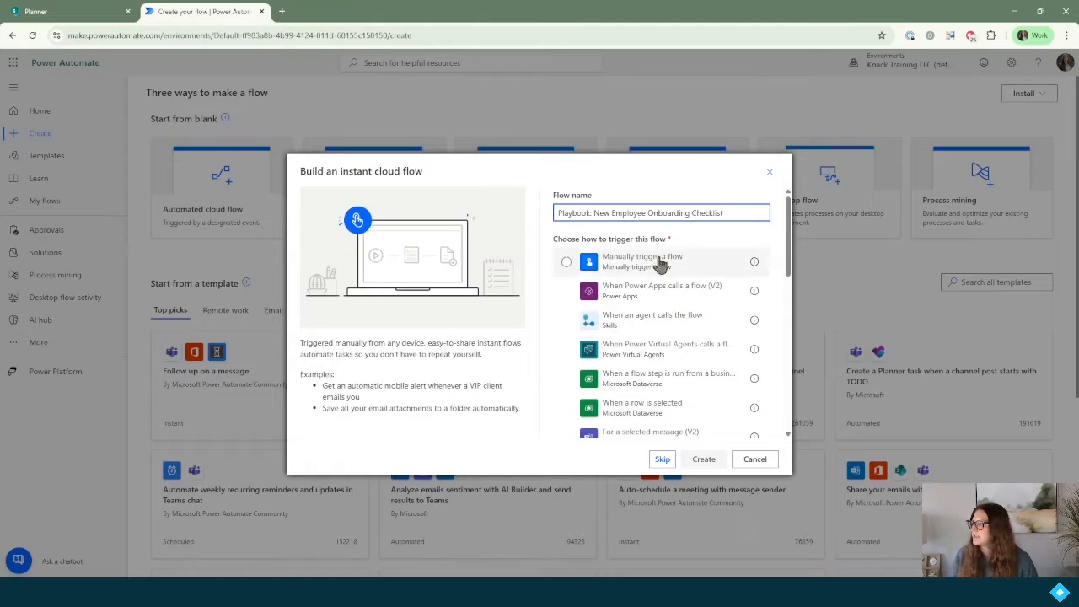
{"action": "scroll", "coordinate": [693, 307], "scroll_direction": "down", "scroll_amount": 5}
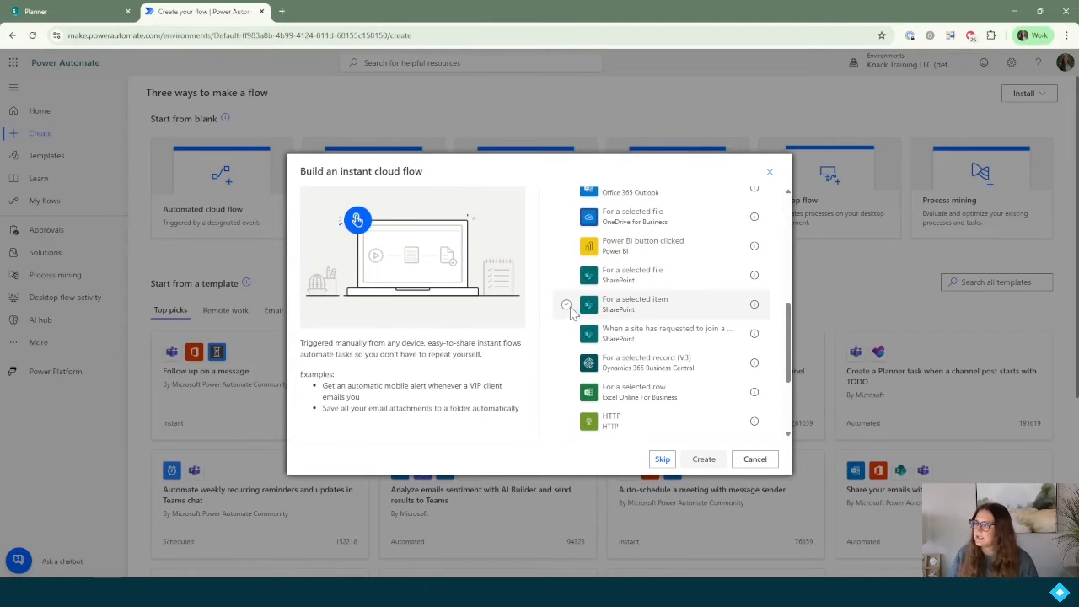
{"action": "left_click", "coordinate": [567, 306]}
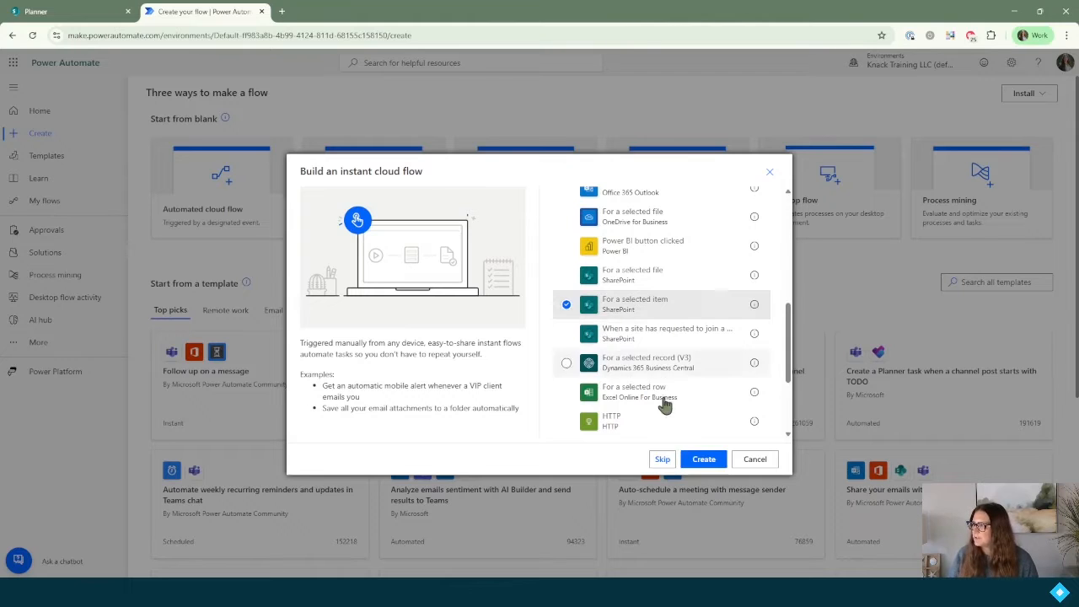
{"action": "left_click", "coordinate": [713, 463]}
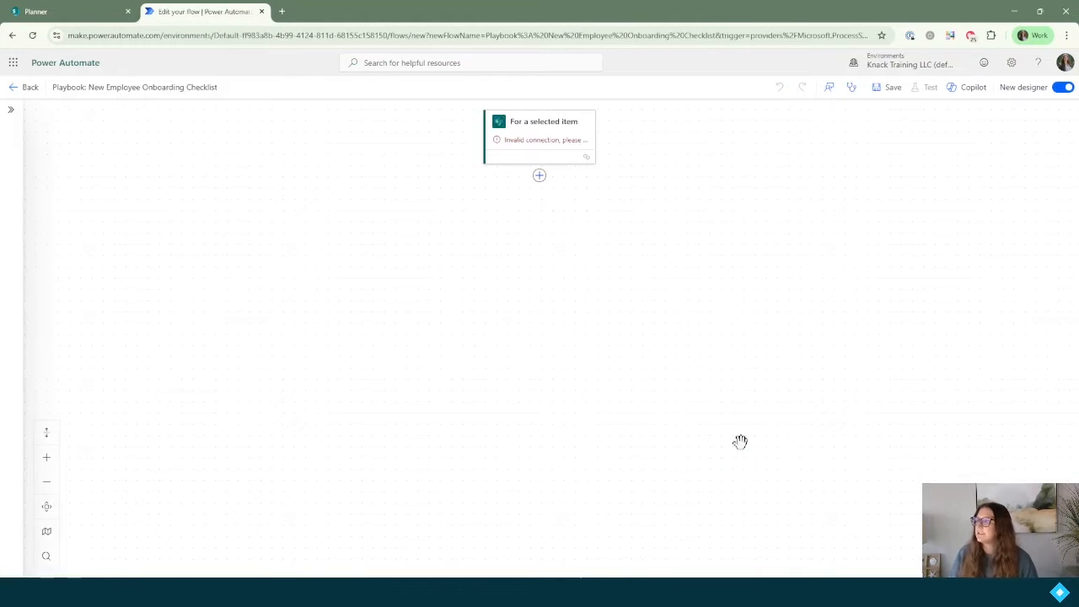
Step: Switch to the classic designer and point the trigger at the Playbook site's Employee Onboarding List
{"action": "left_click", "coordinate": [1063, 88]}
{"action": "left_click", "coordinate": [561, 340]}
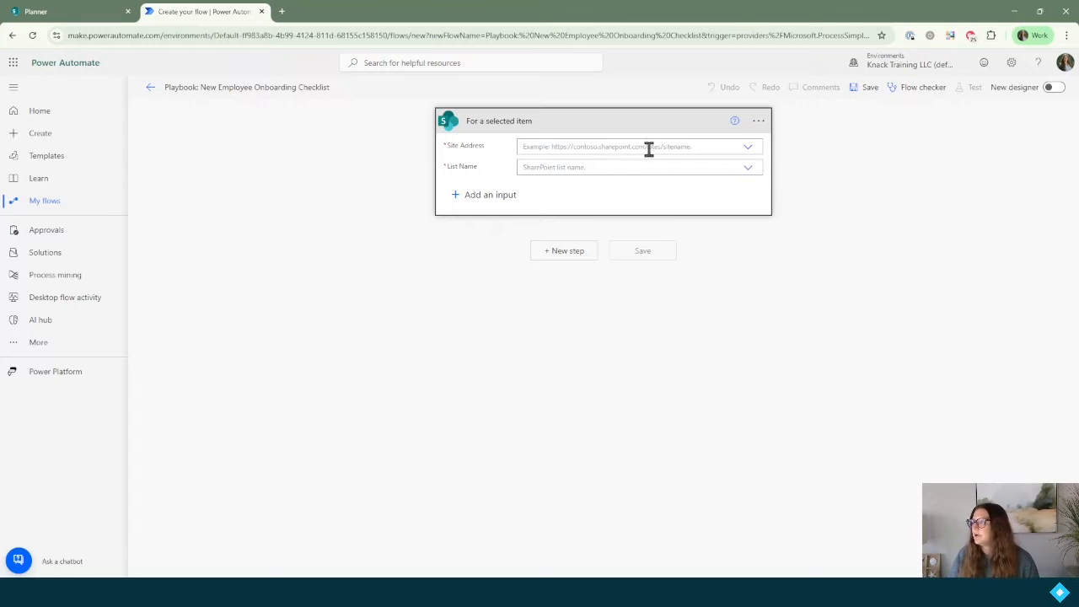
{"action": "left_click", "coordinate": [650, 146]}
{"action": "type", "text": "play"}
{"action": "left_click", "coordinate": [648, 164]}
{"action": "left_click", "coordinate": [648, 167]}
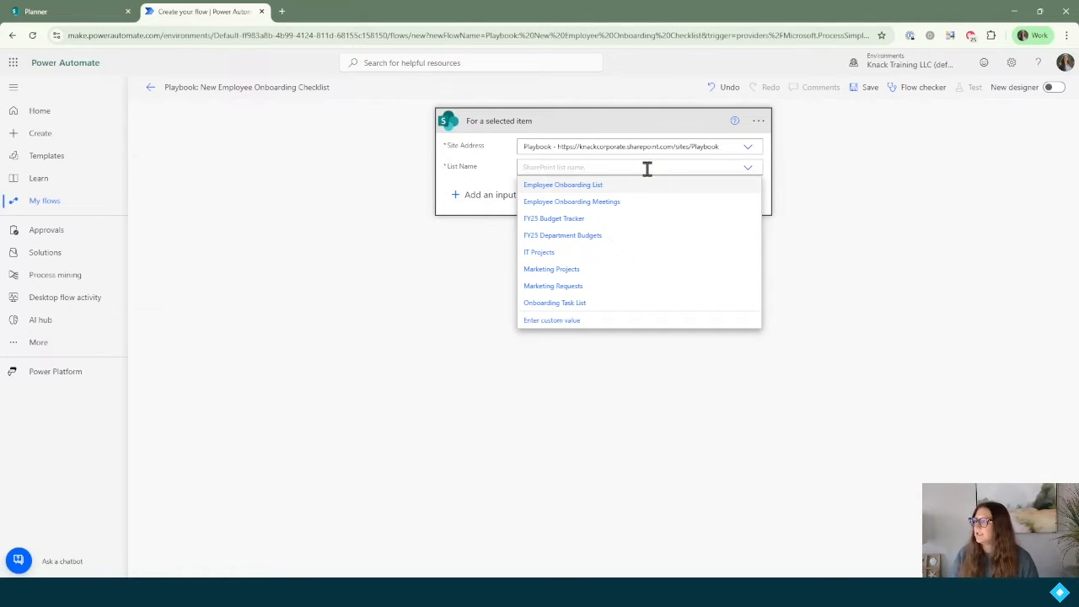
{"action": "left_click", "coordinate": [594, 188]}
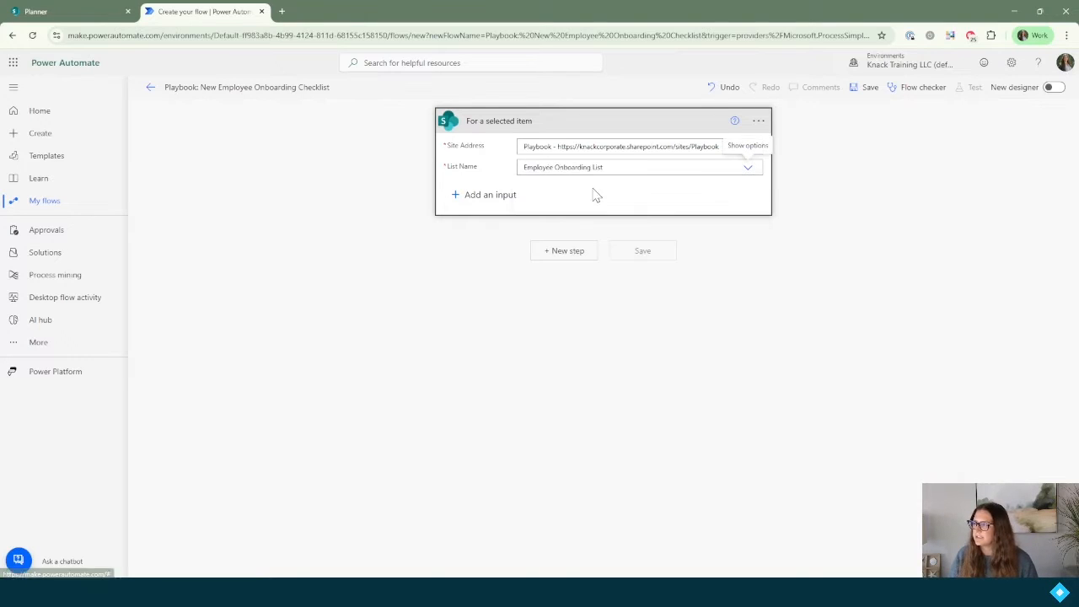
{"action": "left_click", "coordinate": [568, 250]}
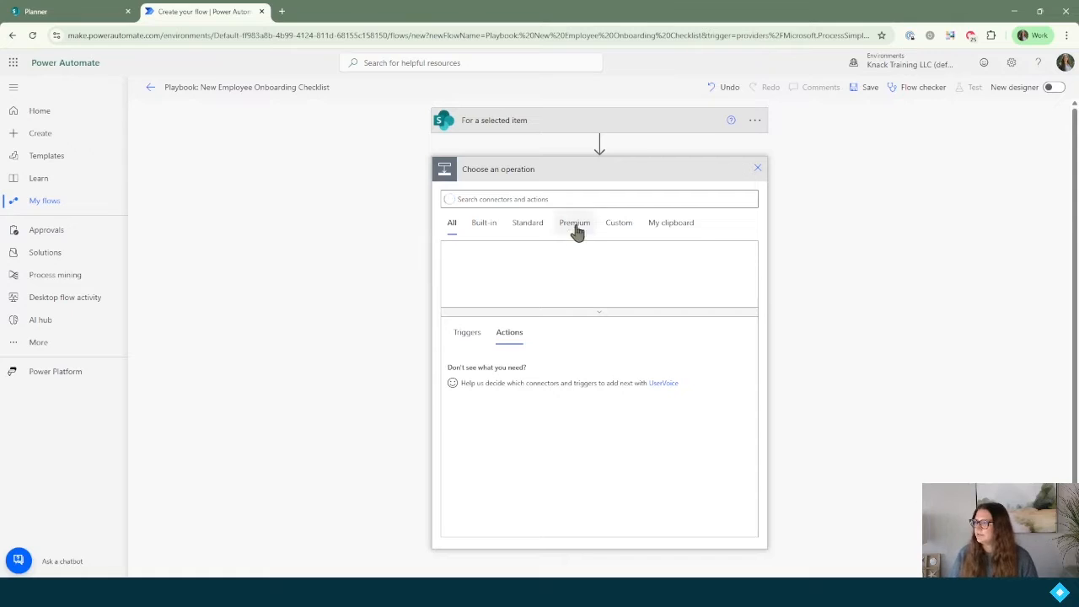
Step: Add a SharePoint Get item step on Playbook's Employee Onboarding List, using the trigger's ID
{"action": "type", "text": "get "}
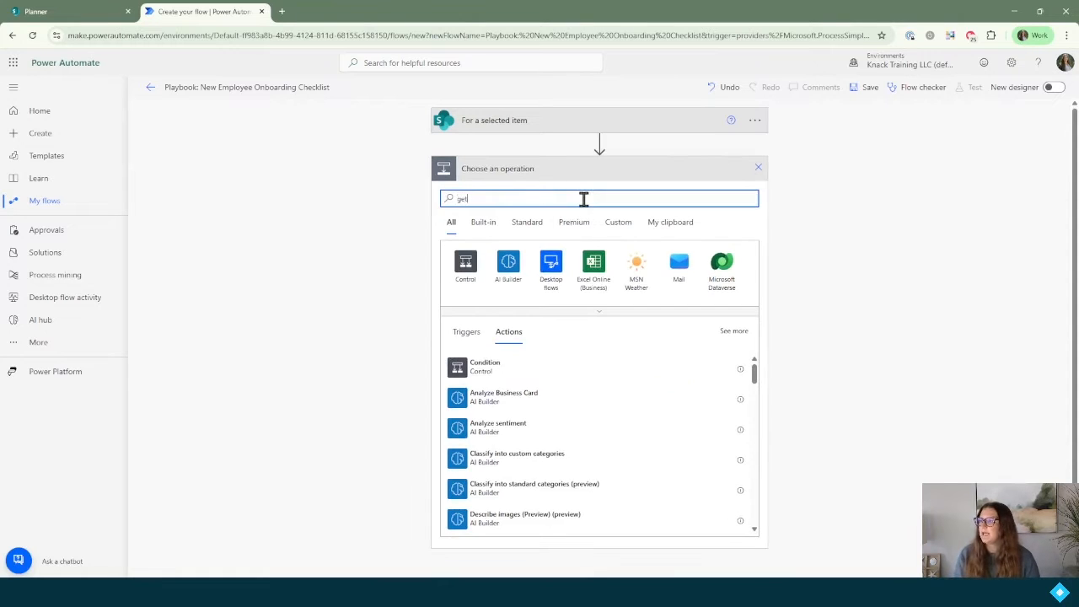
{"action": "type", "text": "item"}
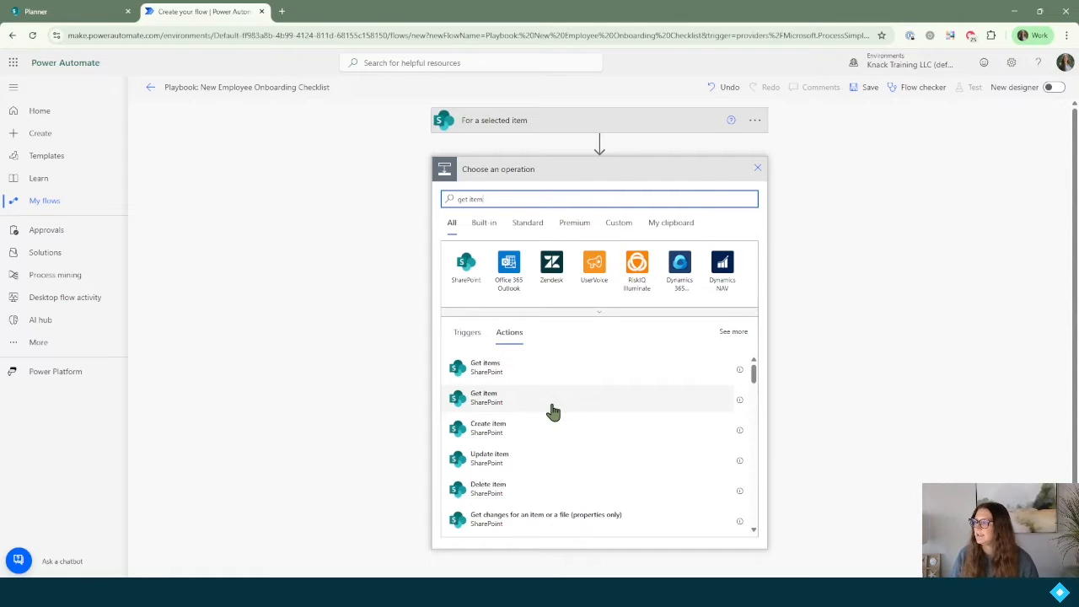
{"action": "left_click", "coordinate": [495, 411]}
{"action": "left_click", "coordinate": [574, 194]}
{"action": "type", "text": "play"}
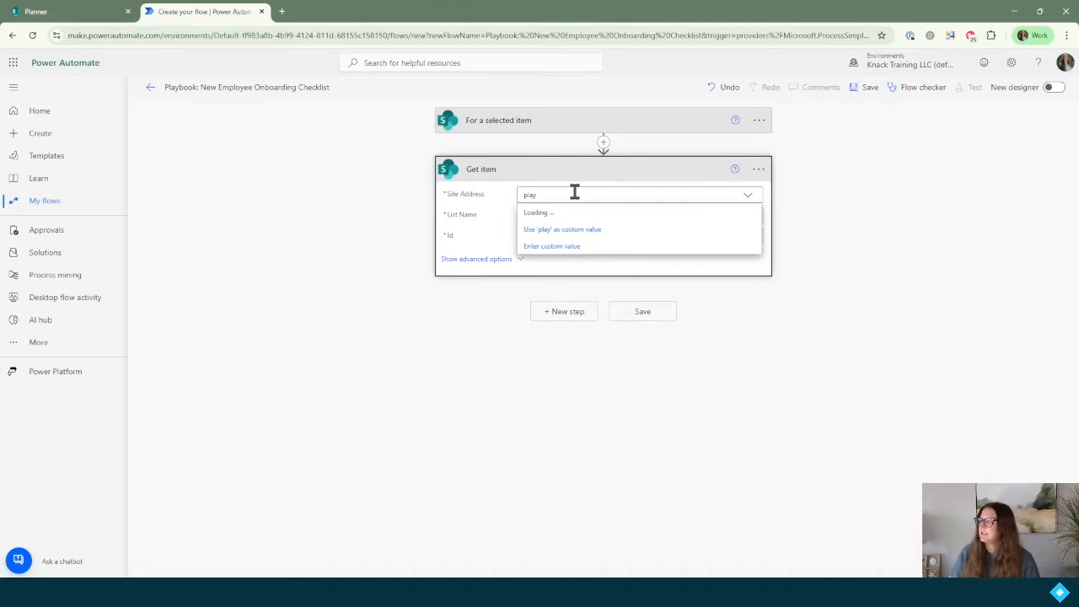
{"action": "left_click", "coordinate": [574, 213]}
{"action": "left_click", "coordinate": [571, 214]}
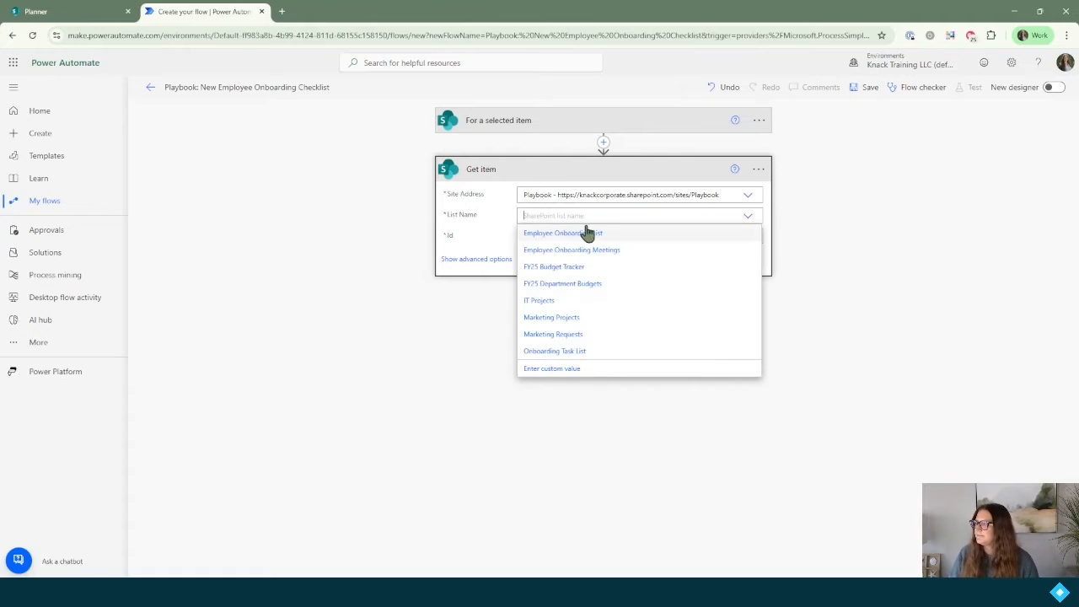
{"action": "left_click", "coordinate": [582, 234]}
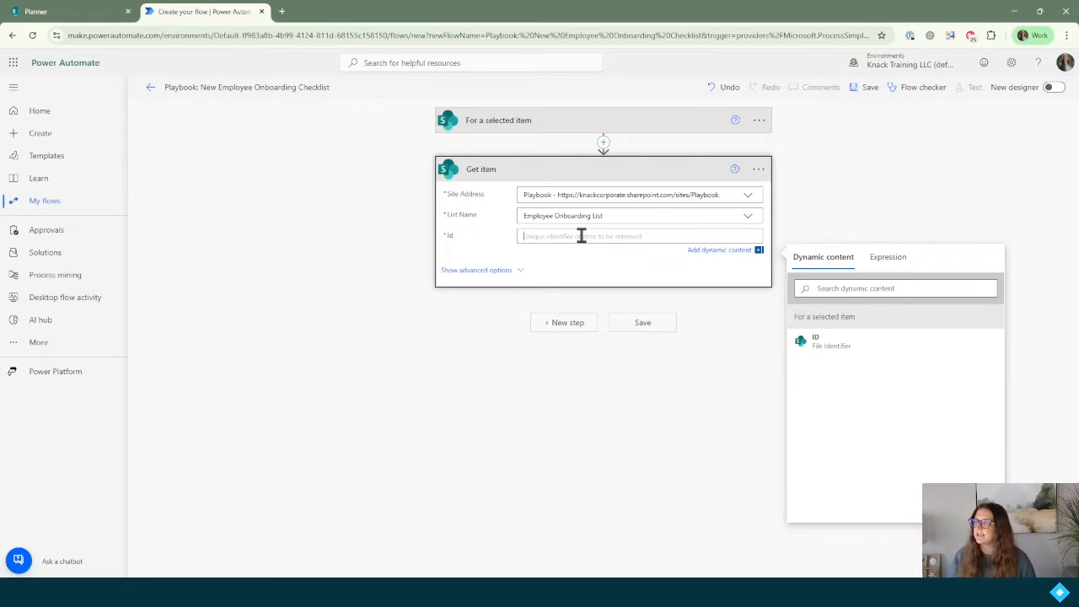
{"action": "left_click", "coordinate": [853, 349]}
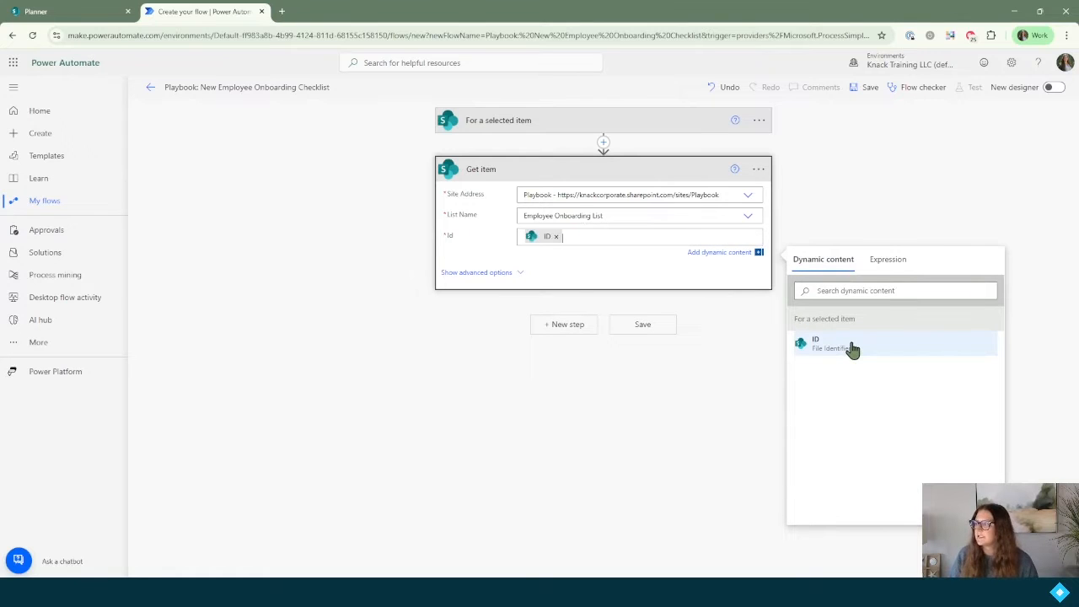
{"action": "left_click", "coordinate": [562, 327]}
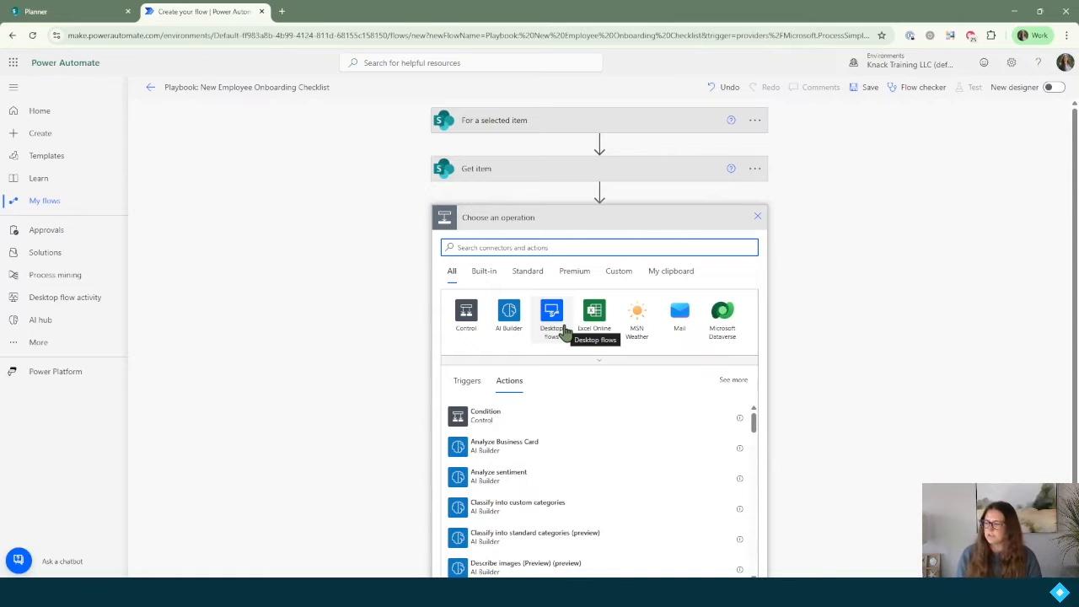
Step: Initialize a String variable varStartDate set to the item's Start Date
{"action": "type", "text": "initialize"}
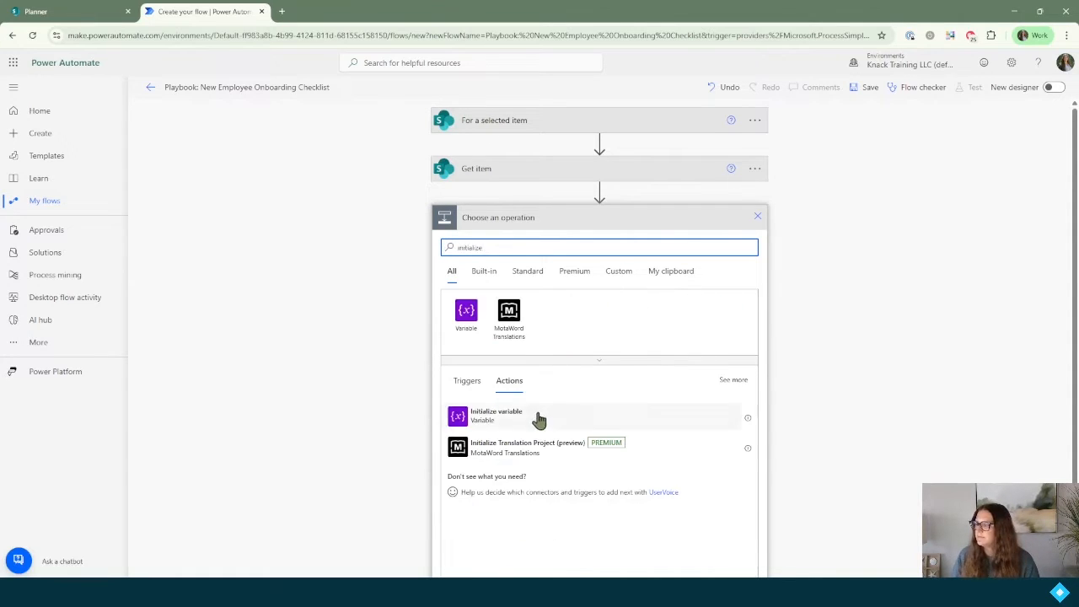
{"action": "left_click", "coordinate": [538, 418]}
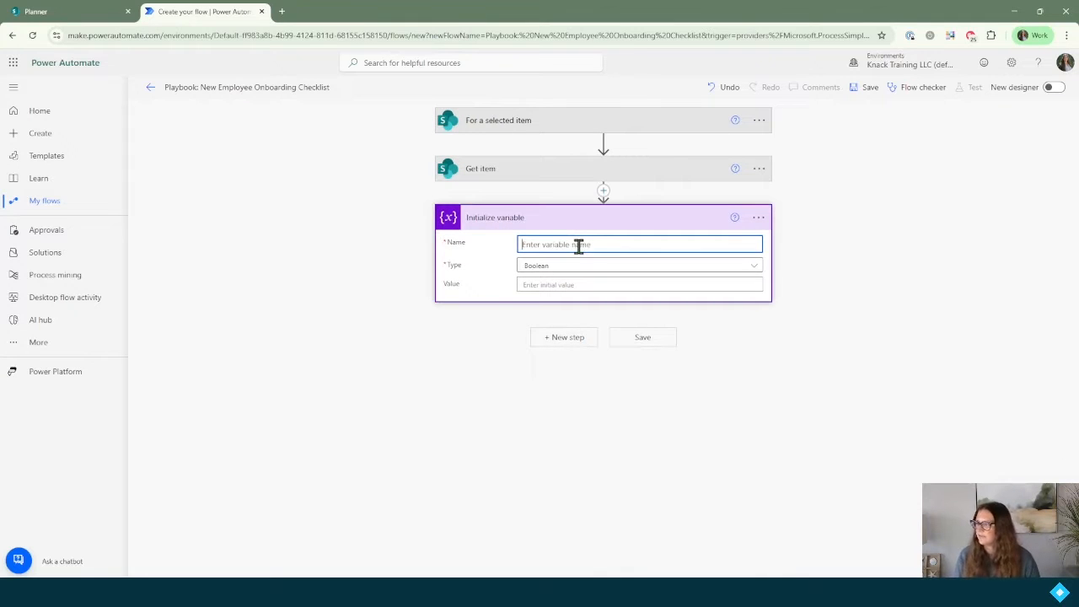
{"action": "type", "text": "var"}
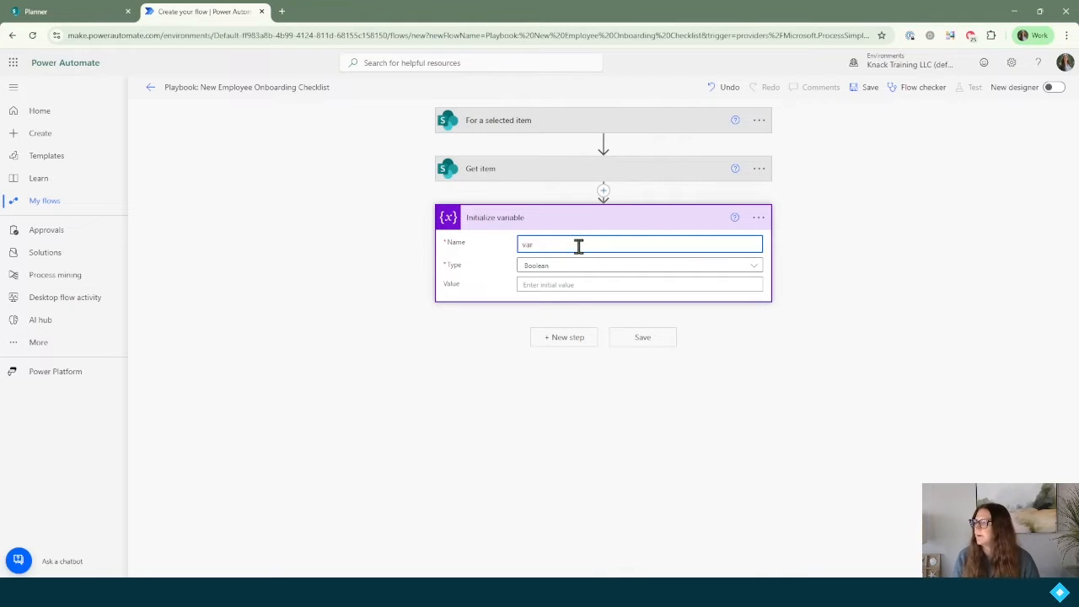
{"action": "type", "text": "StartDate"}
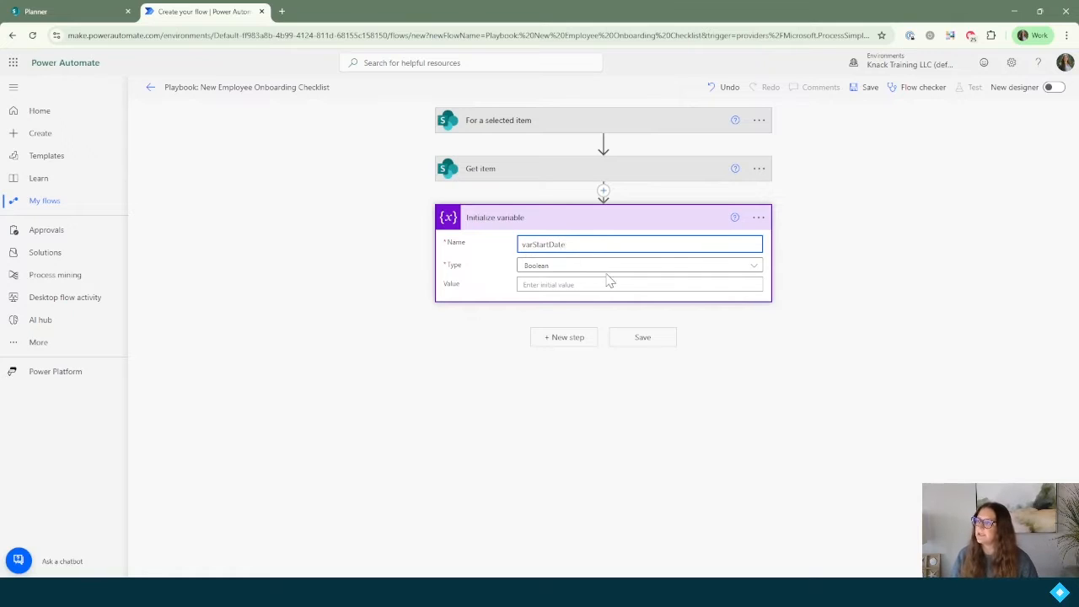
{"action": "left_click", "coordinate": [657, 275]}
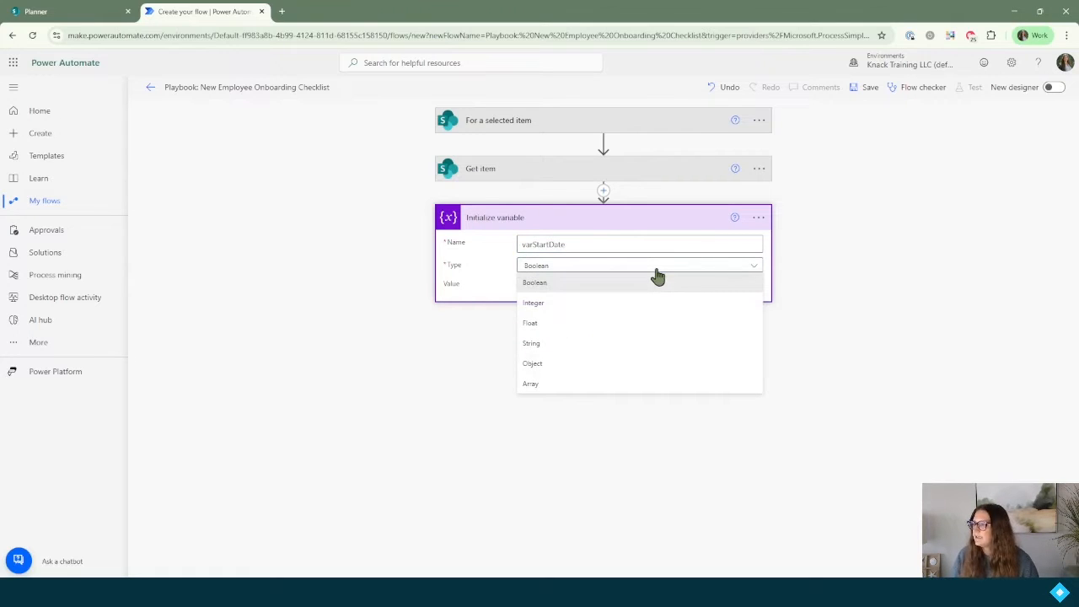
{"action": "left_click", "coordinate": [608, 347]}
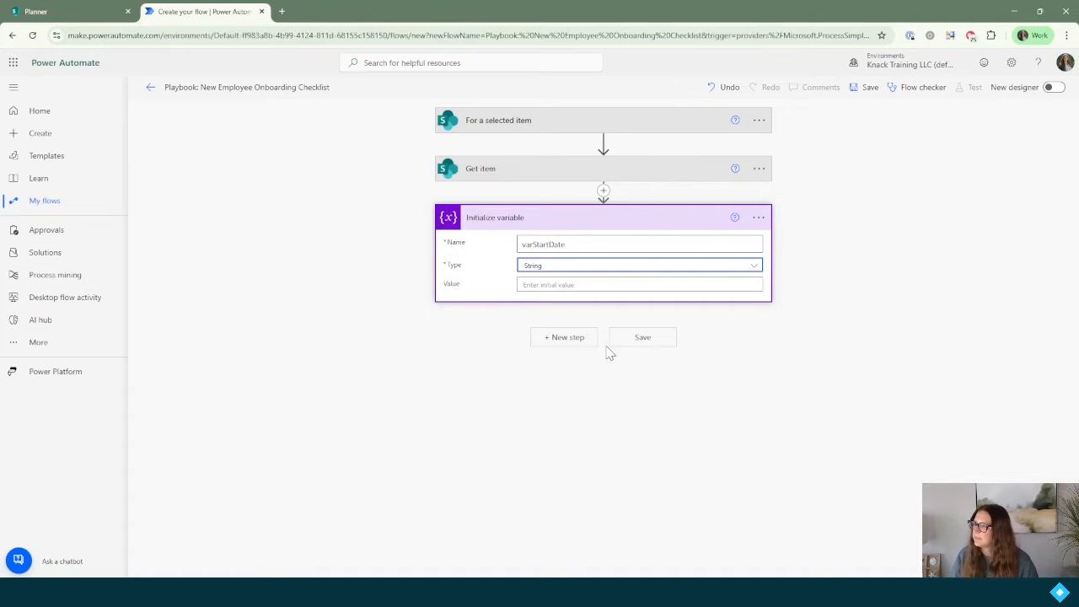
{"action": "left_click", "coordinate": [575, 286]}
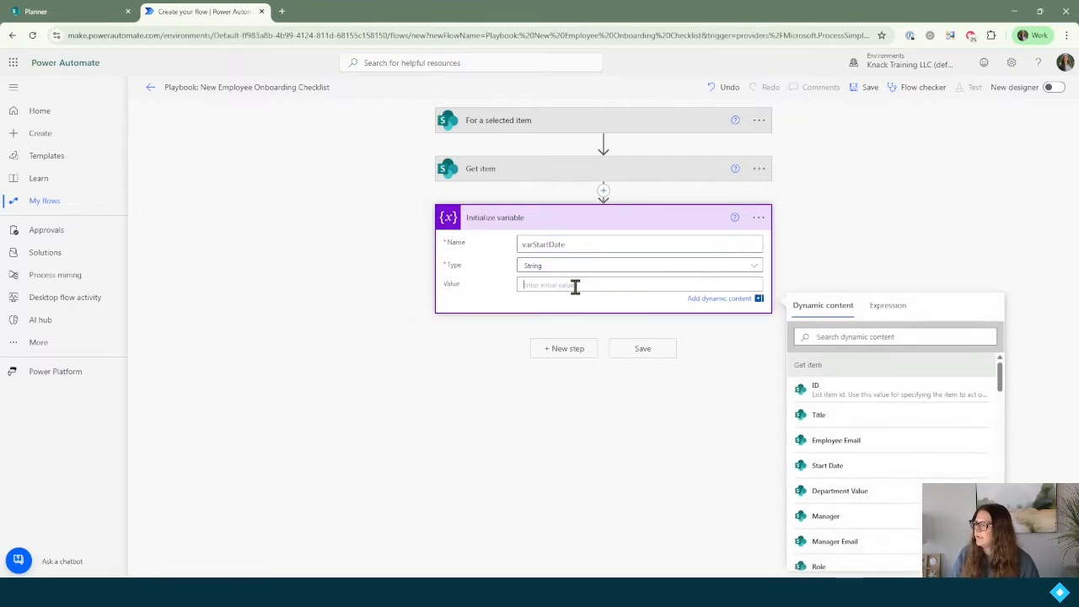
{"action": "left_click", "coordinate": [832, 471]}
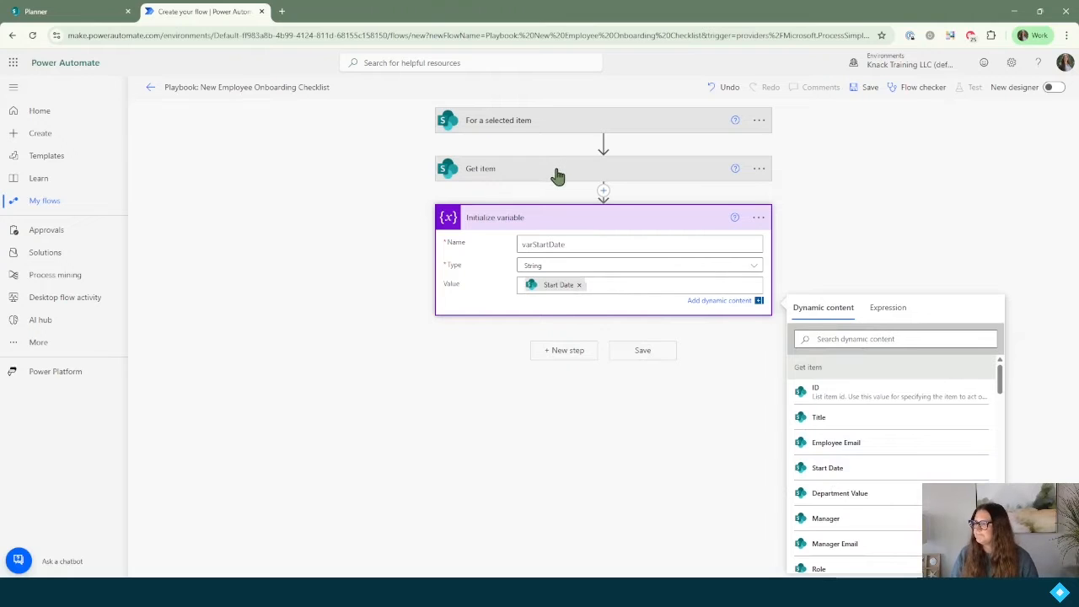
Step: Add another Initialize variable step named varDueDate with type String
{"action": "left_click", "coordinate": [565, 350]}
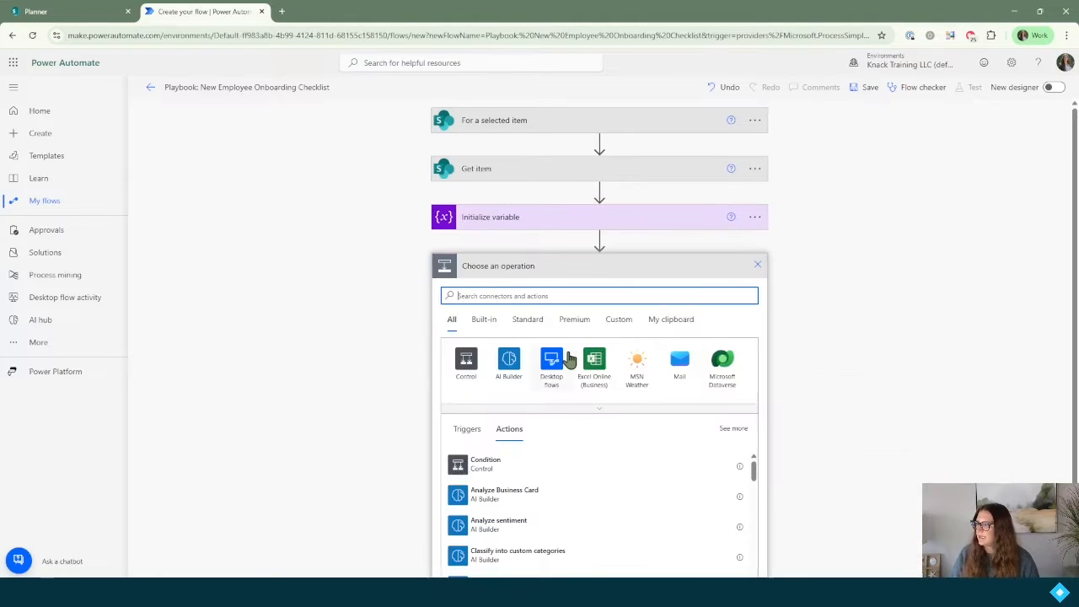
{"action": "type", "text": "intializa"}
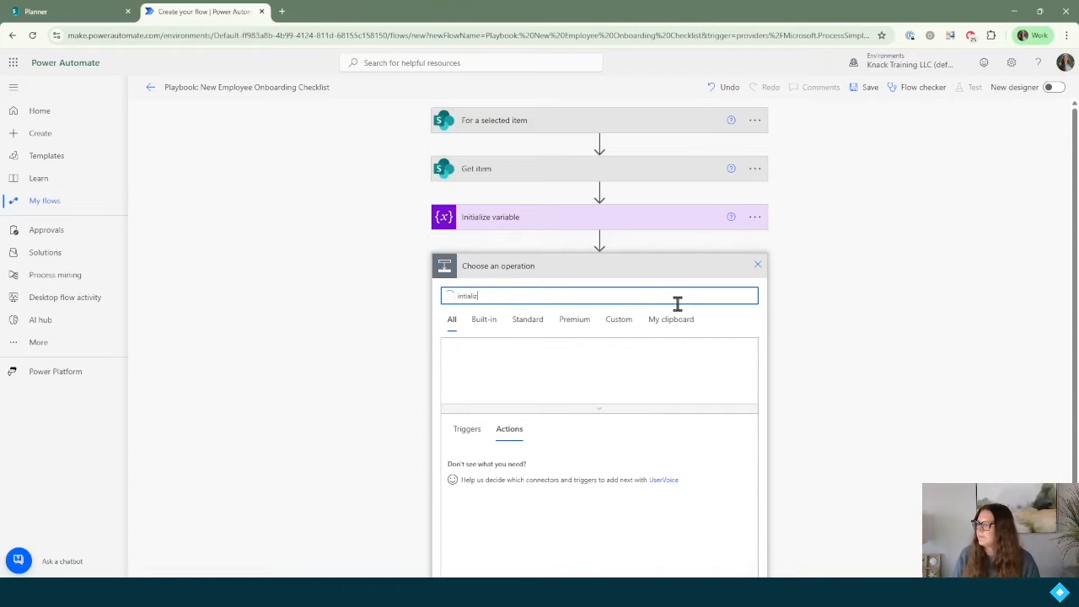
{"action": "left_click", "coordinate": [569, 458]}
{"action": "type", "text": "varDueDate"}
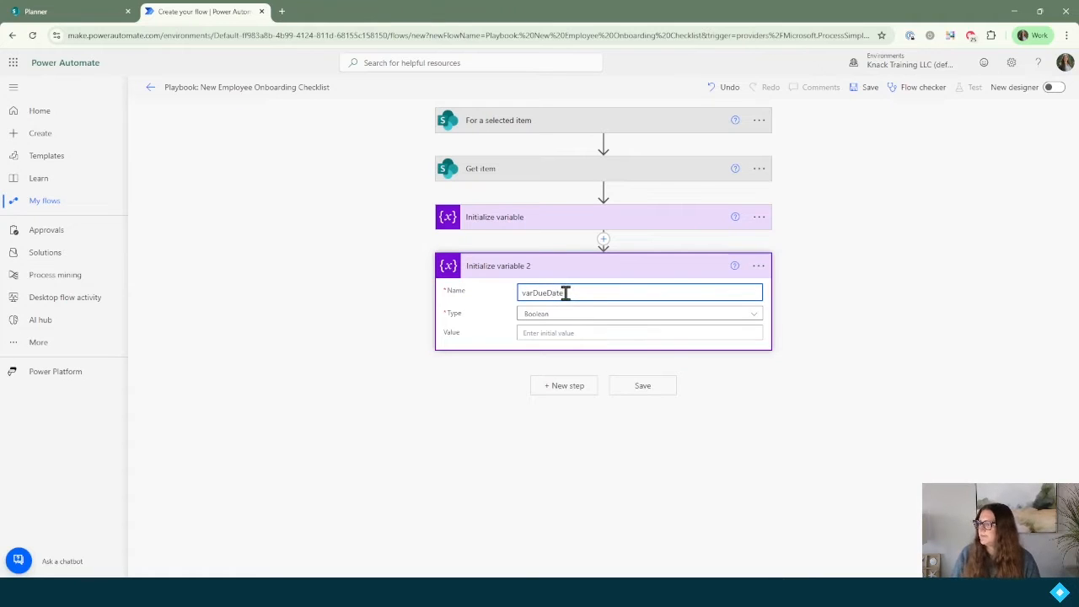
{"action": "left_click", "coordinate": [578, 317]}
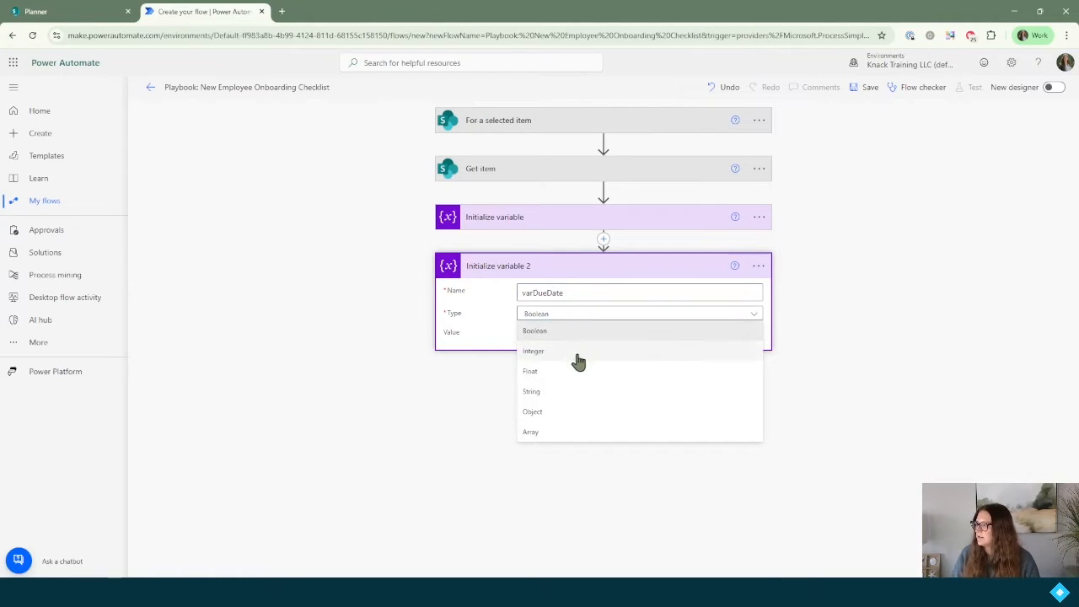
{"action": "left_click", "coordinate": [565, 393]}
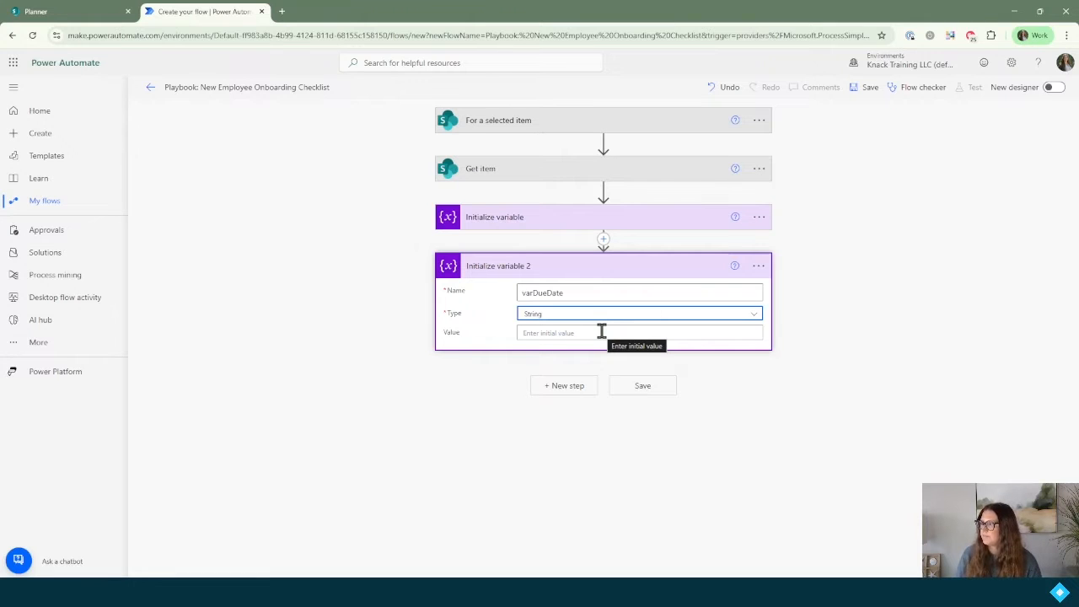
{"action": "left_click", "coordinate": [758, 220]}
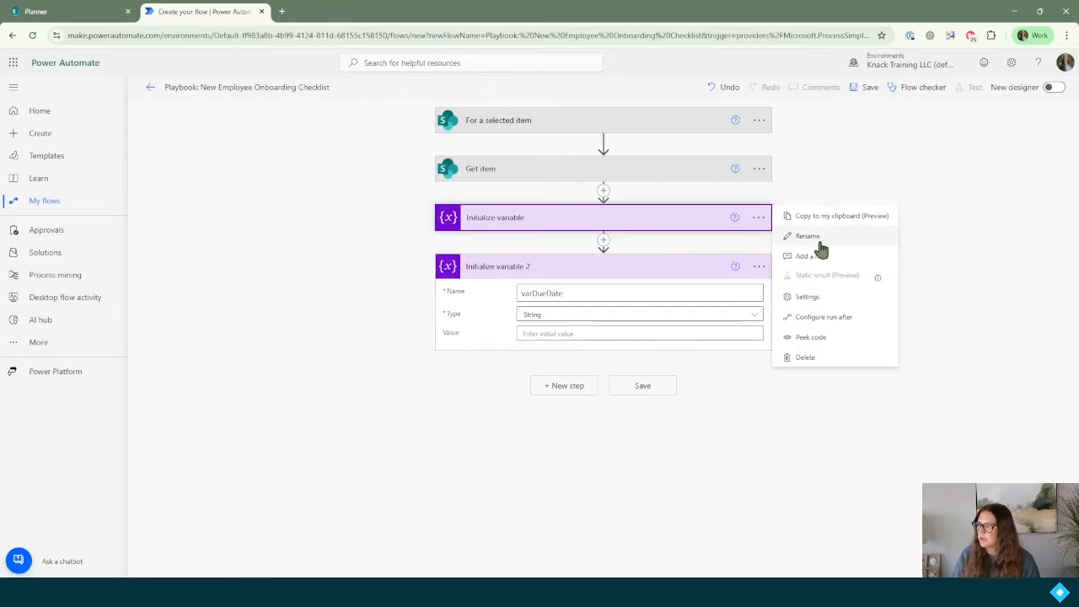
Step: Rename the first variable step to 'Initialize variable varStartDate'
{"action": "left_click", "coordinate": [821, 241]}
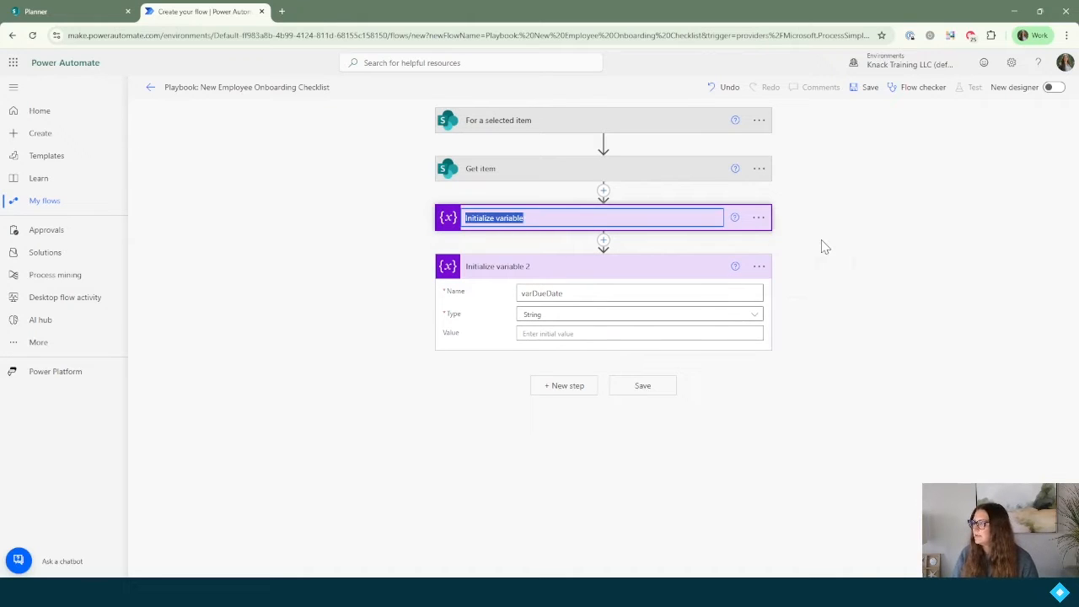
{"action": "key", "text": "End"}
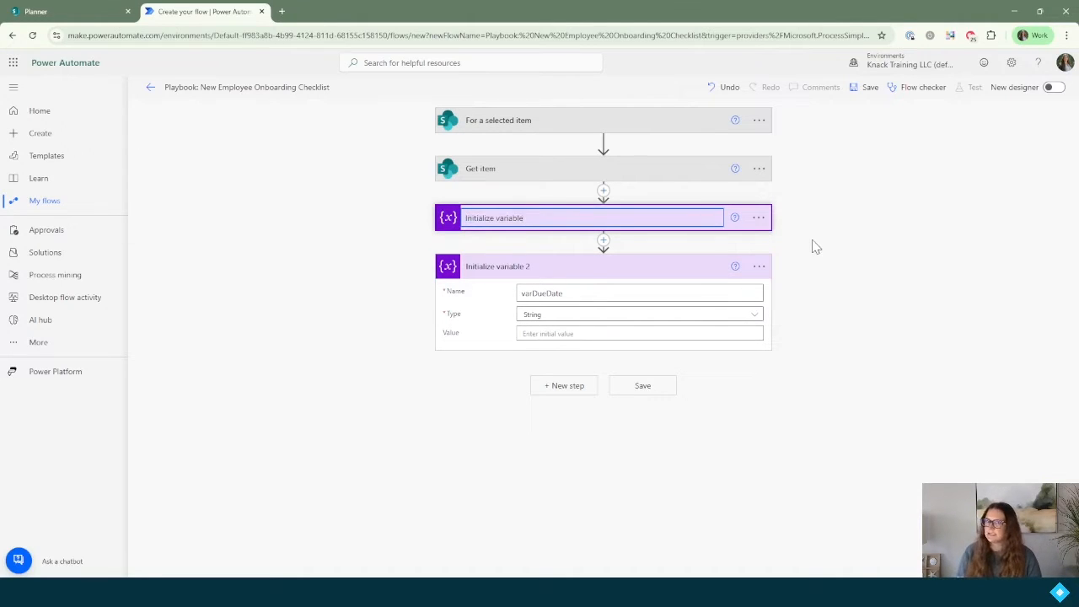
{"action": "type", "text": "va"}
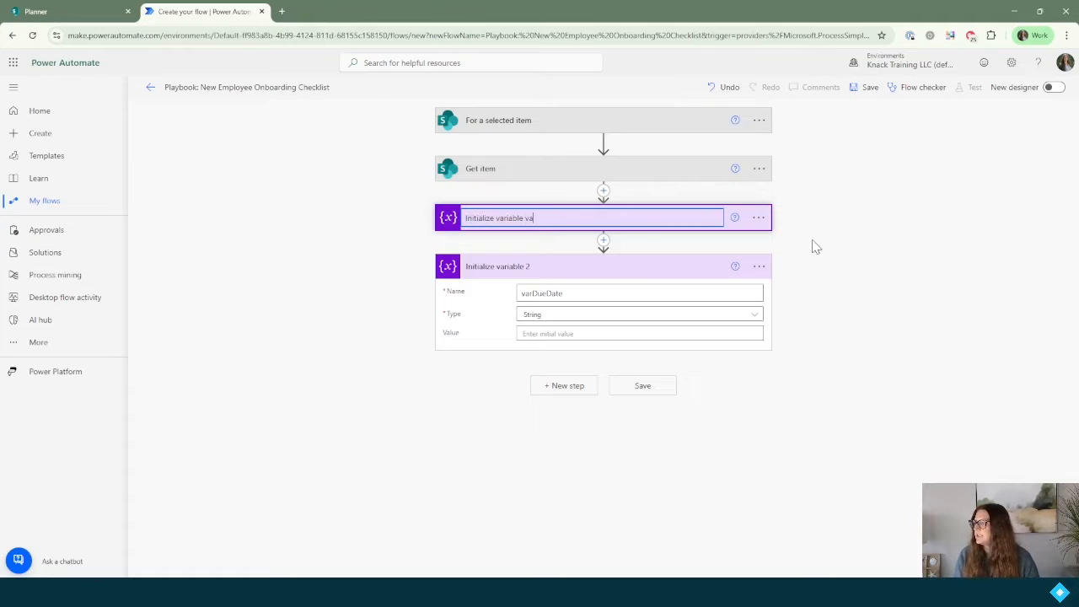
{"action": "type", "text": "rStartDate"}
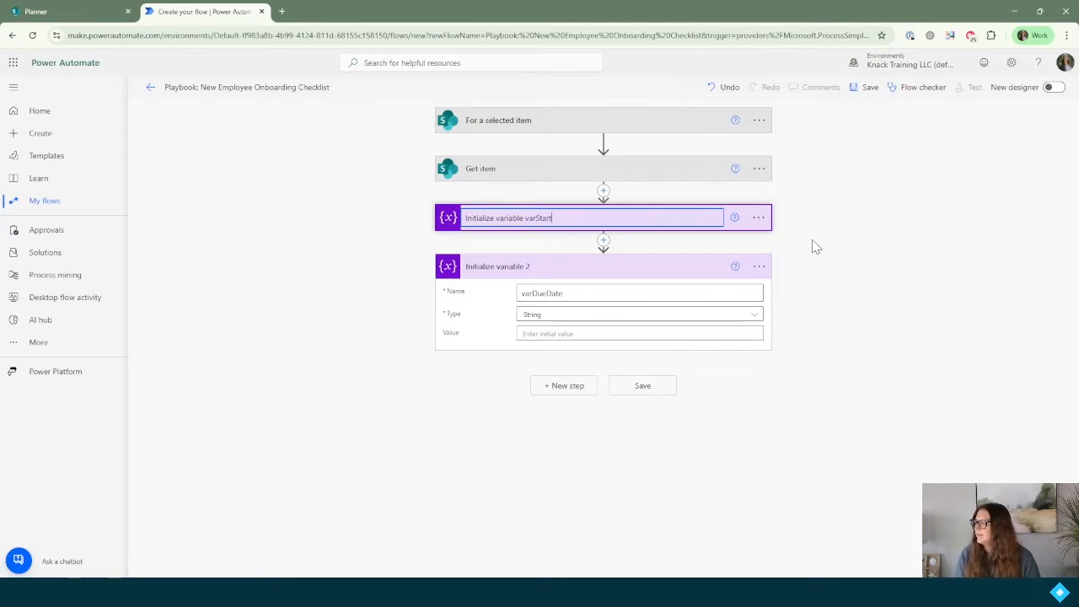
{"action": "key", "text": "Return"}
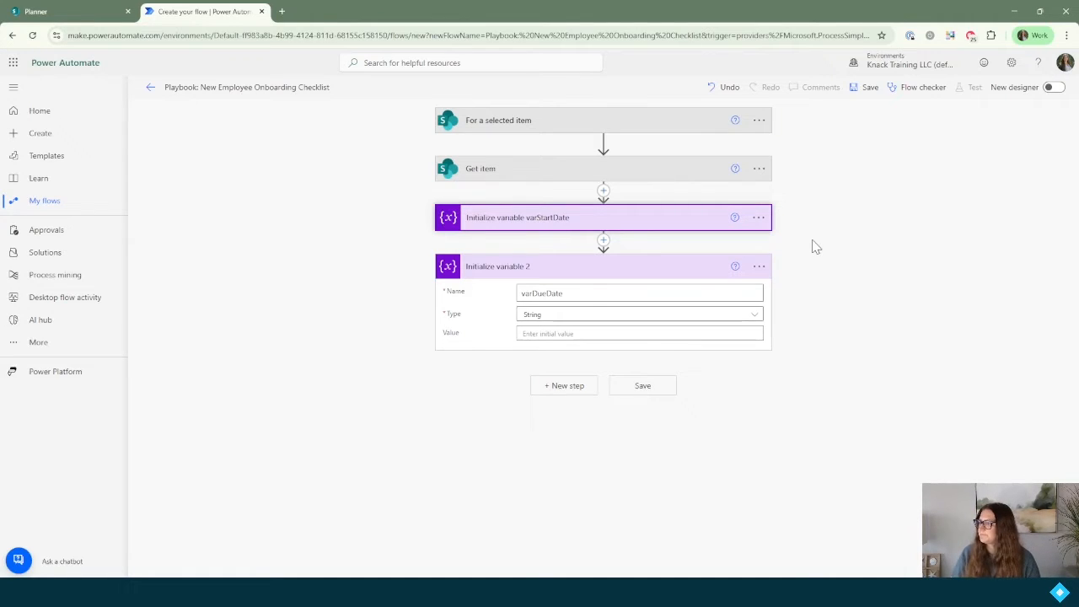
Step: Rename the second variable step to 'Initialize variable varDueDate'
{"action": "left_click", "coordinate": [759, 266]}
{"action": "left_click", "coordinate": [793, 290]}
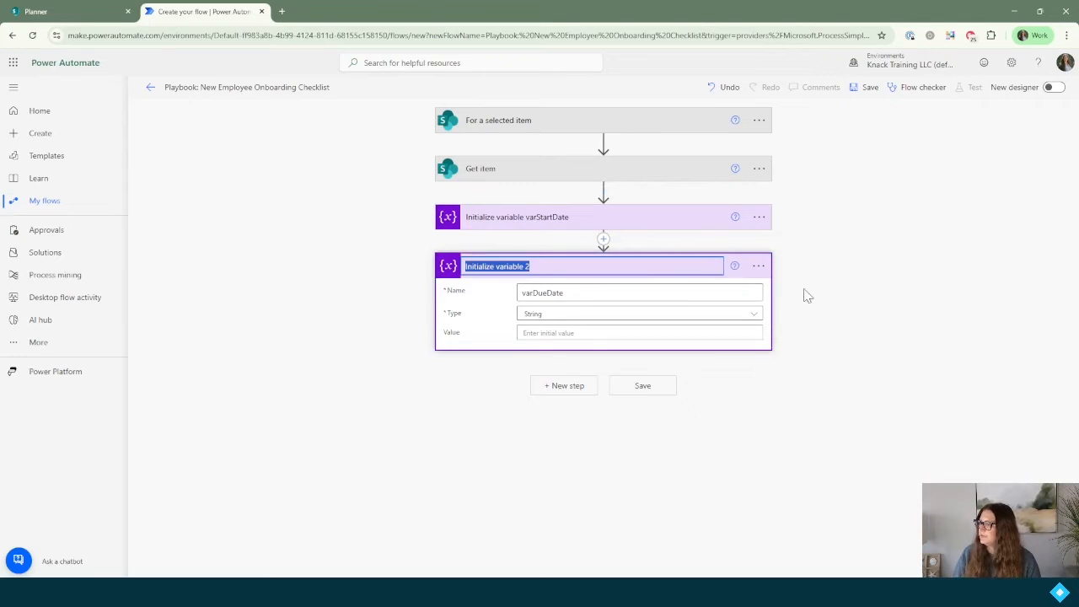
{"action": "key", "text": "End"}
{"action": "key", "text": "BackSpace"}
{"action": "type", "text": "varDueDate"}
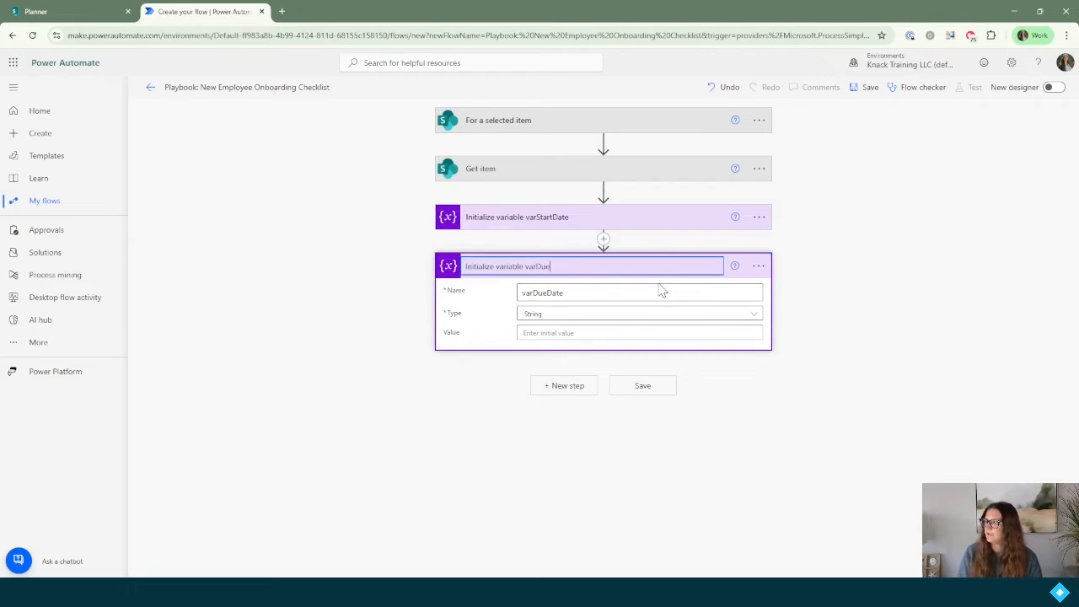
{"action": "key", "text": "Return"}
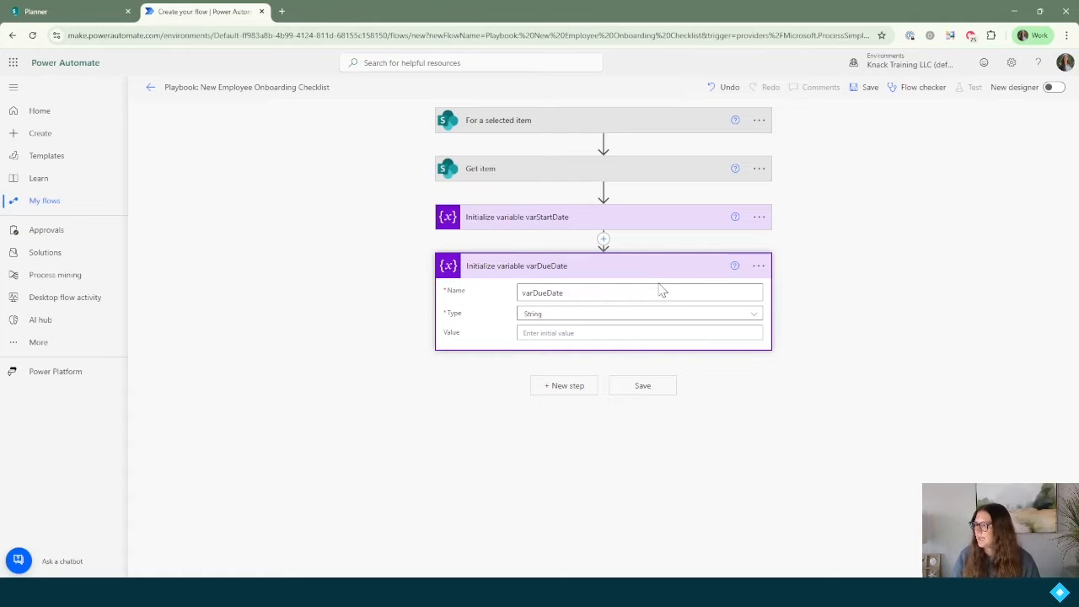
{"action": "left_click", "coordinate": [565, 390]}
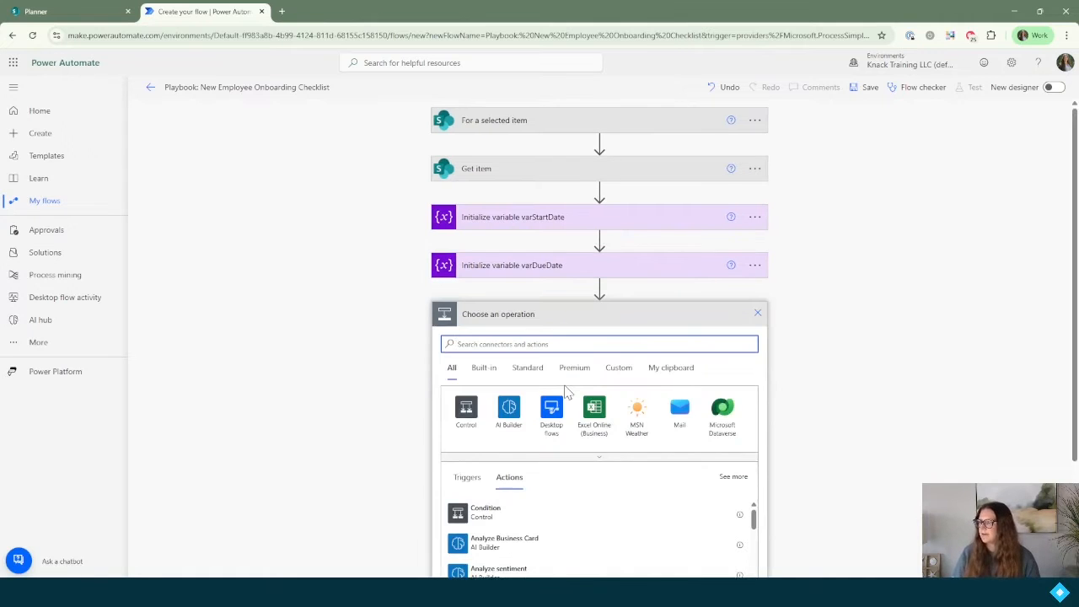
Step: Add a SharePoint Get items step reading the Playbook site's Onboarding Task List
{"action": "type", "text": "get items"}
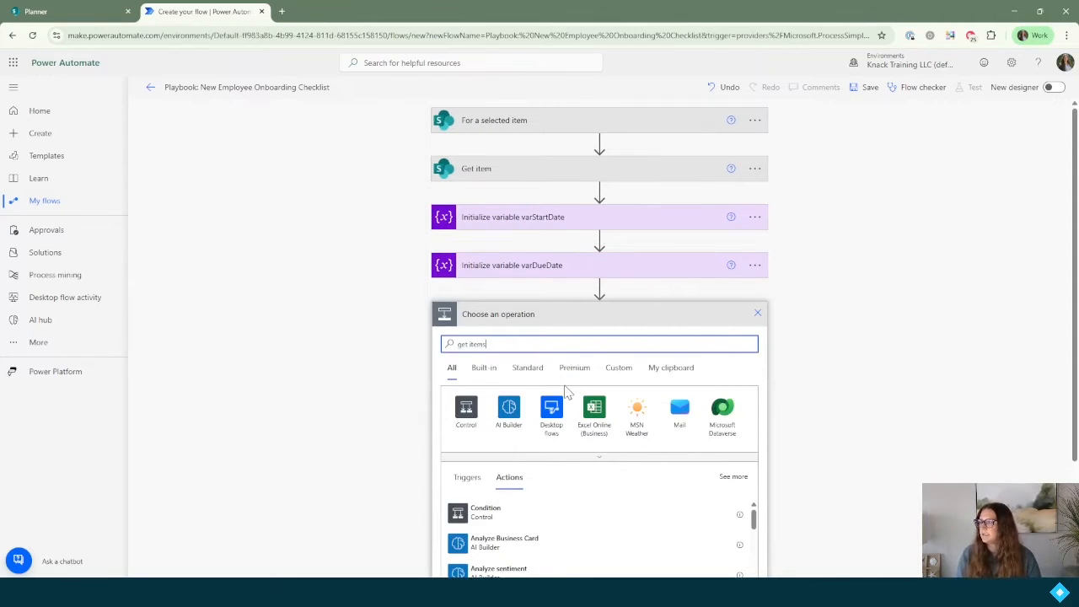
{"action": "scroll", "coordinate": [566, 388], "scroll_direction": "down", "scroll_amount": 2}
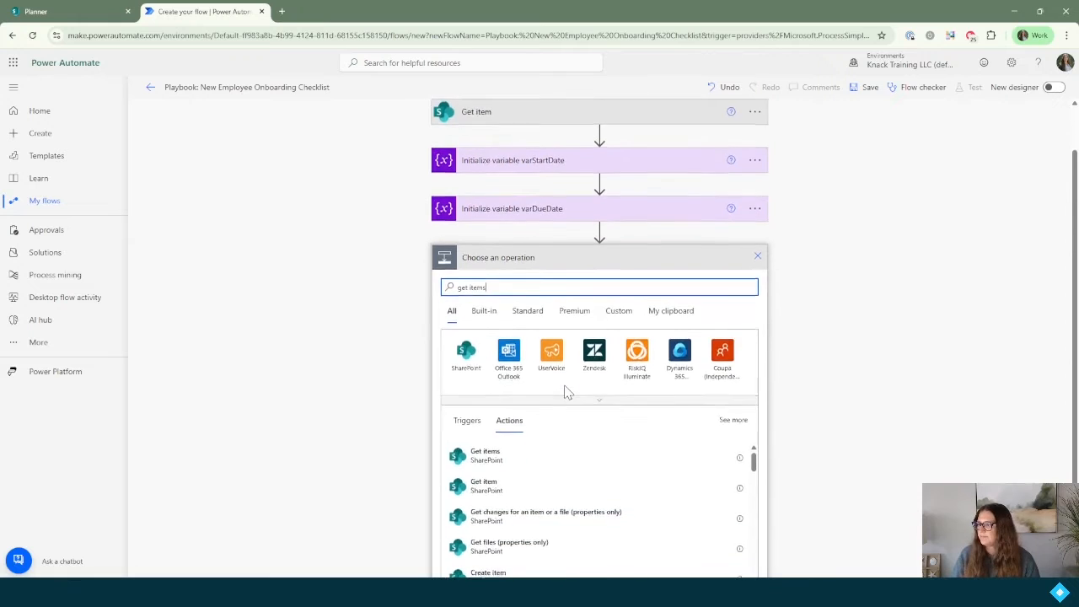
{"action": "left_click", "coordinate": [508, 400]}
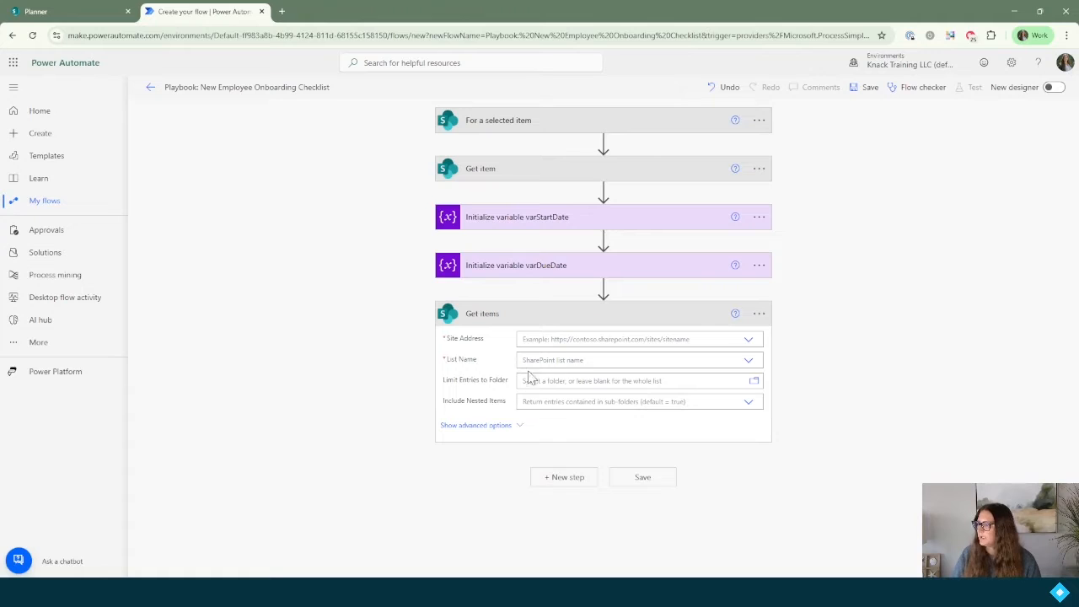
{"action": "left_click", "coordinate": [563, 339]}
{"action": "type", "text": "playbook"}
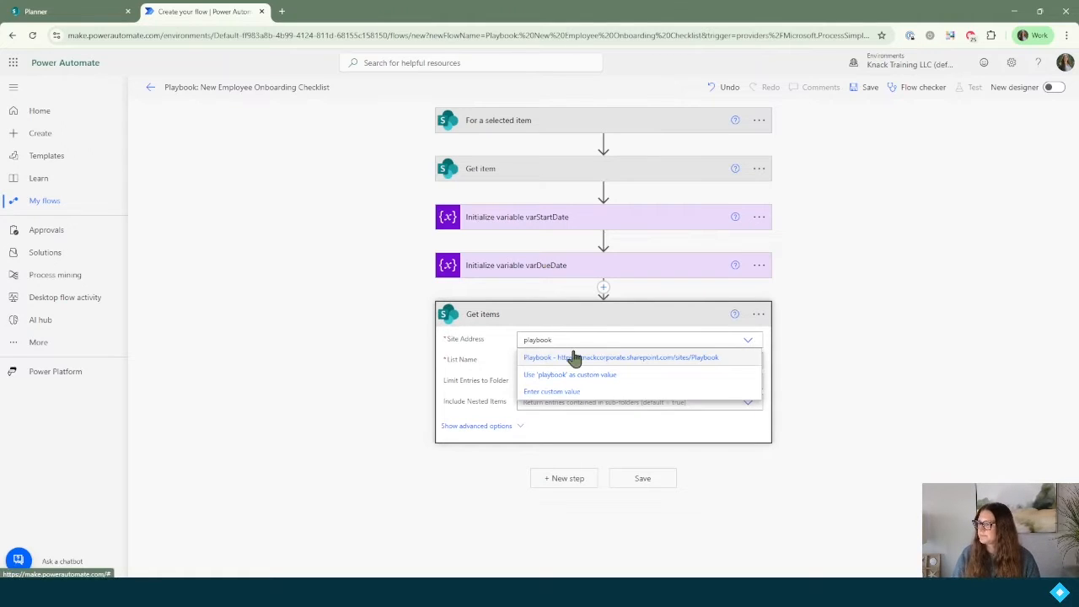
{"action": "left_click", "coordinate": [575, 357]}
{"action": "left_click", "coordinate": [575, 361]}
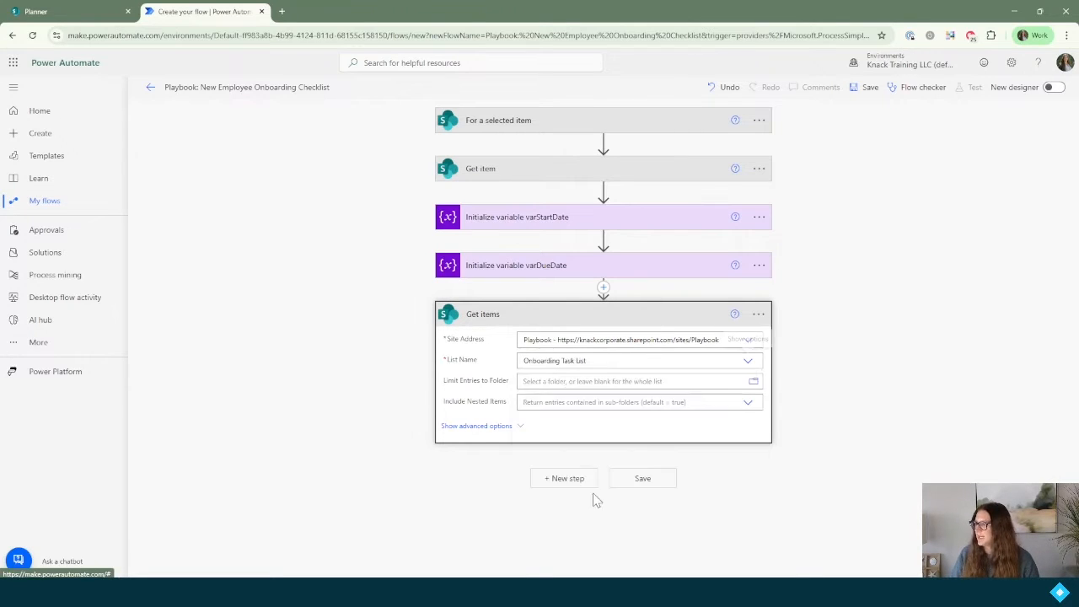
{"action": "left_click", "coordinate": [593, 497]}
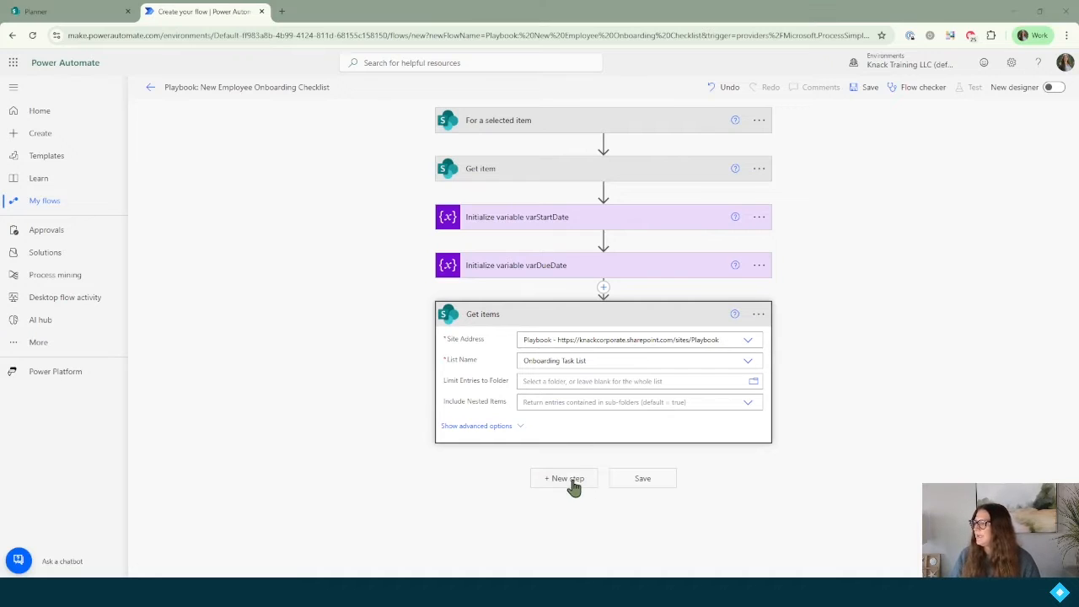
Step: Insert a Switch control step below Get items
{"action": "left_click", "coordinate": [570, 483]}
{"action": "type", "text": "switch"}
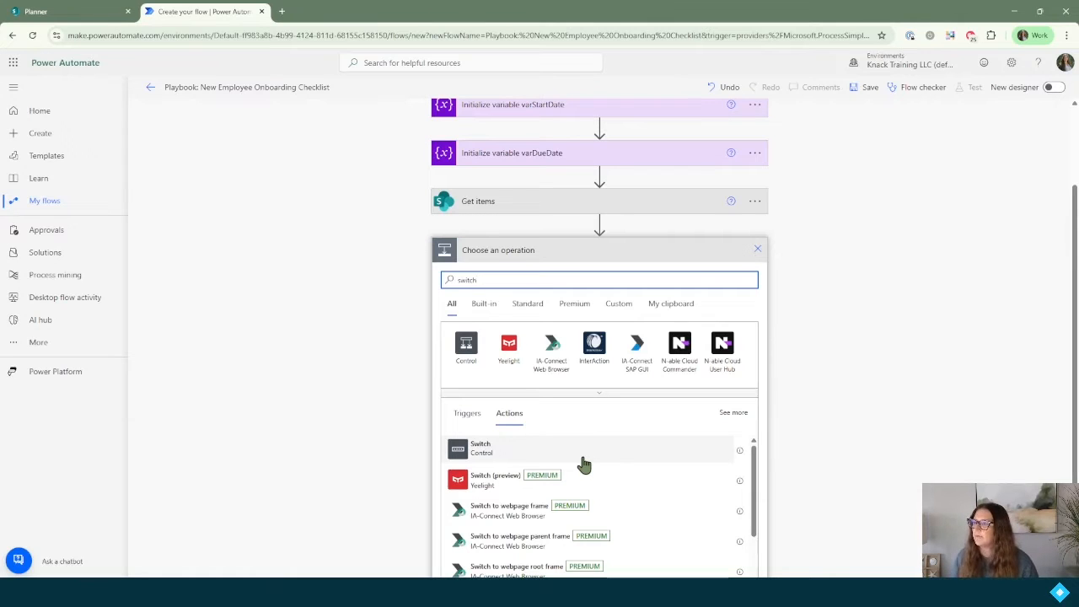
{"action": "left_click", "coordinate": [476, 452]}
Step: Set the Switch's On value to Complete By Value, wrapping it in Apply to each
{"action": "left_click", "coordinate": [578, 362]}
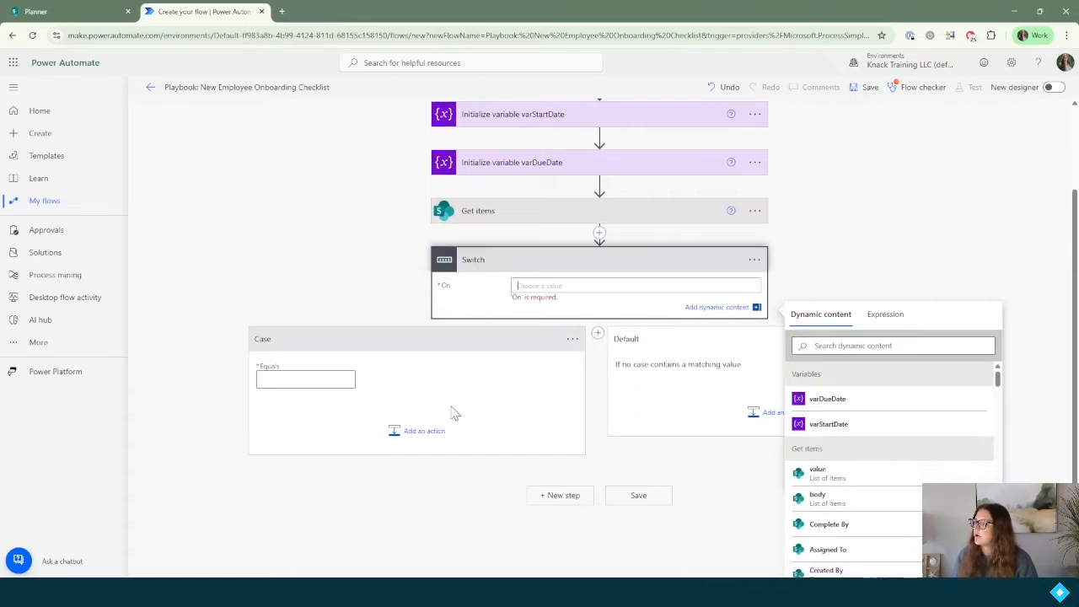
{"action": "left_click", "coordinate": [846, 342]}
{"action": "type", "text": "compl"}
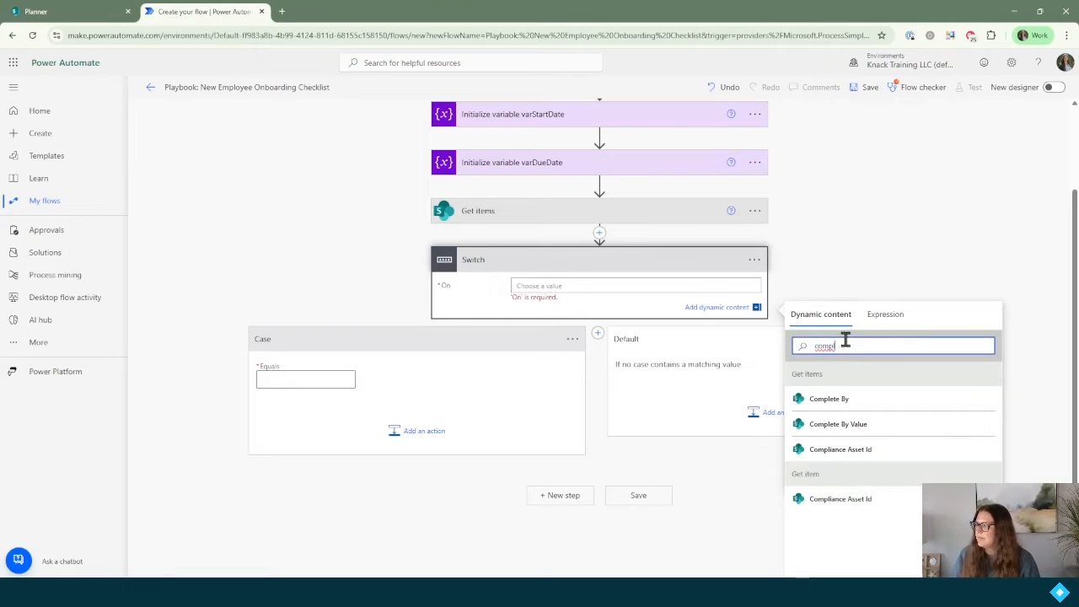
{"action": "left_click", "coordinate": [853, 427]}
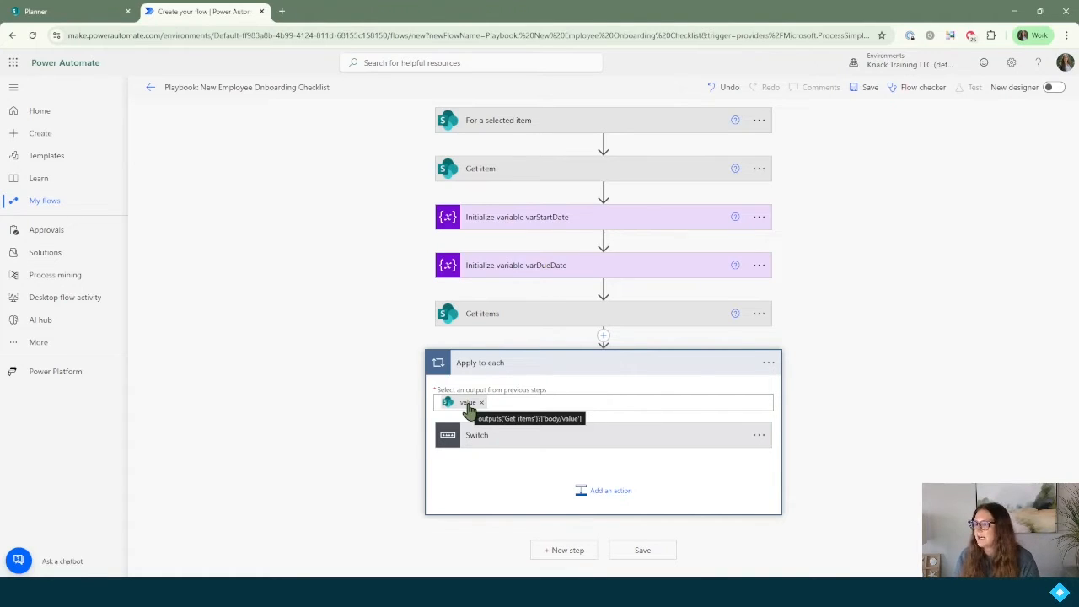
Step: Expand the Switch's Case branch inside the Apply to each loop
{"action": "left_click", "coordinate": [582, 437]}
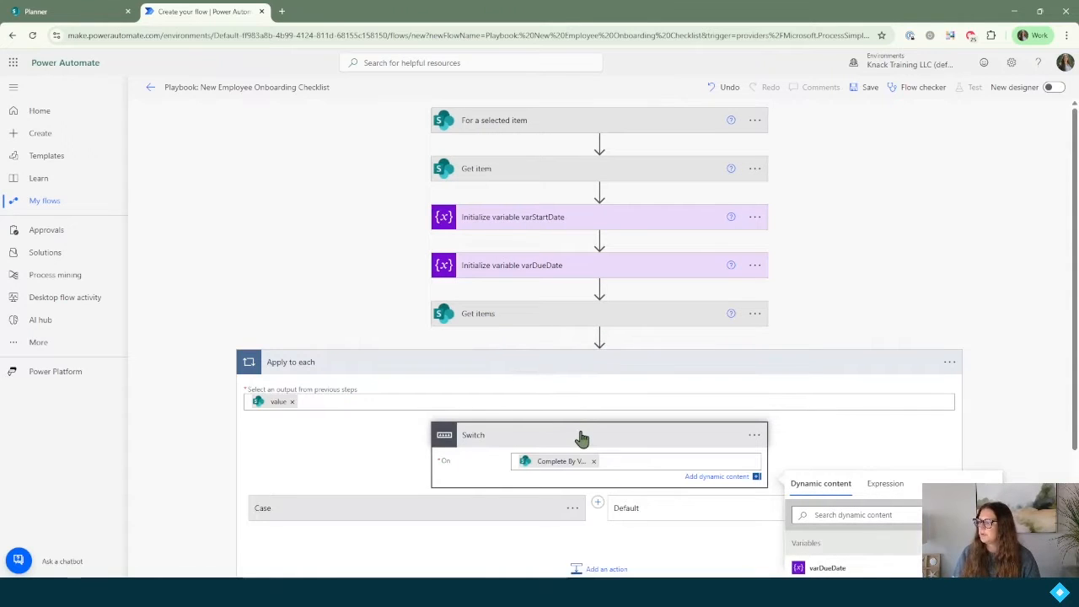
{"action": "scroll", "coordinate": [580, 439], "scroll_direction": "down", "scroll_amount": 2}
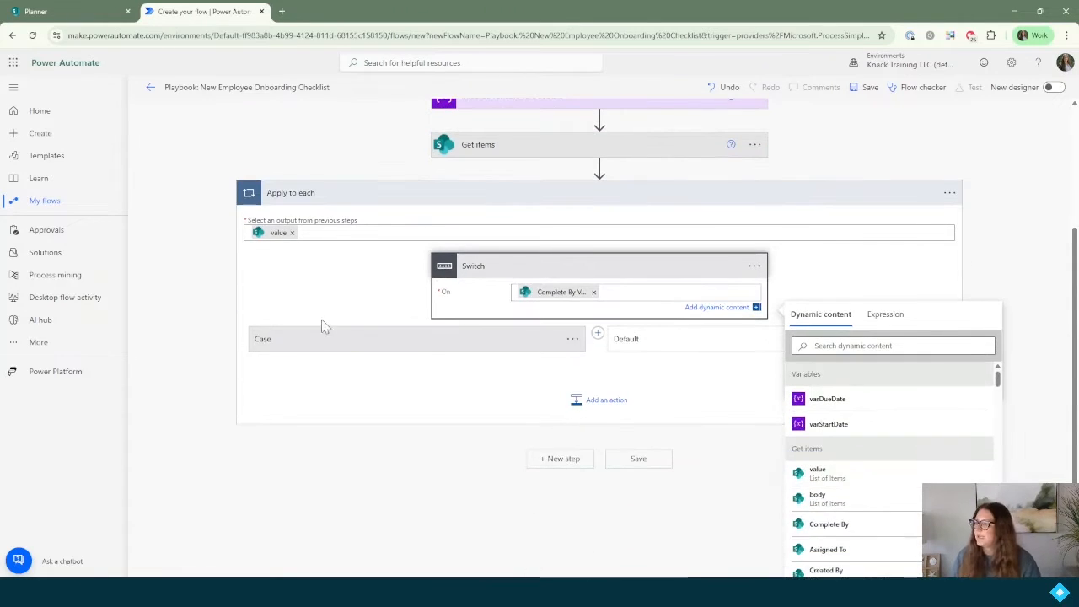
{"action": "left_click", "coordinate": [352, 341]}
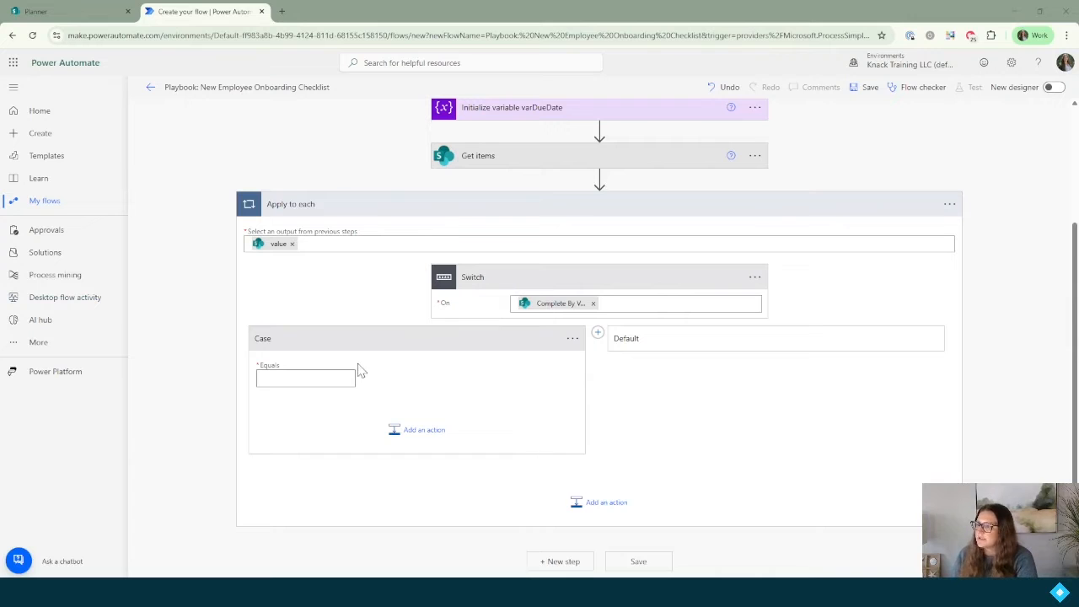
{"action": "left_click", "coordinate": [323, 382]}
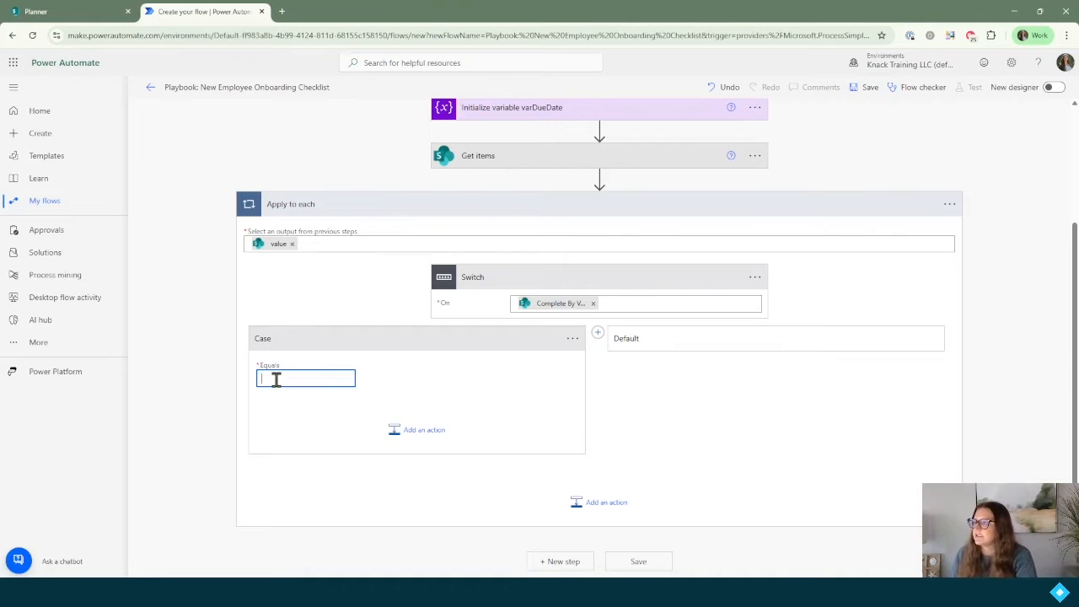
Step: Check Complete By values in Onboarding Task List, then set the first Case to 'Before Joining'
{"action": "left_click", "coordinate": [51, 12]}
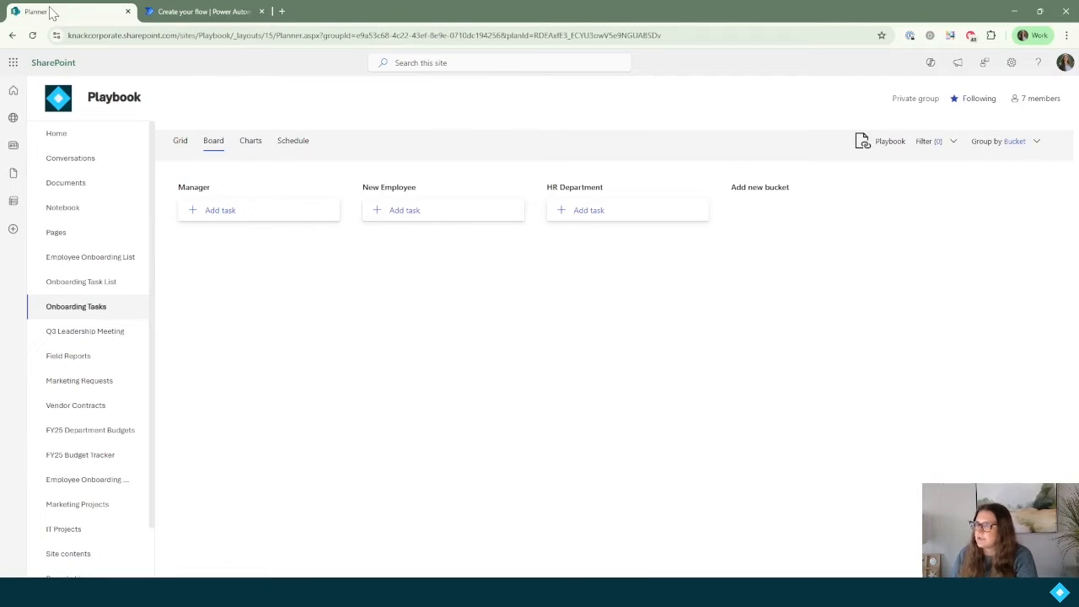
{"action": "left_click", "coordinate": [108, 293]}
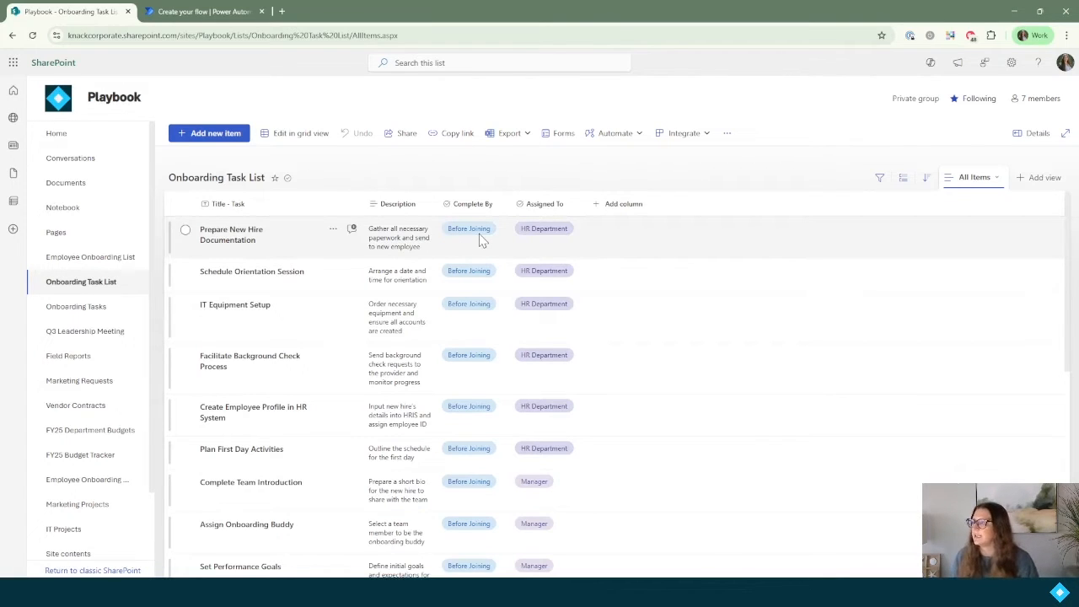
{"action": "left_click", "coordinate": [203, 11]}
{"action": "type", "text": "Before Joining"}
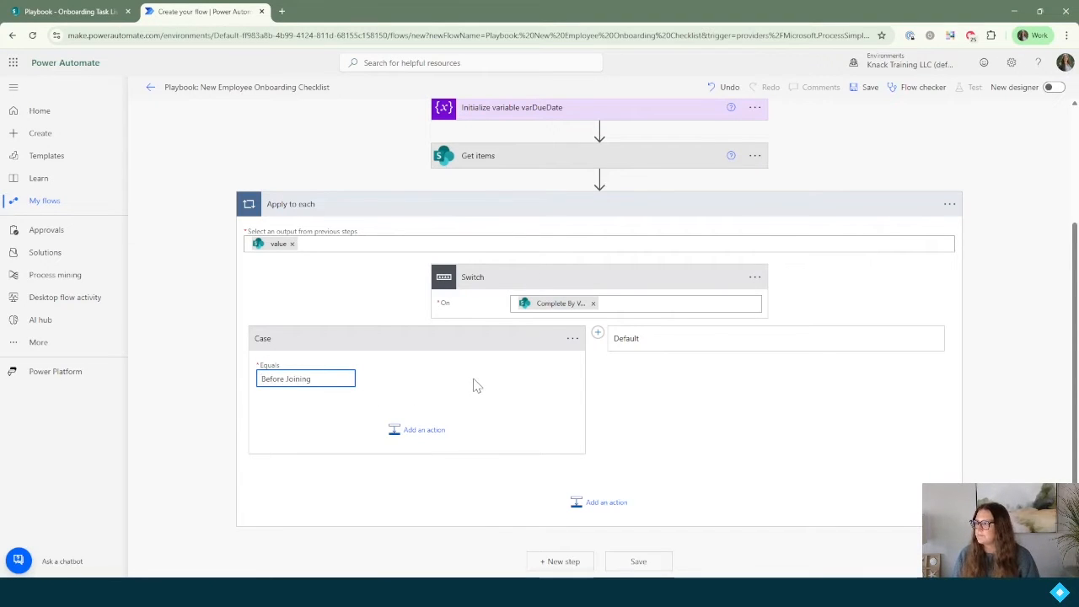
Step: Add a Compose action inside the Before Joining case
{"action": "left_click", "coordinate": [424, 439]}
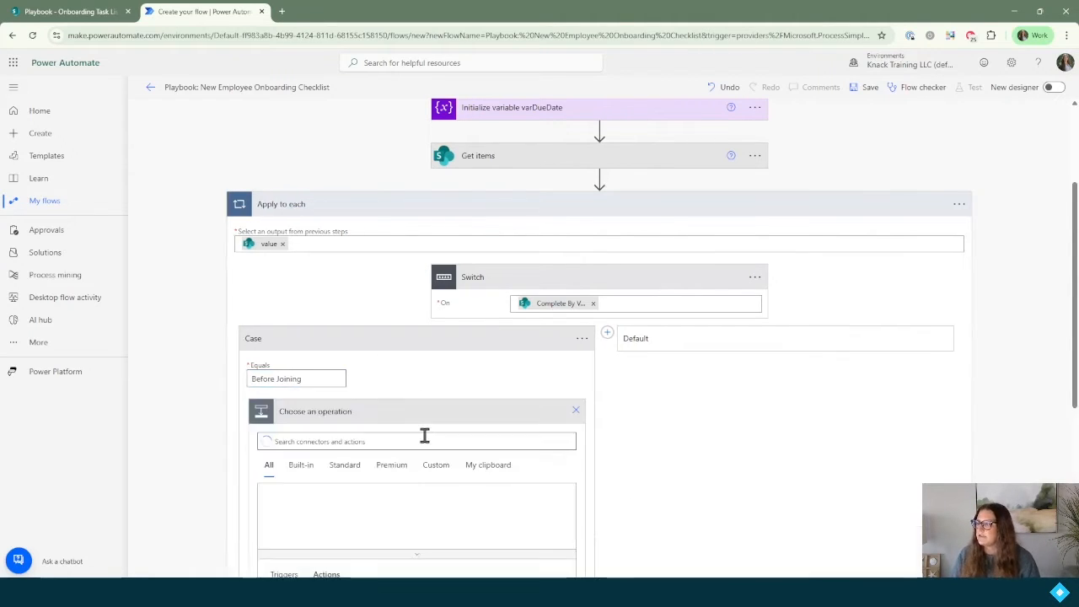
{"action": "type", "text": "compose"}
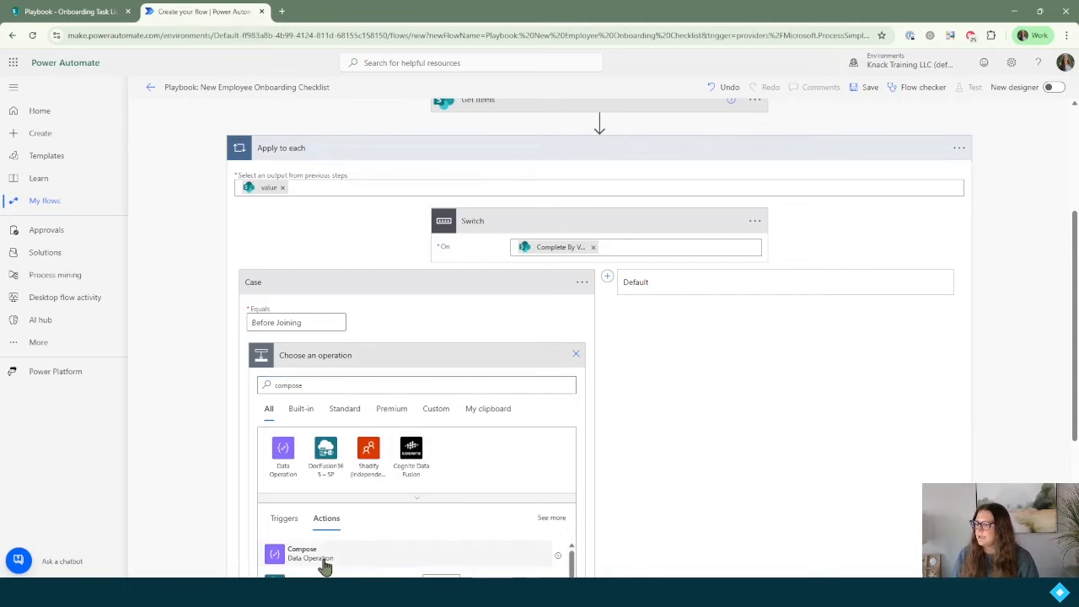
{"action": "left_click", "coordinate": [325, 566]}
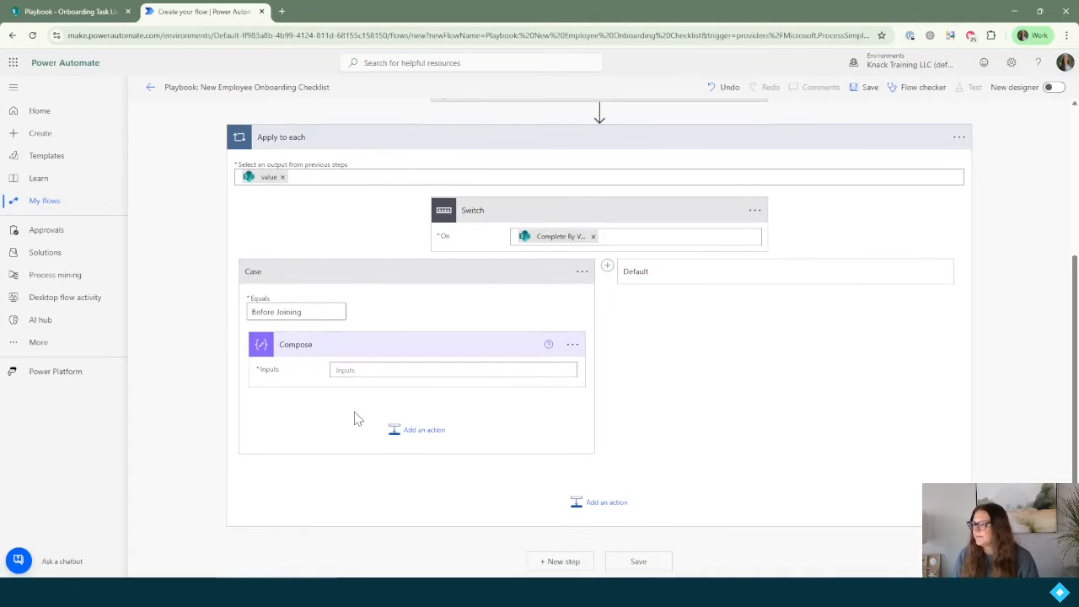
{"action": "left_click", "coordinate": [366, 372]}
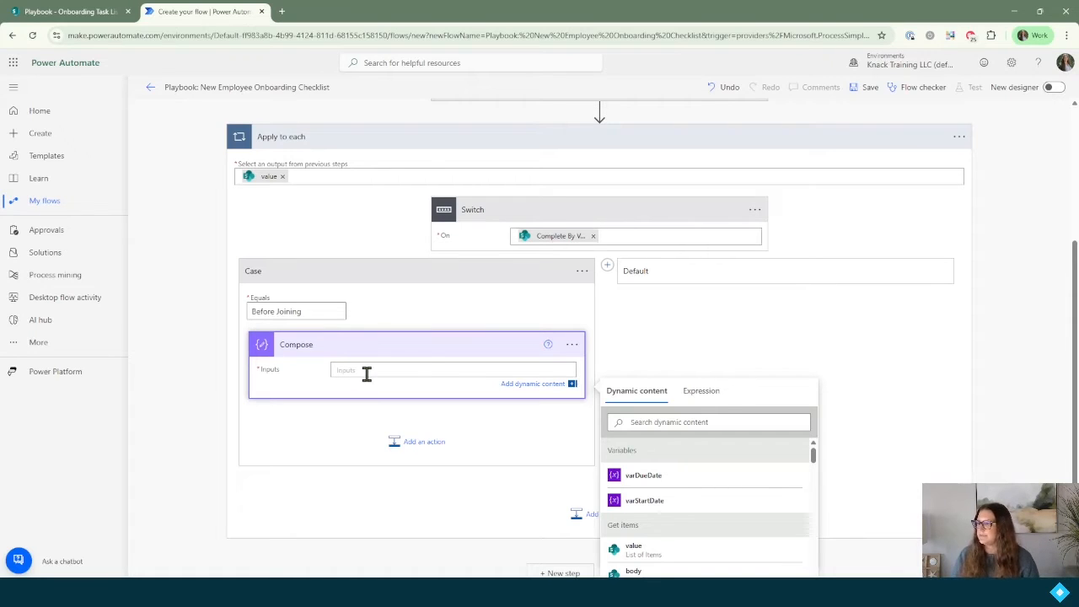
{"action": "scroll", "coordinate": [367, 374], "scroll_direction": "down", "scroll_amount": 1}
Step: Enter addDays(variables('varStartDate'),-7) as the Compose input expression
{"action": "left_click", "coordinate": [698, 315]}
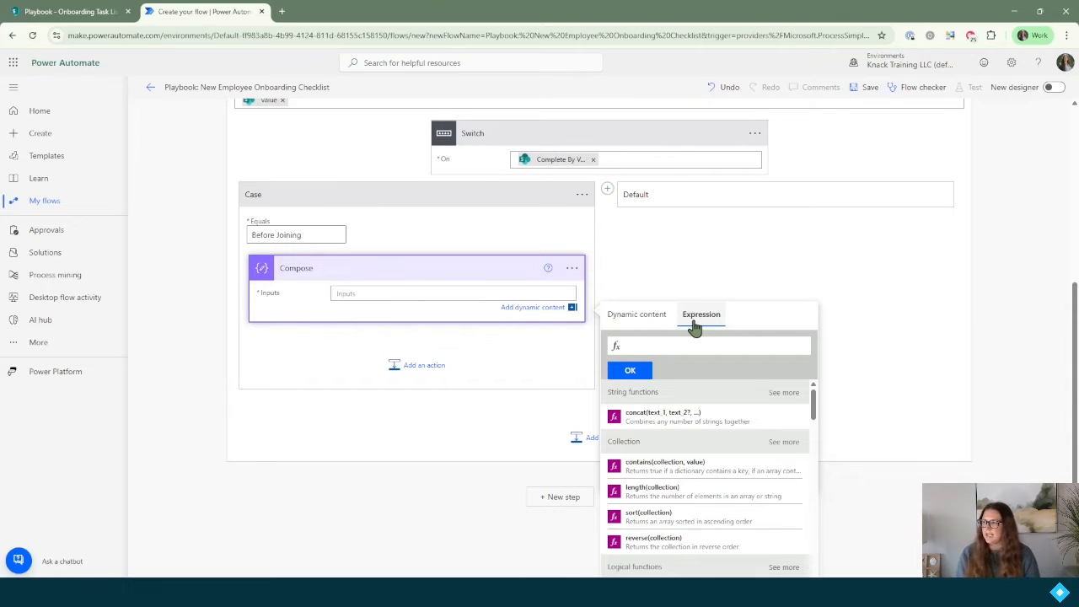
{"action": "type", "text": "addDays("}
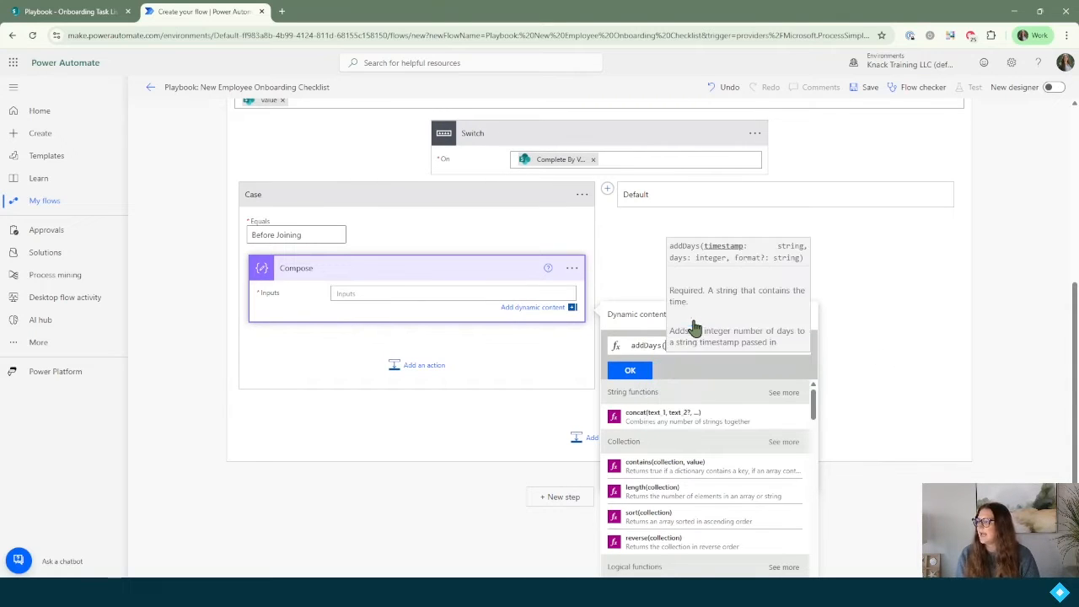
{"action": "key", "text": "Escape"}
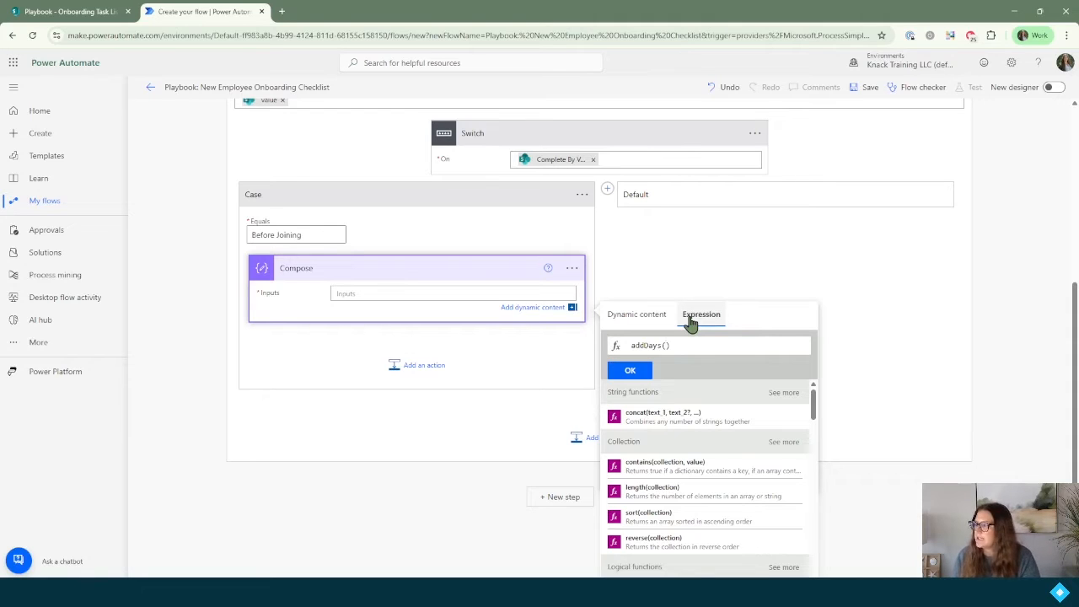
{"action": "left_click", "coordinate": [646, 327]}
{"action": "left_click", "coordinate": [656, 446]}
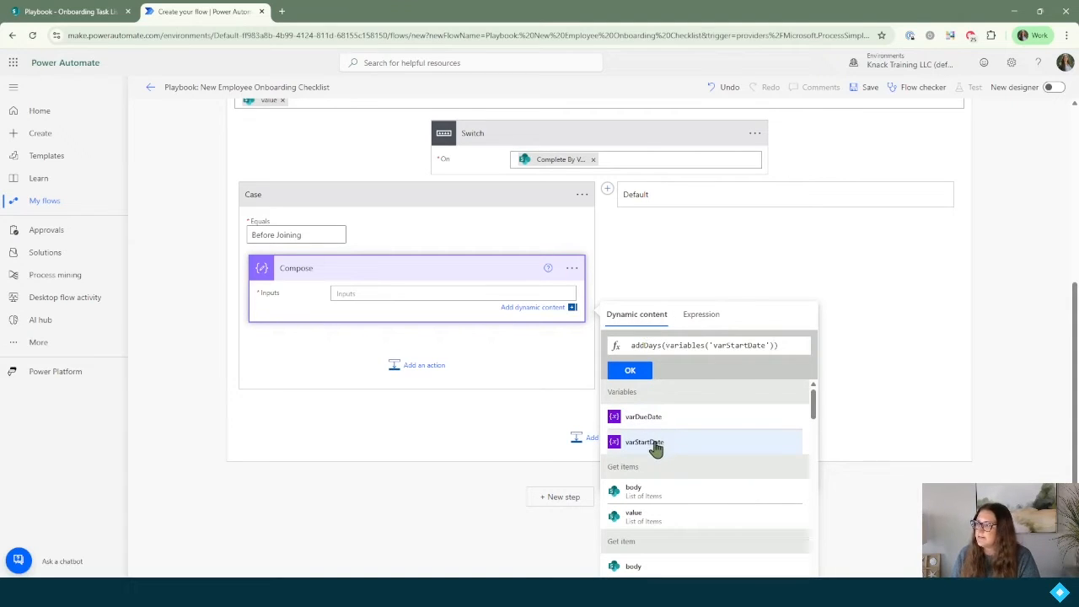
{"action": "left_click", "coordinate": [703, 323]}
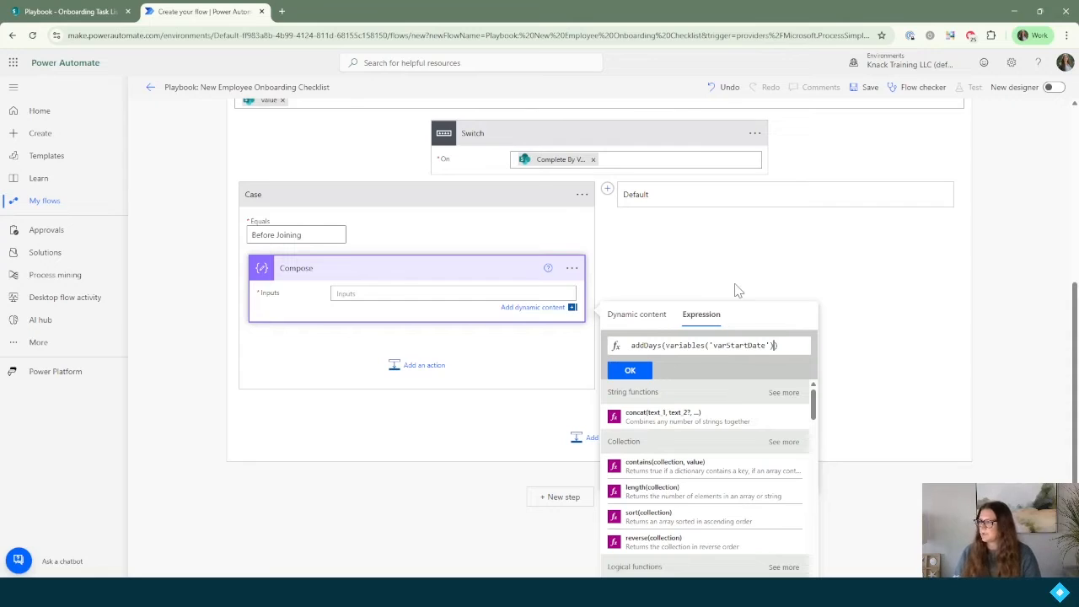
{"action": "type", "text": ","}
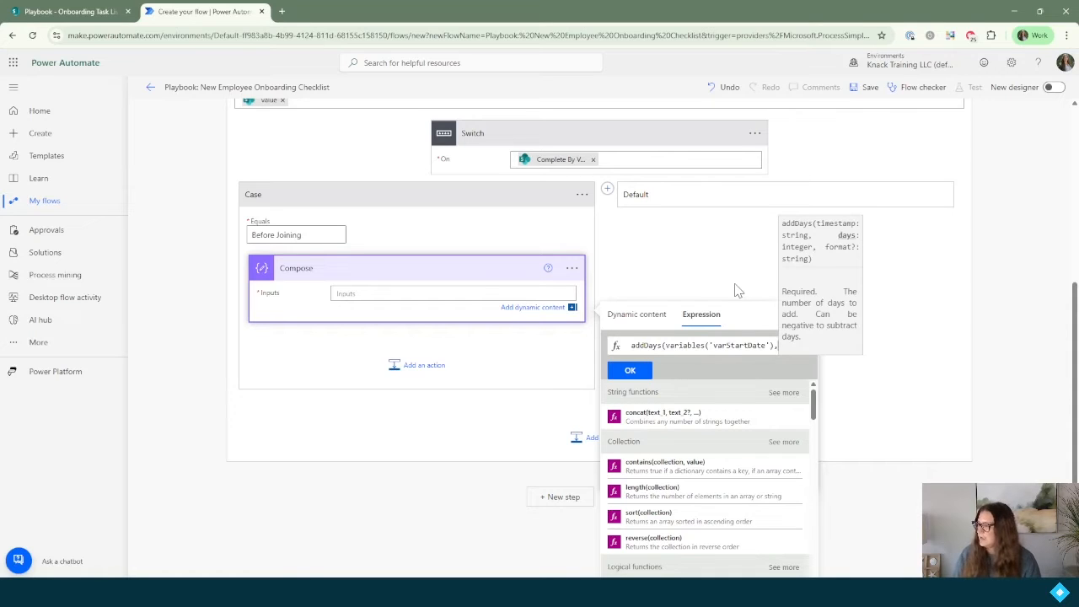
{"action": "type", "text": "-7"}
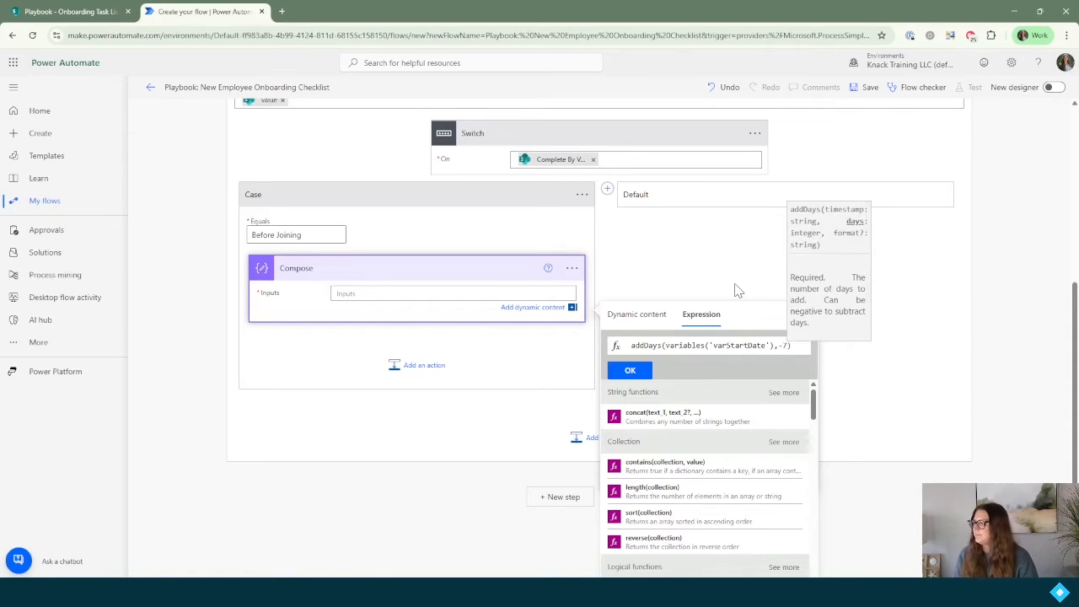
{"action": "left_click", "coordinate": [642, 374]}
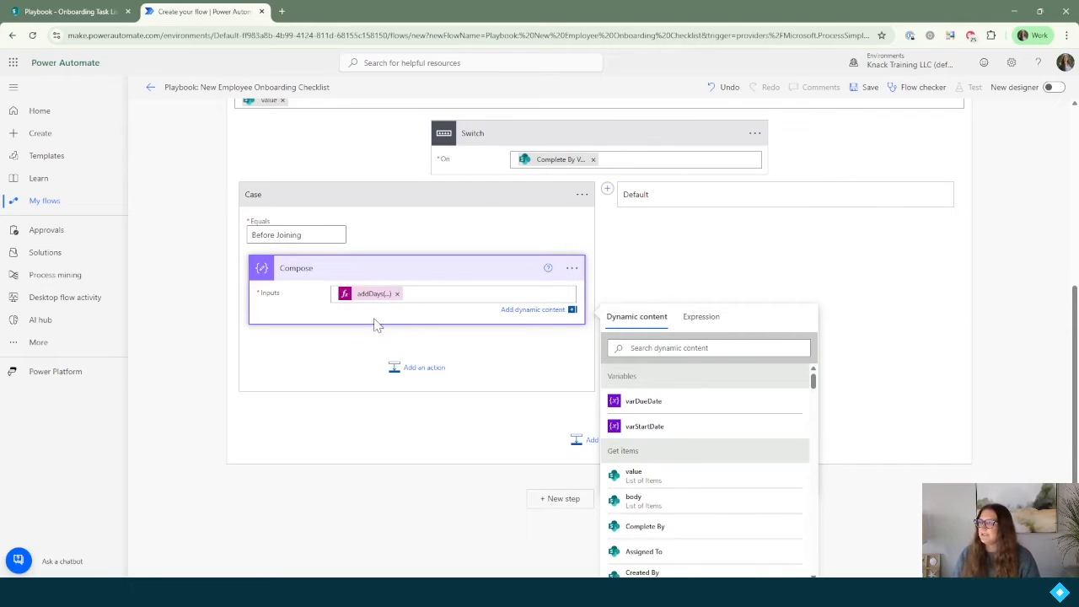
{"action": "left_click", "coordinate": [572, 269]}
{"action": "scroll", "coordinate": [571, 274], "scroll_direction": "up", "scroll_amount": 1}
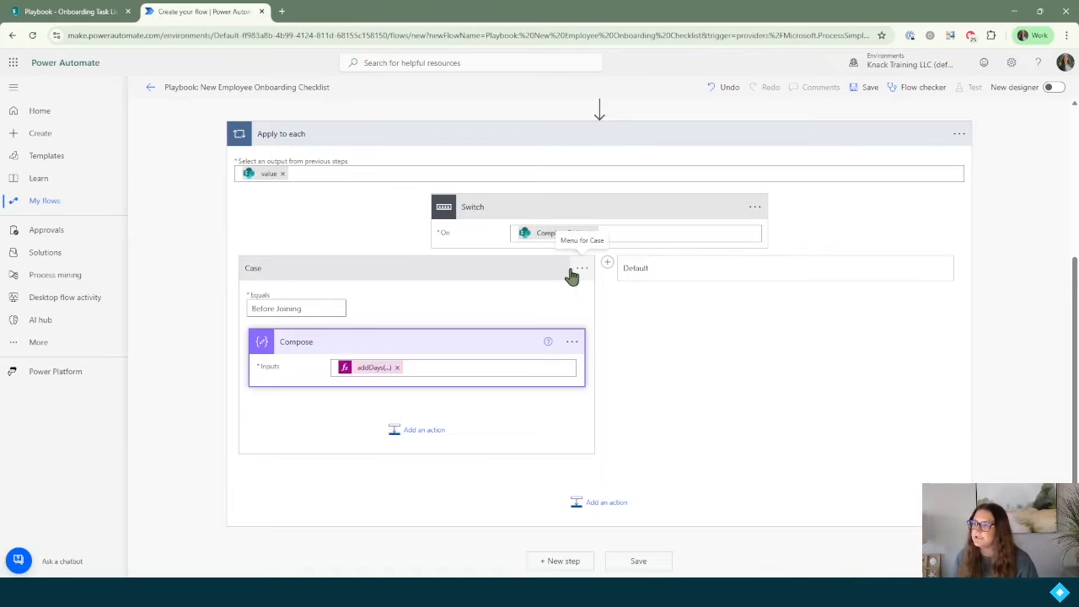
Step: Rename the Compose step to 'Compose - Before Joining Due Date'
{"action": "left_click", "coordinate": [572, 343]}
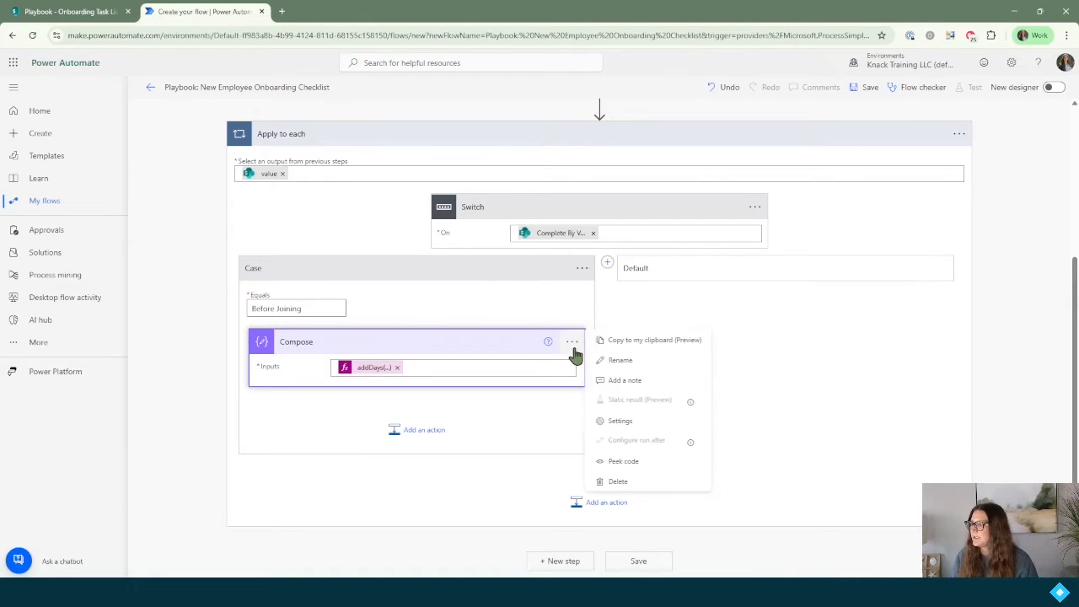
{"action": "left_click", "coordinate": [618, 361]}
{"action": "key", "text": "End"}
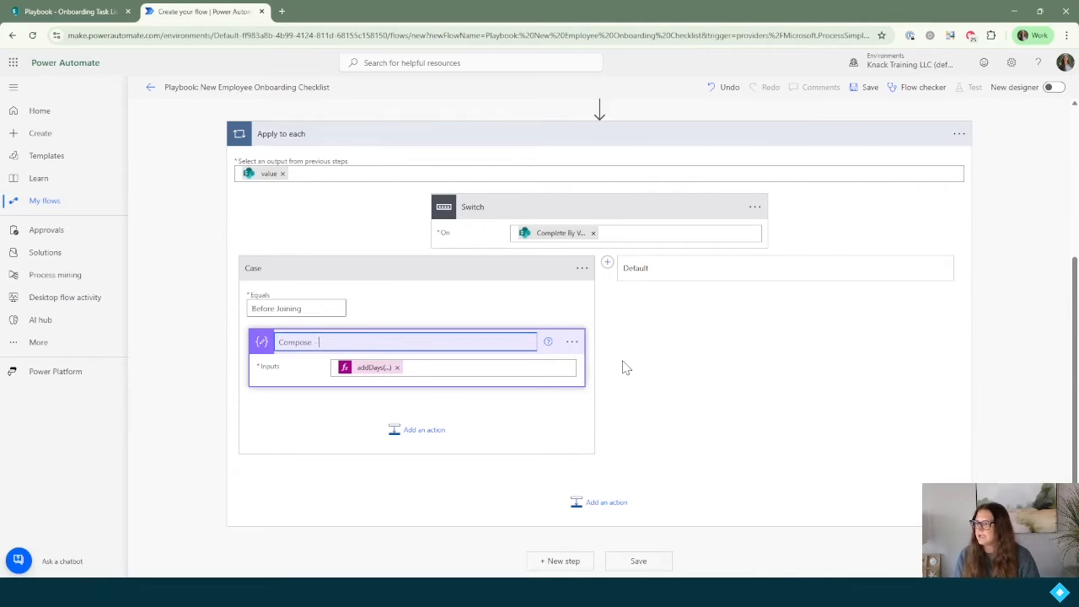
{"action": "type", "text": "- Before Joining Due Date"}
{"action": "key", "text": "Return"}
Step: Add a Set variable step giving varDueDate the Compose Outputs, then add a second Switch case
{"action": "left_click", "coordinate": [422, 432]}
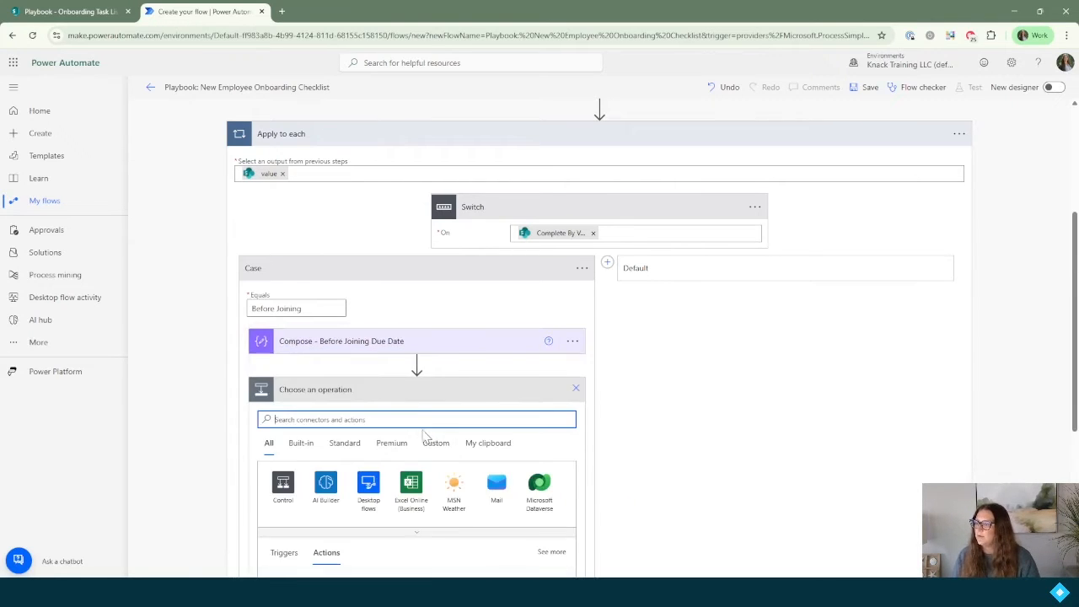
{"action": "type", "text": "set"}
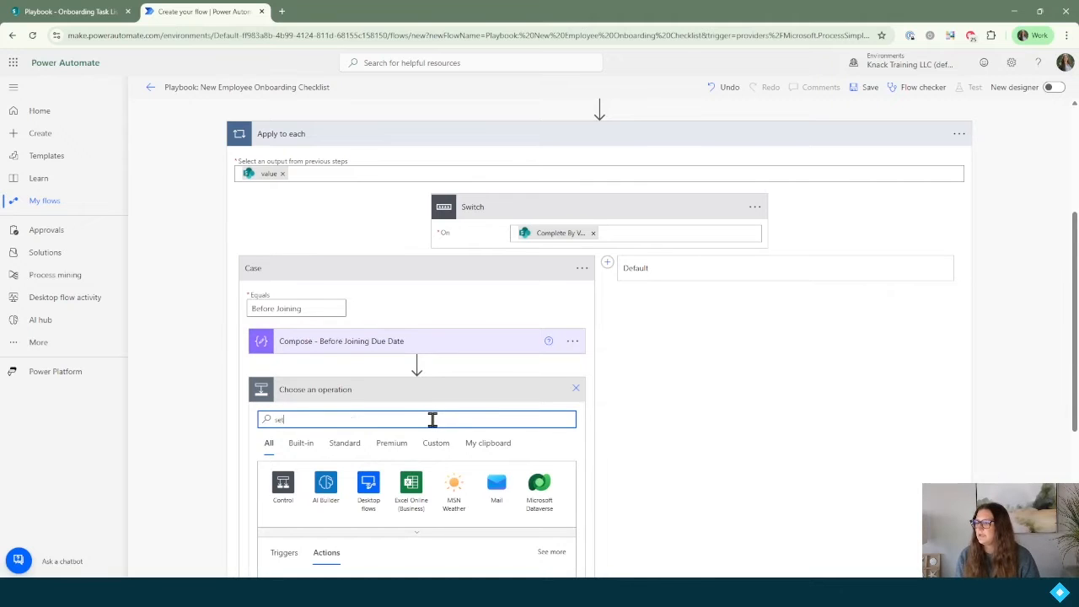
{"action": "type", "text": " variable"}
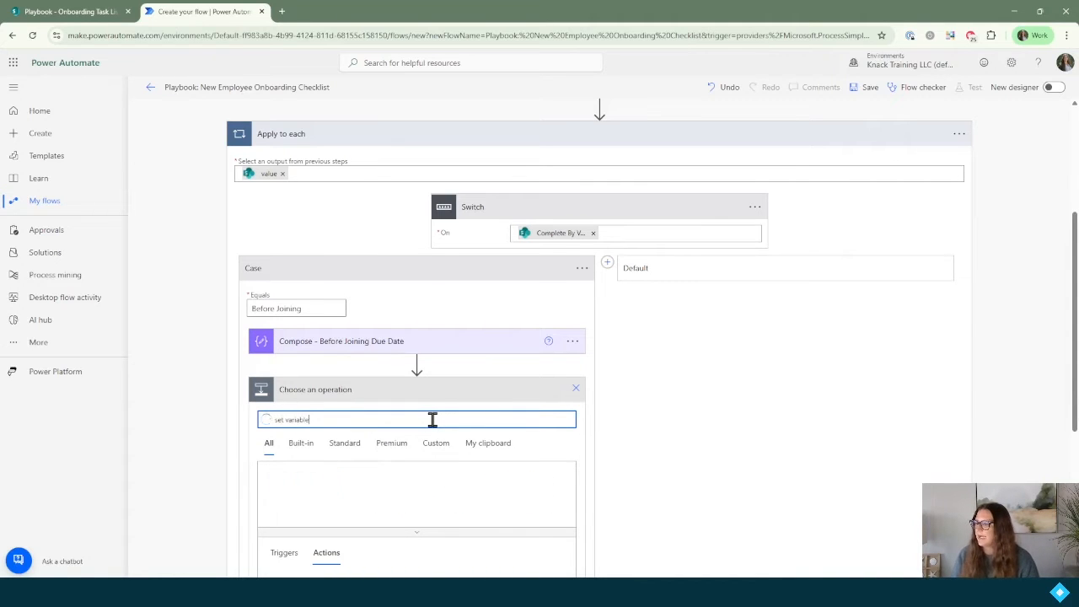
{"action": "left_click", "coordinate": [312, 535]}
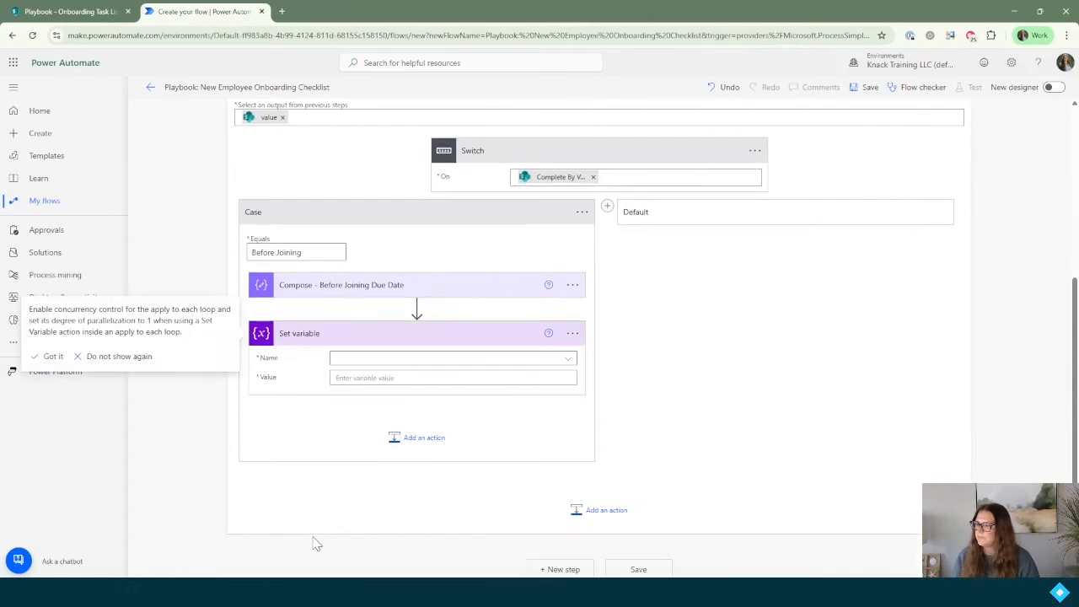
{"action": "left_click", "coordinate": [438, 361]}
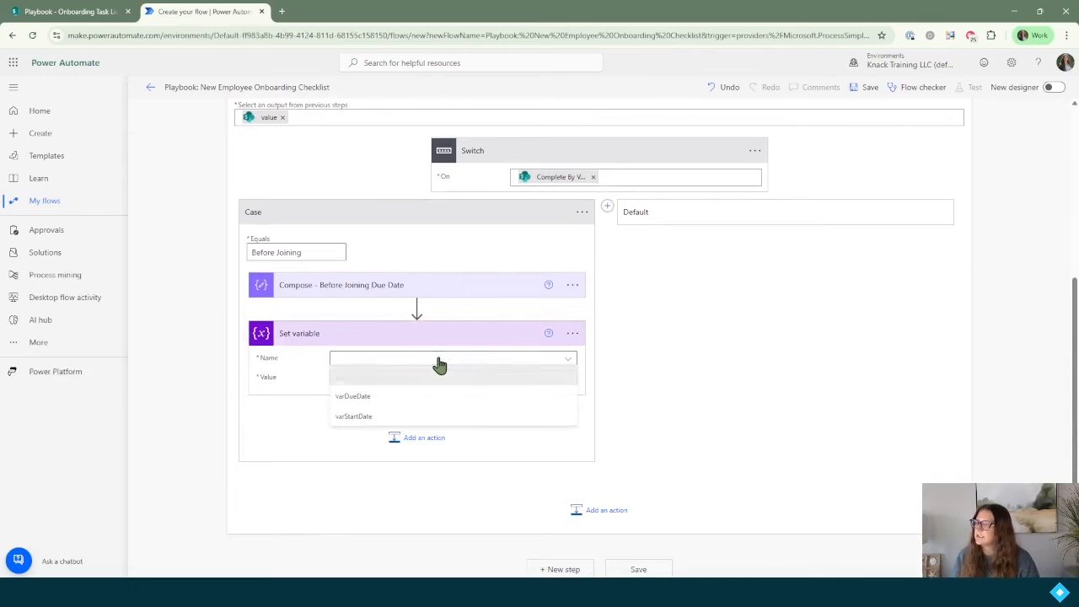
{"action": "left_click", "coordinate": [363, 398]}
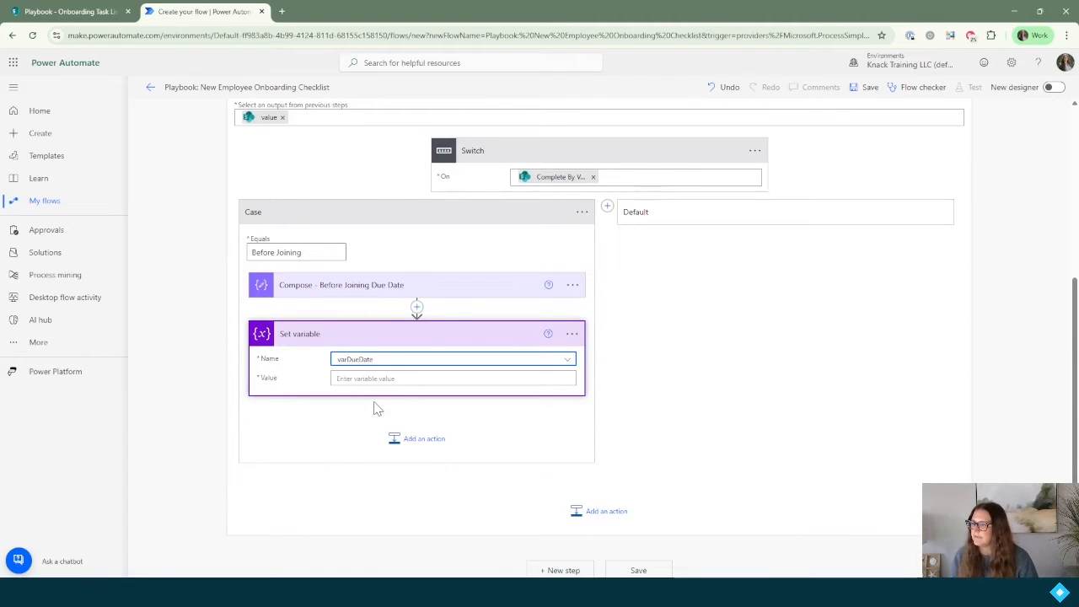
{"action": "left_click", "coordinate": [392, 380]}
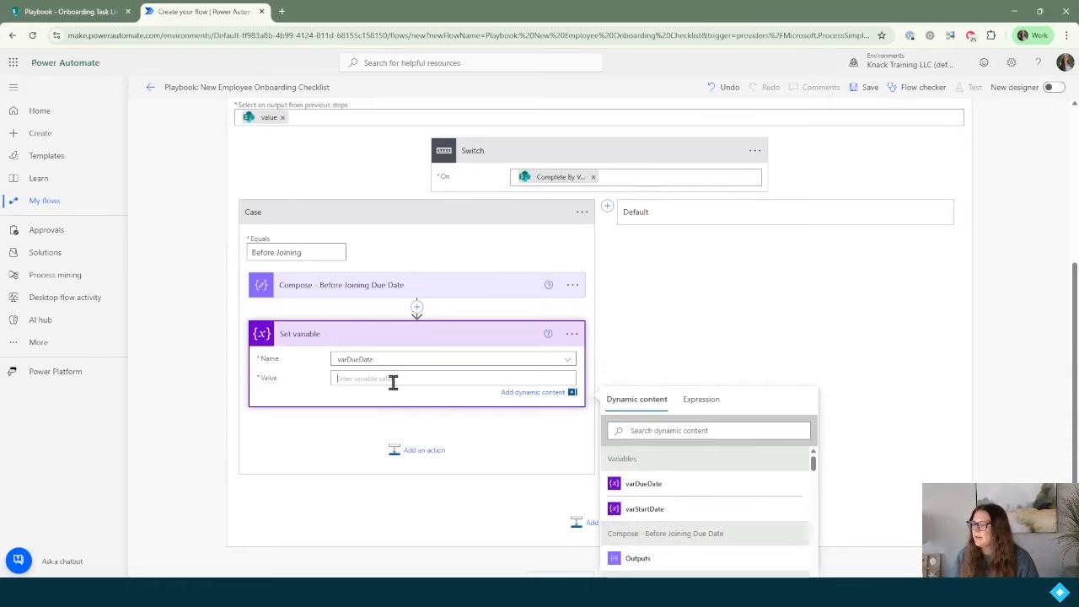
{"action": "scroll", "coordinate": [392, 381], "scroll_direction": "down", "scroll_amount": 1}
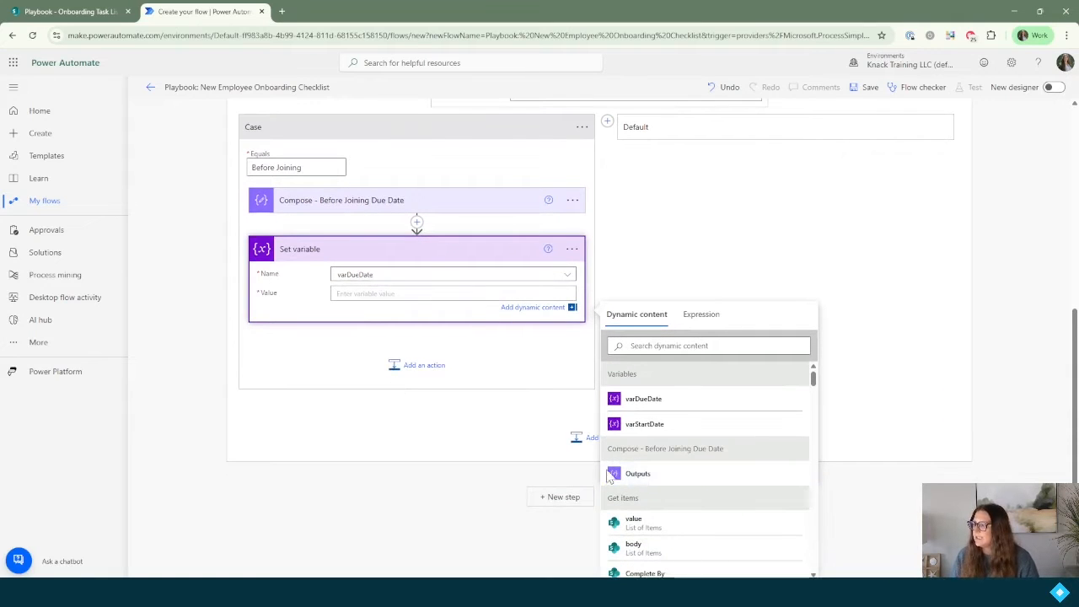
{"action": "left_click", "coordinate": [647, 479]}
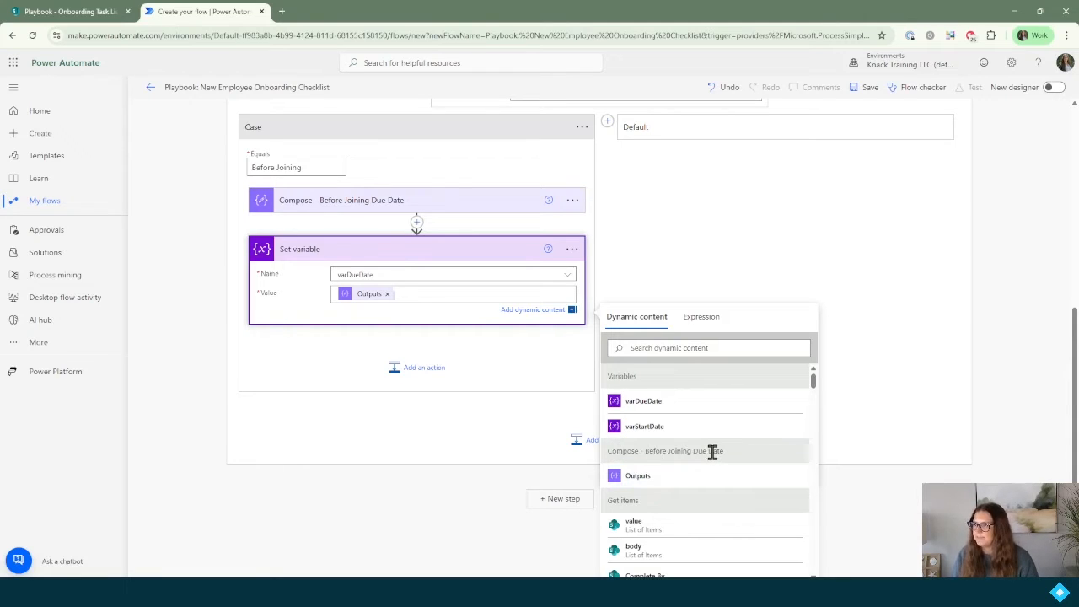
{"action": "left_click", "coordinate": [608, 124]}
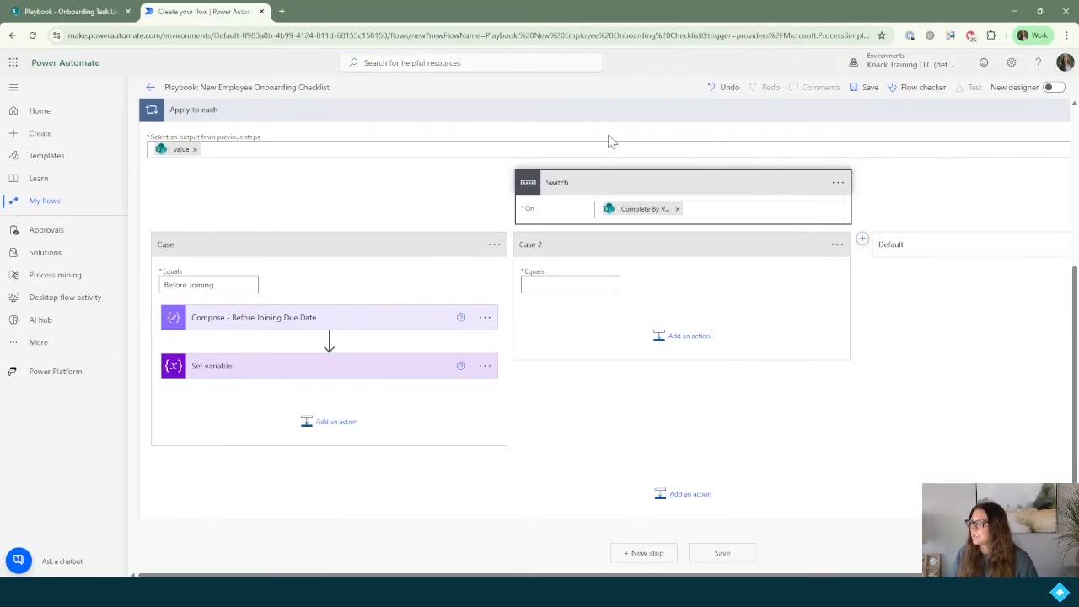
{"action": "left_click", "coordinate": [71, 12]}
Step: Review the SharePoint Onboarding Task List, then set Case 2 to match 'First Day'
{"action": "scroll", "coordinate": [494, 380], "scroll_direction": "down", "scroll_amount": 3}
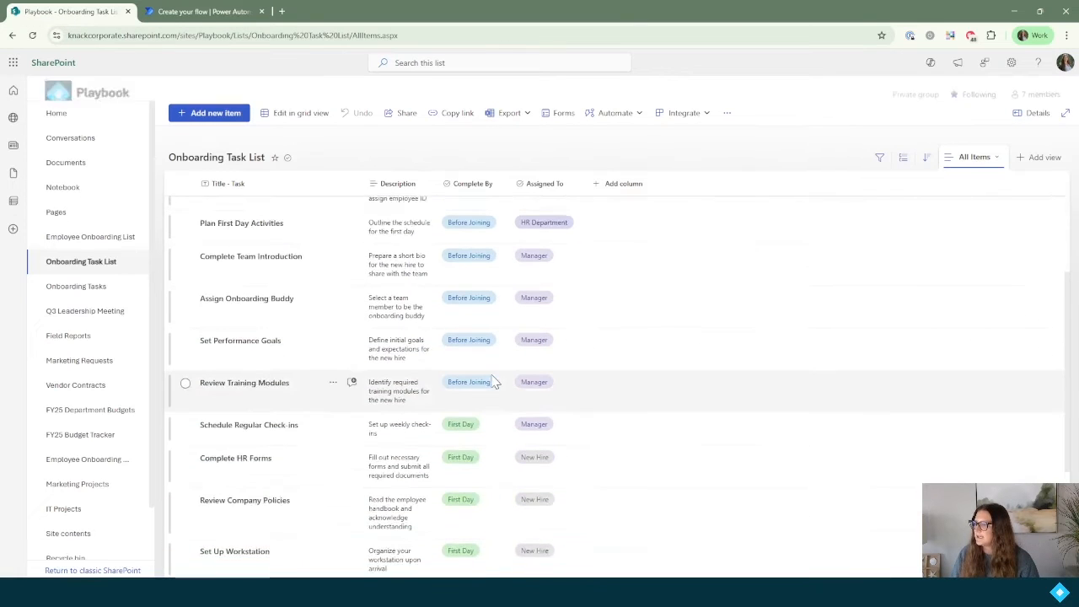
{"action": "scroll", "coordinate": [494, 382], "scroll_direction": "down", "scroll_amount": 2}
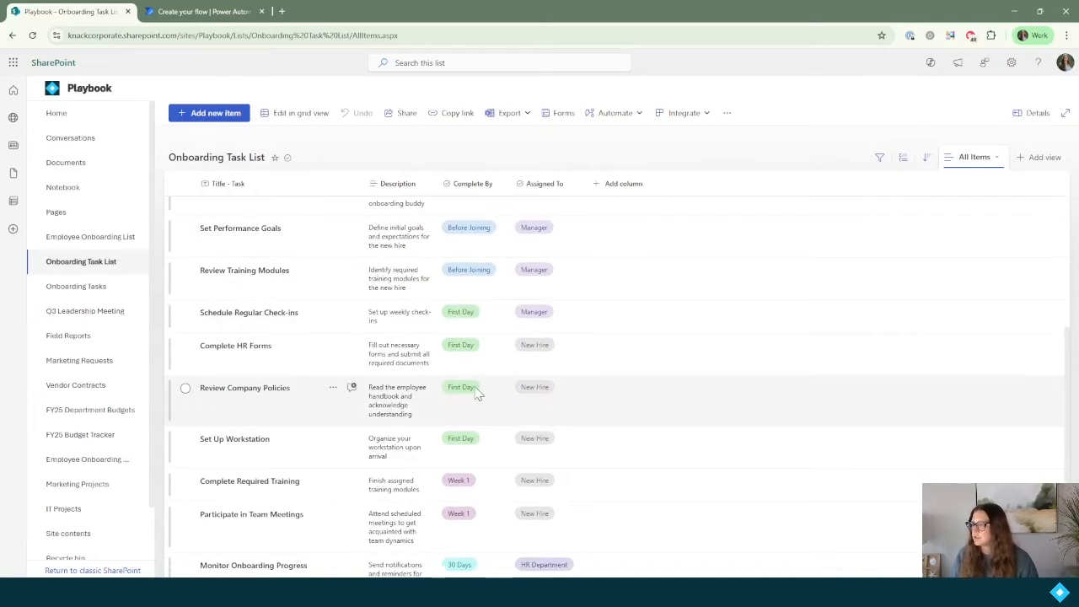
{"action": "left_click", "coordinate": [202, 12]}
{"action": "left_click", "coordinate": [577, 285]}
{"action": "type", "text": "First Day"}
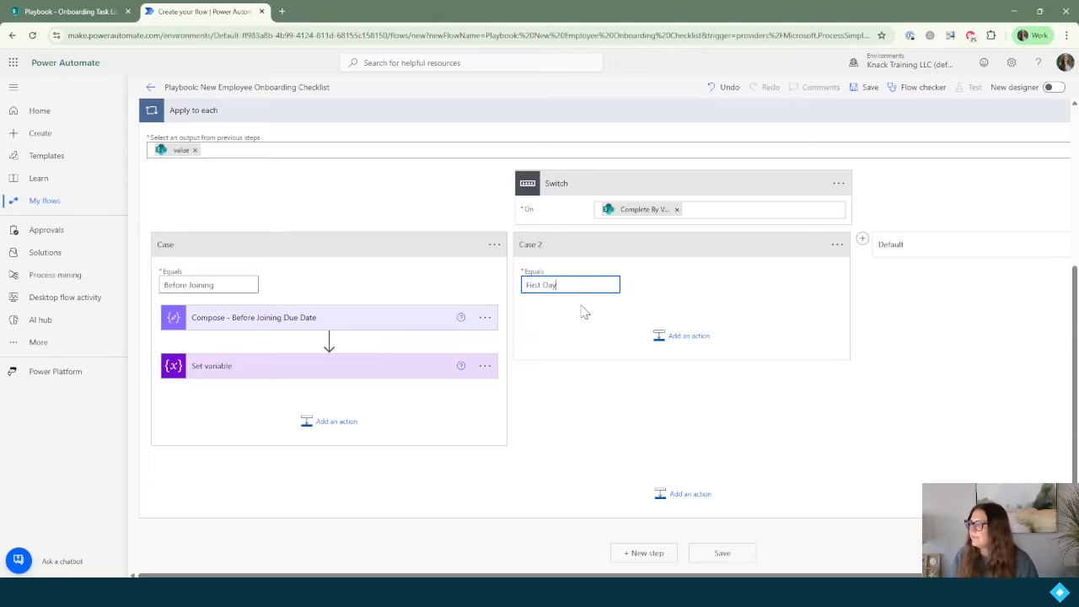
Step: In Case 2, add a Set variable step setting varDueDate to varStartDate
{"action": "left_click", "coordinate": [678, 338]}
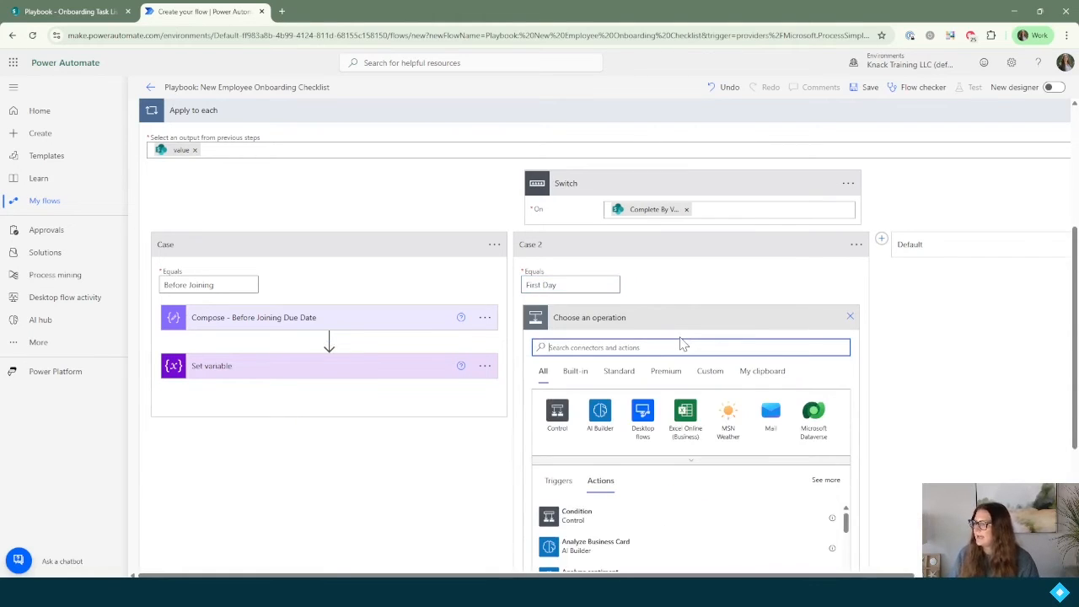
{"action": "type", "text": "set variable"}
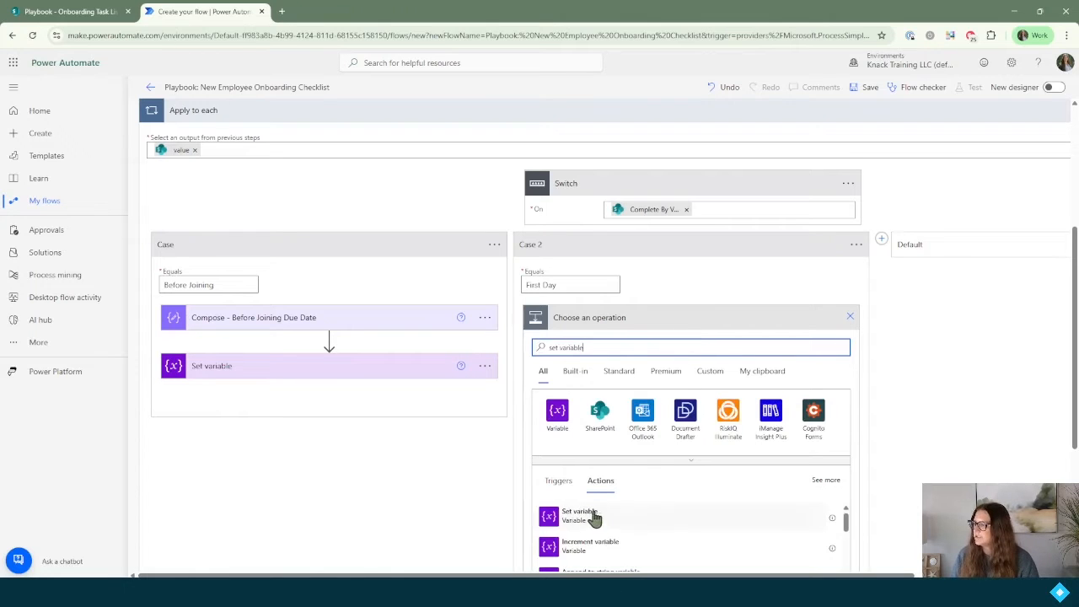
{"action": "left_click", "coordinate": [588, 516]}
{"action": "left_click", "coordinate": [662, 350]}
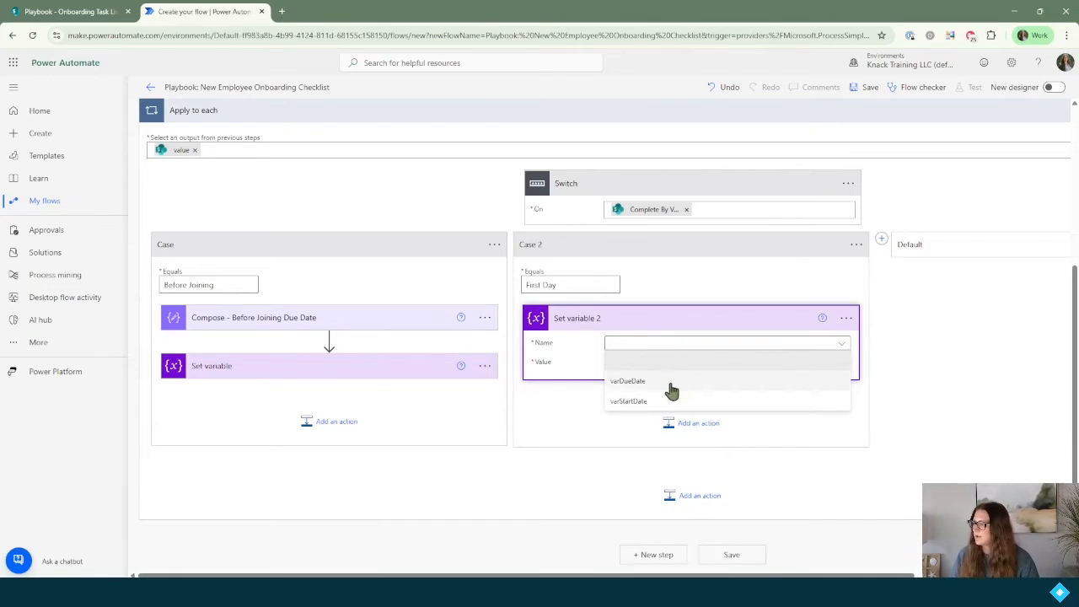
{"action": "left_click", "coordinate": [666, 380]}
{"action": "left_click", "coordinate": [655, 361]}
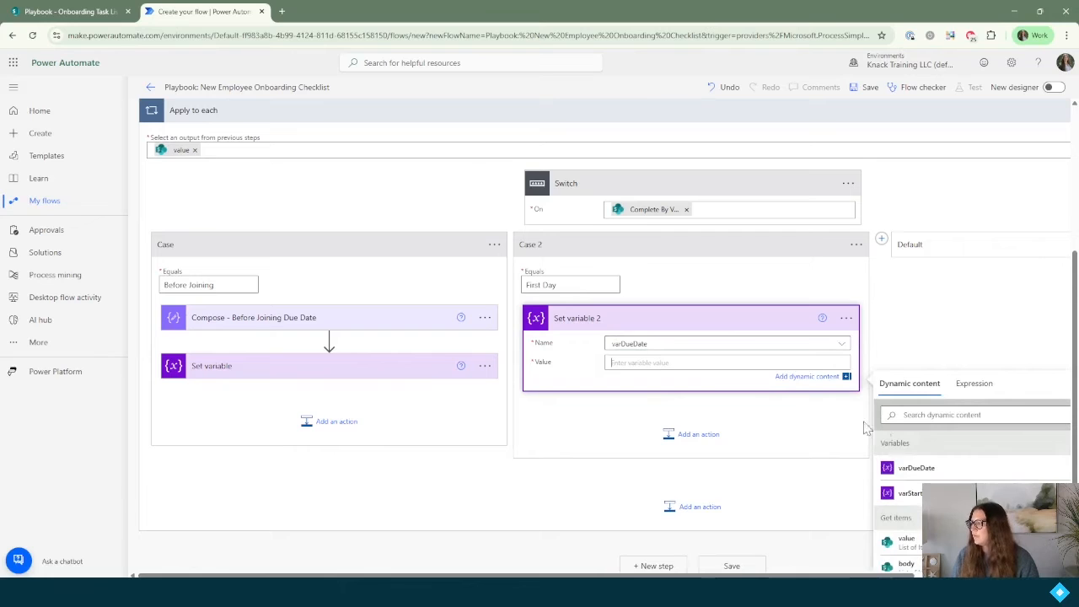
{"action": "left_click", "coordinate": [910, 494]}
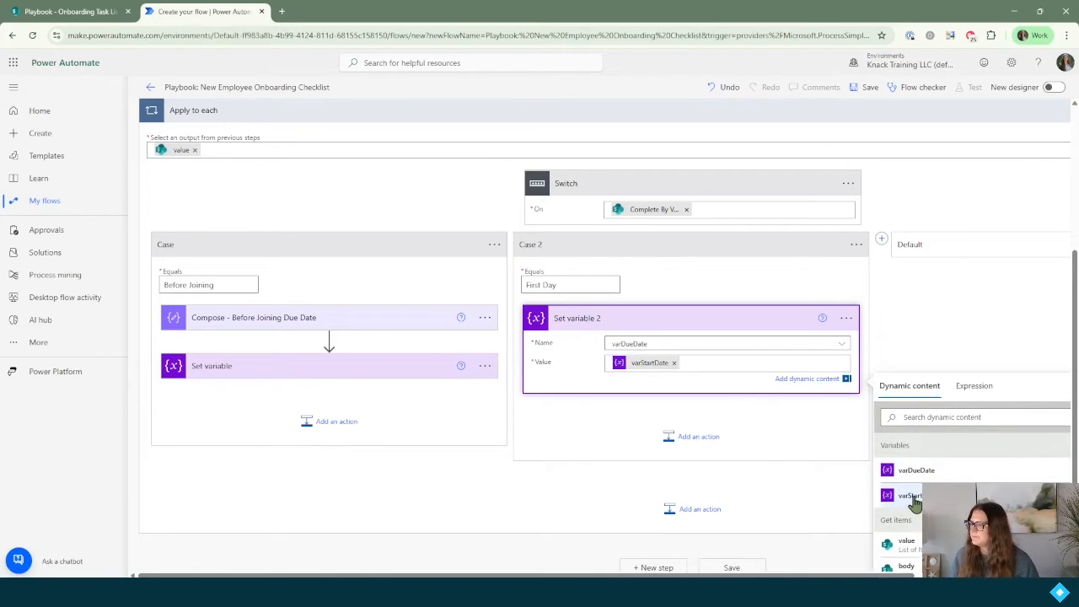
{"action": "left_click", "coordinate": [597, 420]}
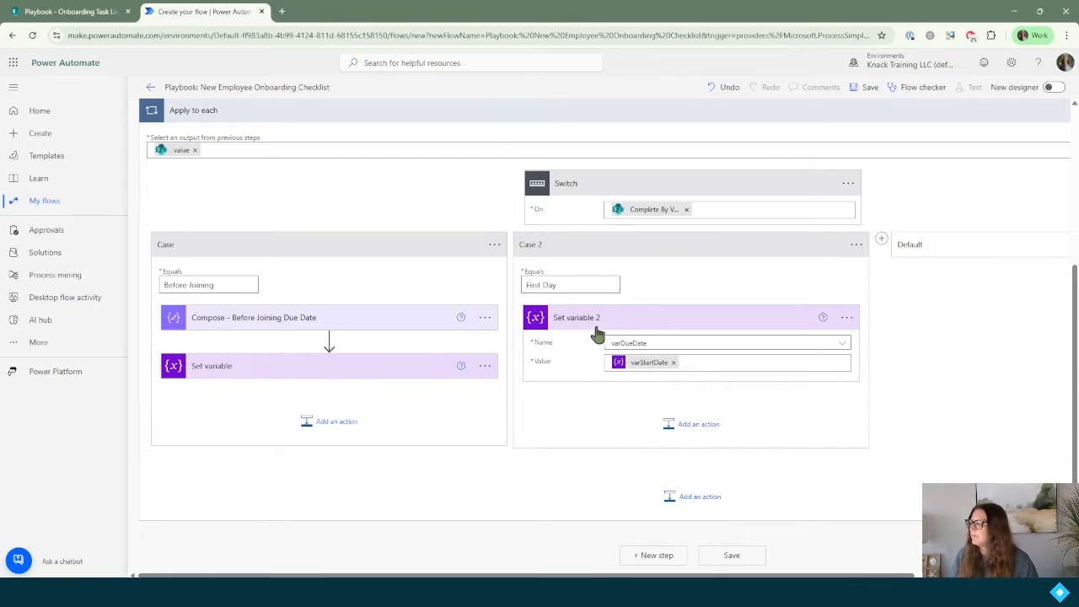
Step: Append '- Befoore Joining Due Date' to the Before Joining Set variable step's title
{"action": "left_click", "coordinate": [485, 366]}
{"action": "left_click", "coordinate": [527, 385]}
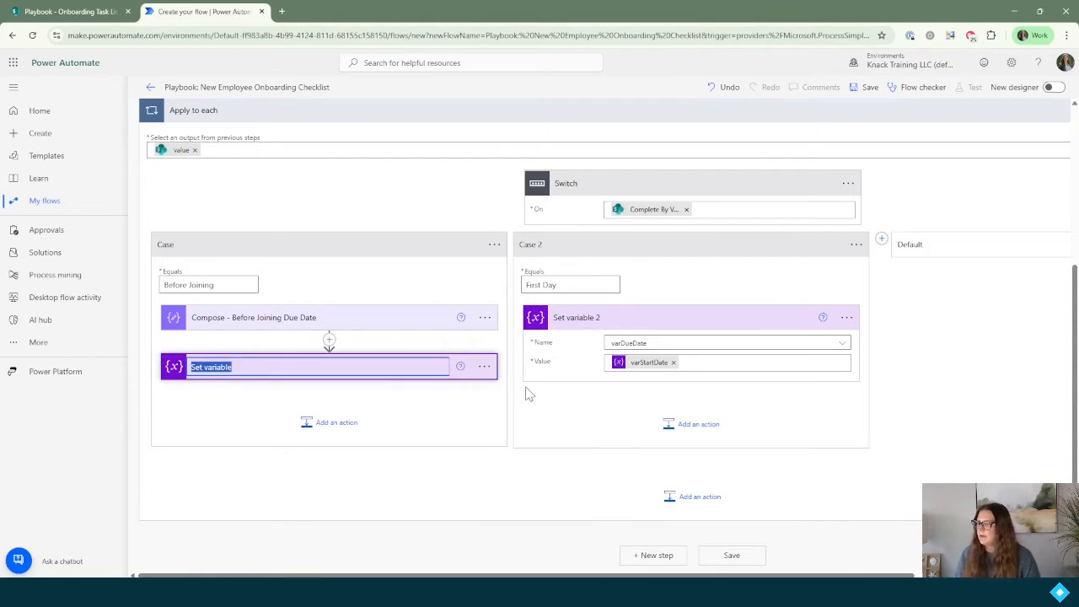
{"action": "key", "text": "Right"}
{"action": "type", "text": "- B"}
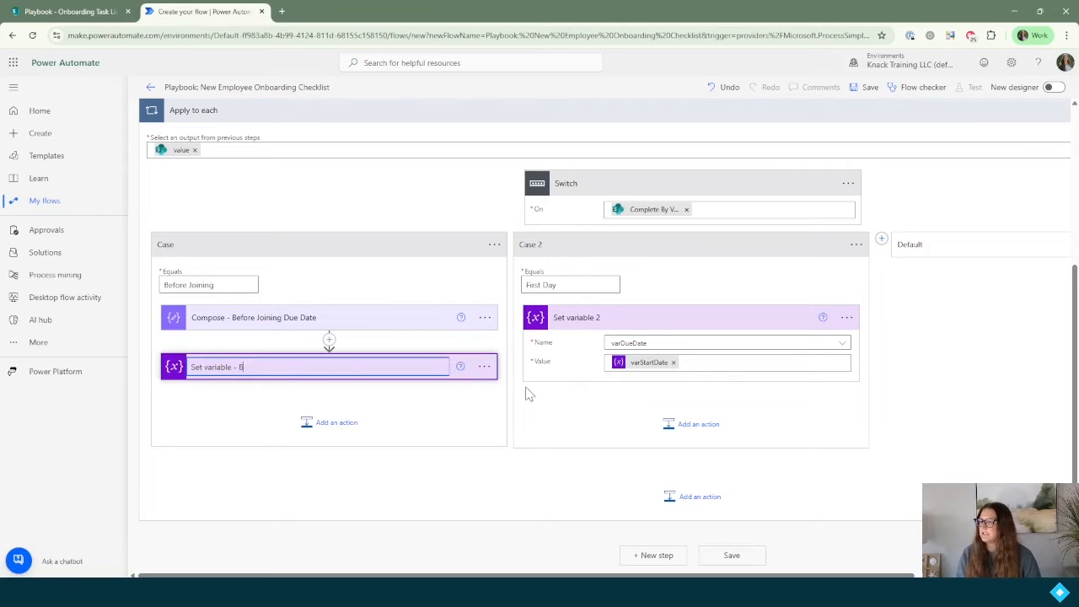
{"action": "type", "text": "efoore Joining Due Date"}
{"action": "key", "text": "Return"}
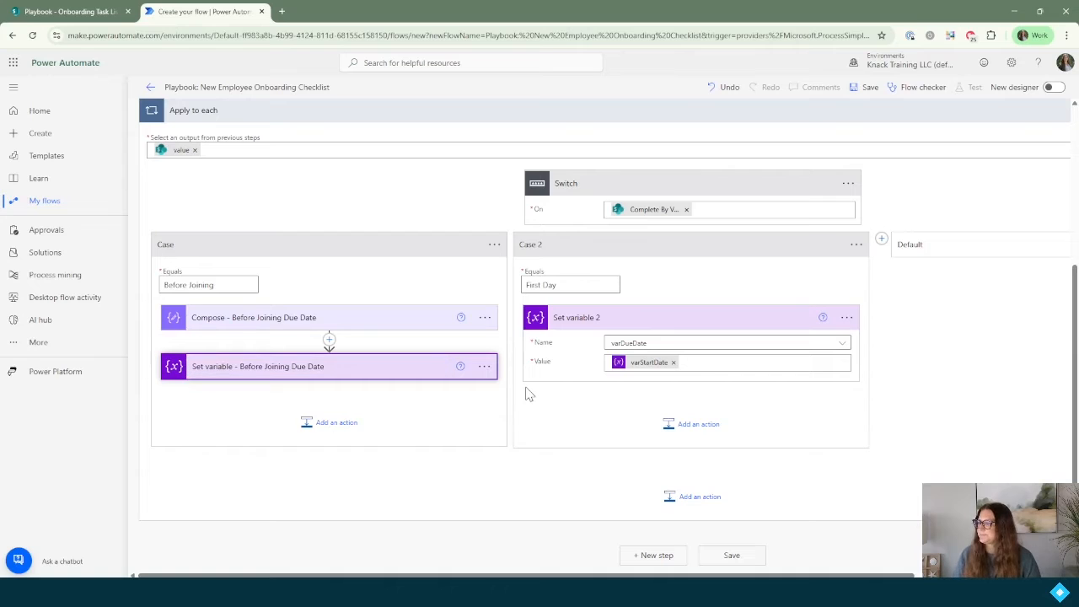
Step: Title the Case 2 step 'Set variable - First Day Due Date' and add a third case
{"action": "left_click", "coordinate": [847, 318]}
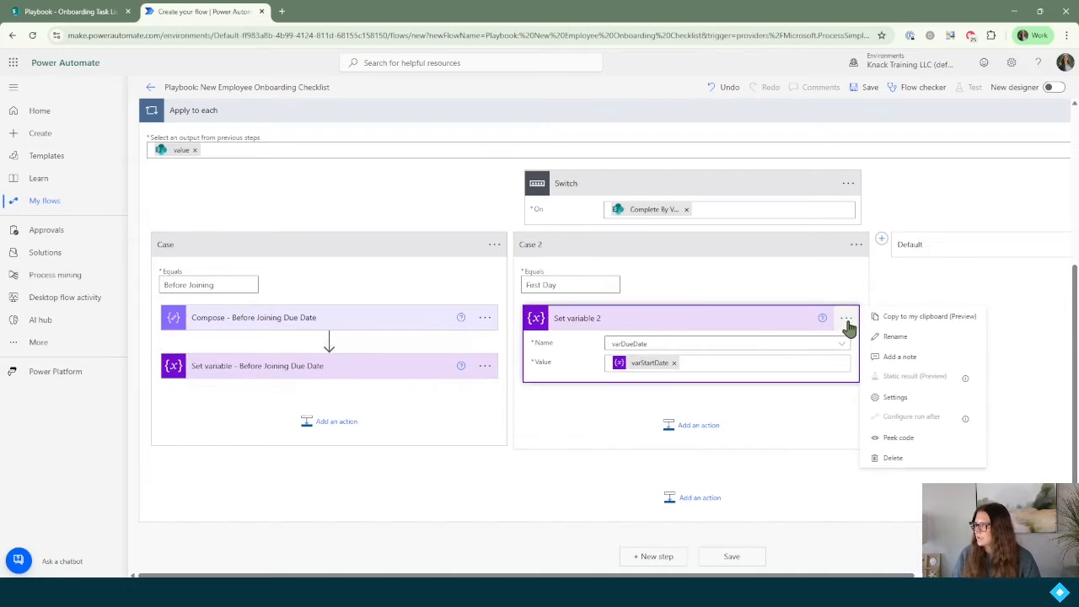
{"action": "left_click", "coordinate": [885, 337]}
{"action": "key", "text": "End"}
{"action": "key", "text": "BackSpace"}
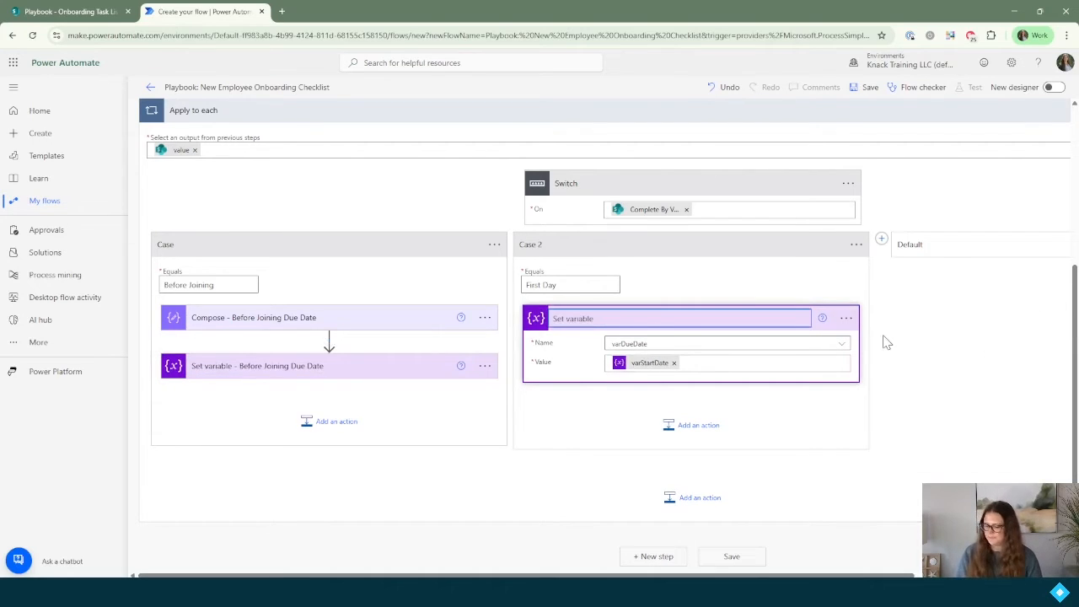
{"action": "type", "text": "- First Day Du"}
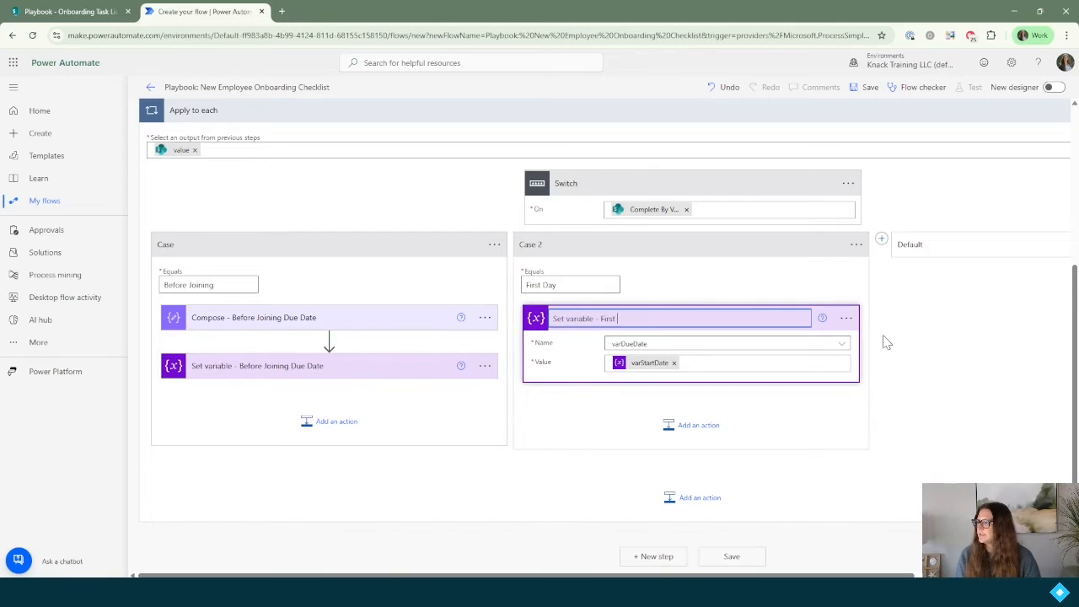
{"action": "type", "text": "ate"}
{"action": "key", "text": "Return"}
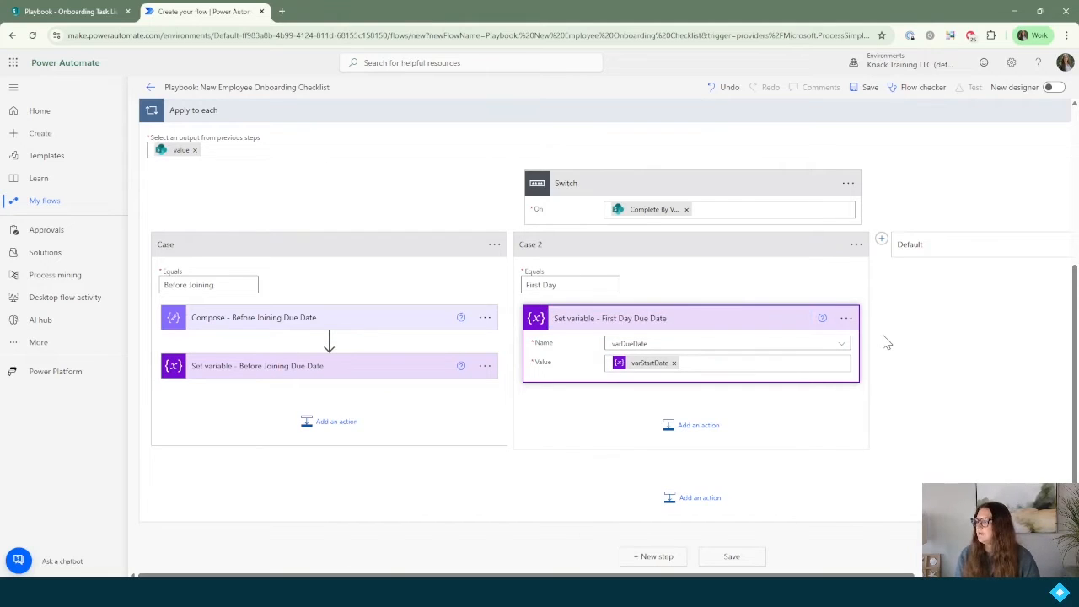
{"action": "left_click", "coordinate": [881, 240]}
Step: Check the SharePoint Complete By values, then set Case 3 to match 'Week 1'
{"action": "left_click", "coordinate": [68, 12]}
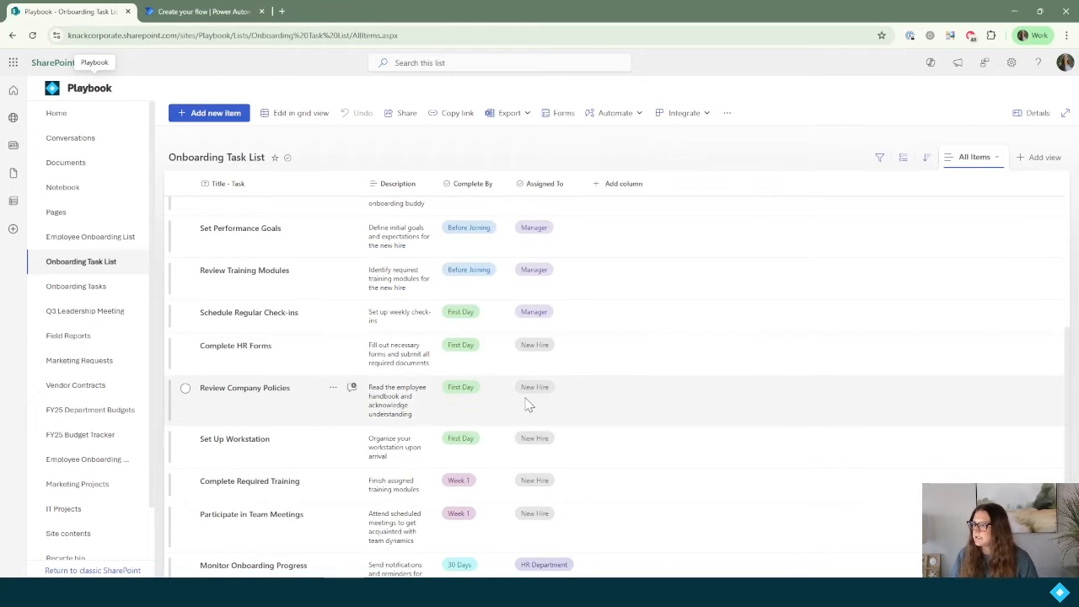
{"action": "scroll", "coordinate": [525, 404], "scroll_direction": "down", "scroll_amount": 2}
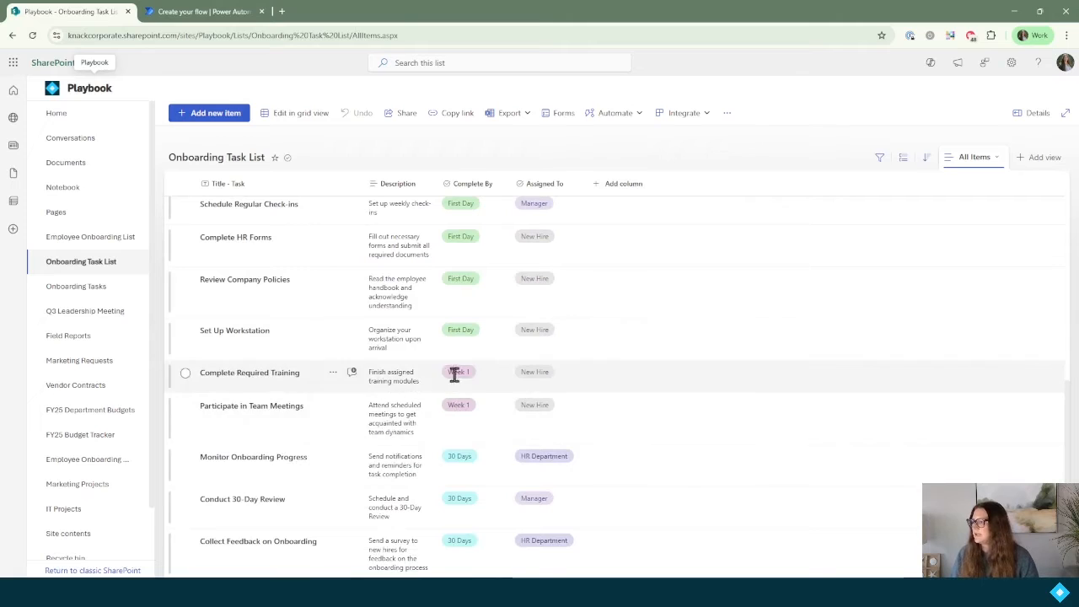
{"action": "left_click", "coordinate": [196, 12]}
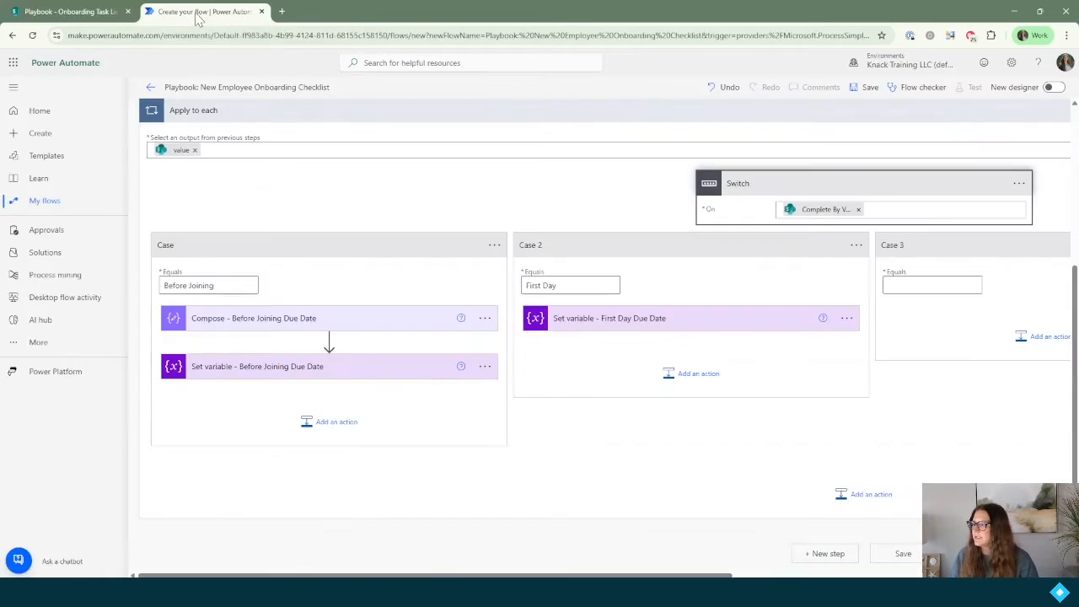
{"action": "left_click", "coordinate": [923, 287]}
{"action": "type", "text": "W"}
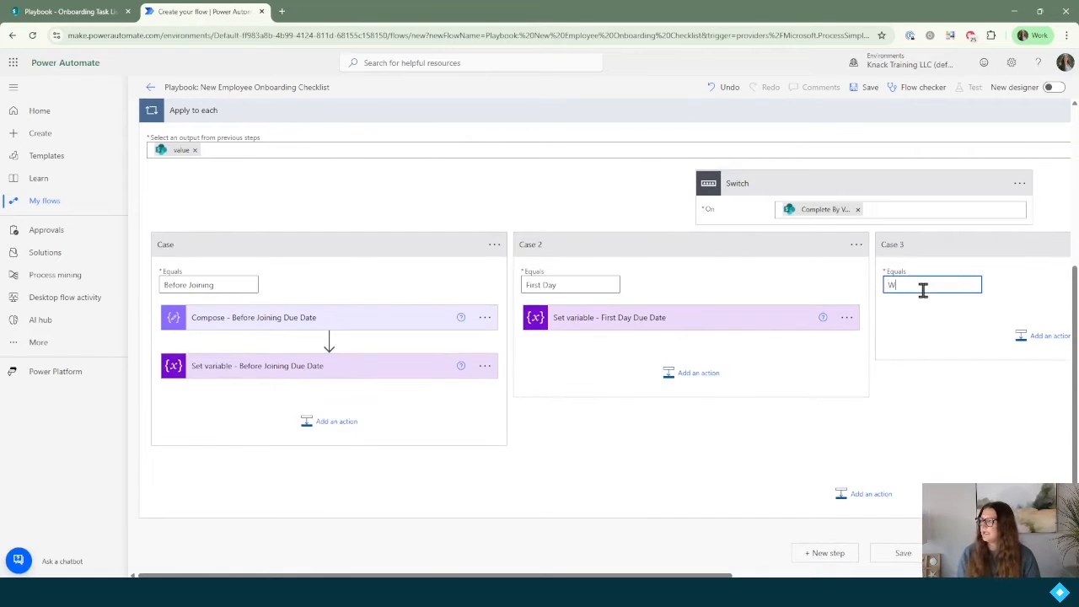
{"action": "type", "text": "eek 1"}
{"action": "scroll", "coordinate": [759, 291], "scroll_direction": "right", "scroll_amount": 5}
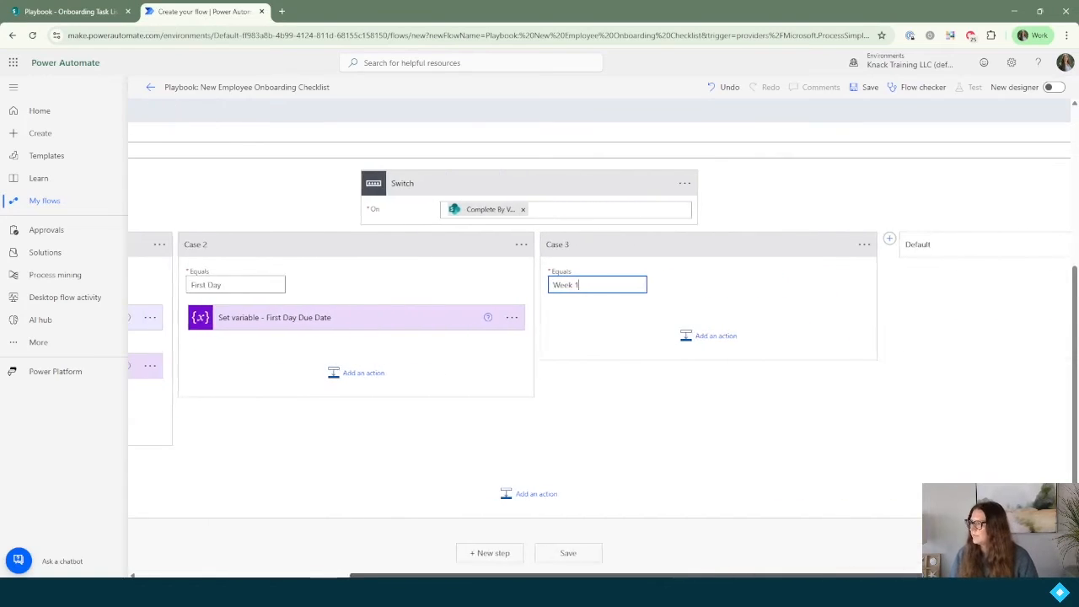
{"action": "left_click", "coordinate": [696, 309]}
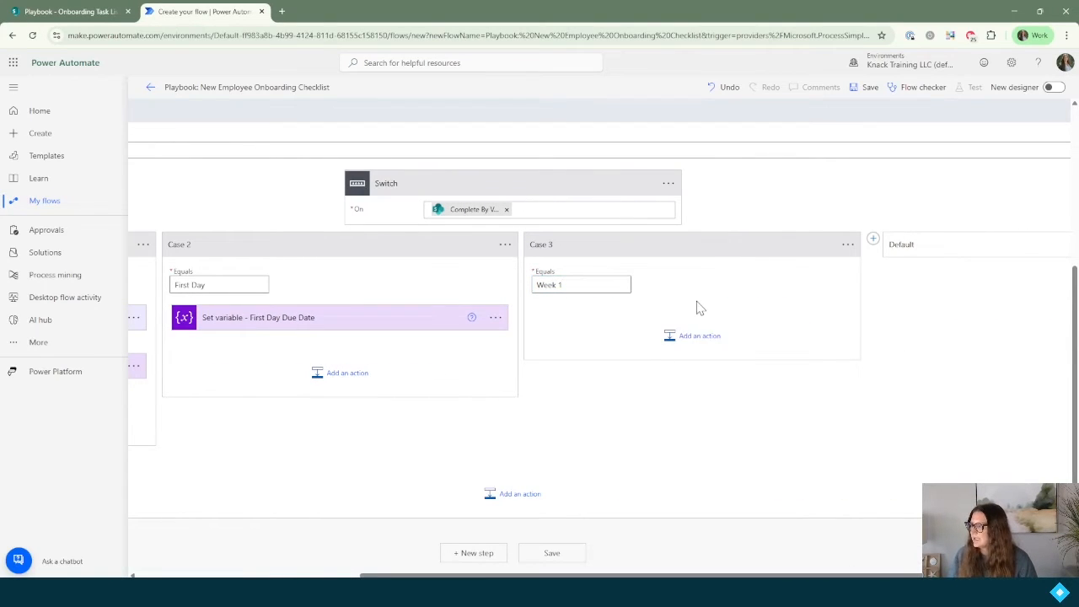
Step: Add a Compose action to Case 3 with input addDays(variables('varStartDate'),7)
{"action": "left_click", "coordinate": [697, 341]}
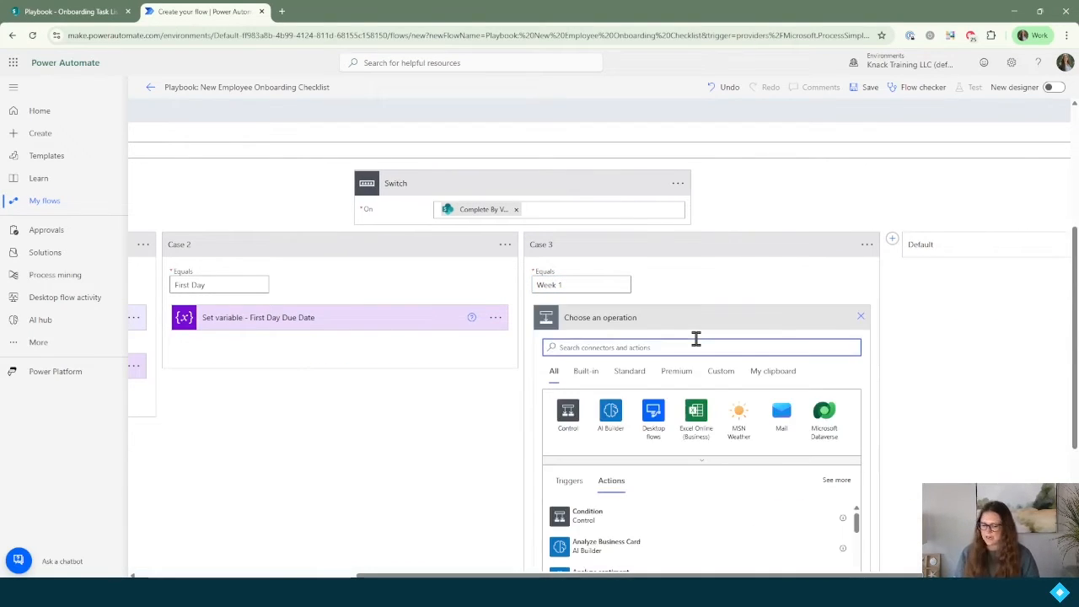
{"action": "type", "text": "comp"}
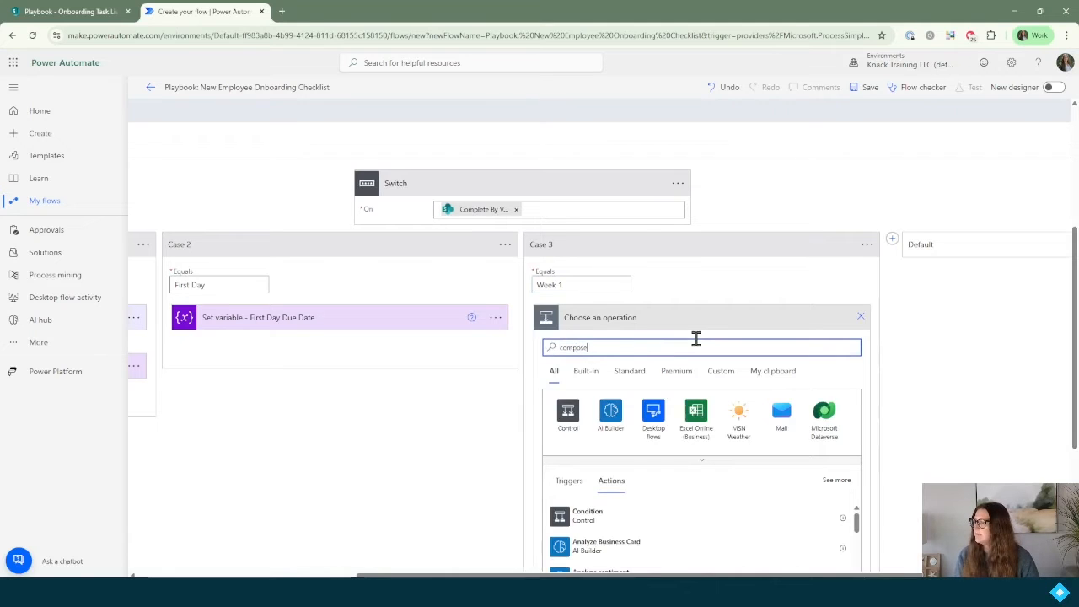
{"action": "type", "text": "ose"}
{"action": "left_click", "coordinate": [670, 523]}
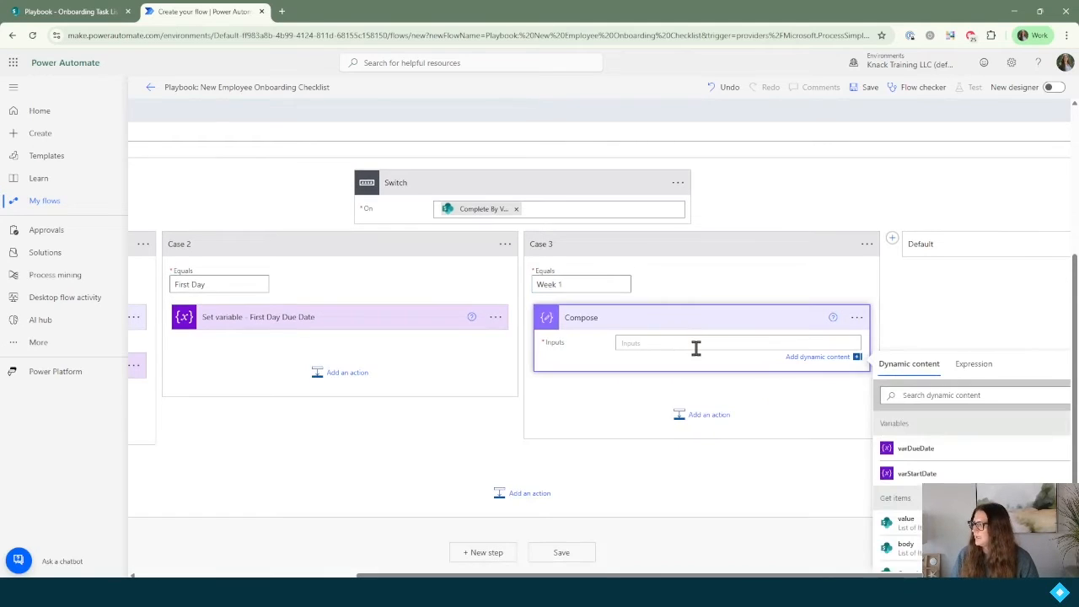
{"action": "left_click", "coordinate": [974, 367]}
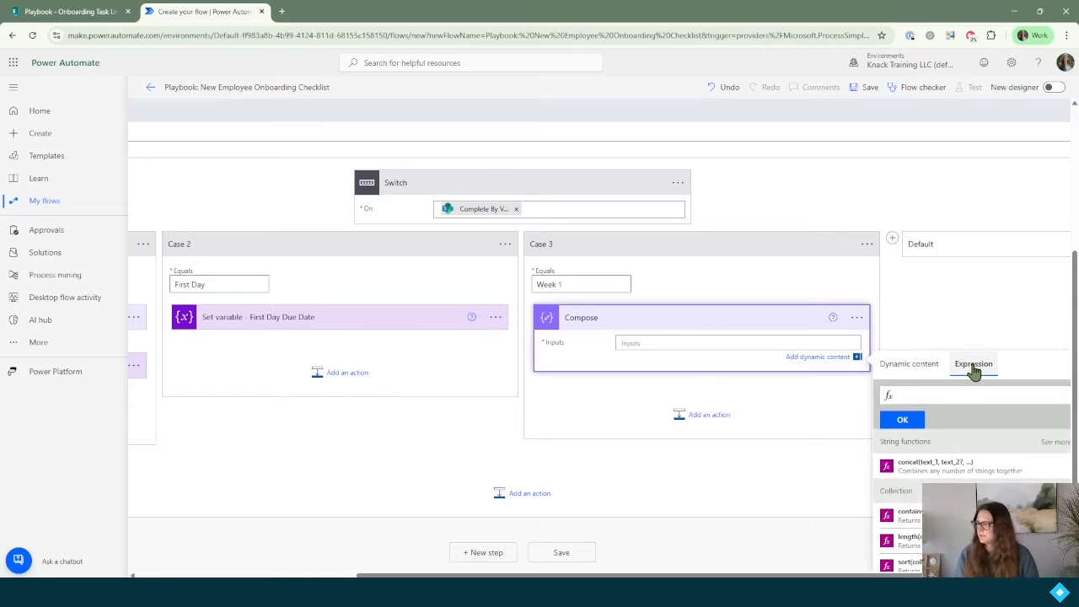
{"action": "type", "text": "addDays"}
{"action": "key", "text": "Return"}
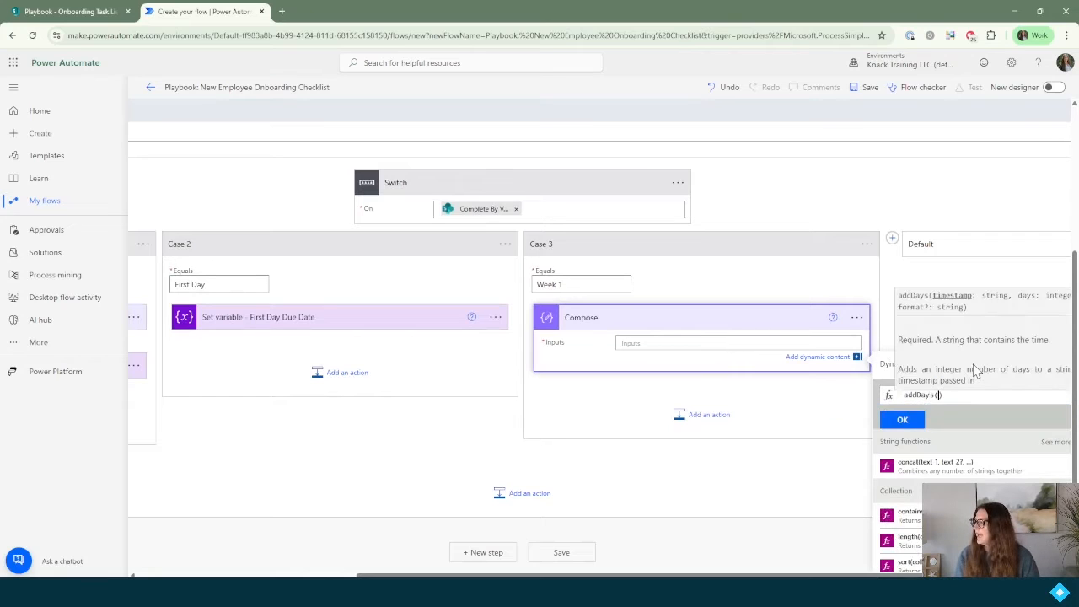
{"action": "left_click", "coordinate": [886, 371]}
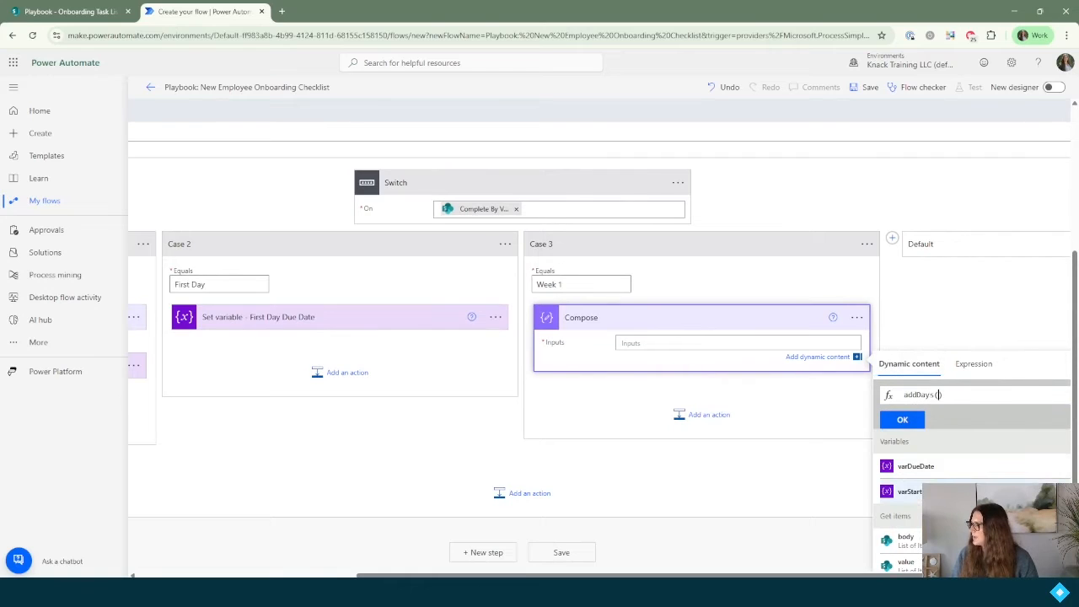
{"action": "left_click", "coordinate": [920, 499]}
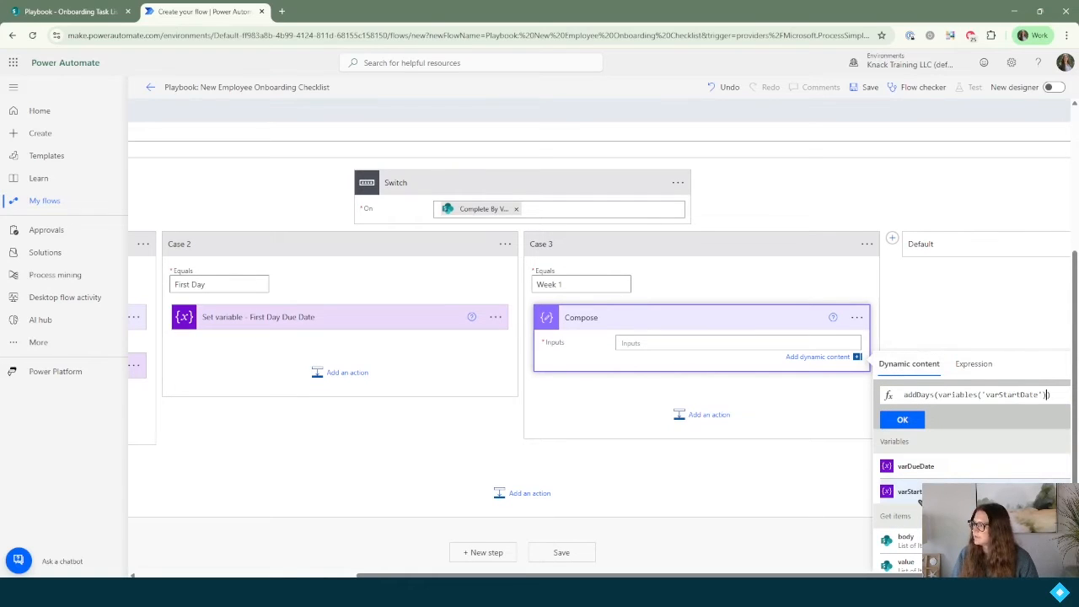
{"action": "type", "text": ",7"}
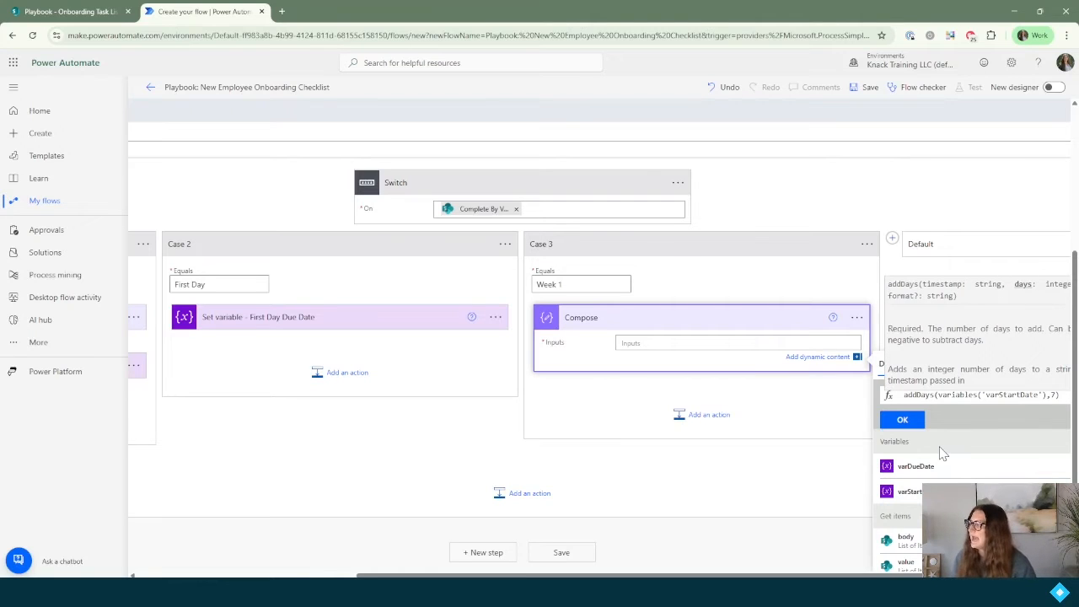
{"action": "left_click", "coordinate": [909, 420]}
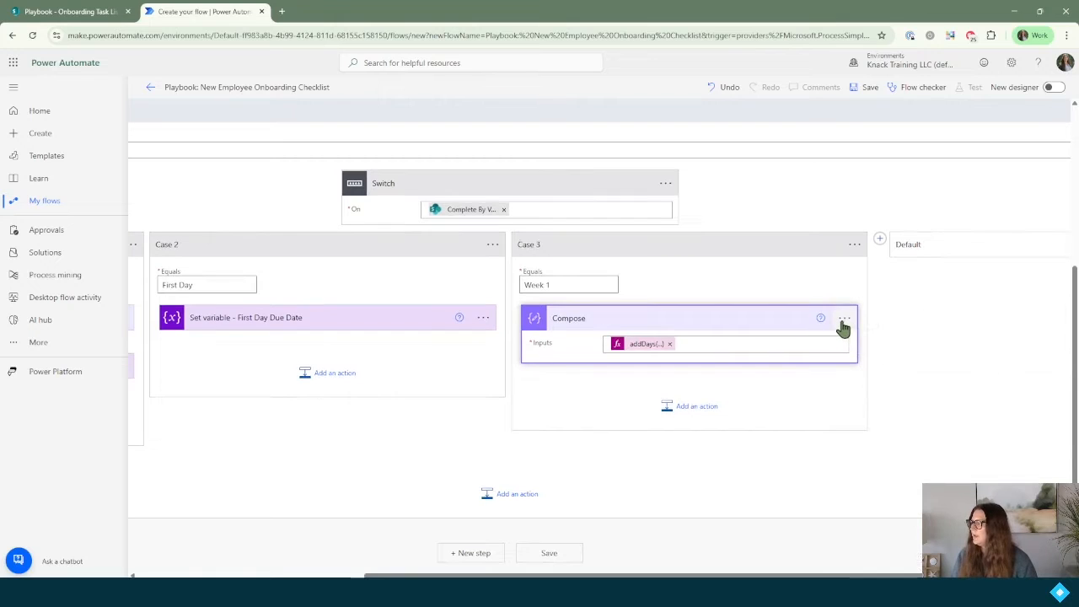
Step: Rename that Compose step to 'Compose - Week 1 Due Date'
{"action": "left_click", "coordinate": [843, 324]}
{"action": "left_click", "coordinate": [883, 344]}
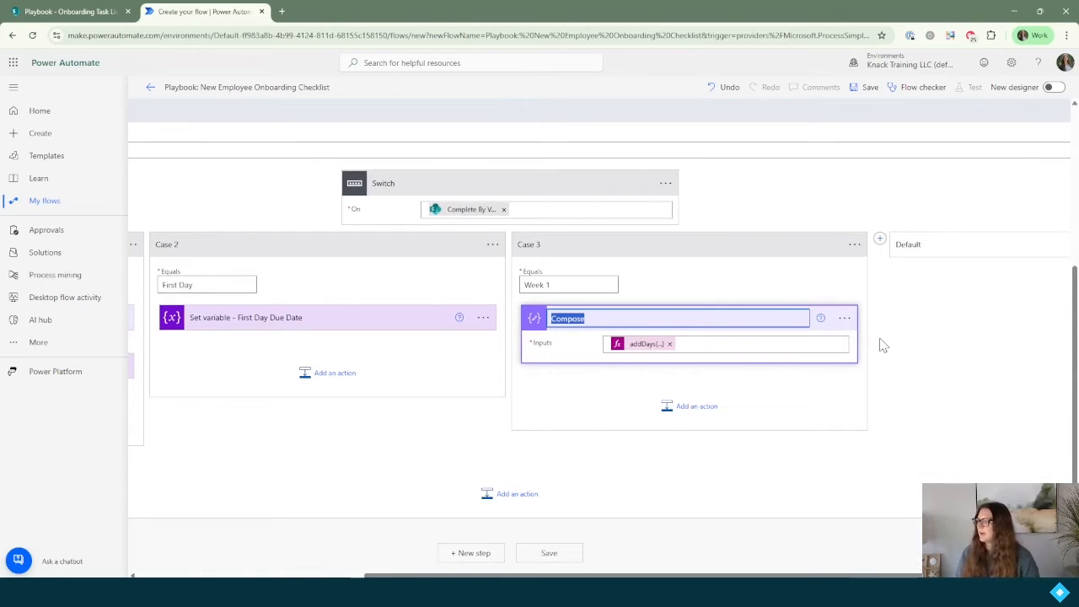
{"action": "key", "text": "End"}
{"action": "type", "text": "- W"}
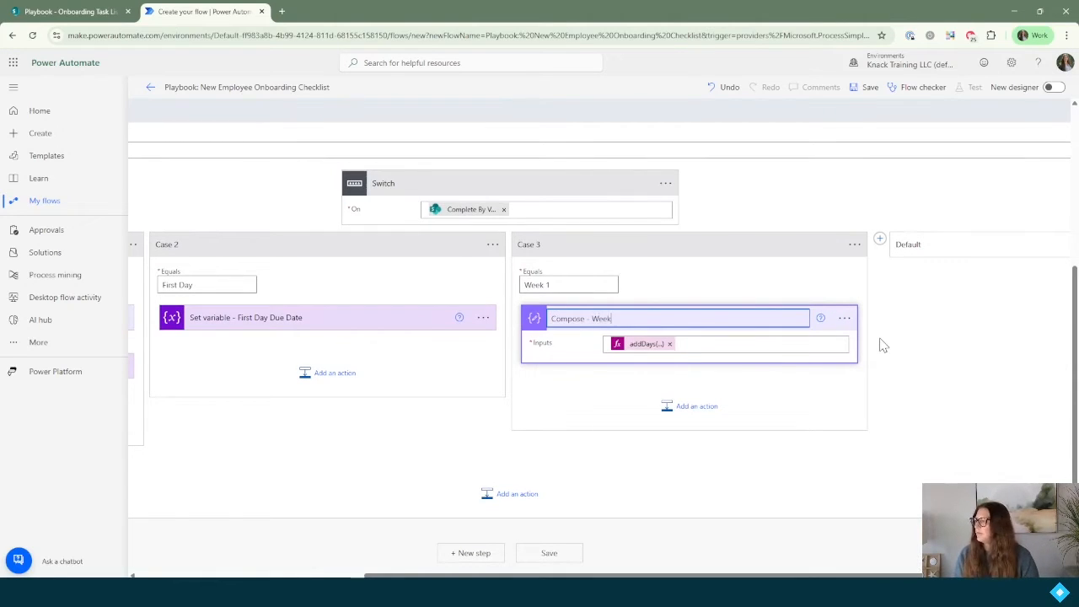
{"action": "type", "text": "eek 1 Due Date"}
{"action": "key", "text": "Return"}
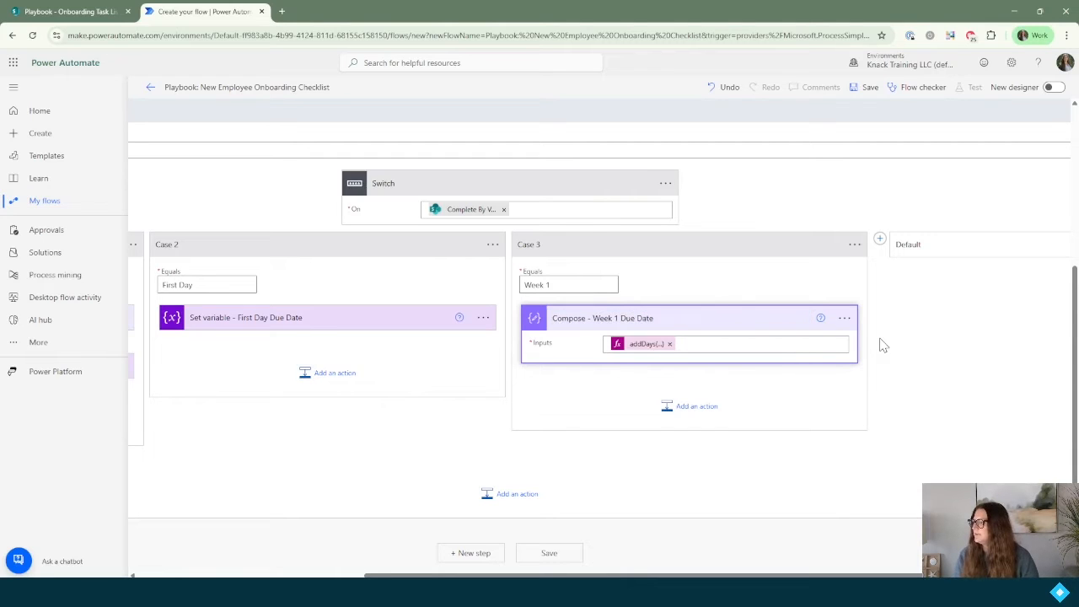
Step: Add a Set variable step giving varDueDate the Week 1 Compose Outputs, then add Case 4
{"action": "left_click", "coordinate": [689, 406]}
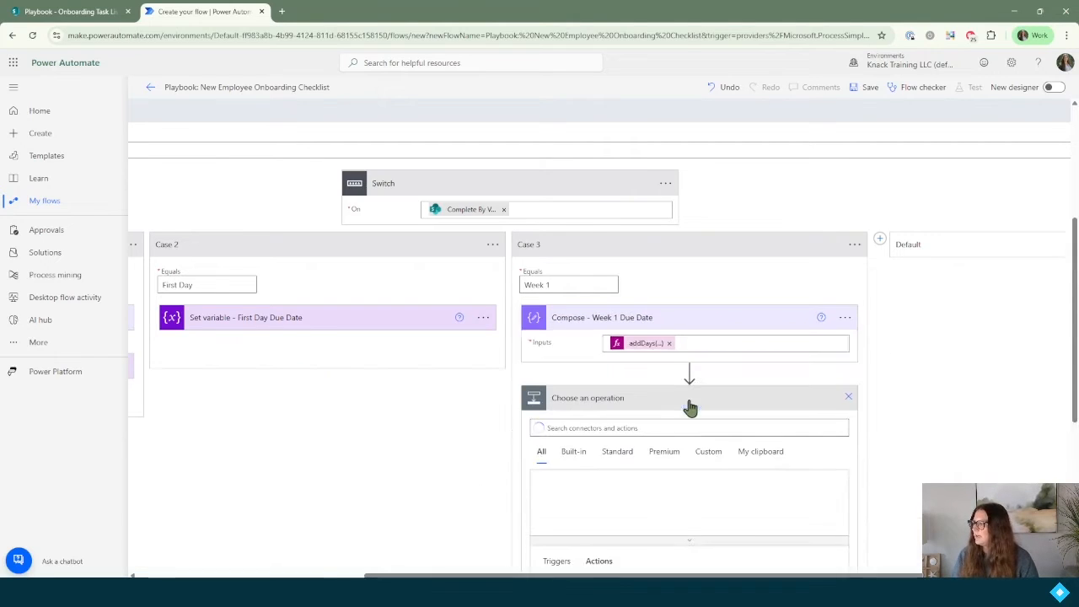
{"action": "type", "text": "set variable"}
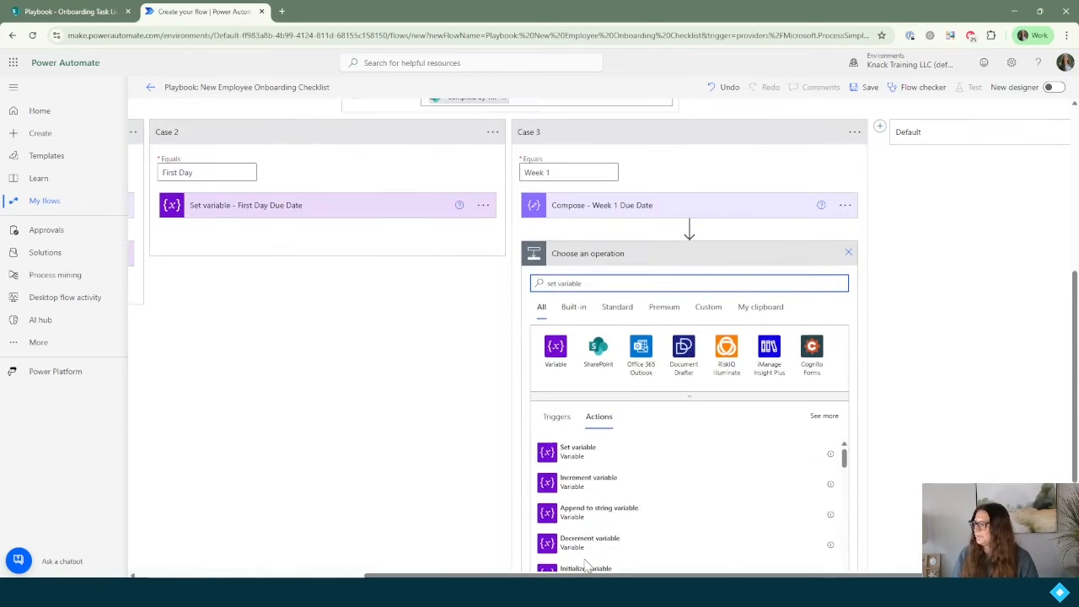
{"action": "left_click", "coordinate": [615, 451]}
{"action": "left_click", "coordinate": [655, 343]}
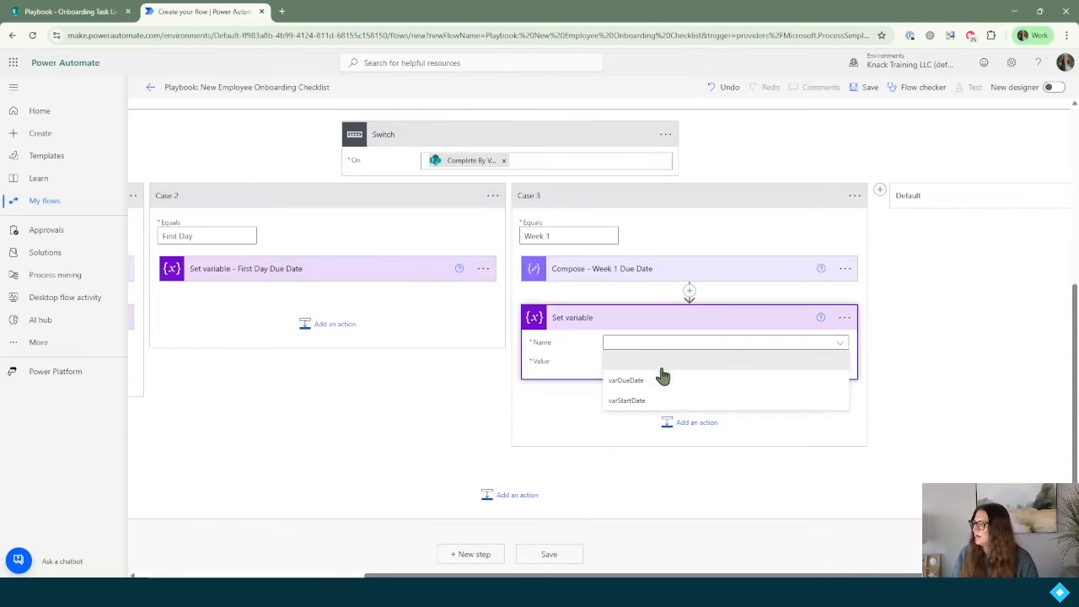
{"action": "left_click", "coordinate": [662, 377]}
{"action": "left_click", "coordinate": [638, 363]}
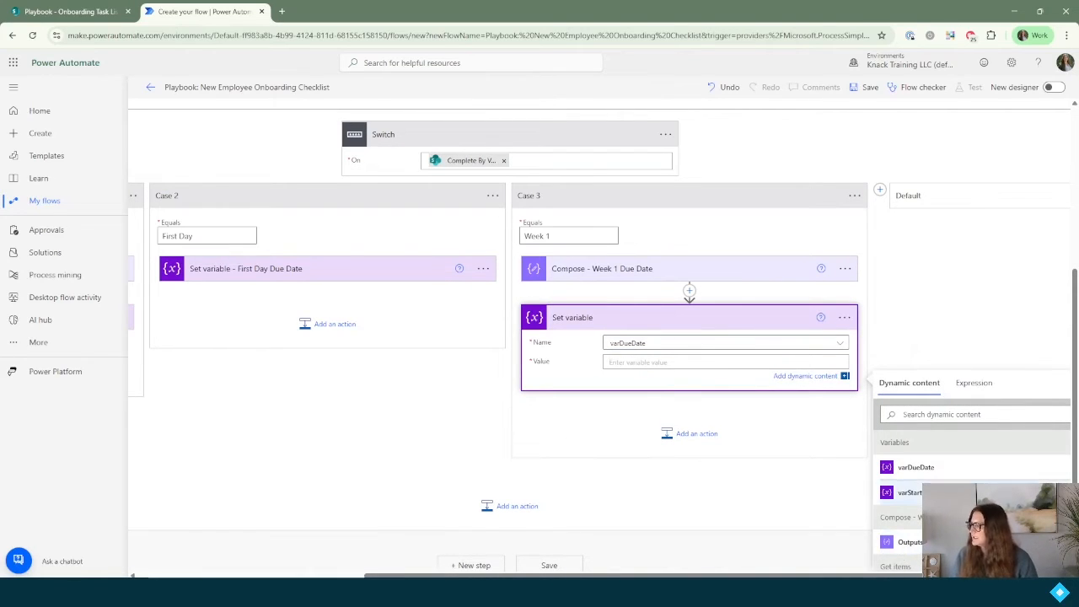
{"action": "scroll", "coordinate": [928, 460], "scroll_direction": "down", "scroll_amount": 1}
{"action": "scroll", "coordinate": [927, 472], "scroll_direction": "up", "scroll_amount": 1}
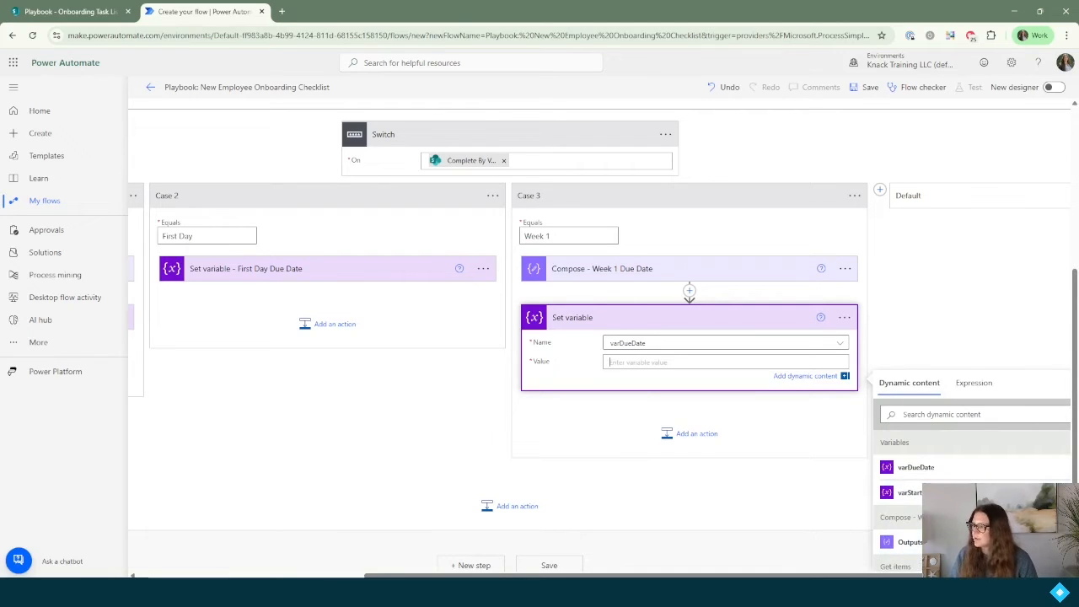
{"action": "left_click", "coordinate": [909, 545]}
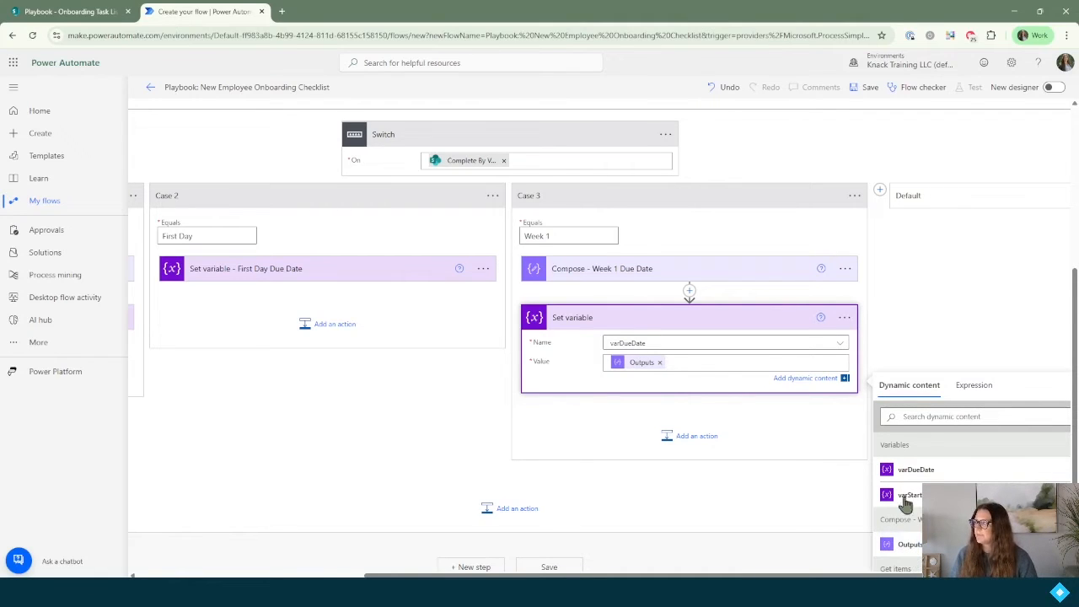
{"action": "left_click", "coordinate": [879, 189]}
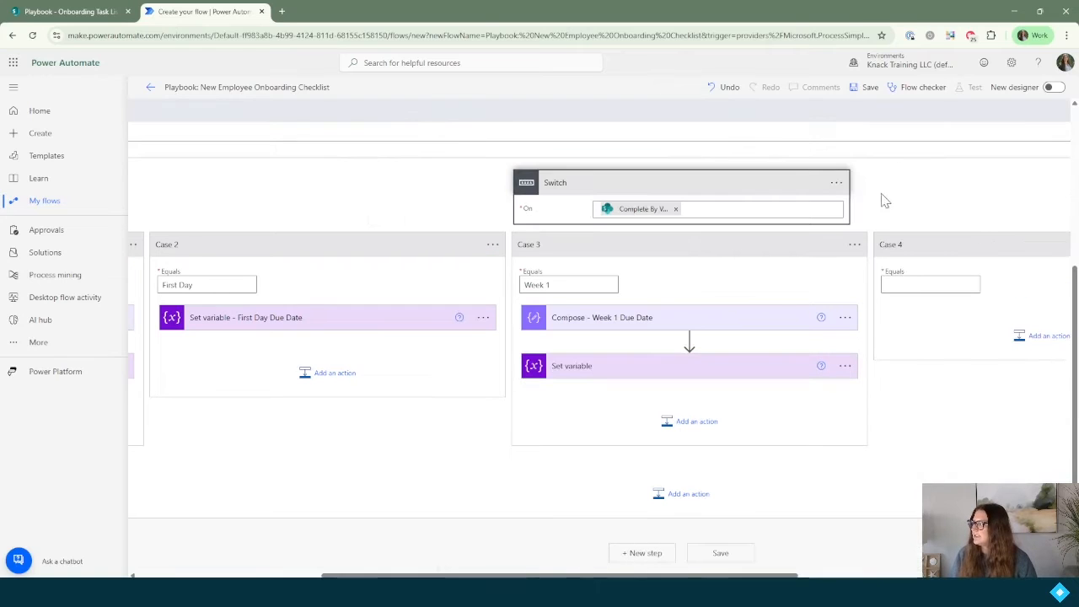
Step: Check the SharePoint list, then set Case 4 to match '30 Days'
{"action": "left_click", "coordinate": [76, 11]}
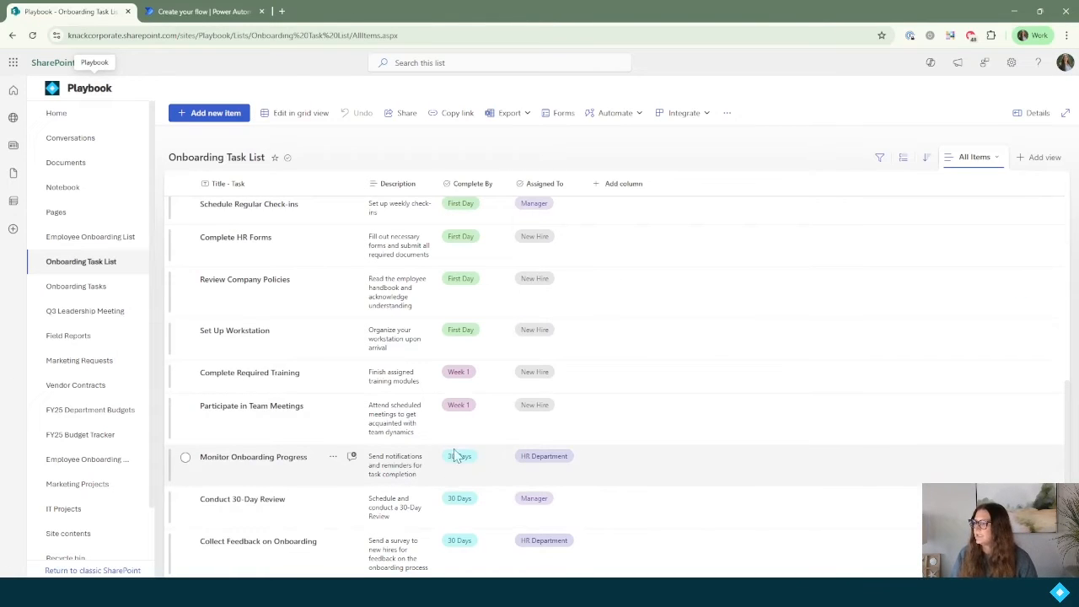
{"action": "left_click", "coordinate": [202, 12]}
{"action": "left_click", "coordinate": [925, 284]}
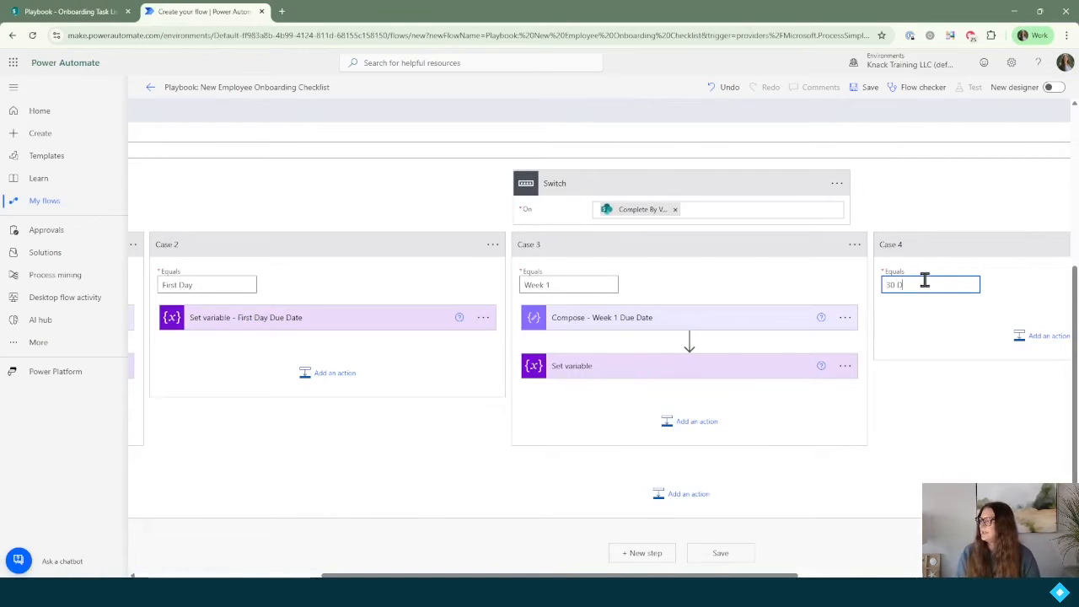
{"action": "type", "text": "30 Days"}
{"action": "left_click_drag", "start_coordinate": [799, 576], "coordinate": [928, 575]}
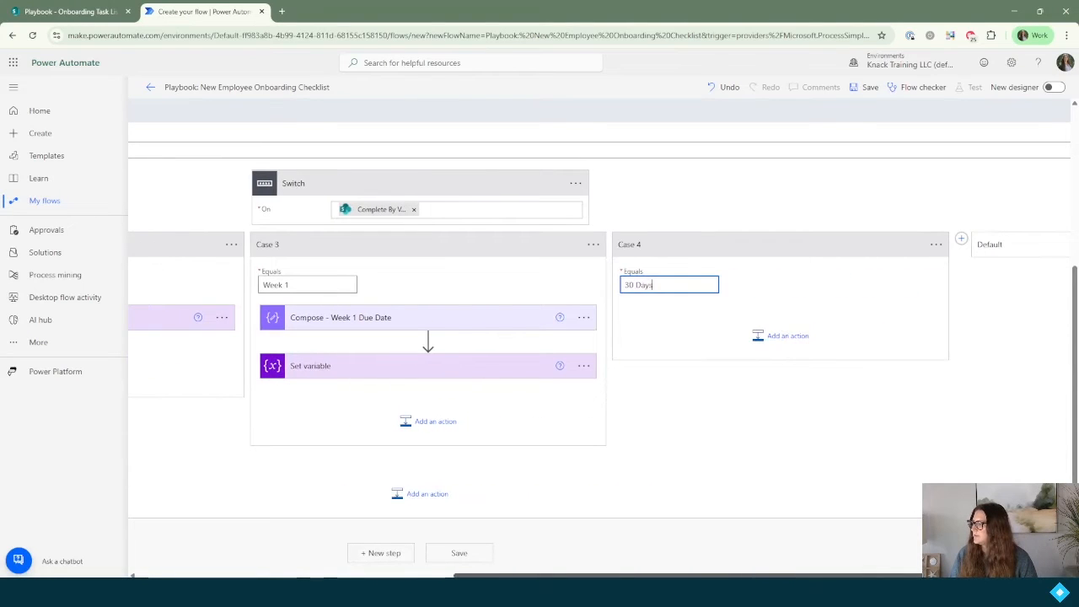
Step: Add a Compose action to Case 4 with input addDays(variables('varStartDate'),30)
{"action": "left_click", "coordinate": [781, 338]}
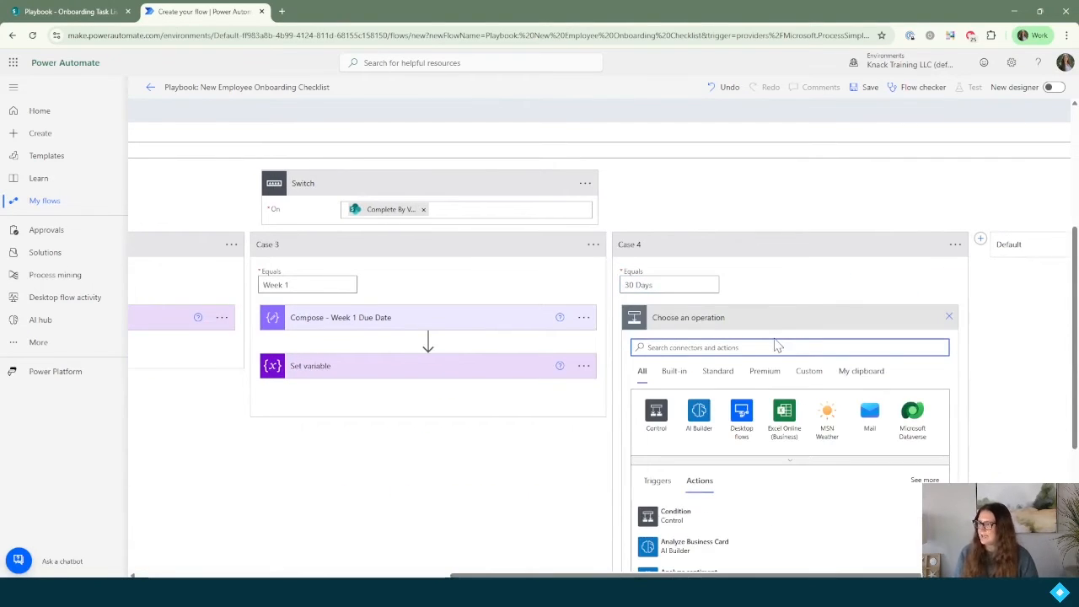
{"action": "type", "text": "d"}
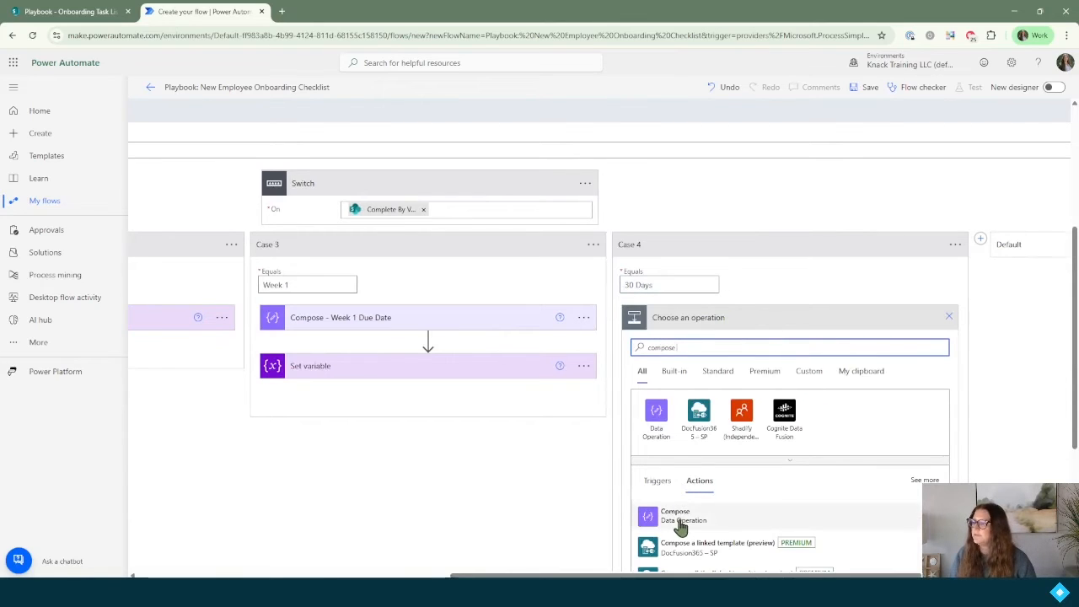
{"action": "left_click", "coordinate": [681, 525]}
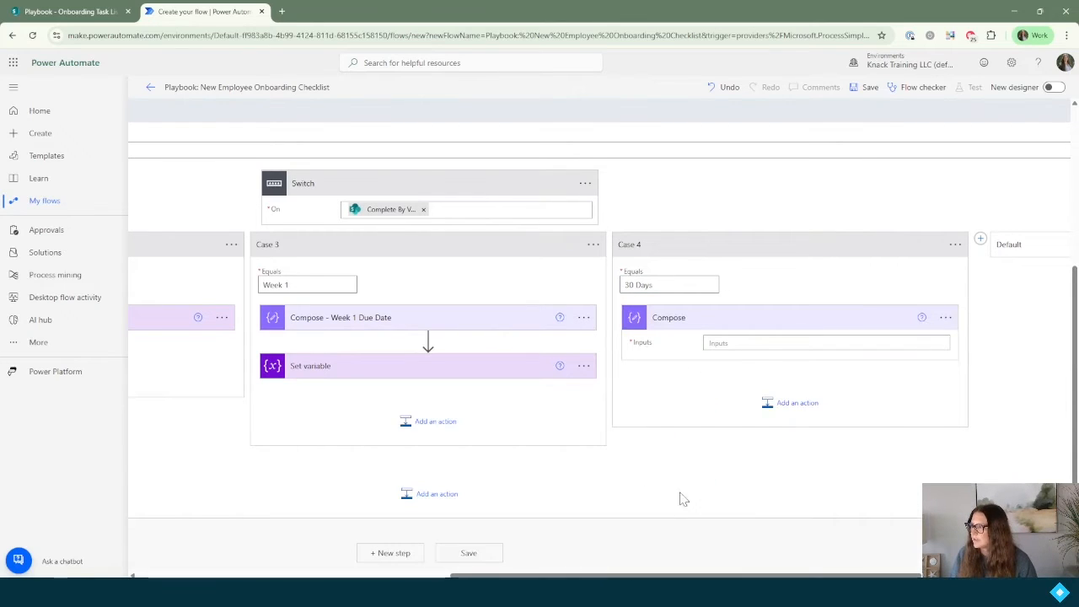
{"action": "left_click", "coordinate": [760, 343]}
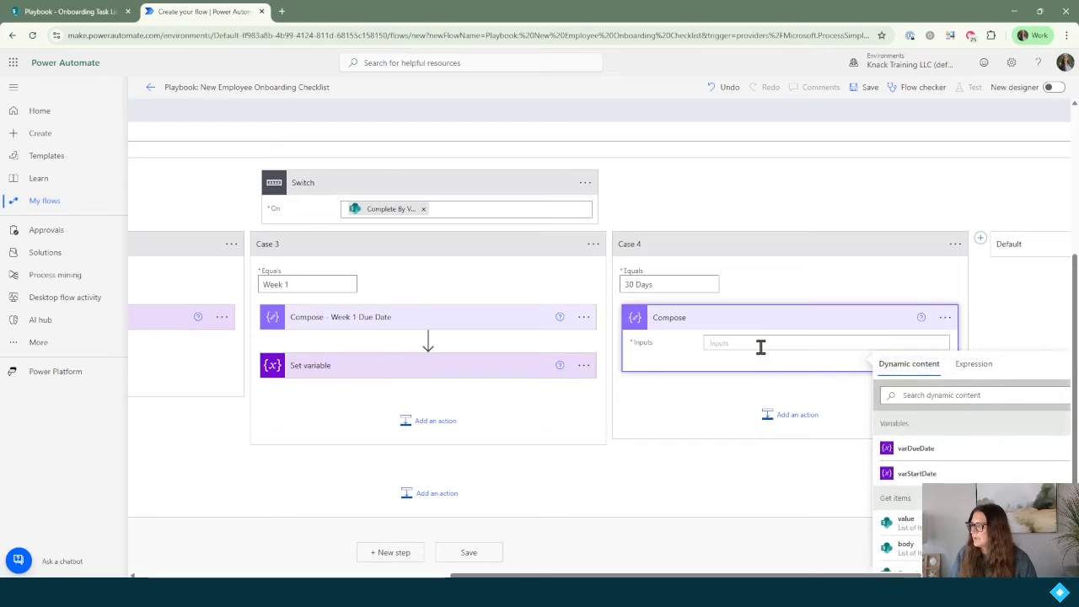
{"action": "left_click", "coordinate": [984, 373]}
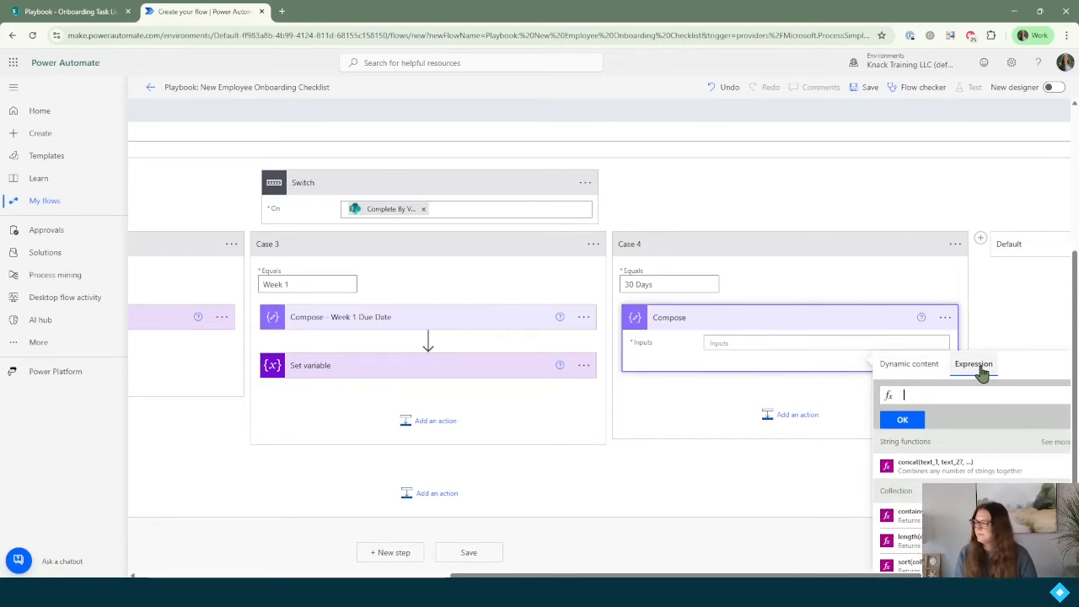
{"action": "type", "text": "addDays("}
{"action": "key", "text": "Return"}
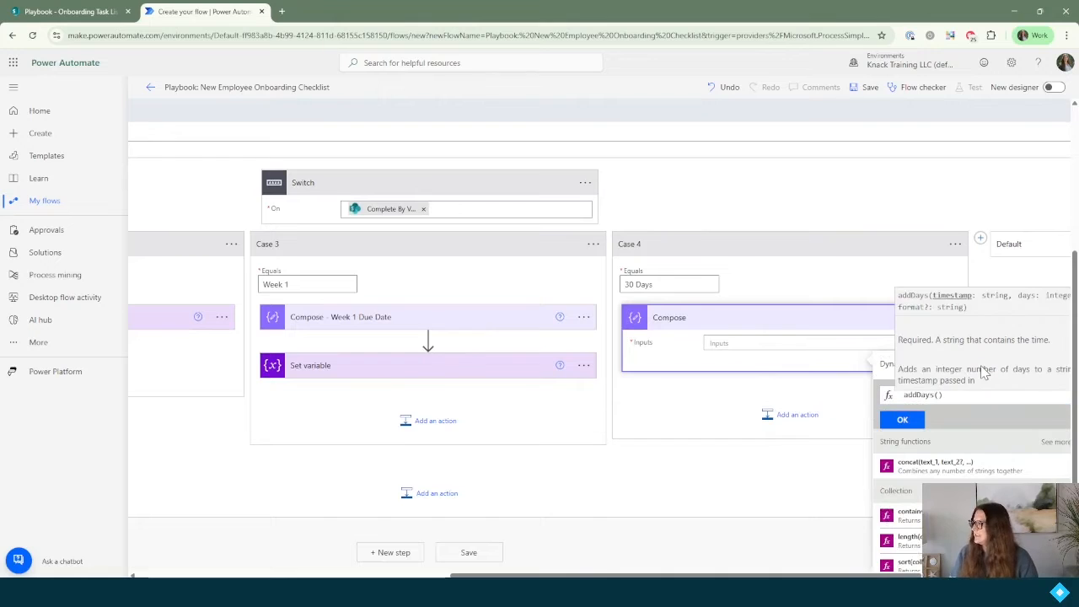
{"action": "left_click", "coordinate": [885, 369]}
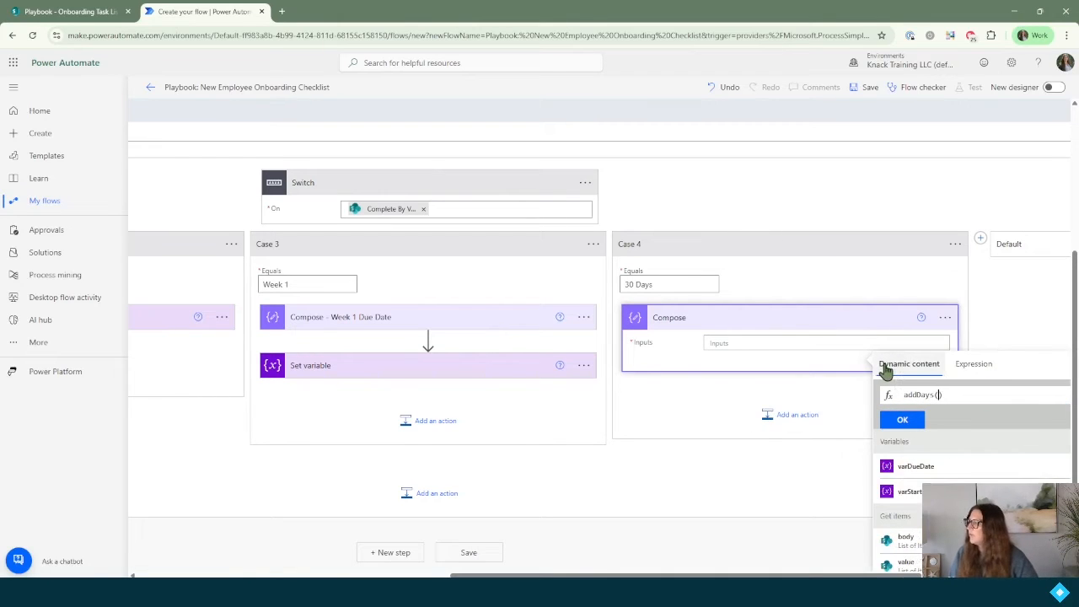
{"action": "left_click", "coordinate": [911, 491]}
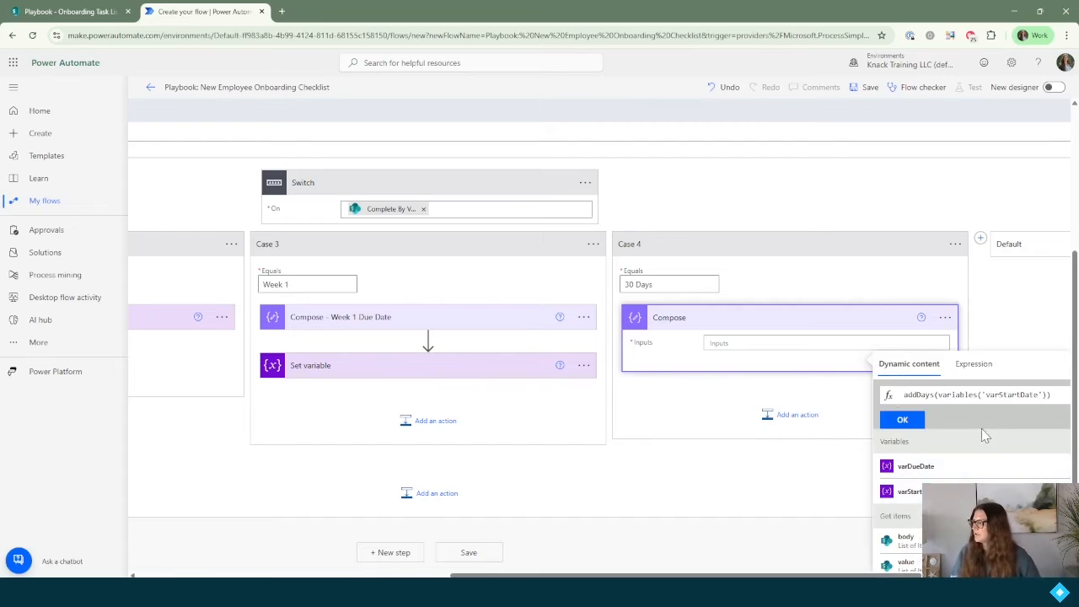
{"action": "type", "text": ","}
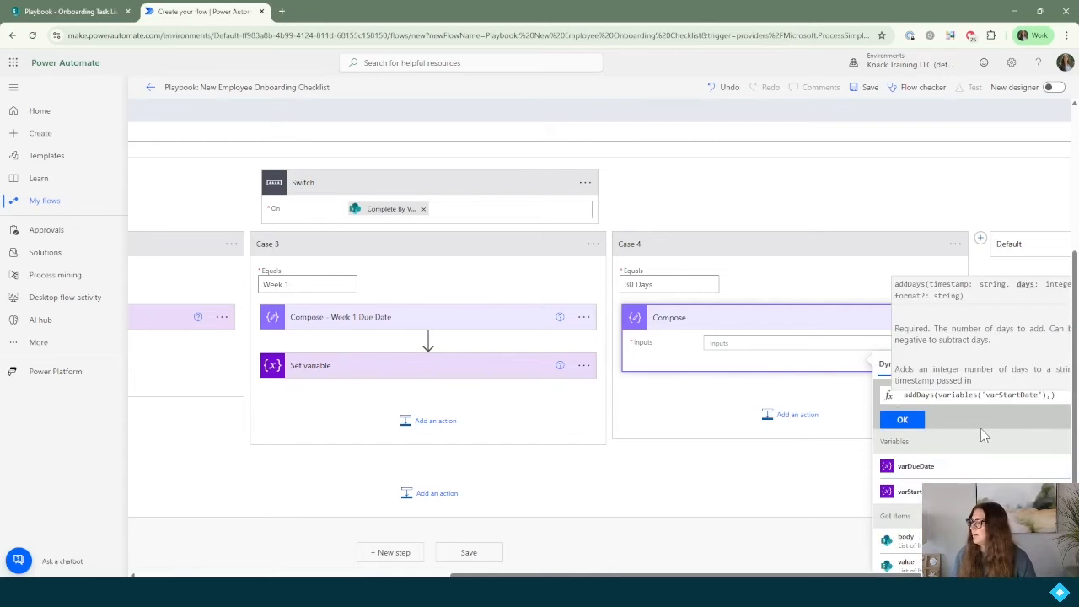
{"action": "type", "text": "30"}
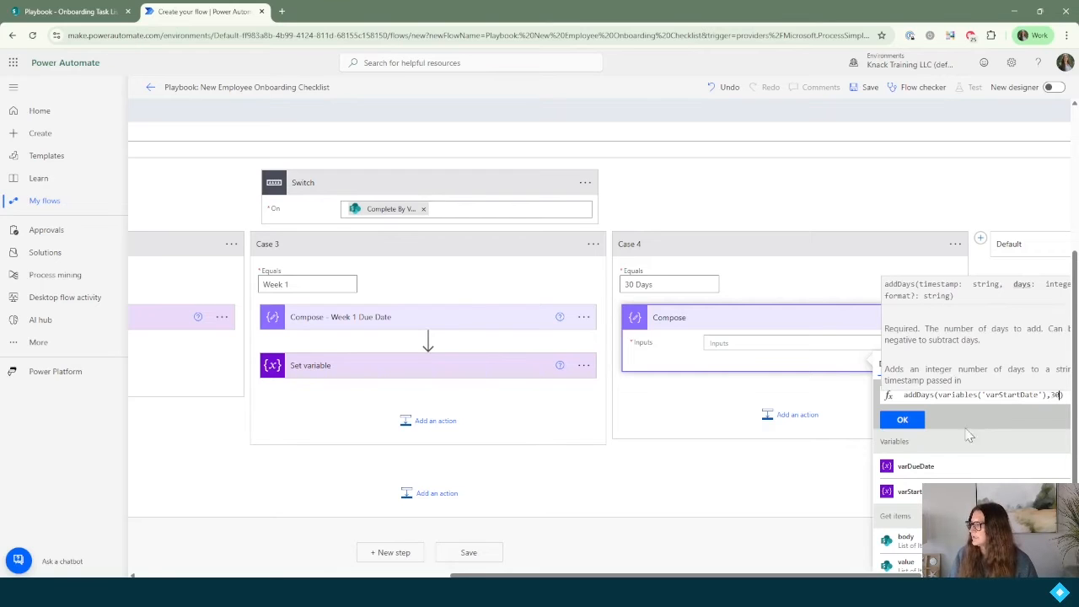
{"action": "left_click", "coordinate": [903, 419]}
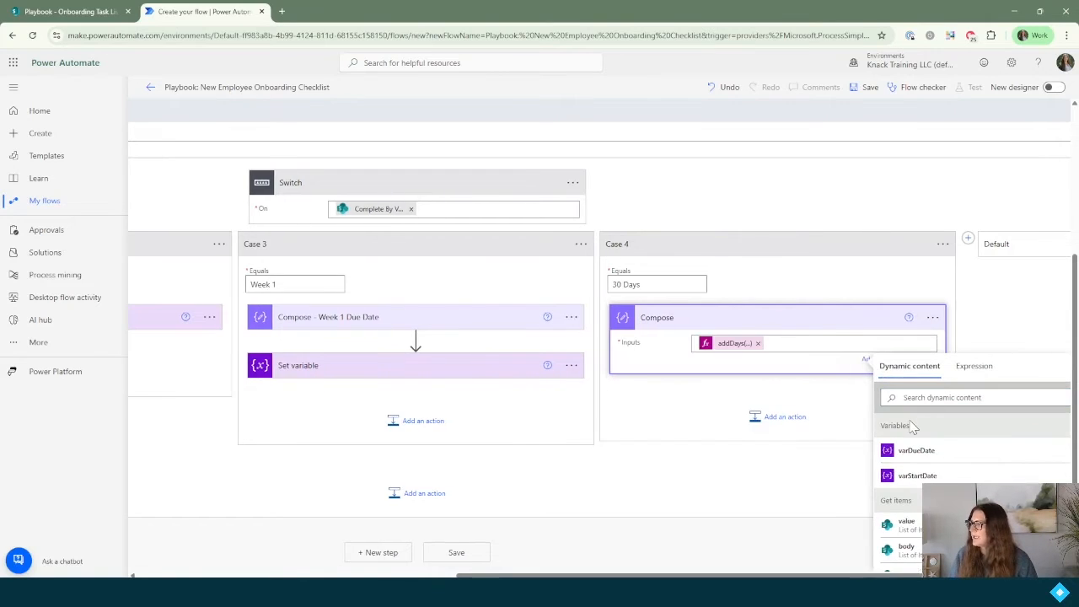
Step: Rename that Compose step to 'Compose - 30 Days Due Date'
{"action": "left_click", "coordinate": [932, 318]}
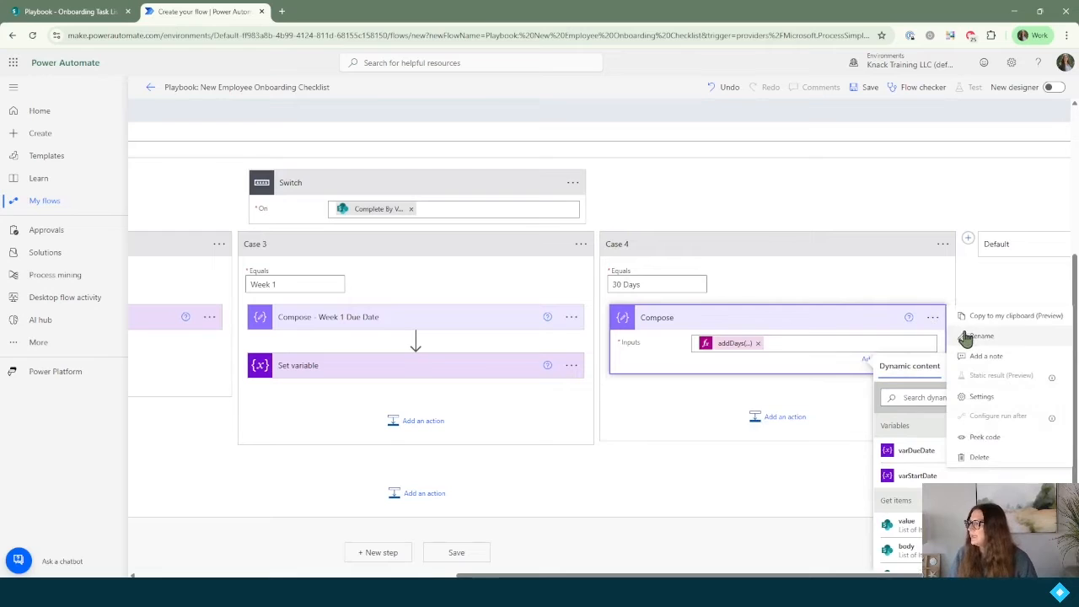
{"action": "left_click", "coordinate": [971, 337]}
{"action": "key", "text": "End"}
{"action": "type", "text": "- 30 Days Due Date"}
{"action": "key", "text": "Return"}
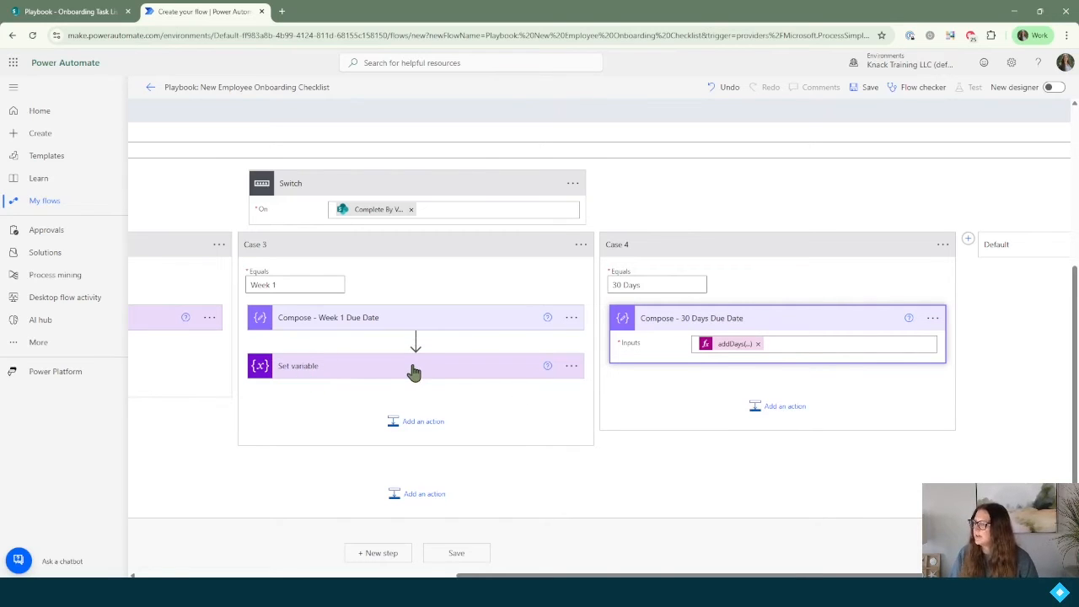
Step: Rename Case 3's variable step to 'Set variable - Week 1 Due Date'
{"action": "left_click", "coordinate": [571, 366]}
{"action": "left_click", "coordinate": [631, 386]}
{"action": "key", "text": "Right"}
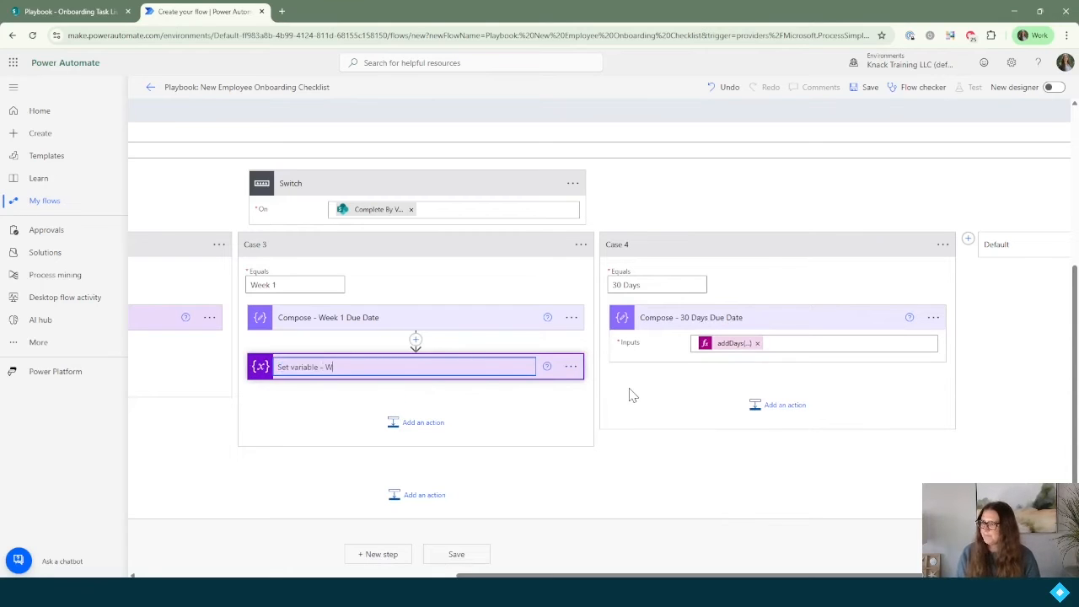
{"action": "type", "text": "- Week 1 Due Date"}
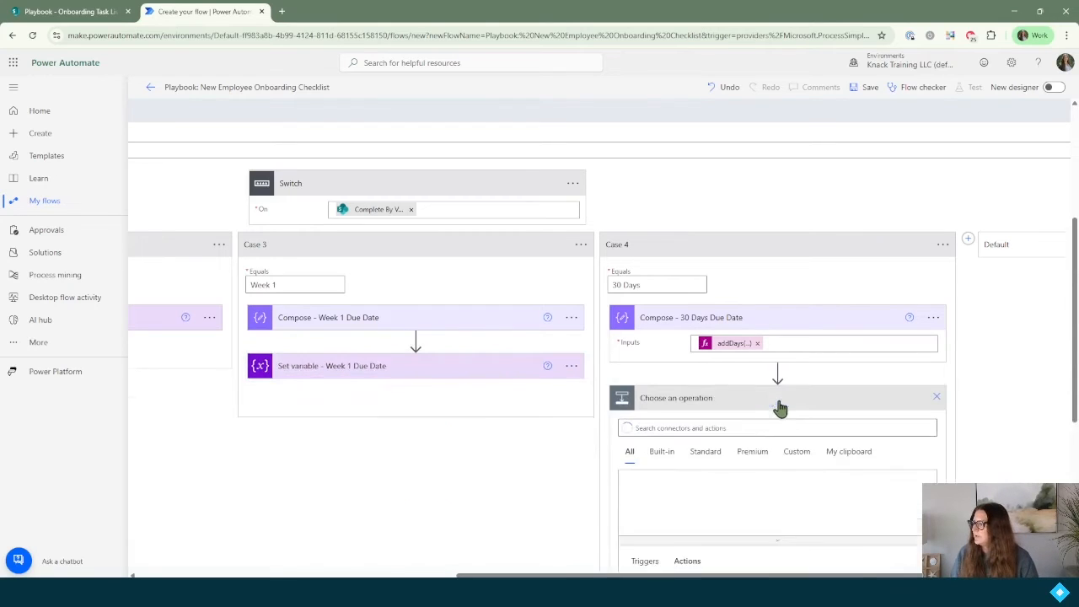
Step: In Case 4, add a Set variable step giving varDueDate the 30-day Compose Outputs, then collapse the Switch
{"action": "left_click", "coordinate": [778, 404]}
{"action": "type", "text": "set variable"}
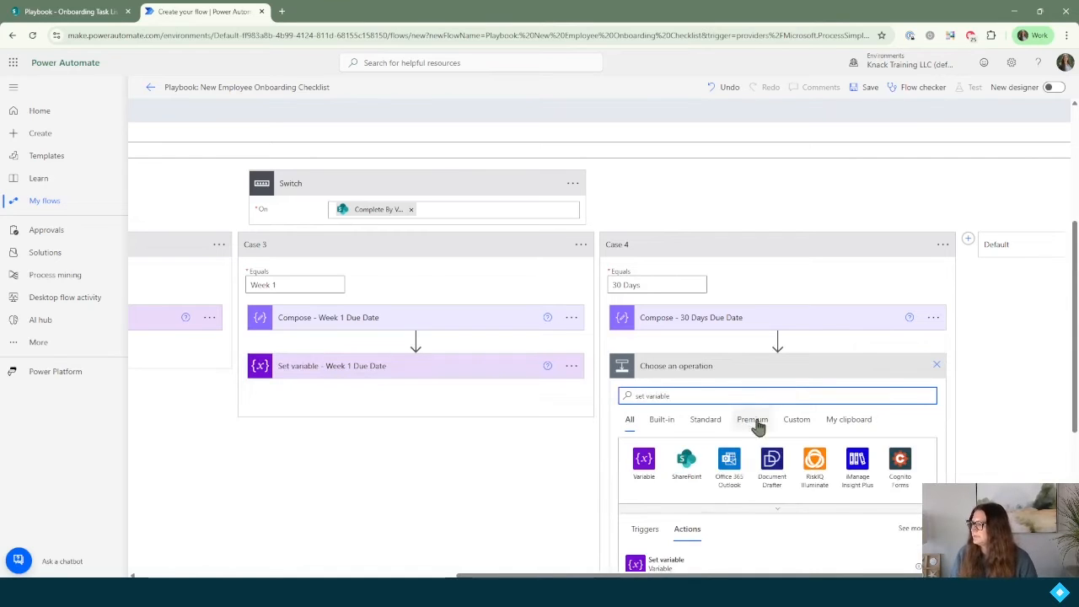
{"action": "left_click", "coordinate": [721, 563]}
{"action": "left_click", "coordinate": [759, 393]}
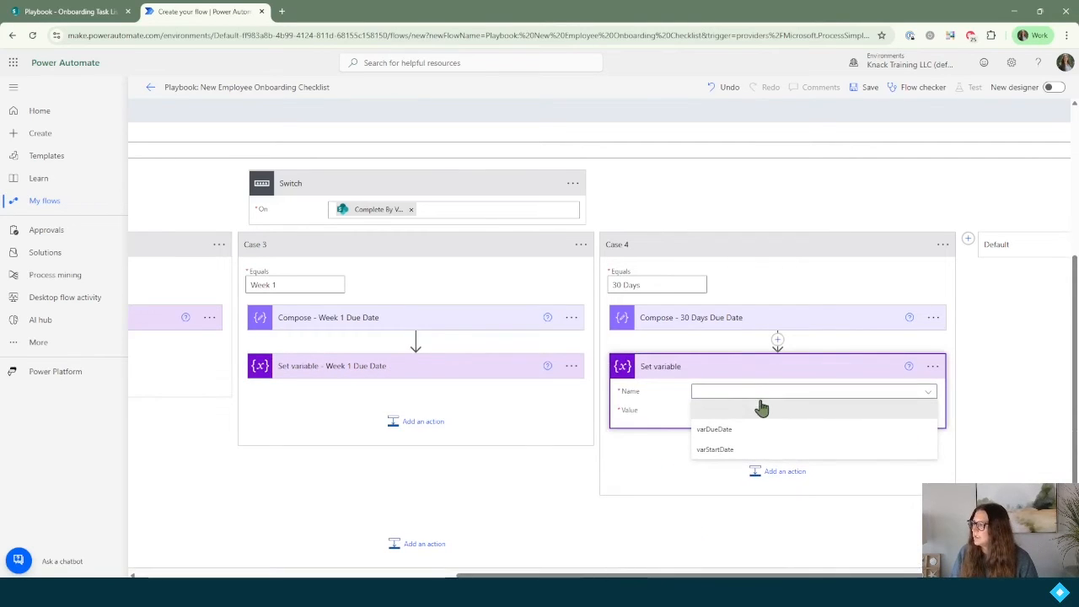
{"action": "left_click", "coordinate": [752, 433]}
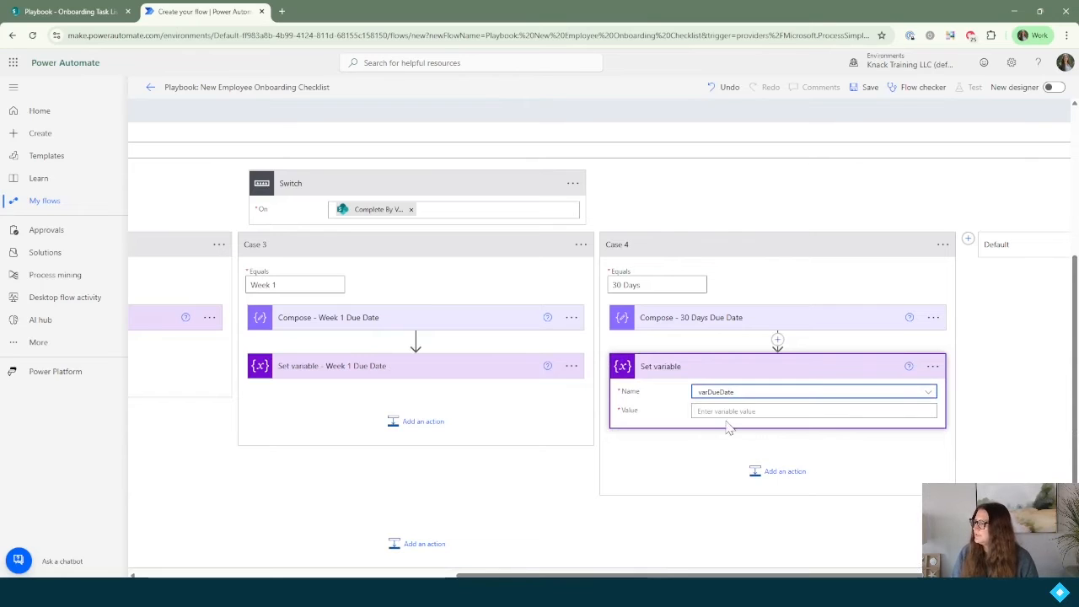
{"action": "left_click", "coordinate": [726, 410]}
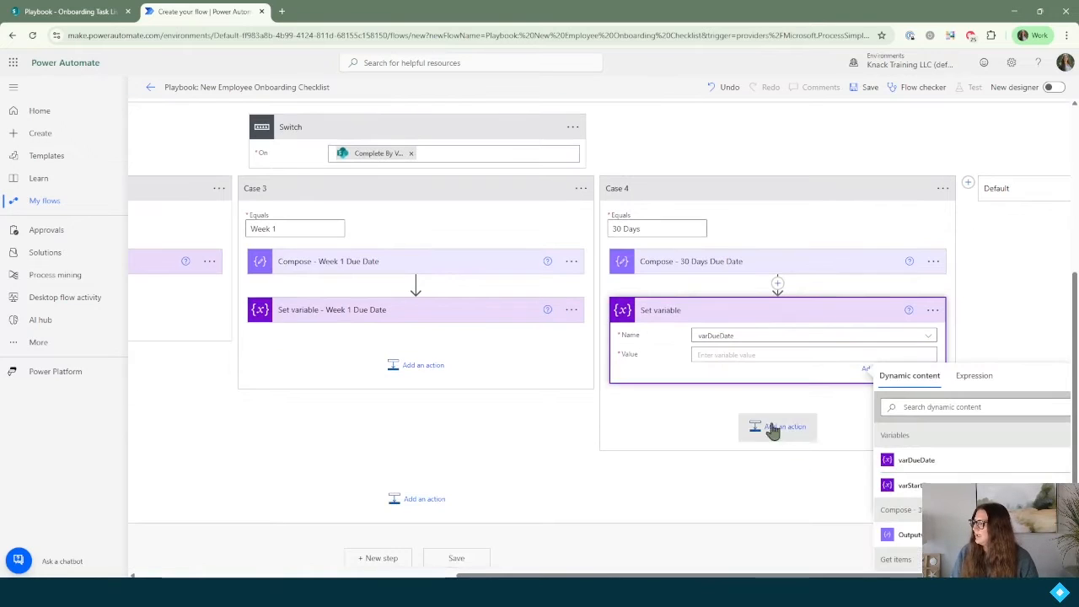
{"action": "left_click", "coordinate": [910, 537]}
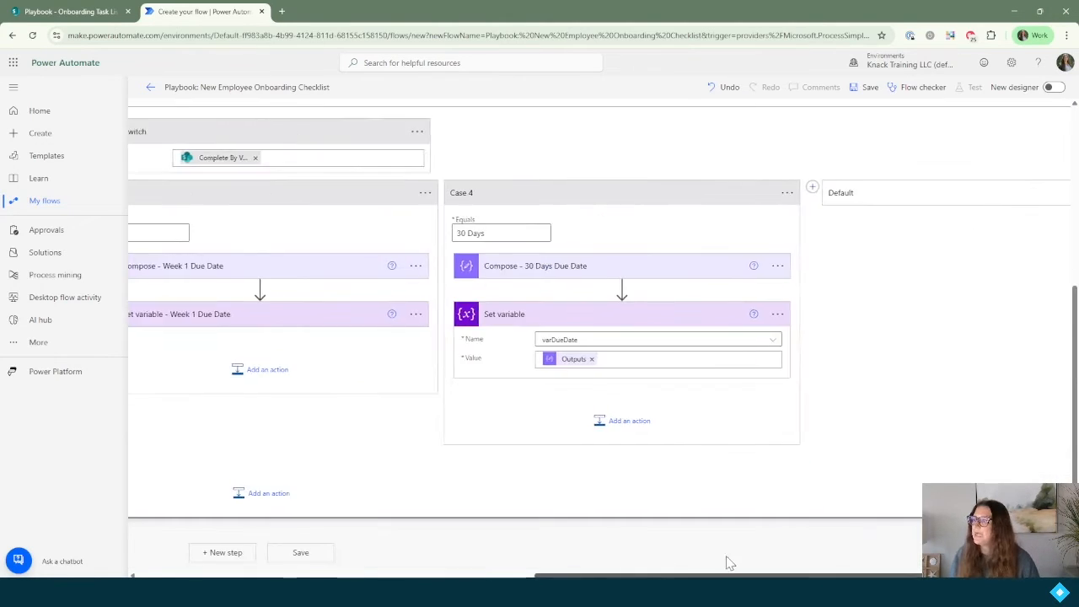
{"action": "left_click_drag", "start_coordinate": [624, 542], "coordinate": [601, 515]}
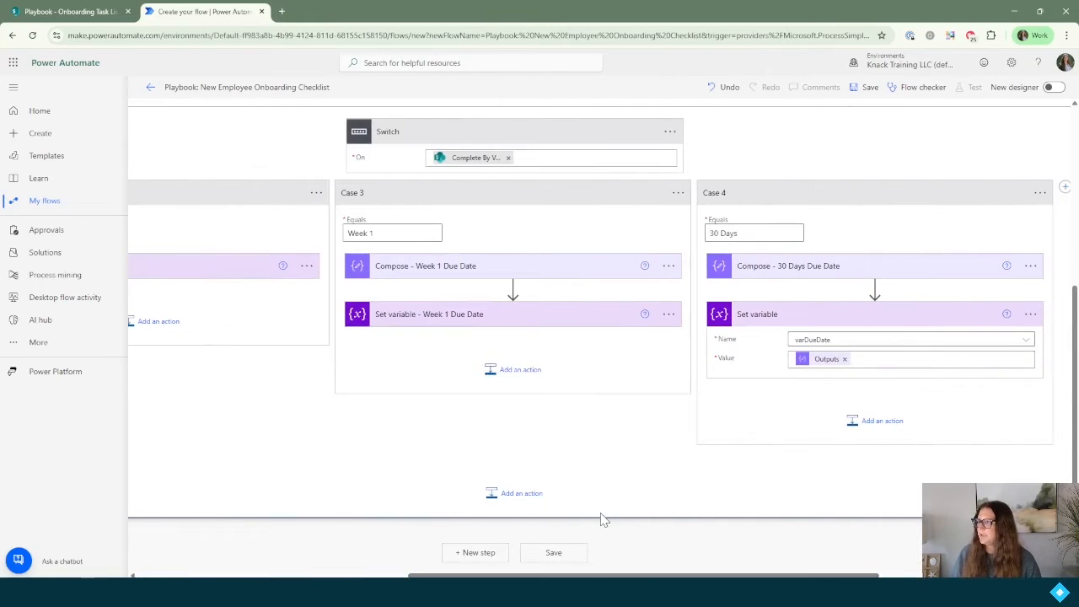
{"action": "left_click", "coordinate": [437, 140]}
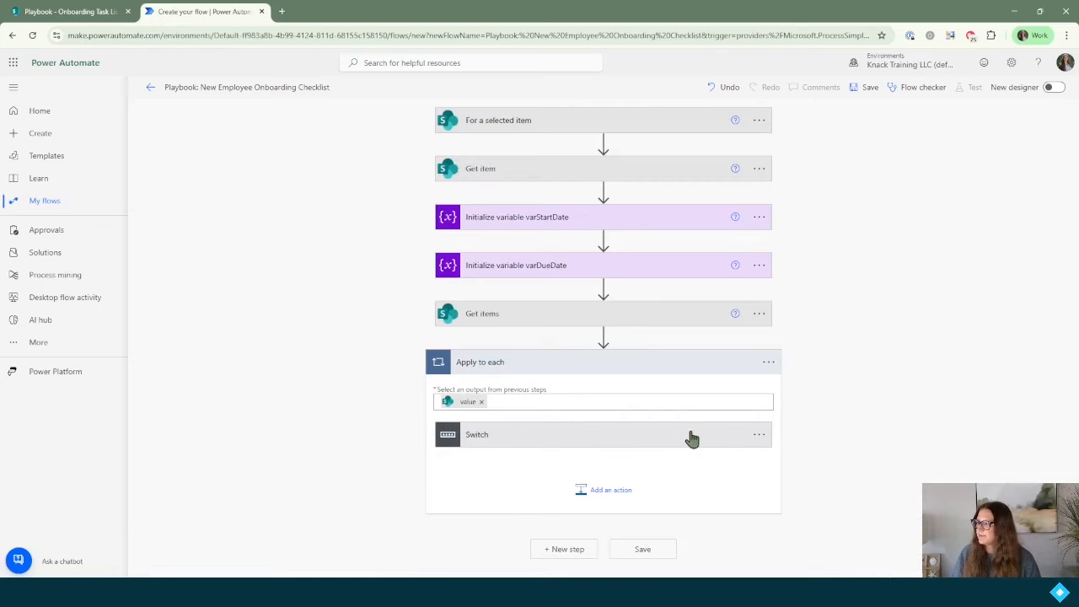
Step: Retitle the Switch 'Switch - Due Date Calculation' and start a new action inside the loop
{"action": "left_click", "coordinate": [761, 436]}
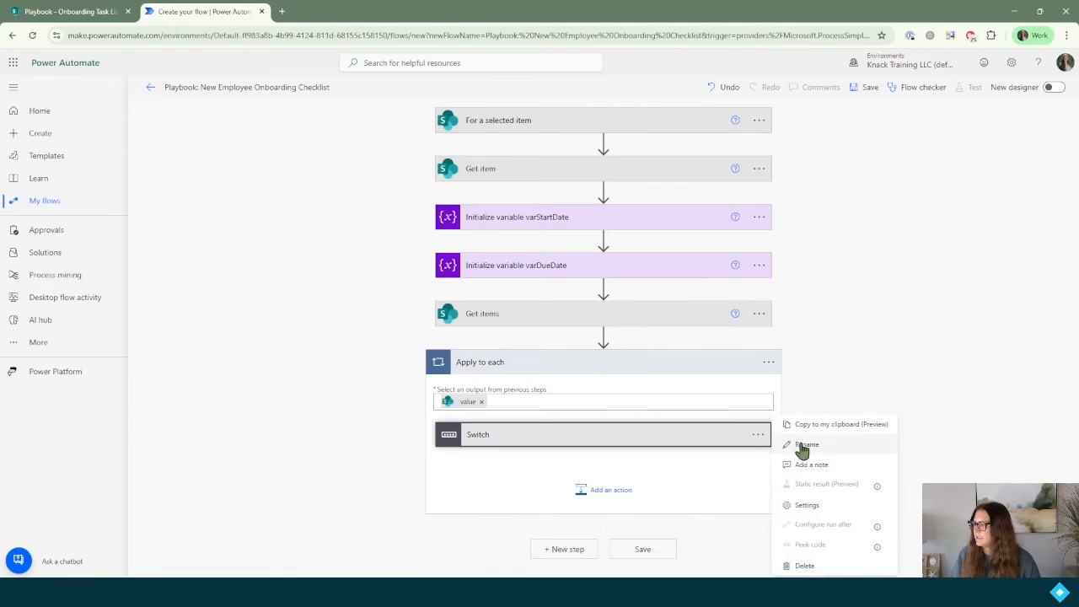
{"action": "left_click", "coordinate": [797, 445]}
{"action": "left_click", "coordinate": [579, 436]}
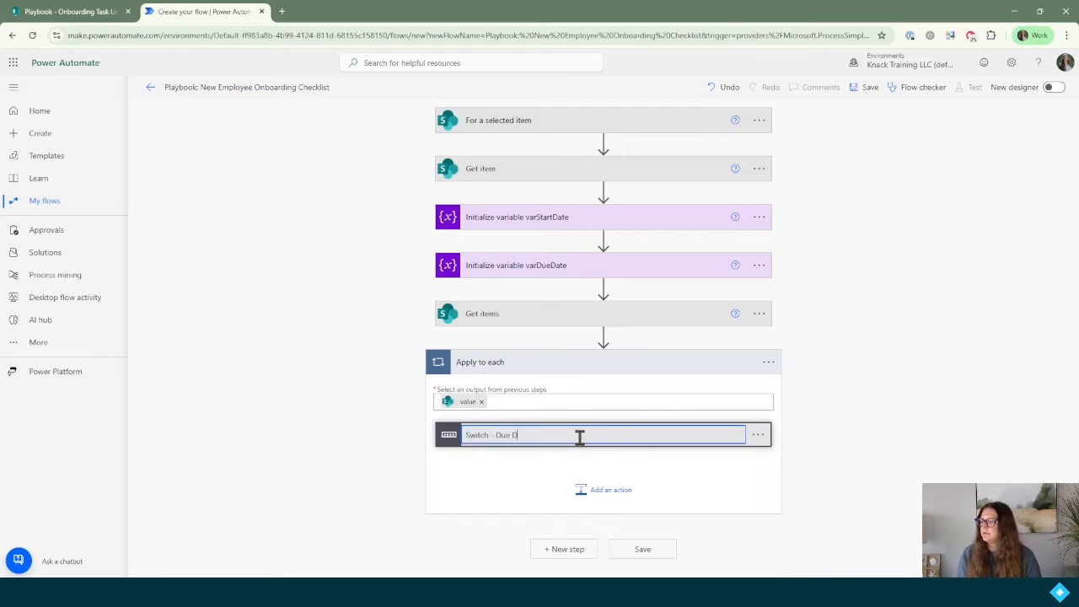
{"action": "type", "text": "- Due Date Calculation"}
{"action": "key", "text": "Return"}
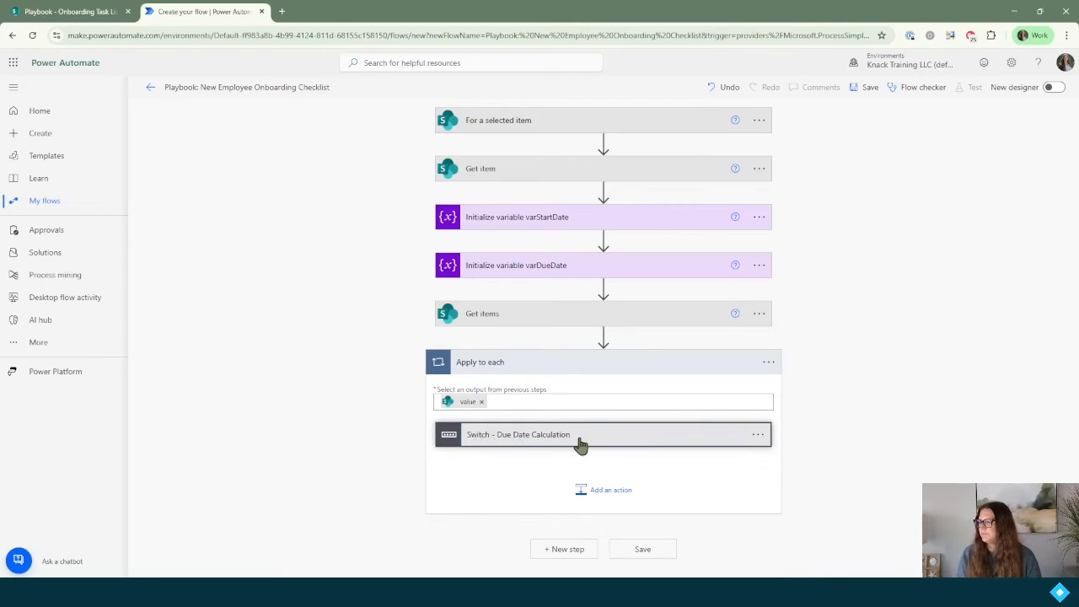
{"action": "left_click", "coordinate": [608, 499]}
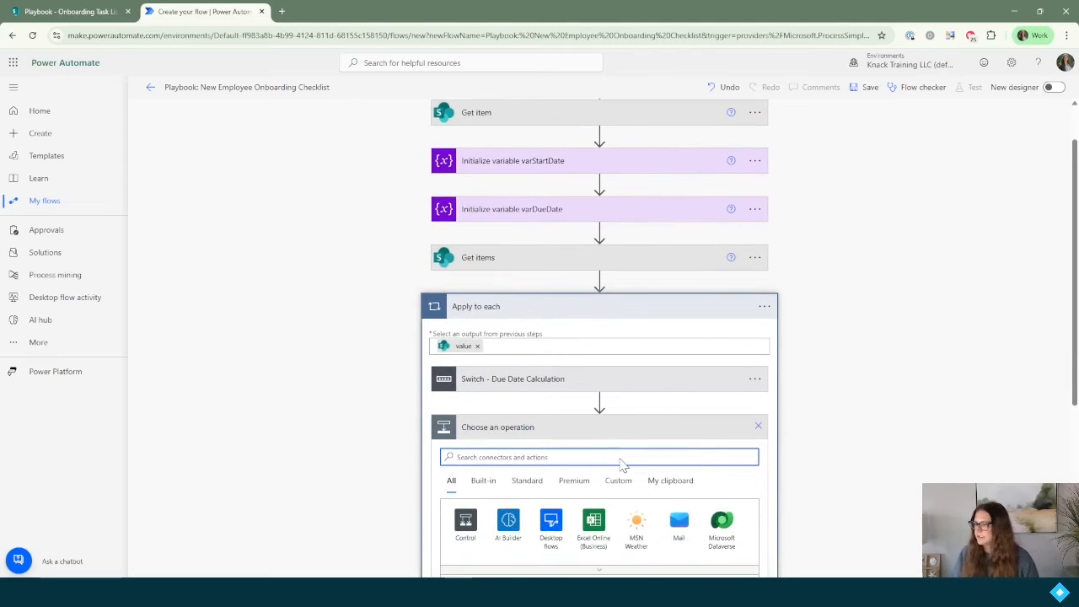
Step: Add a second Switch action inside the loop
{"action": "type", "text": "swit"}
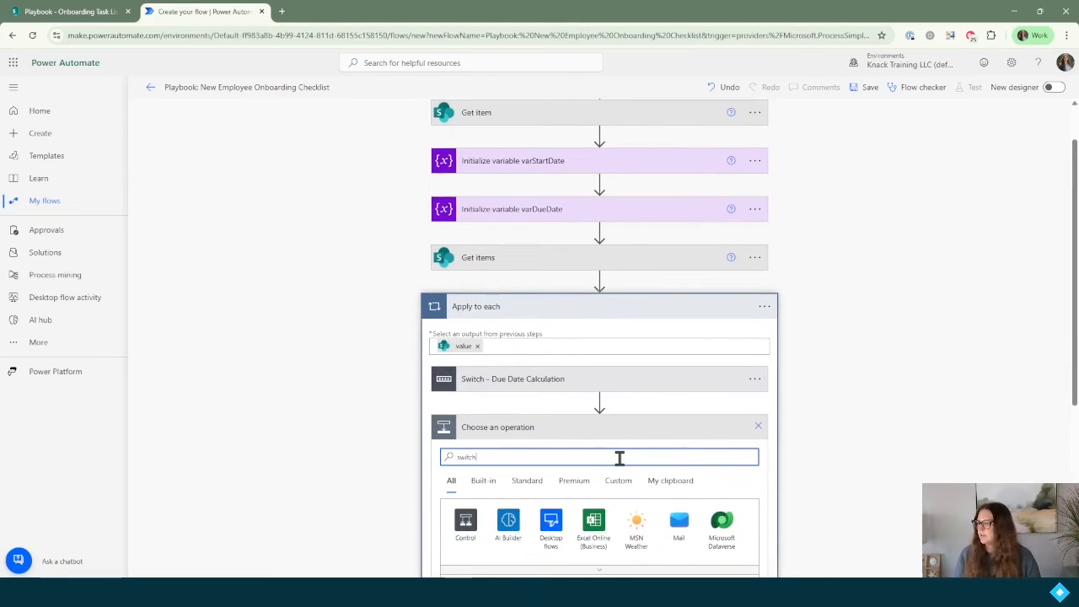
{"action": "type", "text": "ch"}
{"action": "scroll", "coordinate": [619, 463], "scroll_direction": "down", "scroll_amount": 3}
{"action": "left_click", "coordinate": [496, 469]}
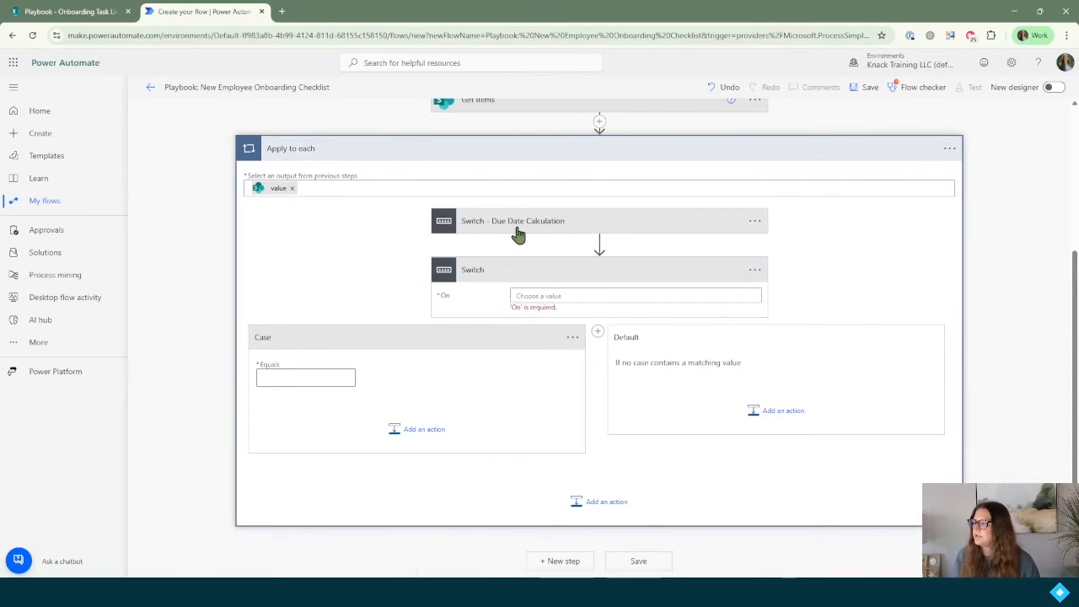
Step: Set the new Switch's On field to the Assigned To Value dynamic content
{"action": "left_click", "coordinate": [555, 296]}
{"action": "left_click", "coordinate": [826, 356]}
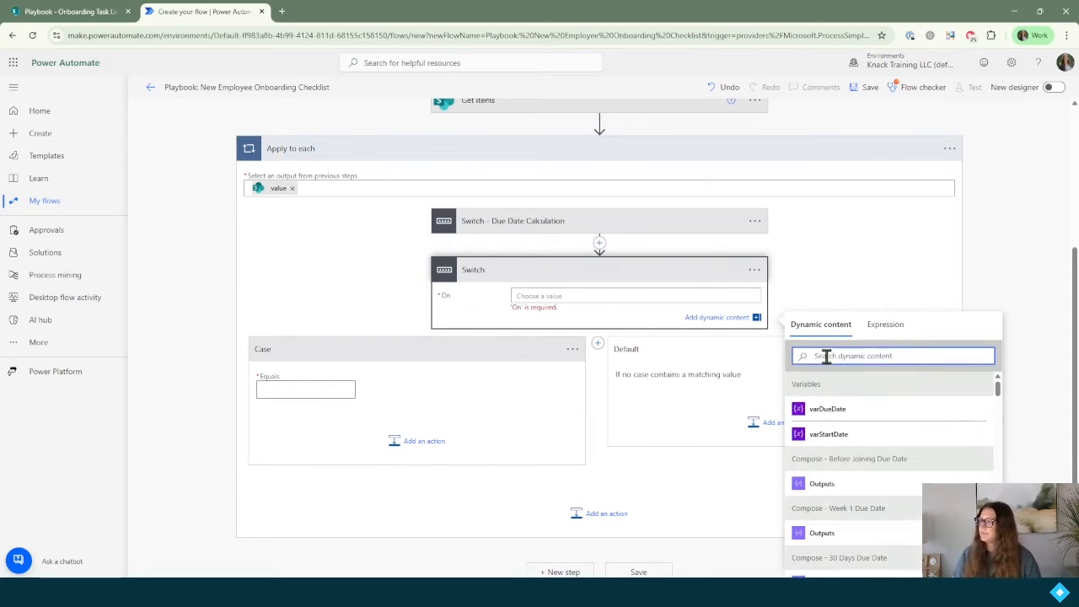
{"action": "type", "text": "assign"}
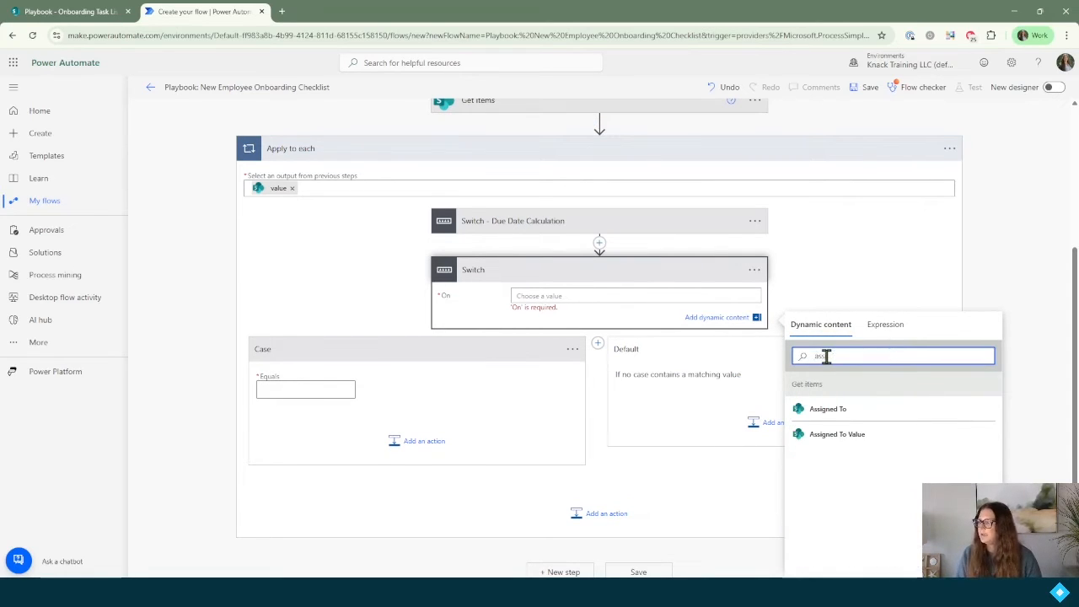
{"action": "left_click", "coordinate": [871, 441]}
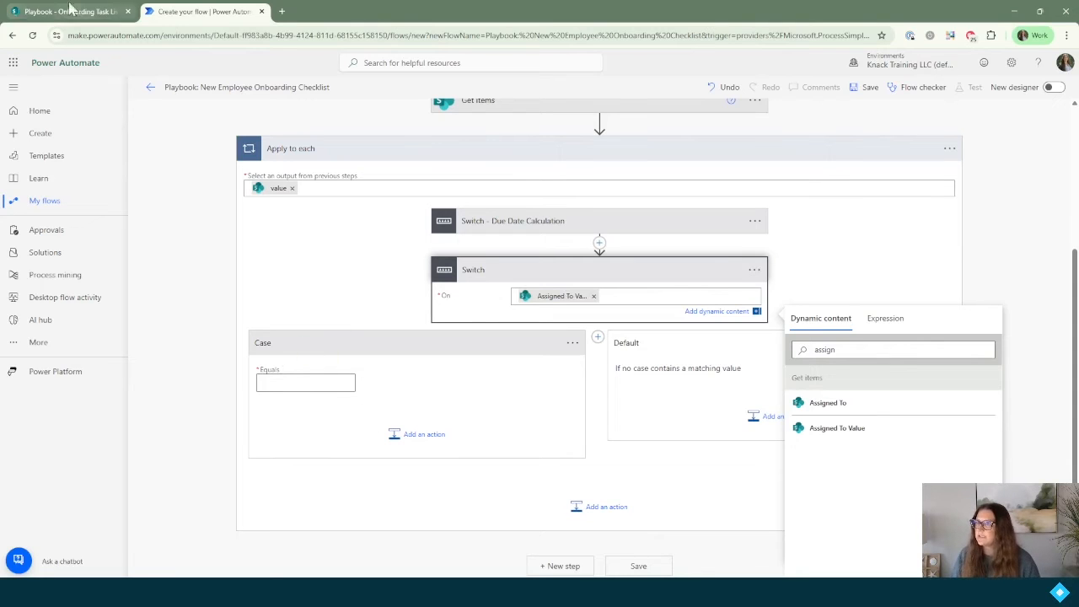
{"action": "left_click", "coordinate": [67, 11]}
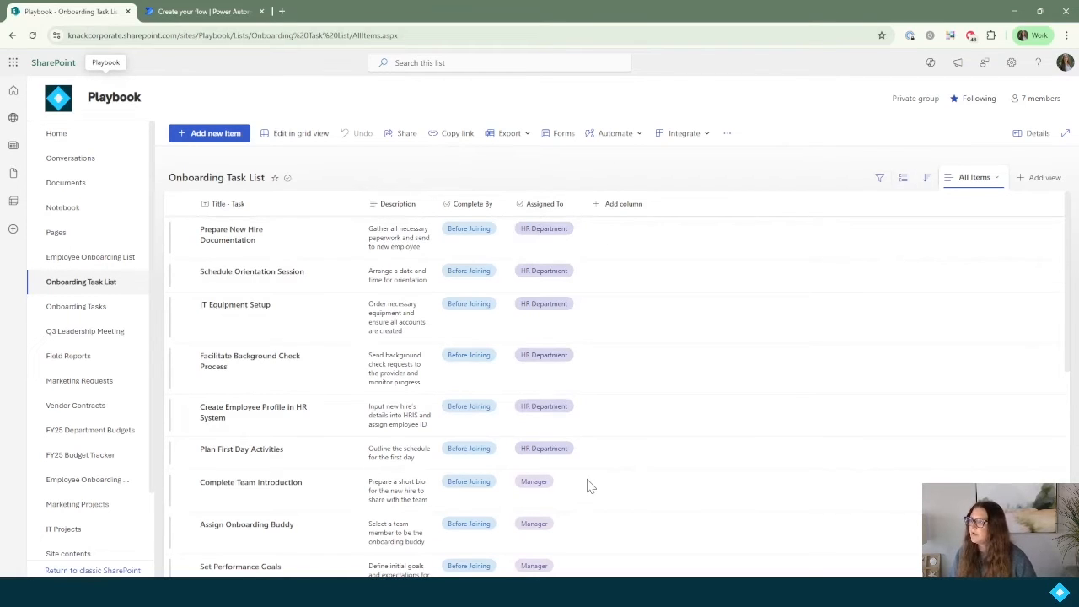
Step: Back in the flow, begin entering HR Department as the first case's match value
{"action": "left_click", "coordinate": [205, 12]}
{"action": "left_click", "coordinate": [301, 384]}
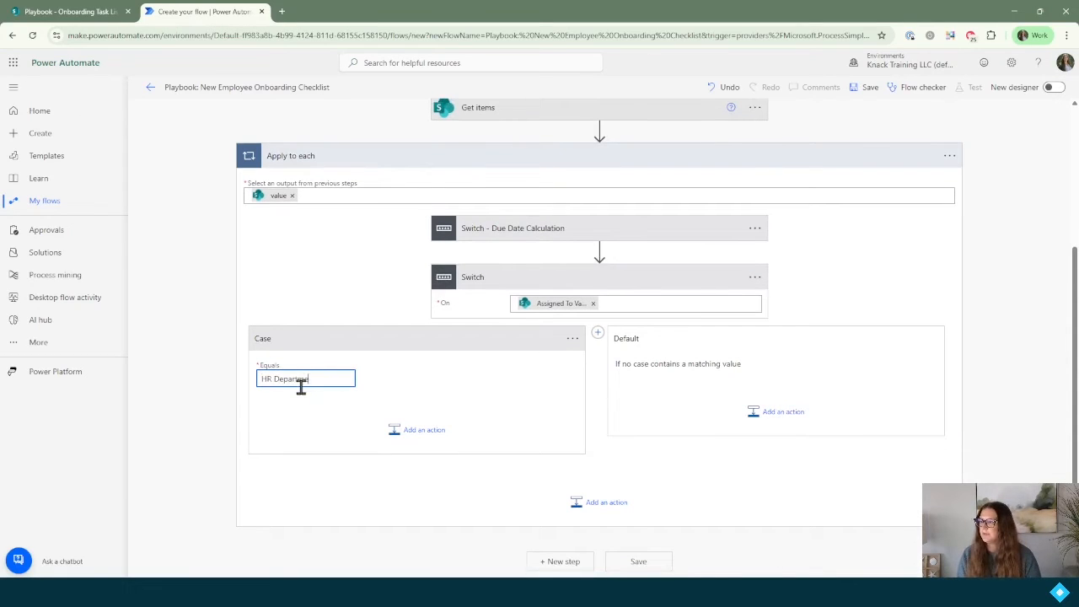
Step: Add a Planner 'Create a task' action inside the HR Department case
{"action": "left_click", "coordinate": [412, 430]}
{"action": "scroll", "coordinate": [410, 433], "scroll_direction": "down", "scroll_amount": 1}
{"action": "type", "text": "create a task"}
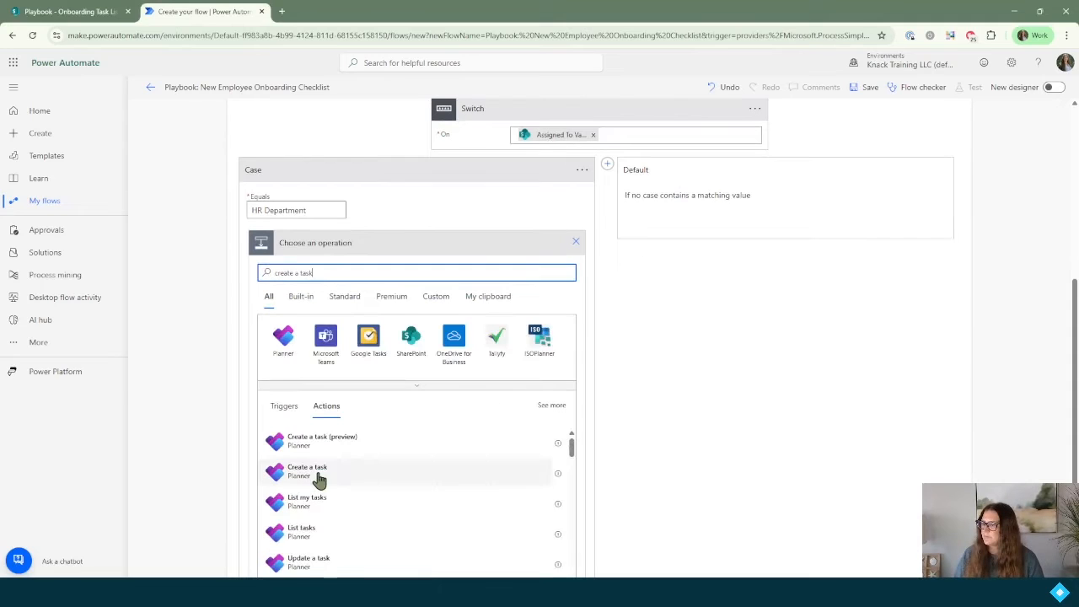
{"action": "left_click", "coordinate": [309, 473]}
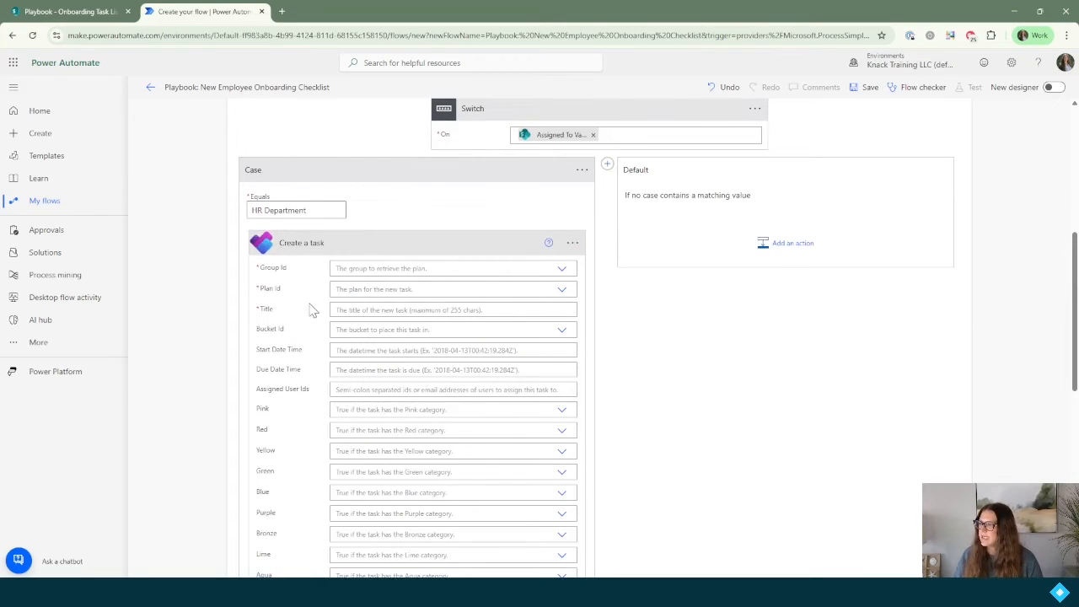
Step: Set the task's Group Id to Playbook and Plan Id to Onboarding Tasks
{"action": "left_click", "coordinate": [401, 269]}
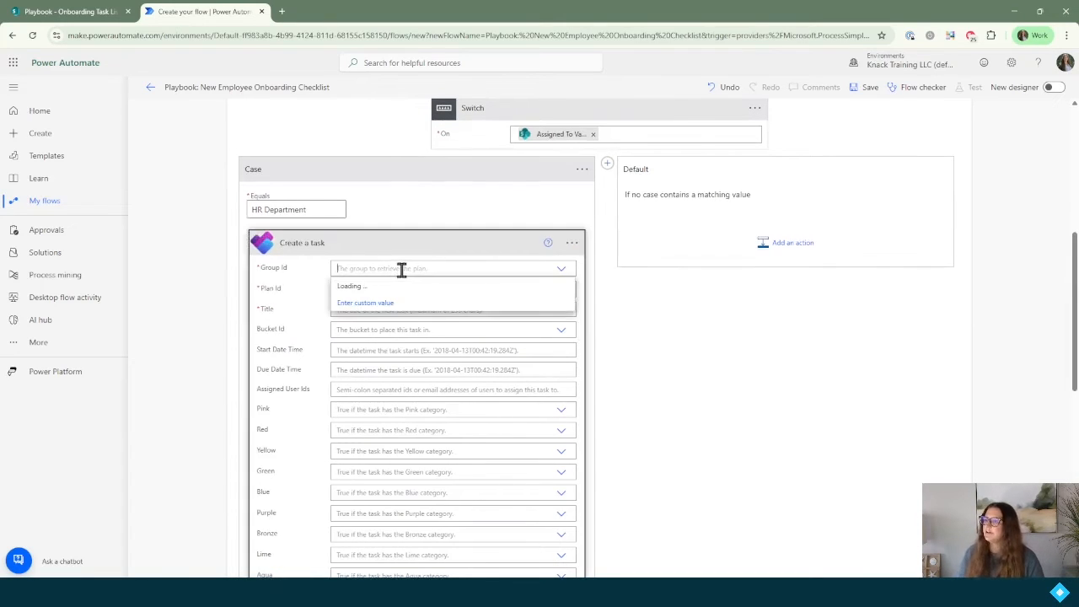
{"action": "type", "text": "play"}
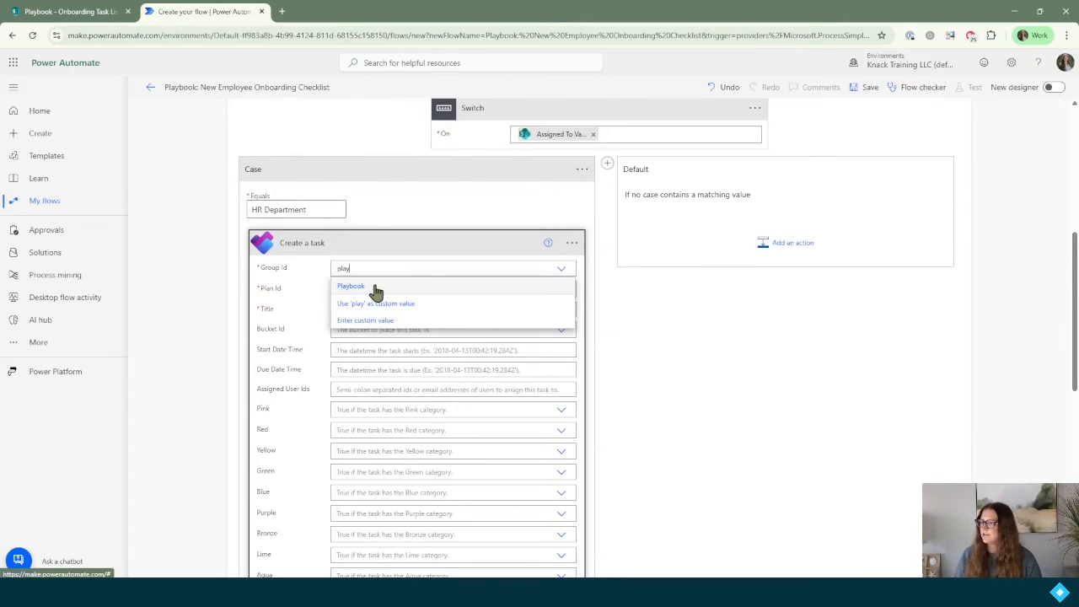
{"action": "left_click", "coordinate": [374, 287]}
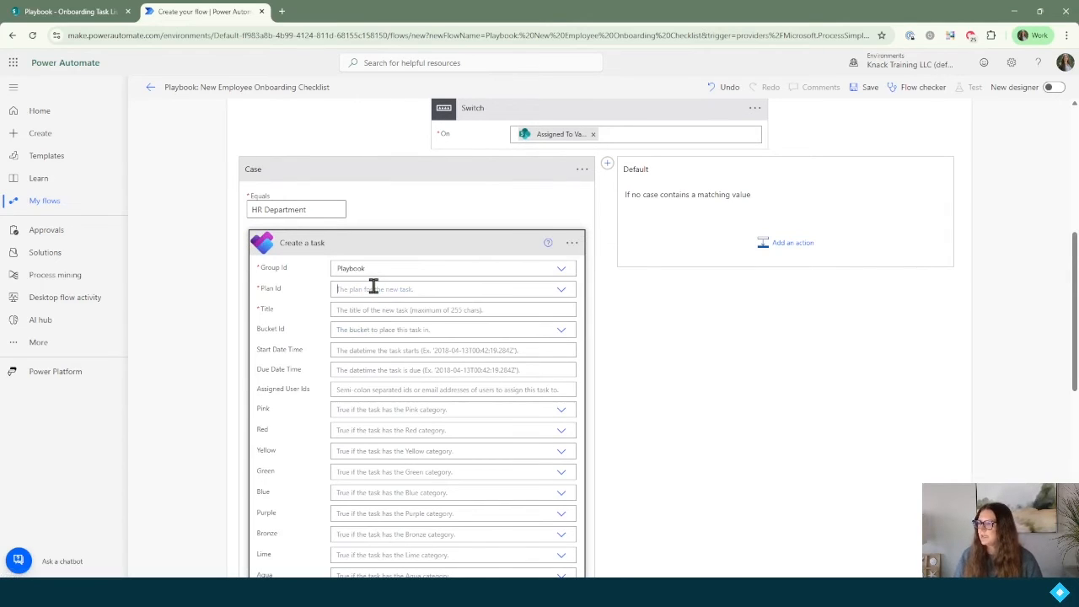
{"action": "left_click", "coordinate": [373, 287]}
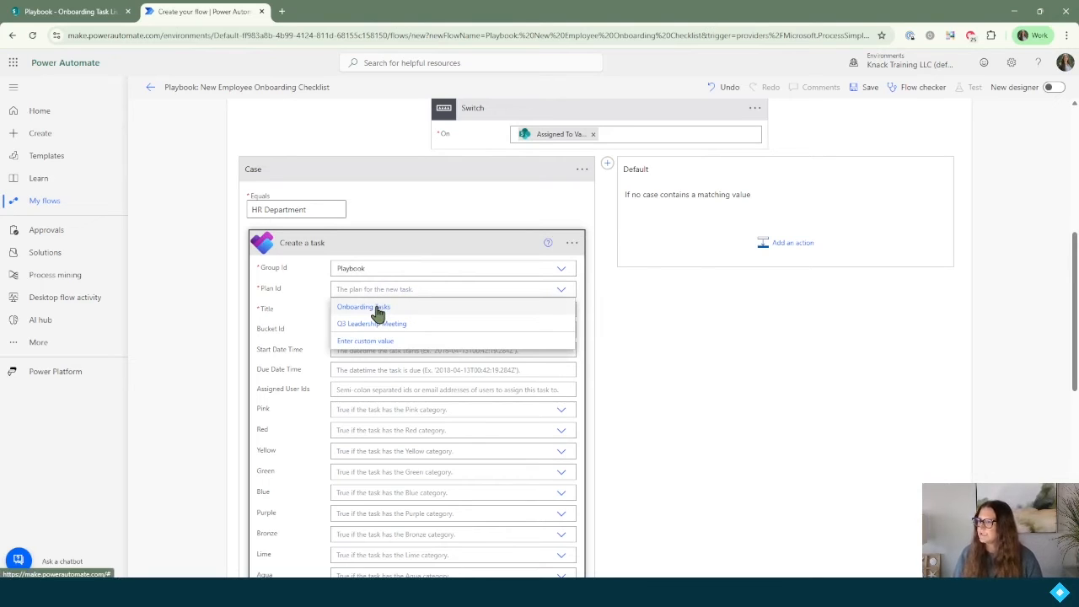
{"action": "left_click", "coordinate": [377, 308]}
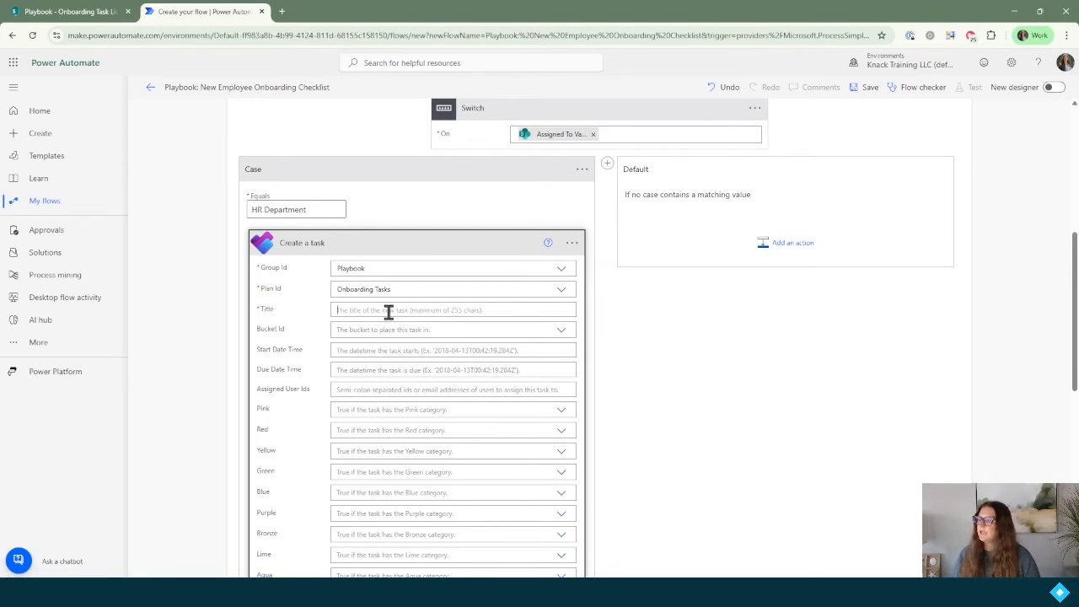
{"action": "left_click", "coordinate": [388, 310]}
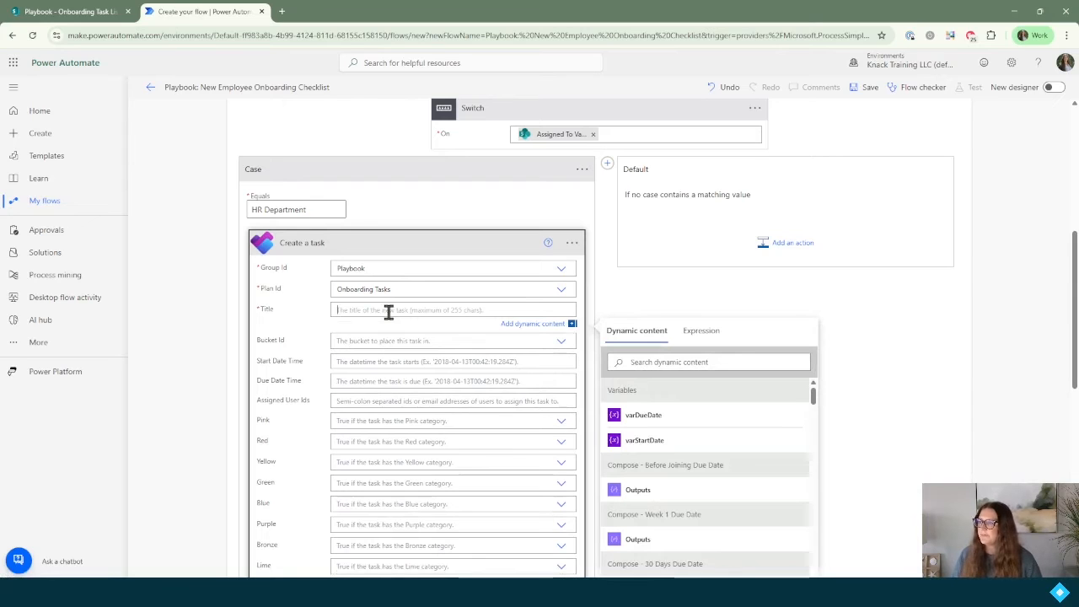
{"action": "left_click", "coordinate": [84, 11]}
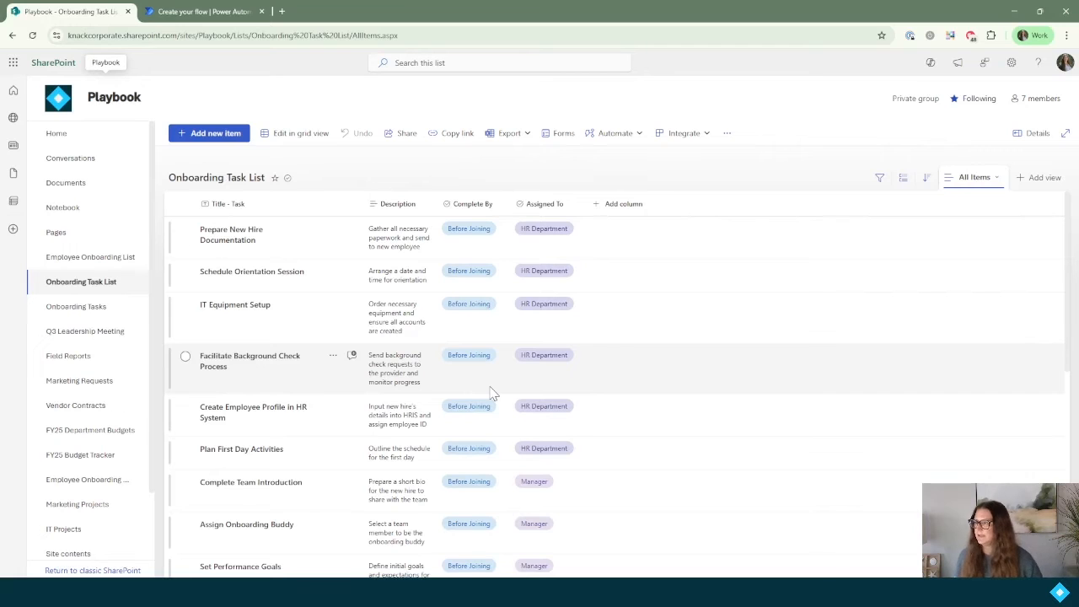
Step: Search dynamic content for 'title' and expand Get items to review its fields
{"action": "left_click", "coordinate": [199, 11]}
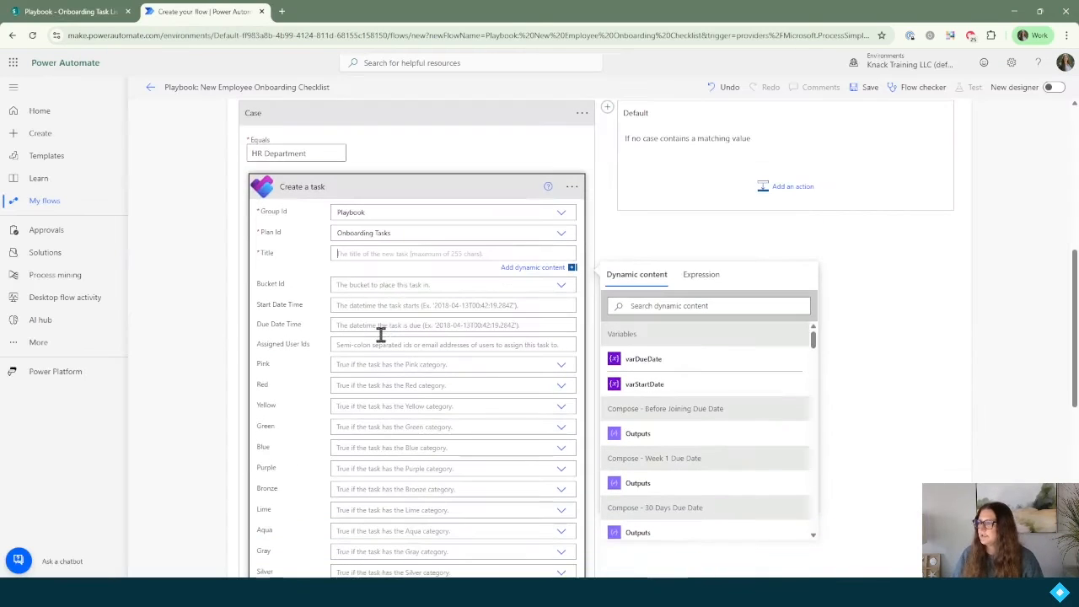
{"action": "left_click", "coordinate": [661, 305]}
{"action": "type", "text": "title"}
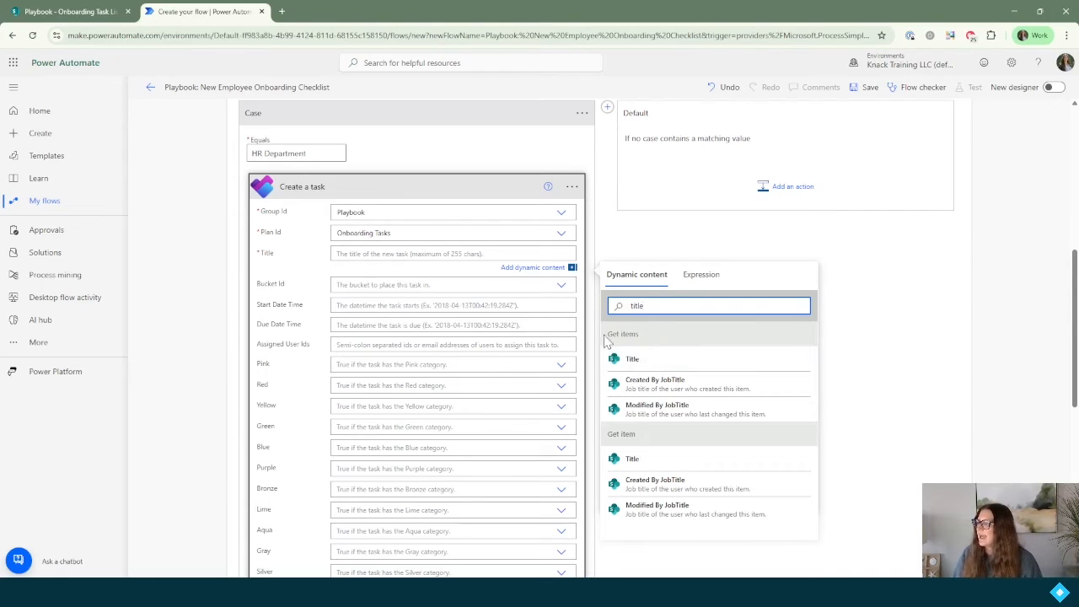
{"action": "scroll", "coordinate": [492, 226], "scroll_direction": "up", "scroll_amount": 5}
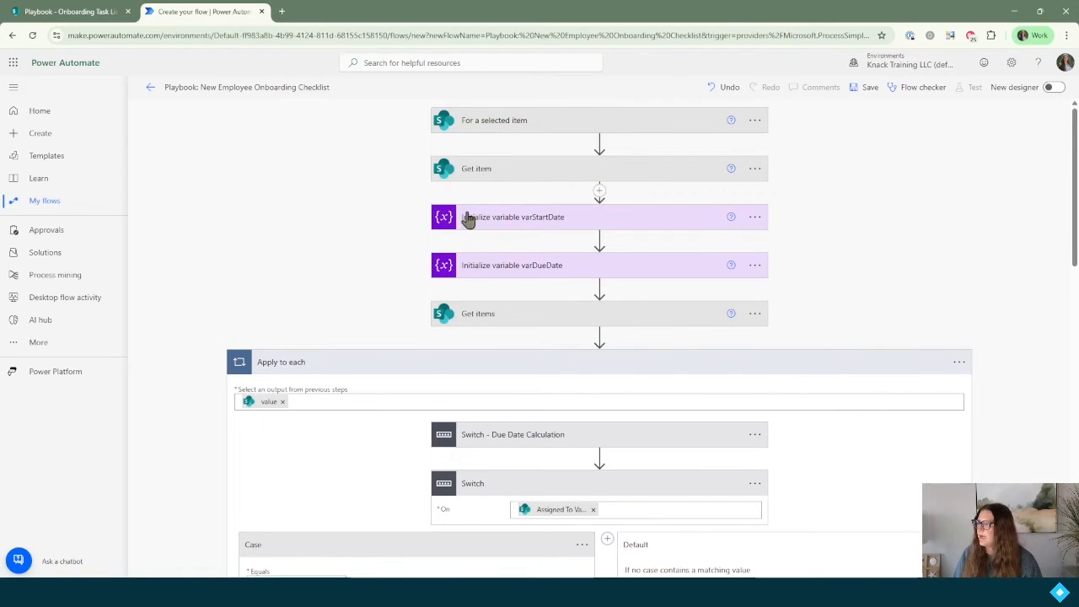
{"action": "left_click", "coordinate": [502, 322]}
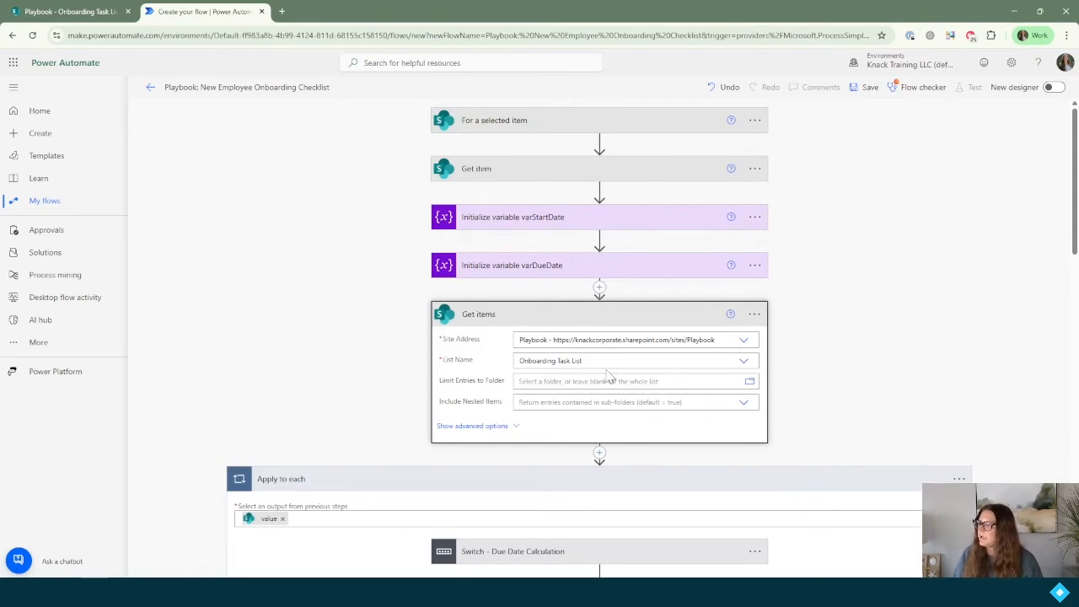
{"action": "scroll", "coordinate": [587, 376], "scroll_direction": "down", "scroll_amount": 8}
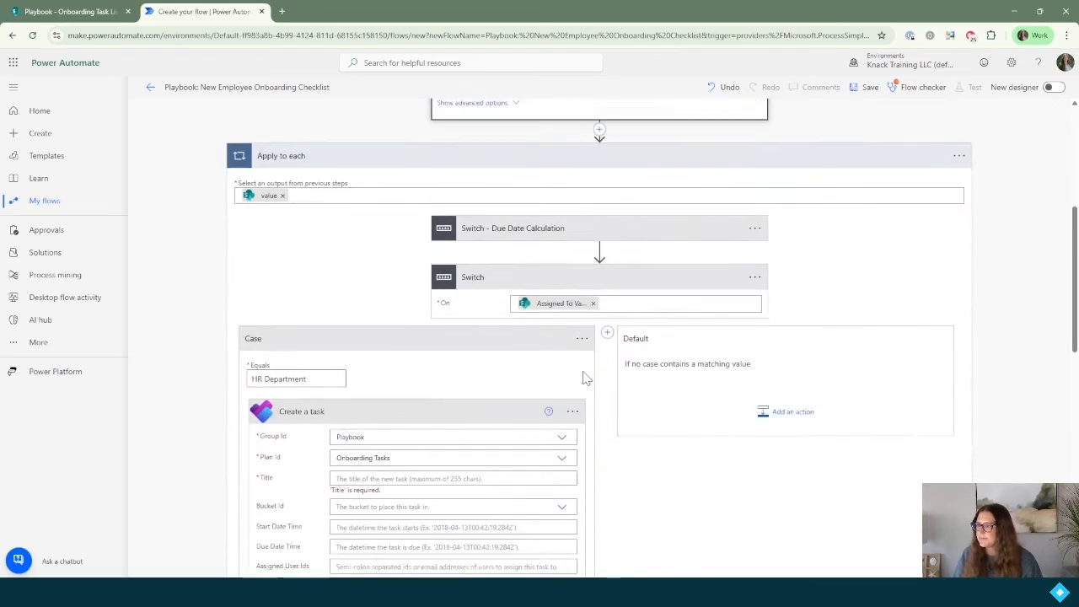
{"action": "scroll", "coordinate": [588, 377], "scroll_direction": "down", "scroll_amount": 1}
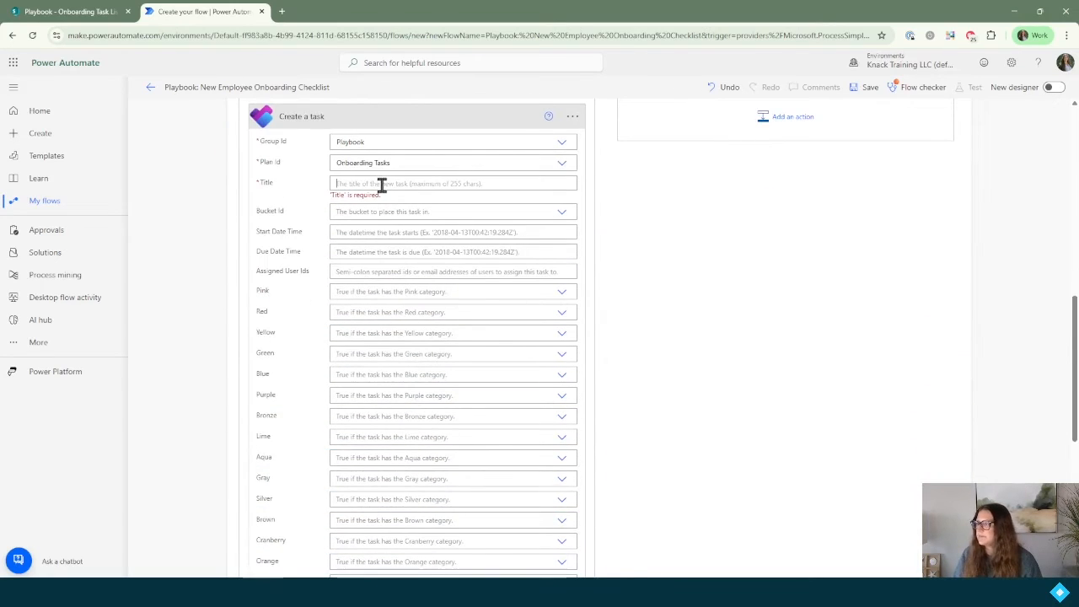
Step: Insert the Get items Title into the task's Title field
{"action": "left_click", "coordinate": [382, 186]}
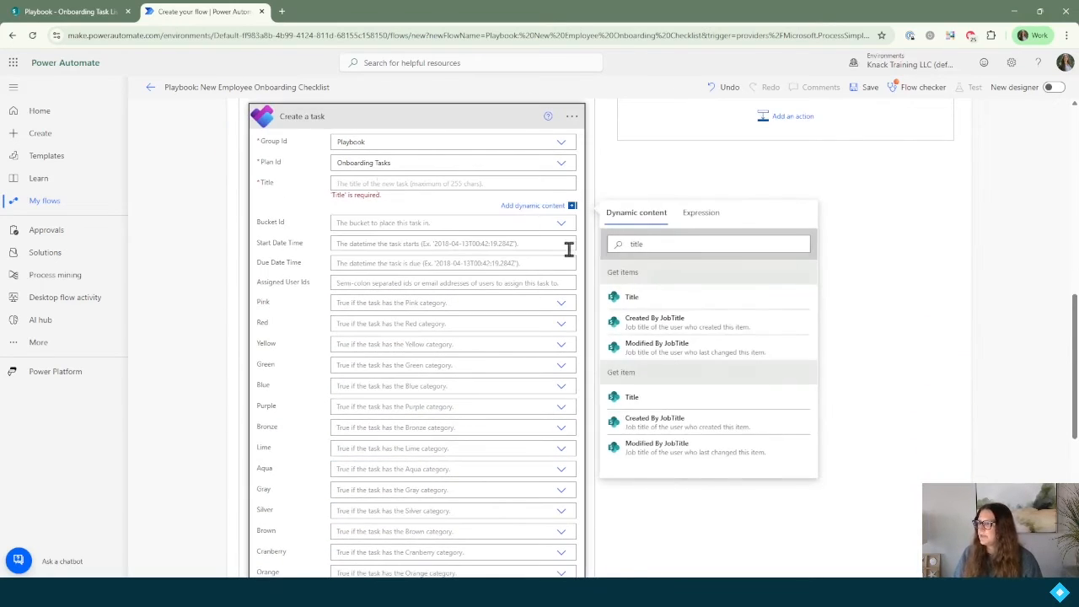
{"action": "left_click", "coordinate": [644, 307]}
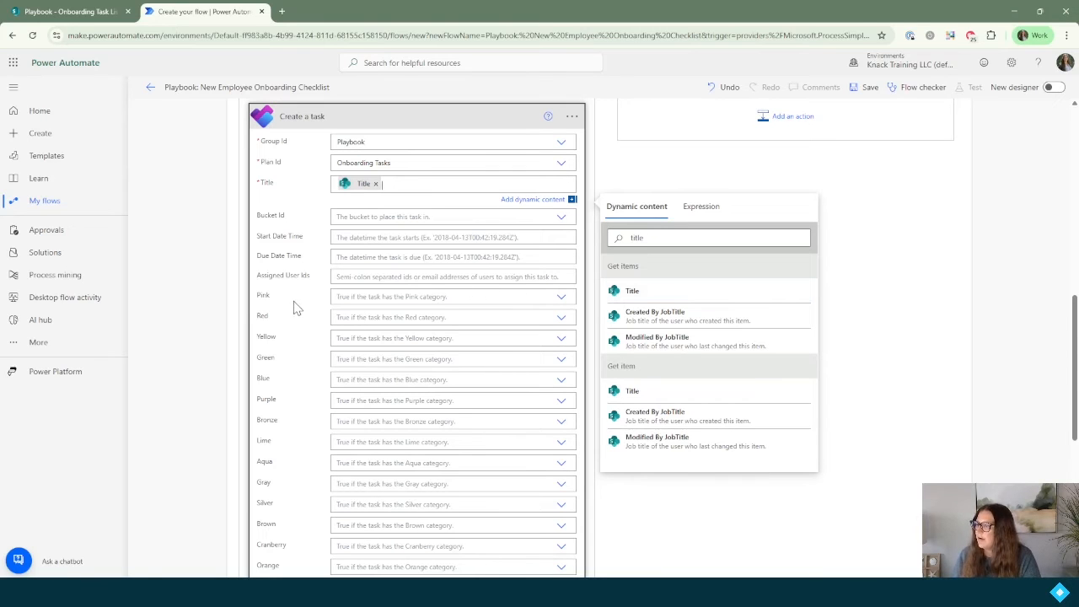
{"action": "scroll", "coordinate": [297, 329], "scroll_direction": "down", "scroll_amount": 2}
{"action": "scroll", "coordinate": [306, 513], "scroll_direction": "down", "scroll_amount": 3}
{"action": "scroll", "coordinate": [302, 436], "scroll_direction": "up", "scroll_amount": 4}
{"action": "scroll", "coordinate": [302, 436], "scroll_direction": "up", "scroll_amount": 1}
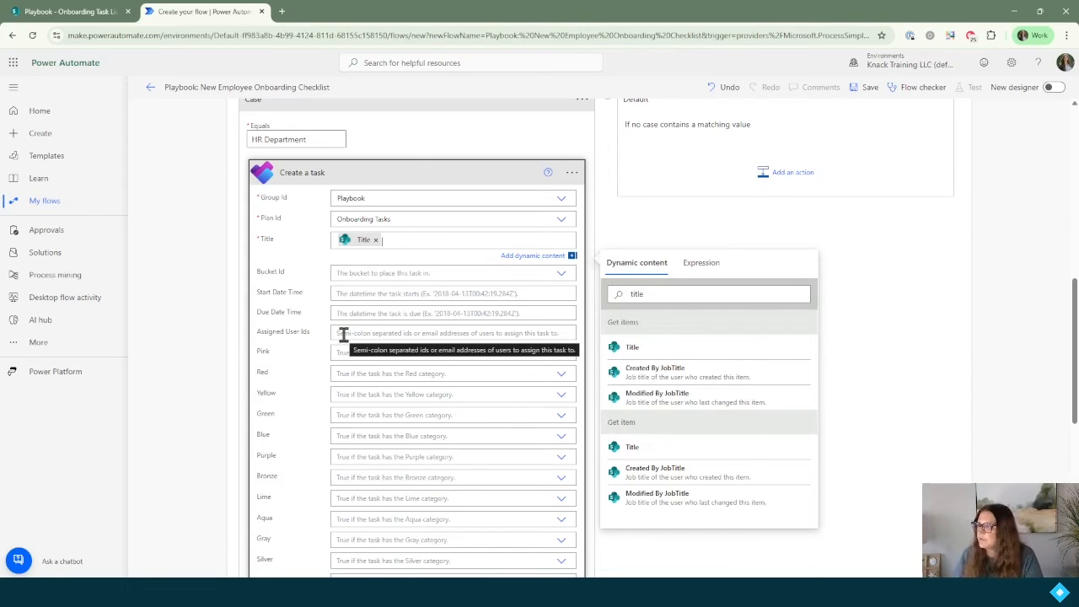
{"action": "left_click", "coordinate": [372, 273]}
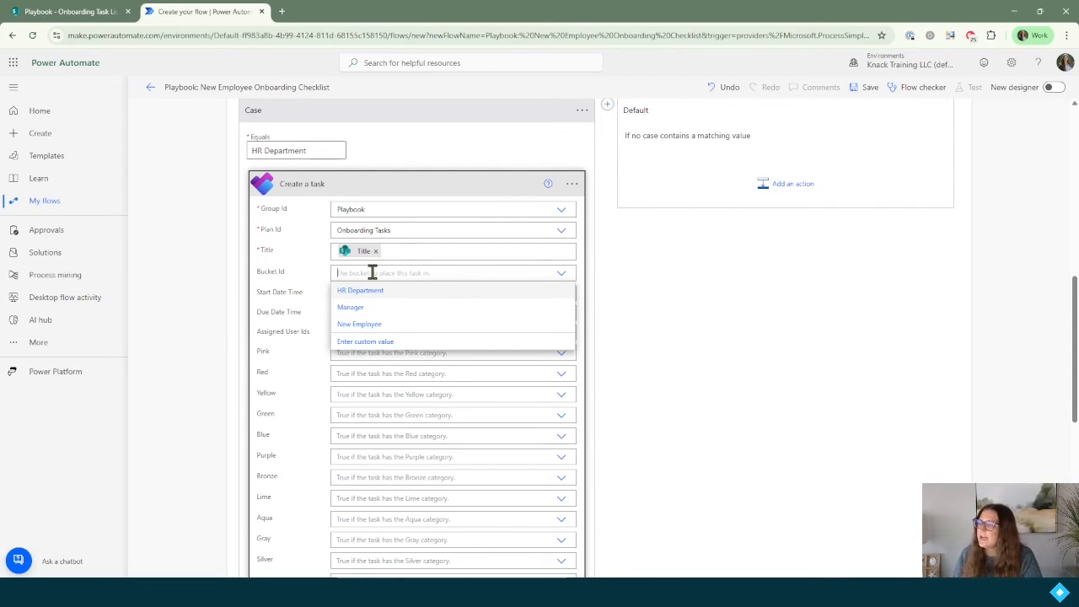
Step: Set bucket HR Department, due date varDueDate, and enter the assignee's e-mail address
{"action": "left_click", "coordinate": [415, 293]}
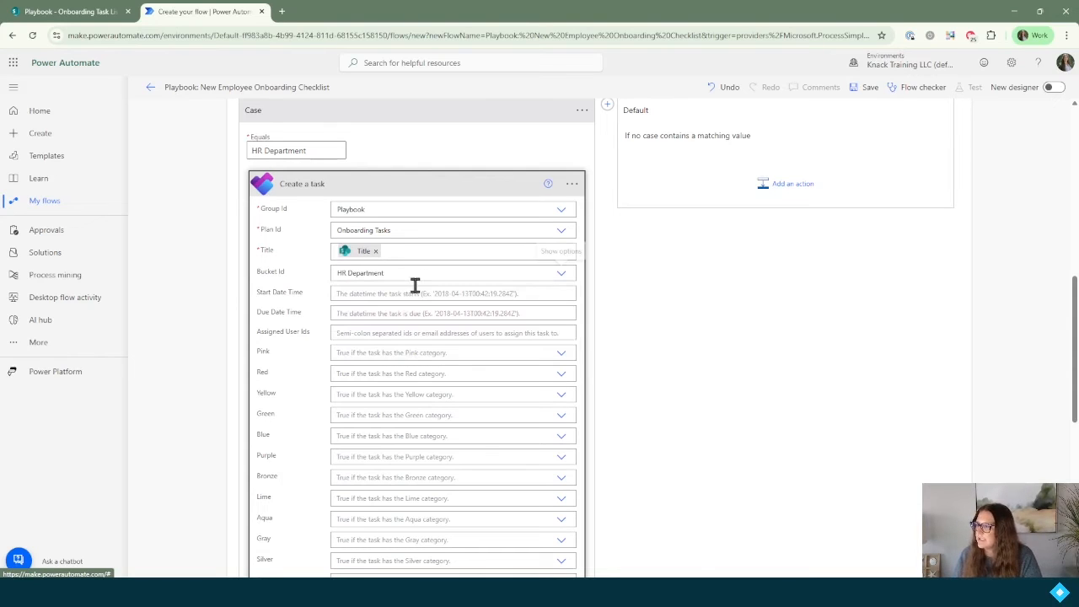
{"action": "left_click", "coordinate": [380, 313]}
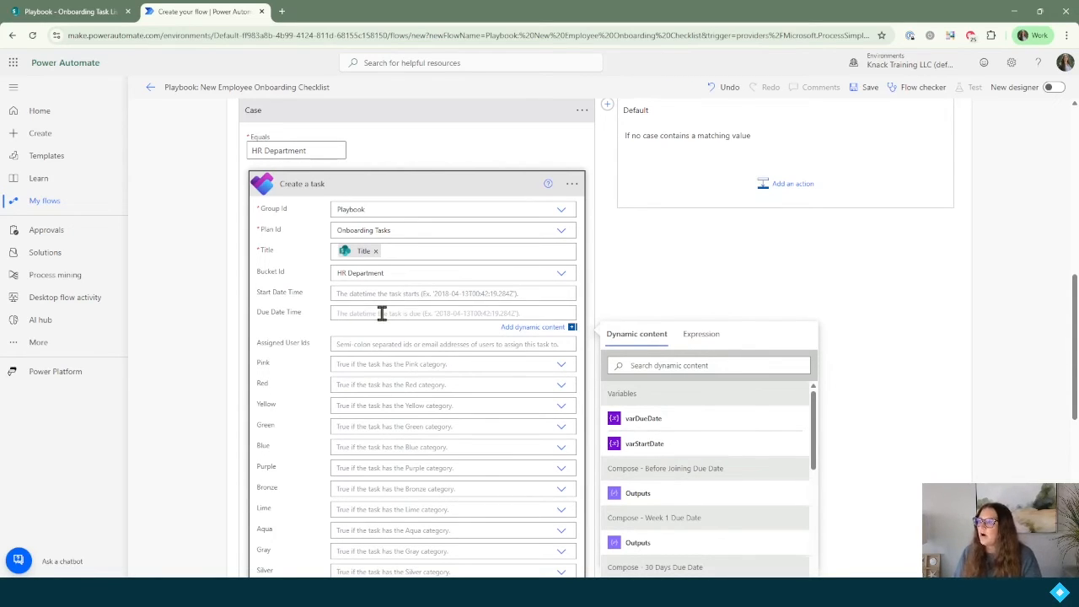
{"action": "left_click", "coordinate": [649, 422]}
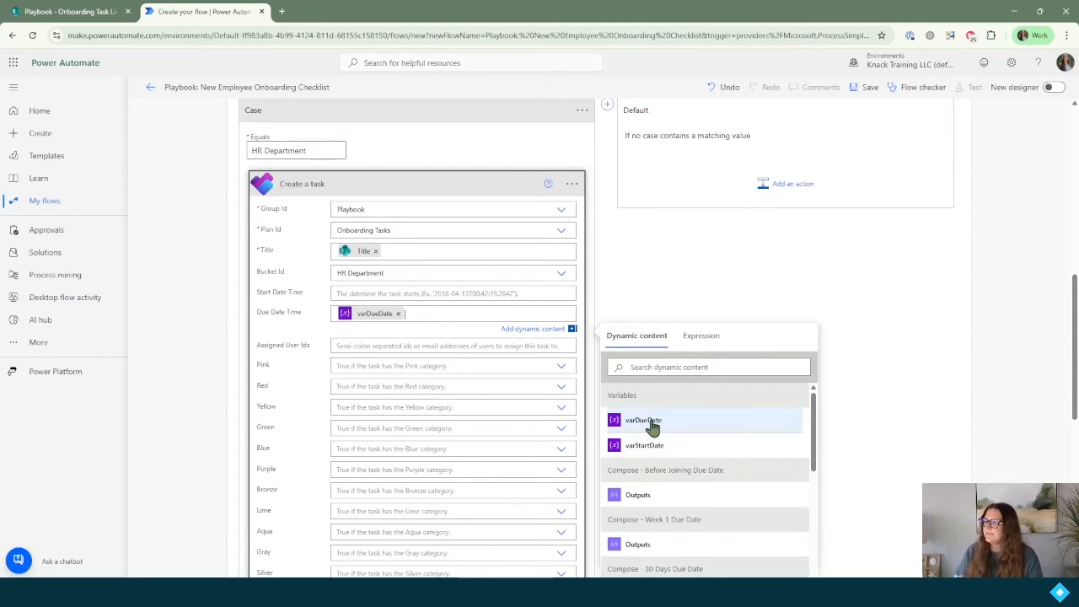
{"action": "left_click", "coordinate": [378, 345]}
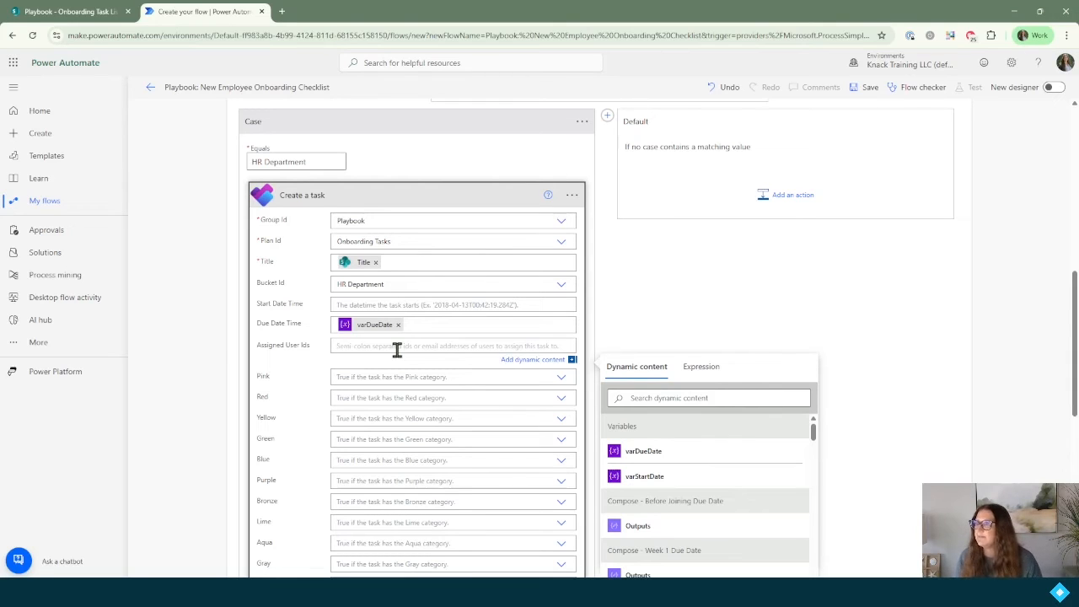
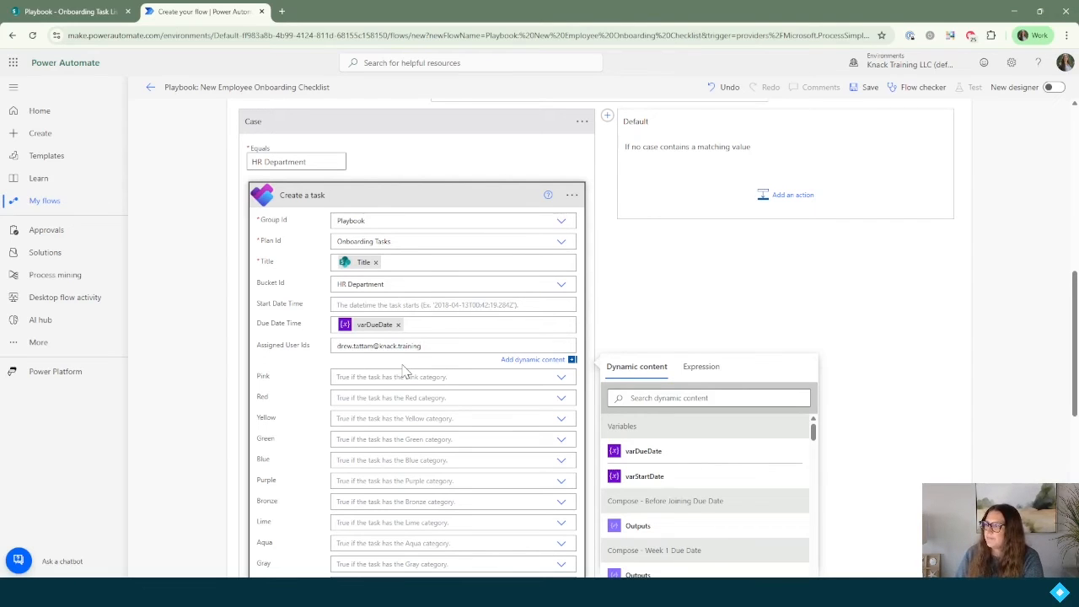
{"action": "left_click", "coordinate": [572, 195]}
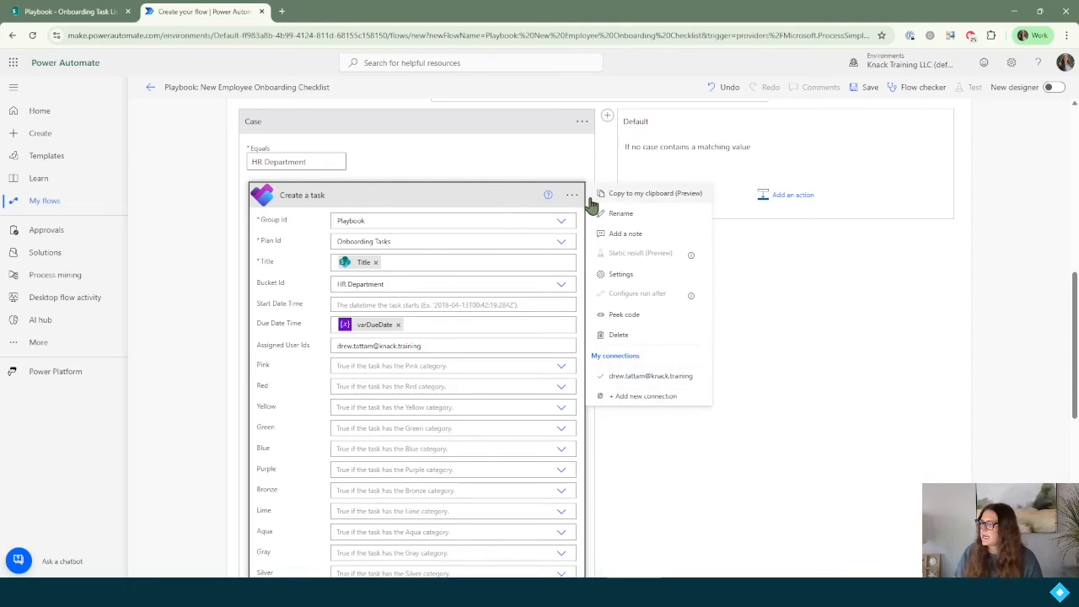
Step: Rename the task action to 'Create a task HR Dept' and collapse it
{"action": "left_click", "coordinate": [624, 217]}
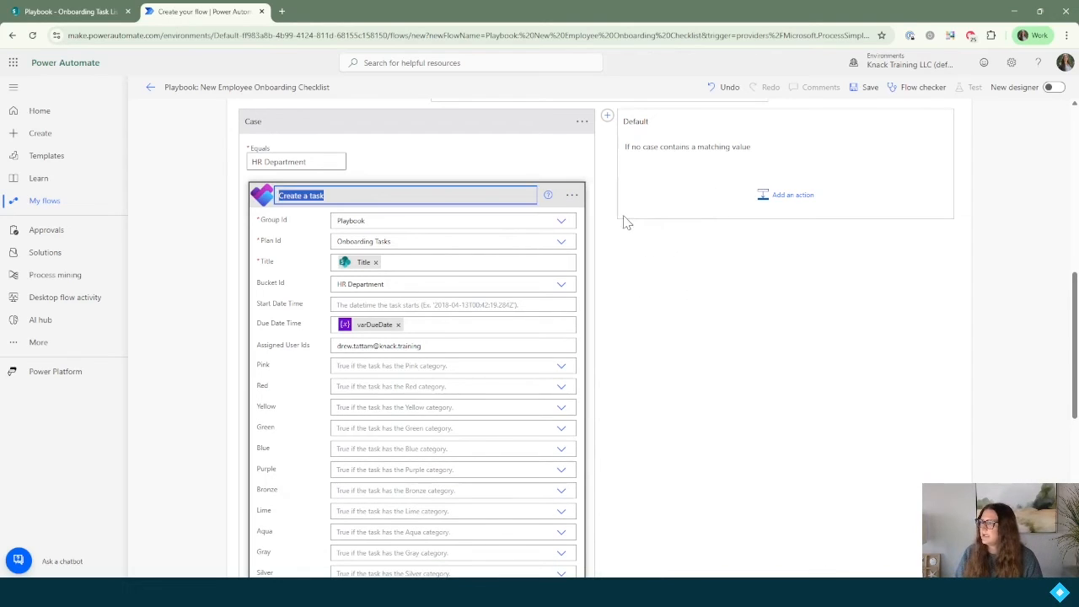
{"action": "key", "text": "End"}
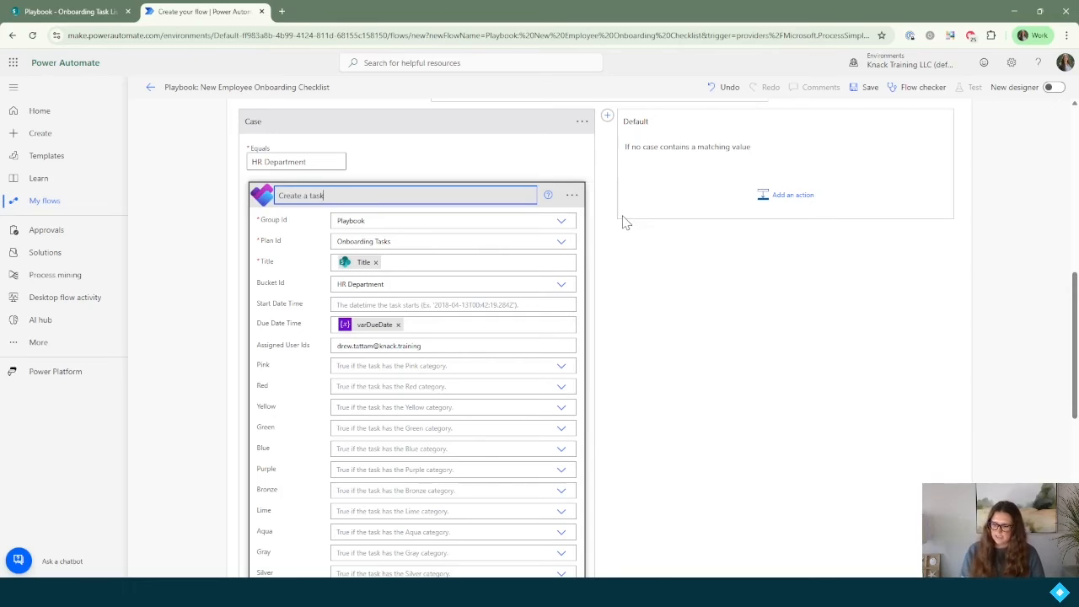
{"action": "type", "text": "HR Dept"}
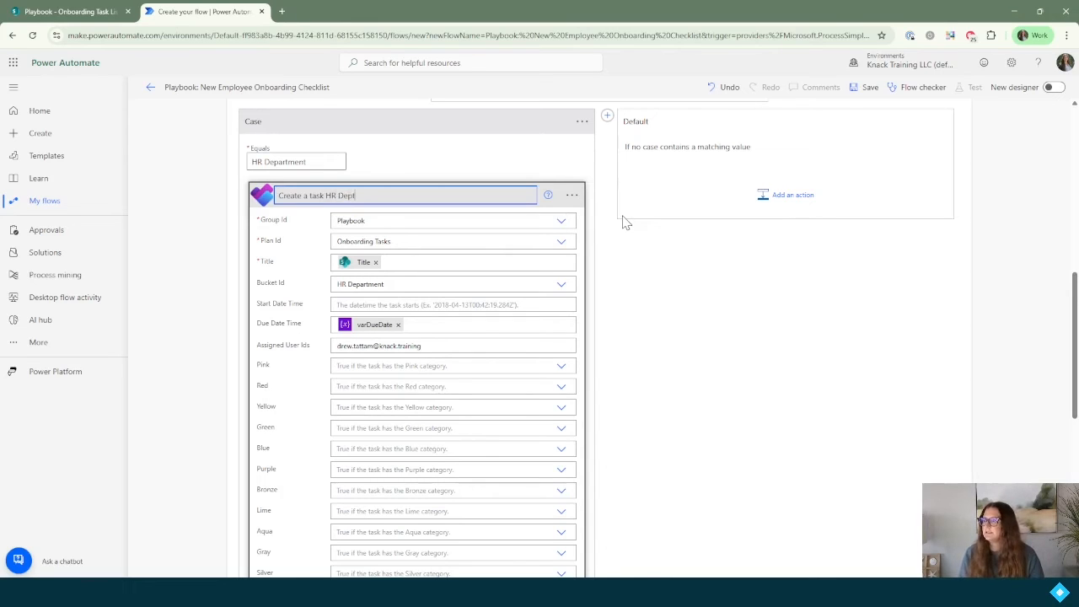
{"action": "key", "text": "Return"}
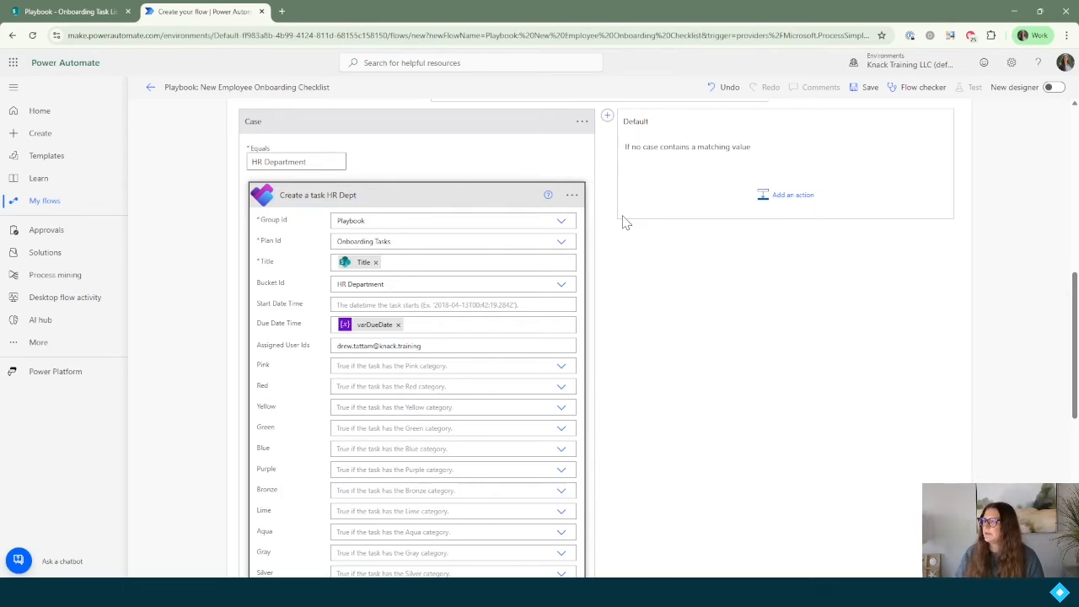
{"action": "left_click", "coordinate": [360, 202]}
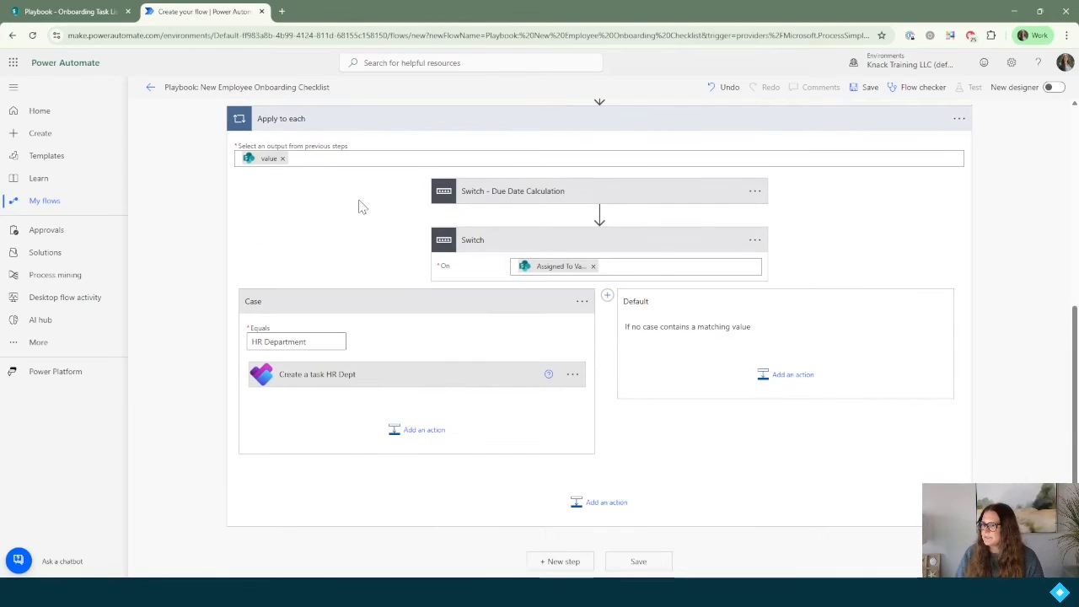
Step: Add a Planner 'Update task details' action after the HR Dept task
{"action": "left_click", "coordinate": [422, 433]}
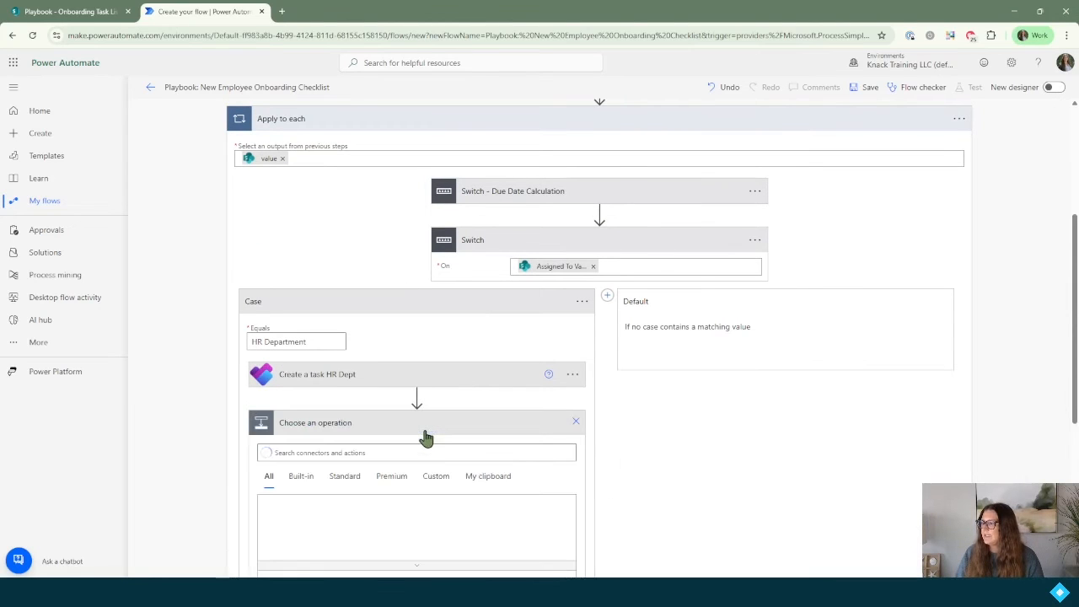
{"action": "type", "text": "update"}
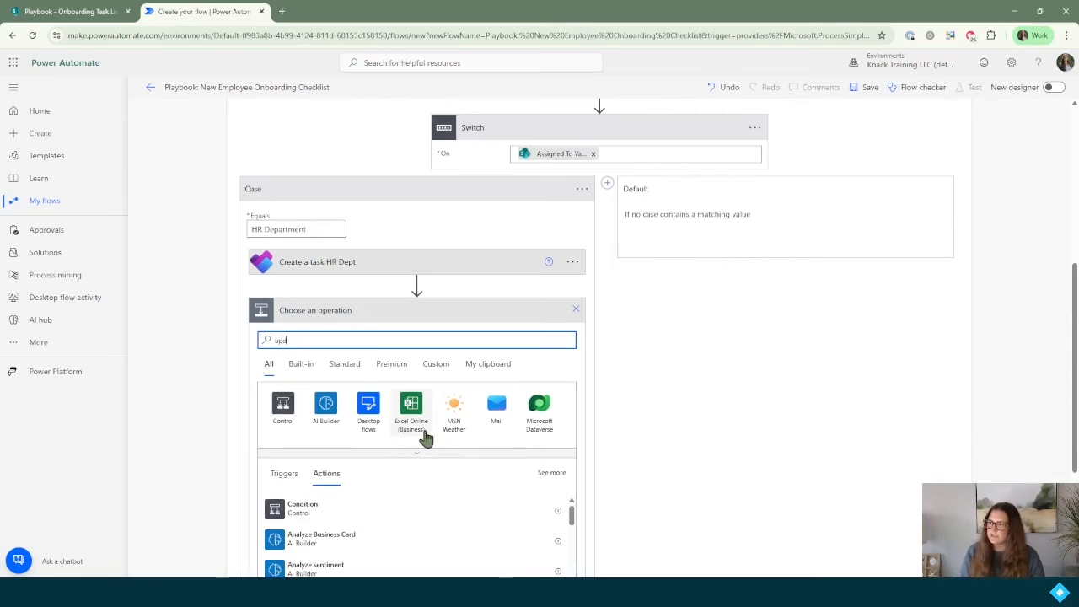
{"action": "type", "text": " a task"}
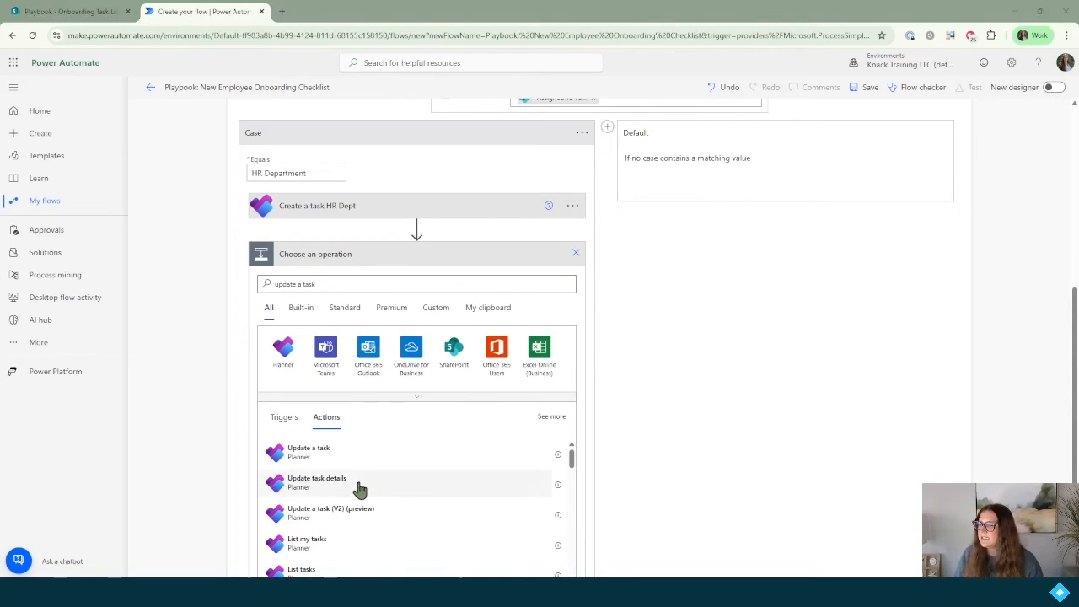
{"action": "left_click", "coordinate": [361, 483]}
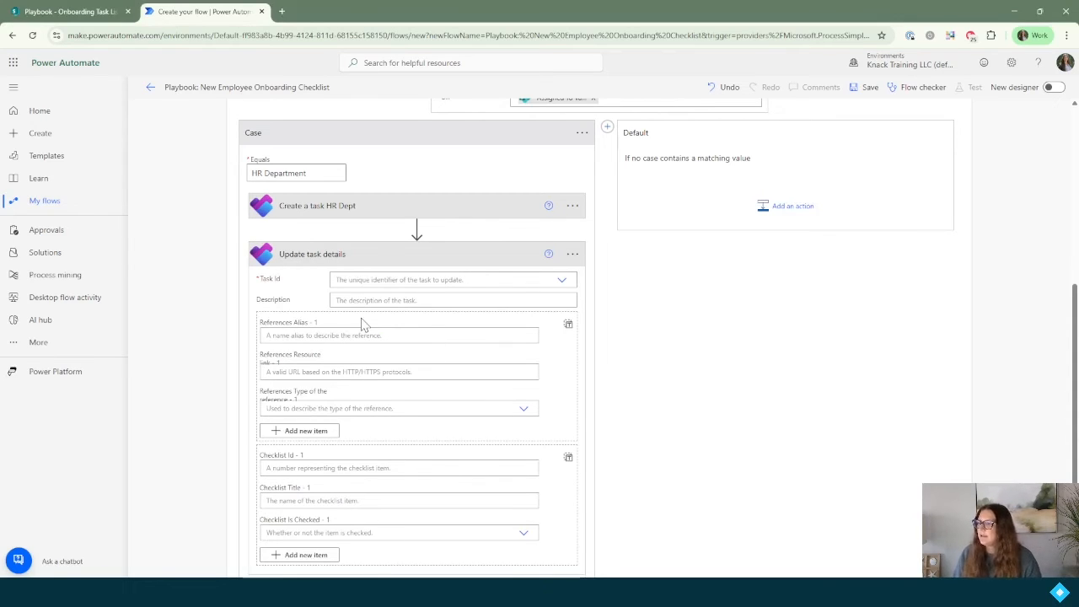
Step: Set Task Id to a custom value using the created HR task's Id
{"action": "scroll", "coordinate": [304, 334], "scroll_direction": "down", "scroll_amount": 1}
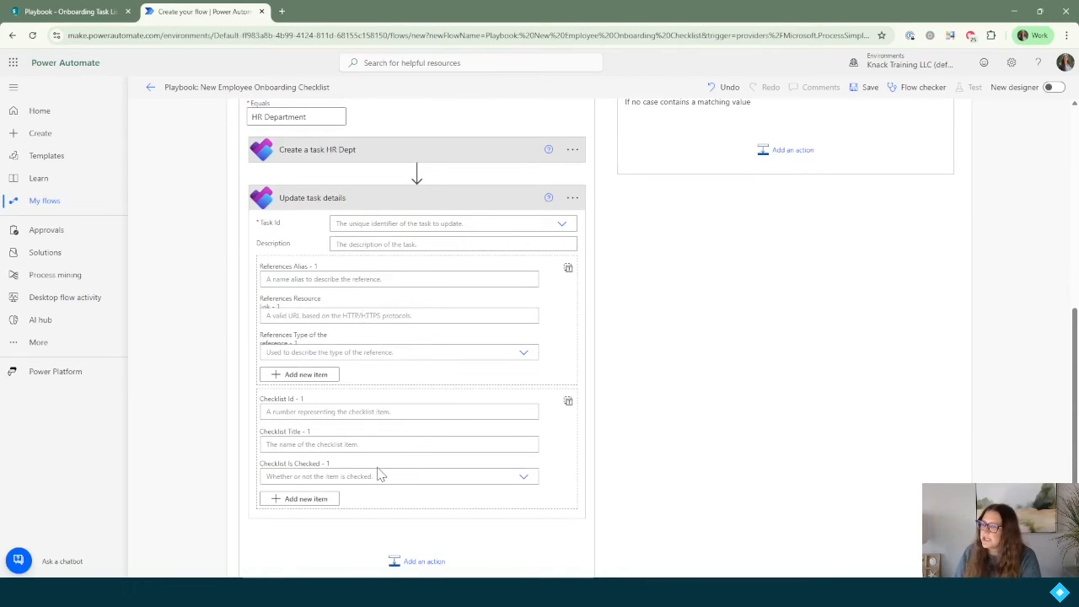
{"action": "left_click", "coordinate": [411, 225]}
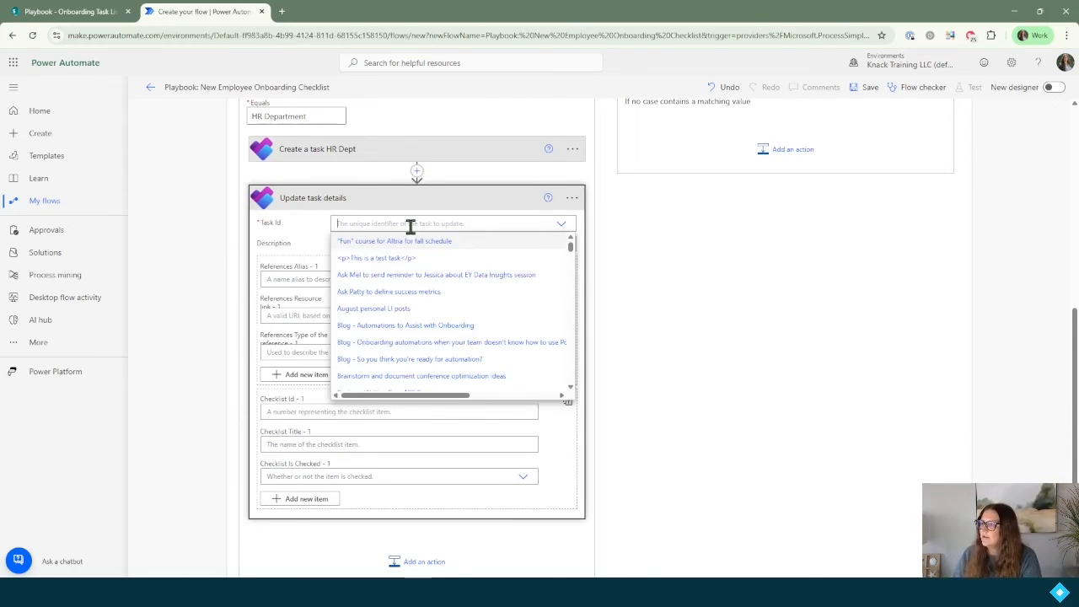
{"action": "scroll", "coordinate": [448, 280], "scroll_direction": "down", "scroll_amount": 5}
{"action": "scroll", "coordinate": [453, 283], "scroll_direction": "down", "scroll_amount": 15}
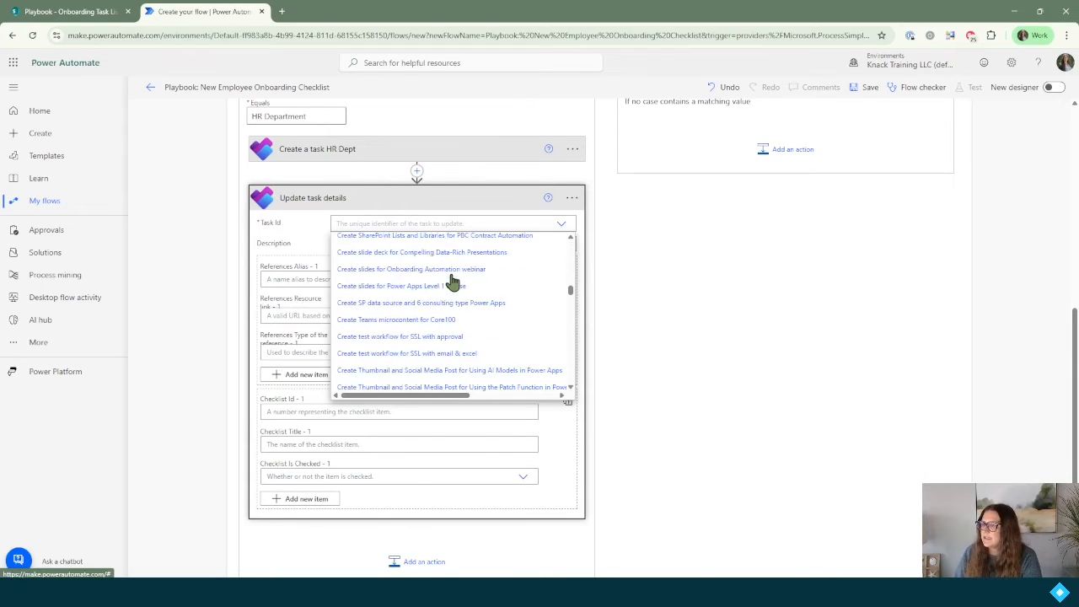
{"action": "scroll", "coordinate": [453, 283], "scroll_direction": "down", "scroll_amount": 10}
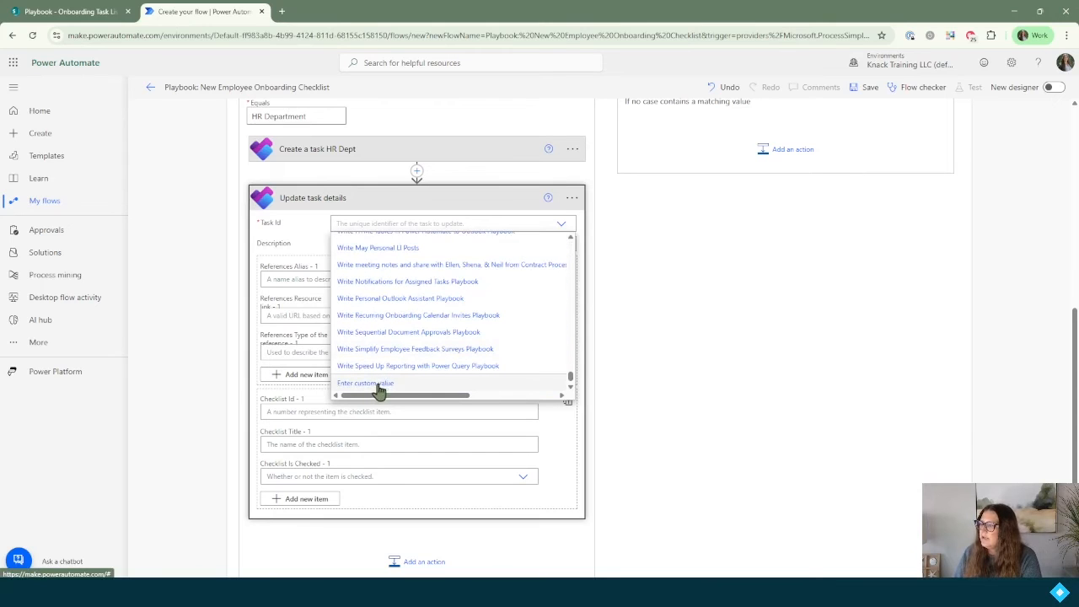
{"action": "left_click", "coordinate": [371, 386]}
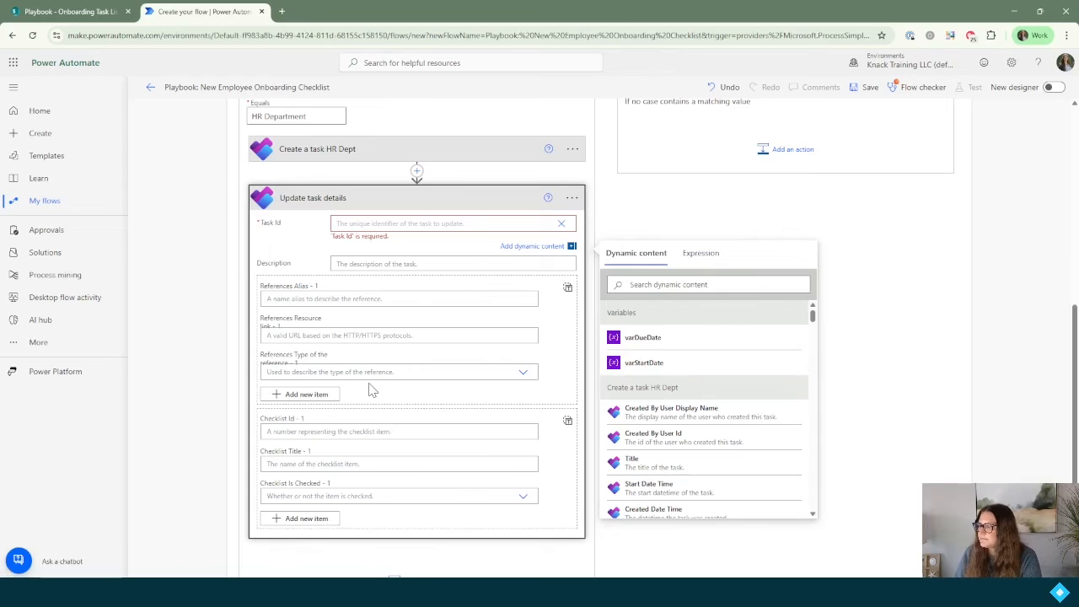
{"action": "left_click", "coordinate": [713, 285]}
{"action": "type", "text": "id"}
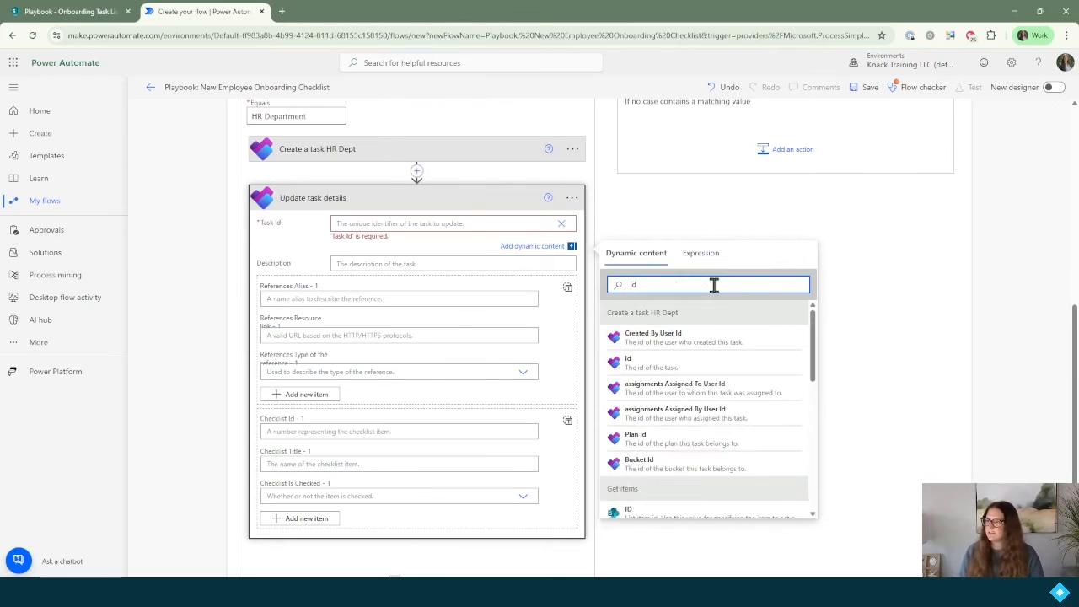
{"action": "left_click", "coordinate": [649, 369]}
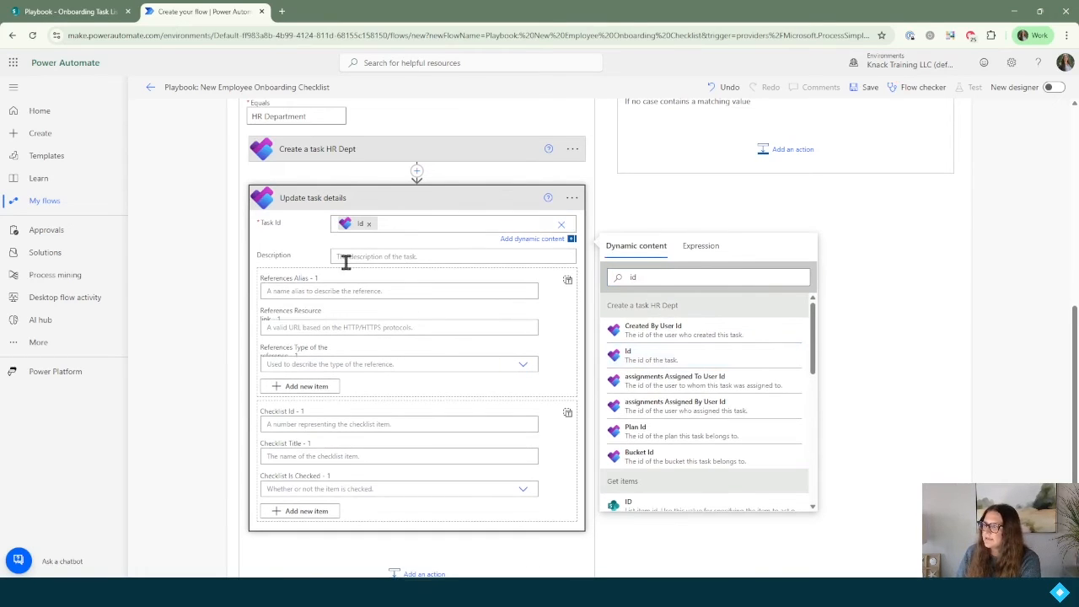
Step: Fill the Description with the list item's Description token
{"action": "left_click", "coordinate": [347, 260]}
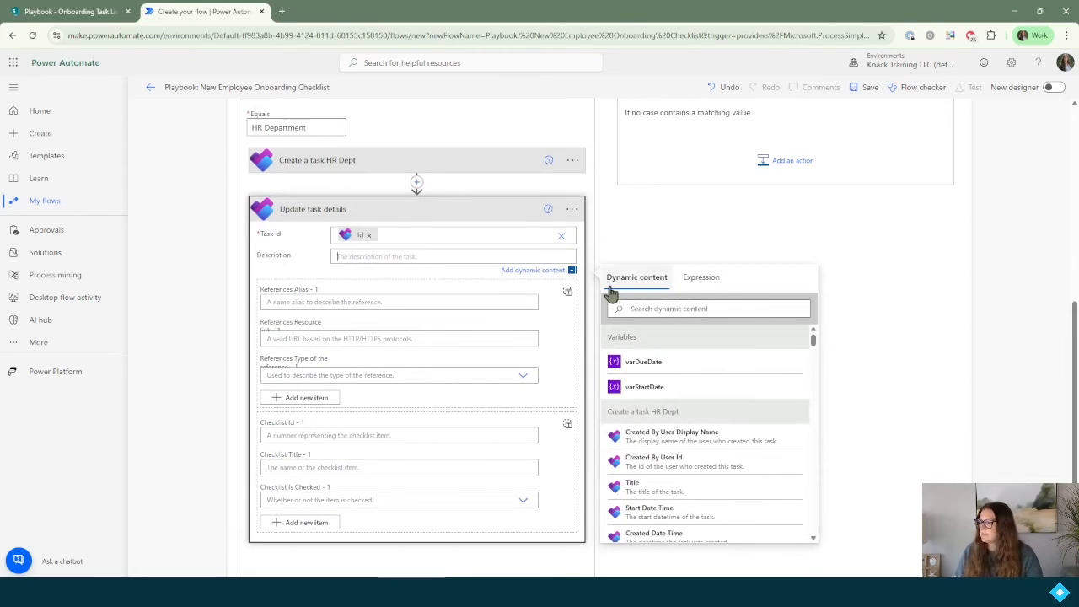
{"action": "left_click", "coordinate": [668, 312]}
{"action": "type", "text": "f"}
{"action": "key", "text": "BackSpace"}
{"action": "type", "text": "desc"}
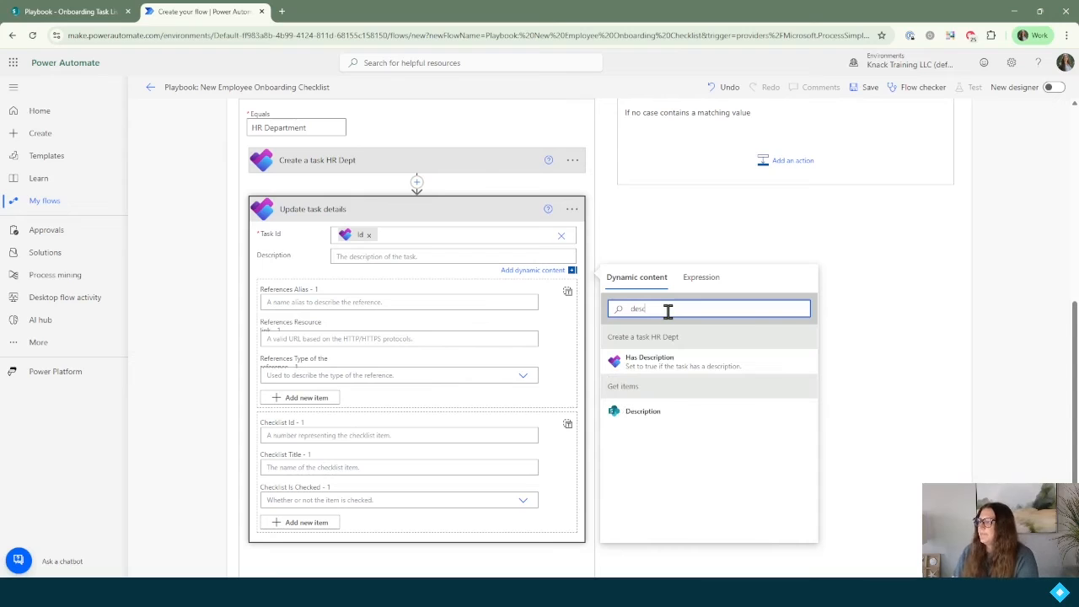
{"action": "left_click", "coordinate": [642, 411]}
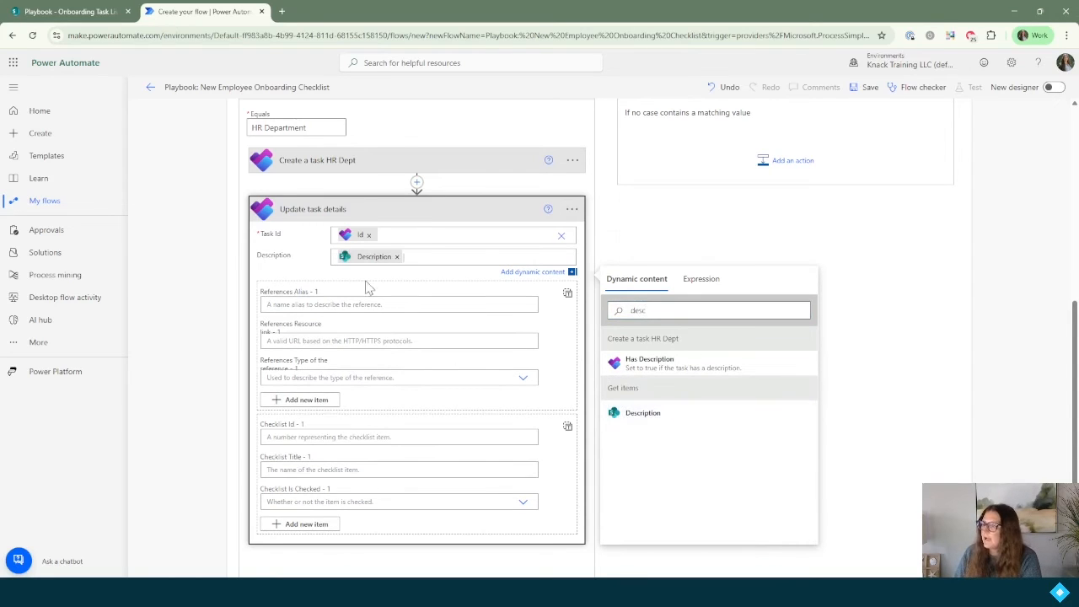
Step: Rename the step to 'Update task details HR Dept' and collapse it
{"action": "scroll", "coordinate": [430, 533], "scroll_direction": "up", "scroll_amount": 3}
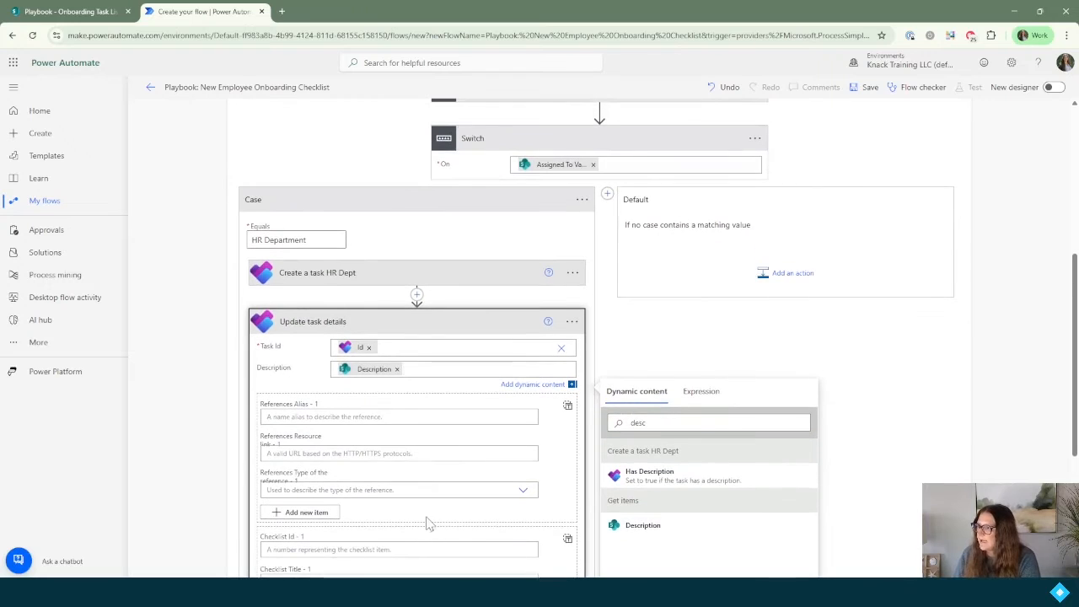
{"action": "left_click", "coordinate": [572, 323]}
{"action": "left_click", "coordinate": [620, 341]}
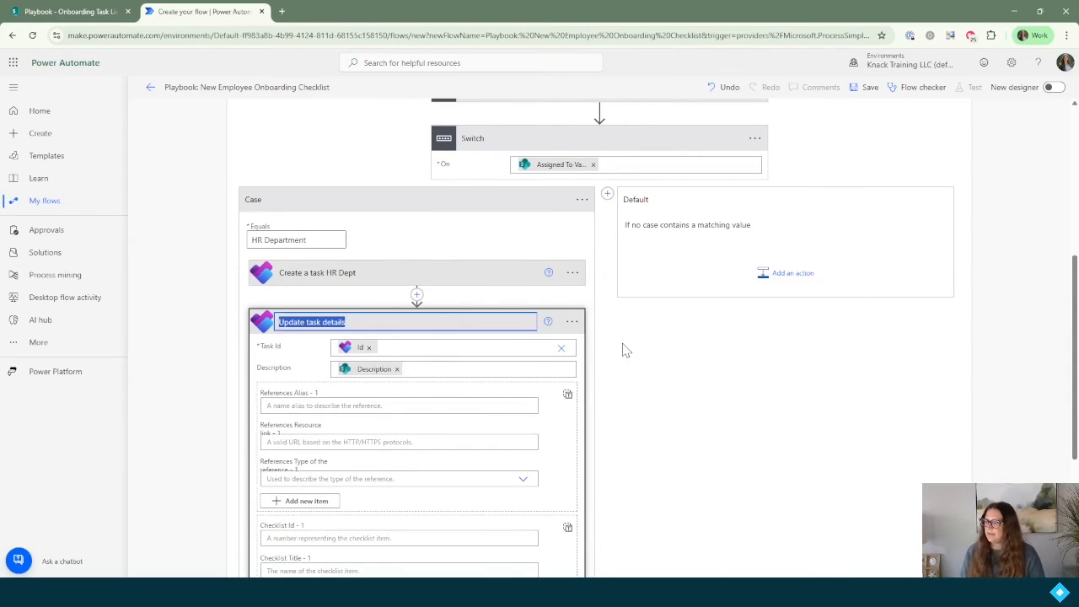
{"action": "type", "text": "HR Dept"}
{"action": "key", "text": "Return"}
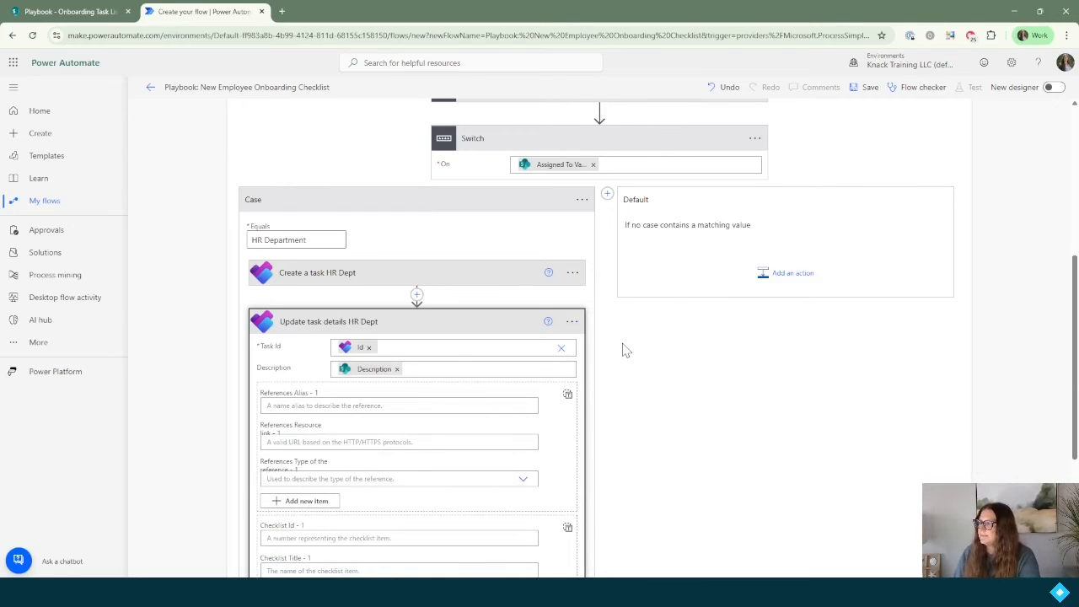
{"action": "left_click", "coordinate": [327, 322]}
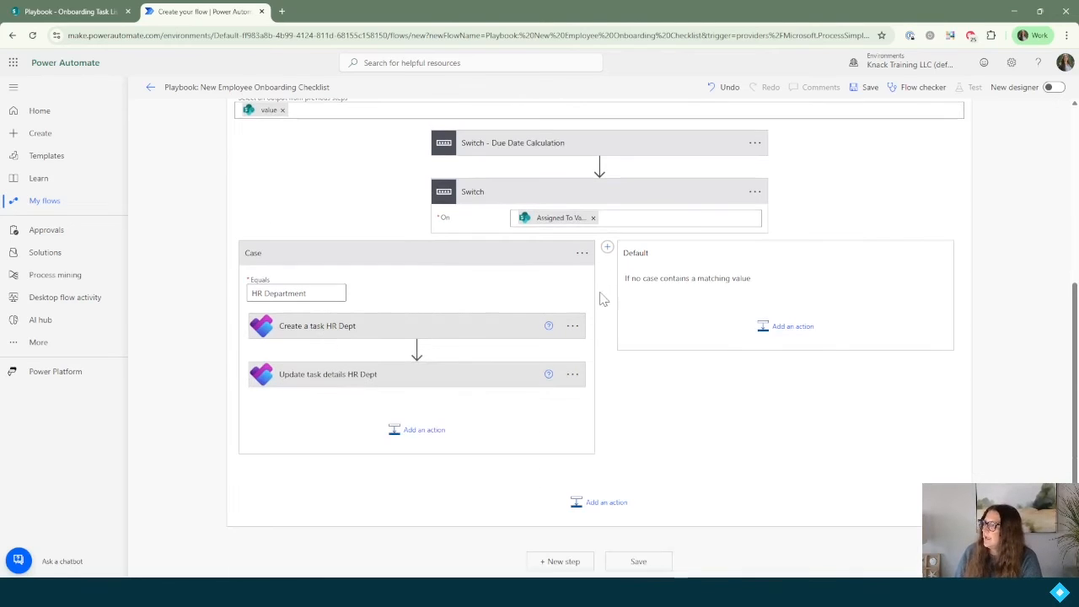
Step: Add Case 2 matching 'Manager', after checking the SharePoint list's Assigned To values
{"action": "left_click", "coordinate": [607, 247]}
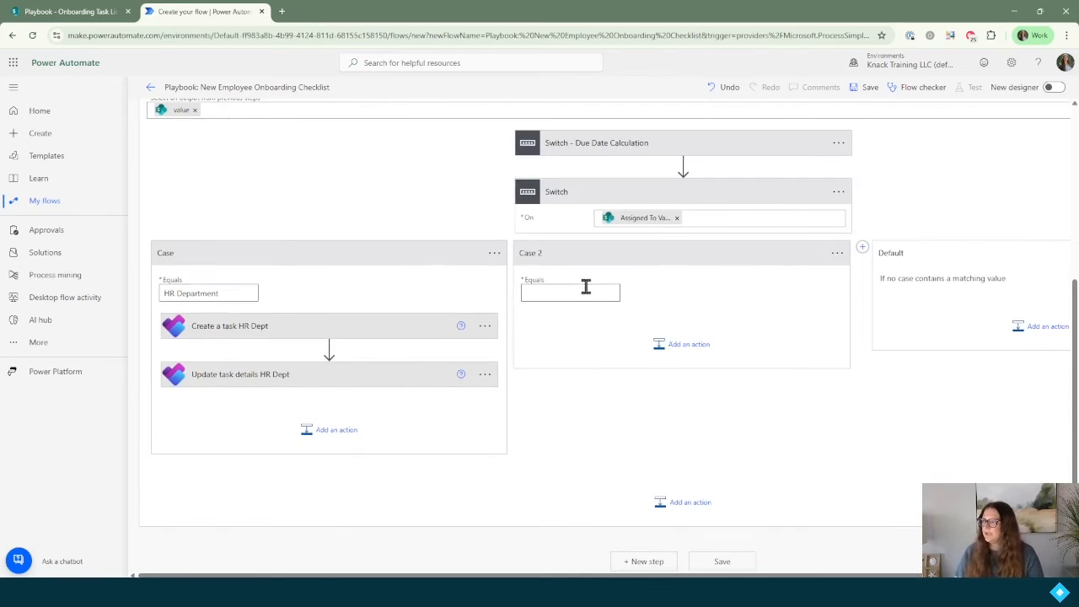
{"action": "left_click", "coordinate": [34, 10]}
{"action": "scroll", "coordinate": [568, 436], "scroll_direction": "down", "scroll_amount": 3}
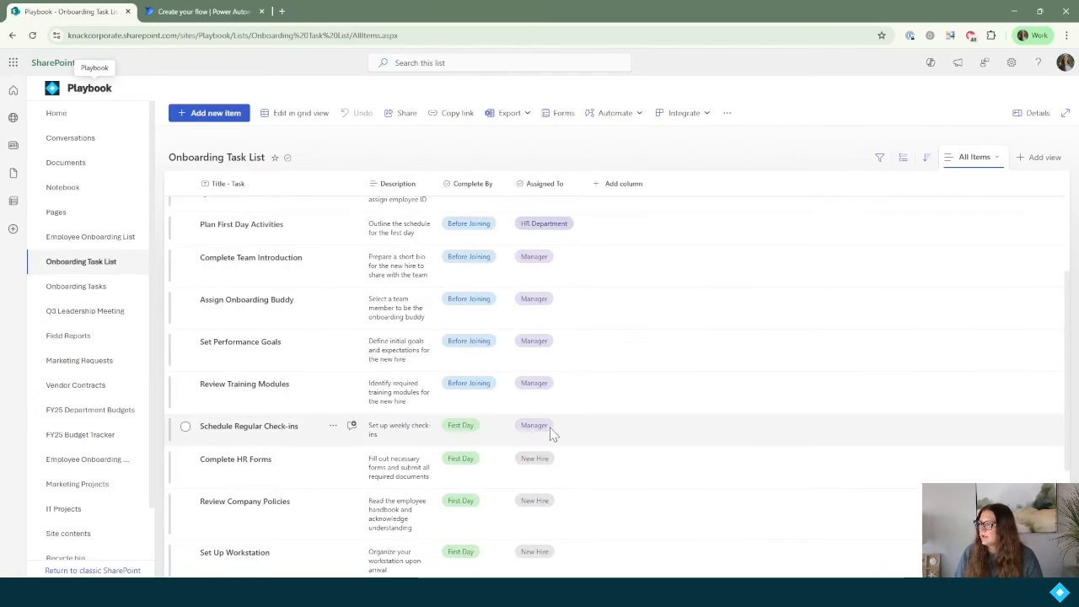
{"action": "left_click", "coordinate": [205, 11]}
{"action": "left_click", "coordinate": [587, 288]}
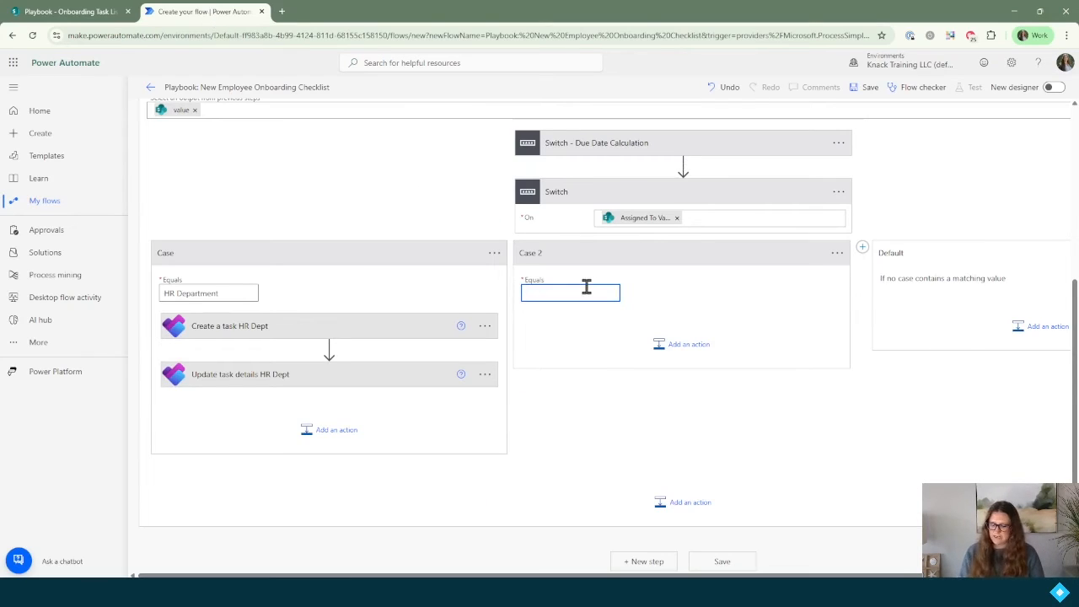
{"action": "left_click", "coordinate": [674, 348]}
Step: Add a Planner Create a task in Case 2 with group Playbook and plan Onboarding Tasks
{"action": "type", "text": "c"}
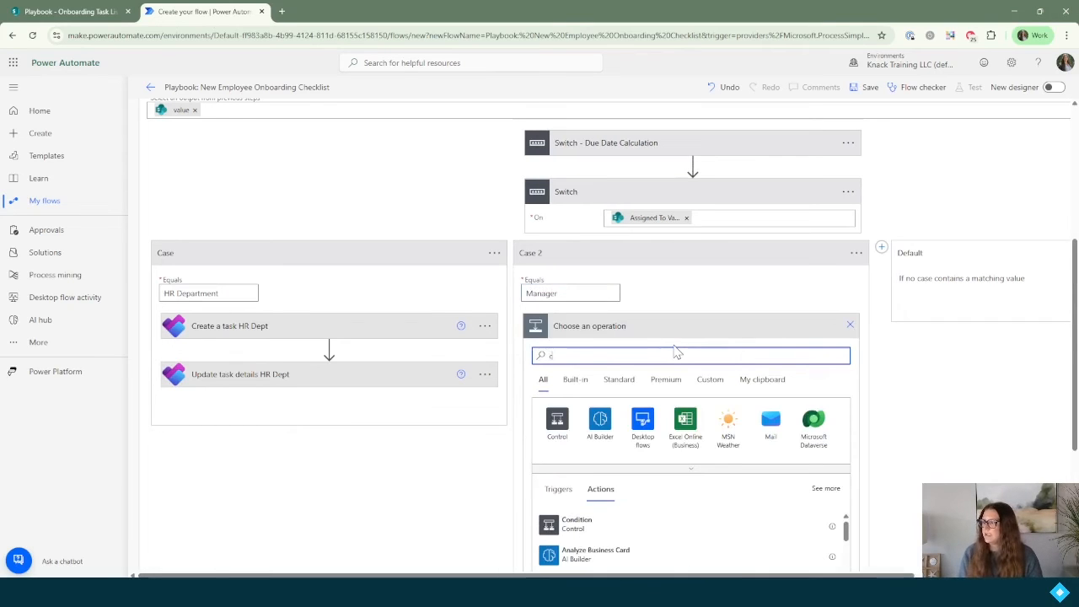
{"action": "type", "text": "reate a tas"}
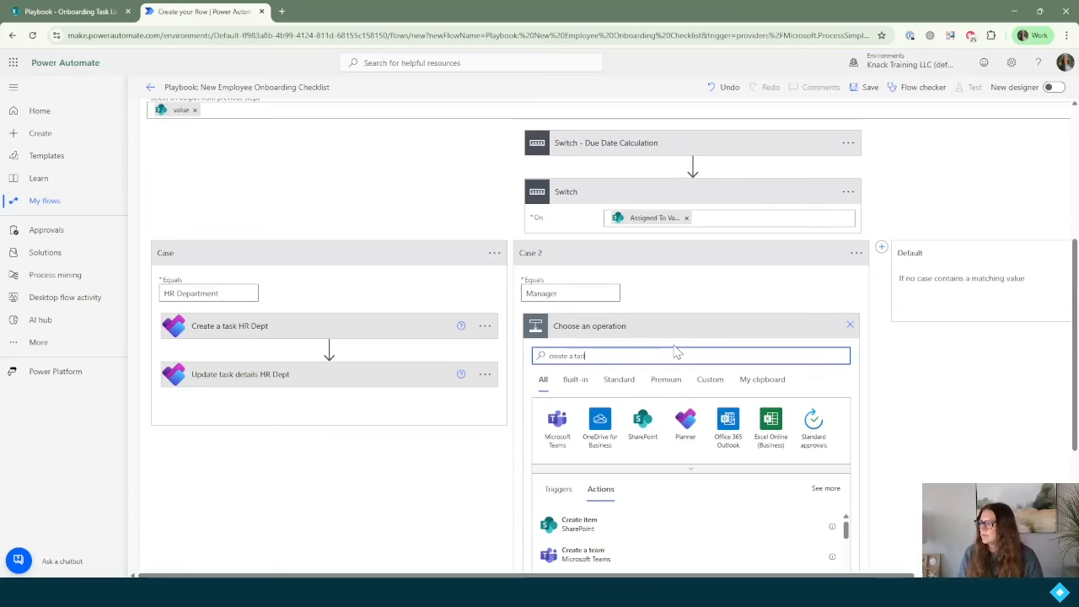
{"action": "type", "text": "k"}
{"action": "scroll", "coordinate": [674, 352], "scroll_direction": "down", "scroll_amount": 1}
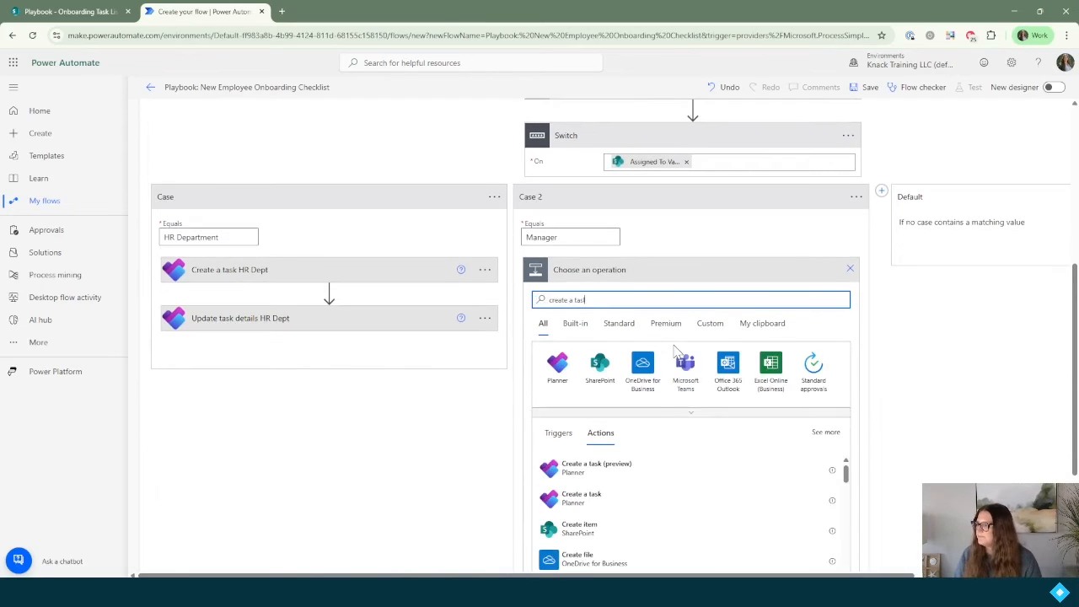
{"action": "left_click", "coordinate": [582, 497]}
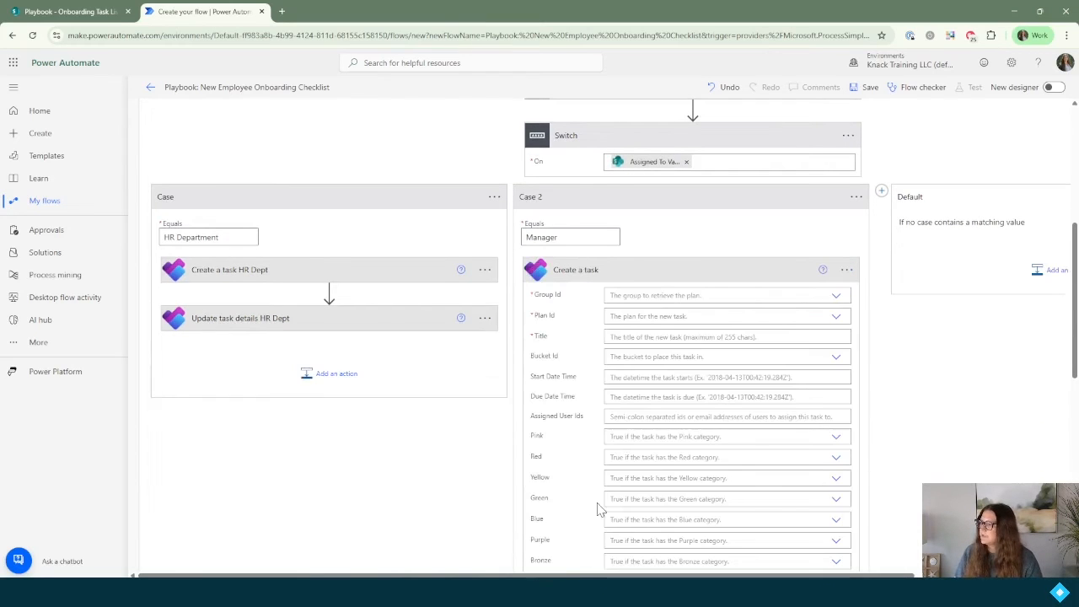
{"action": "left_click", "coordinate": [659, 290]}
{"action": "type", "text": "play"}
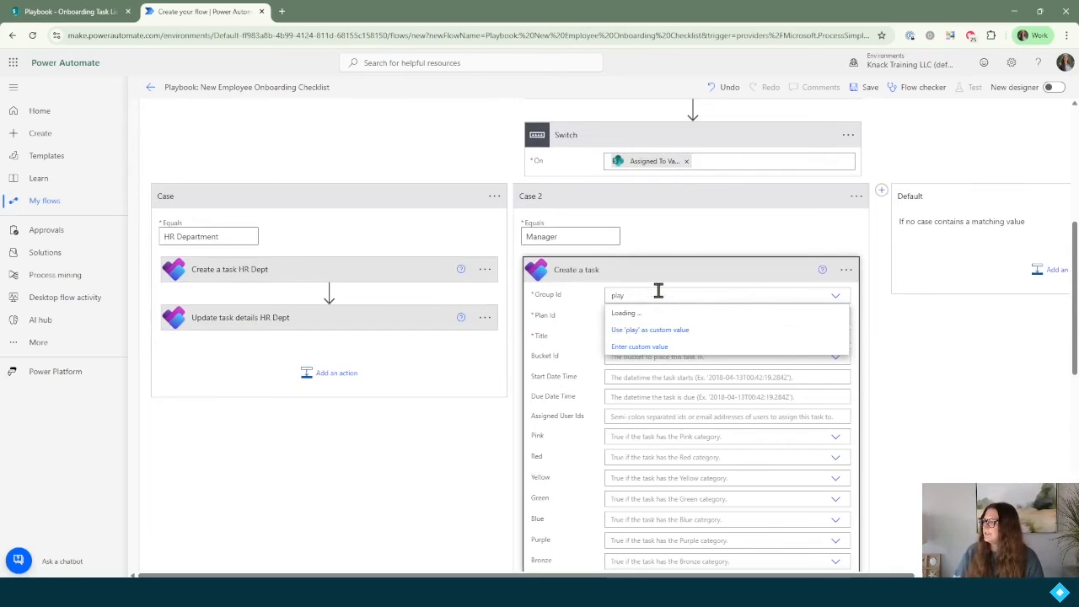
{"action": "left_click", "coordinate": [655, 317]}
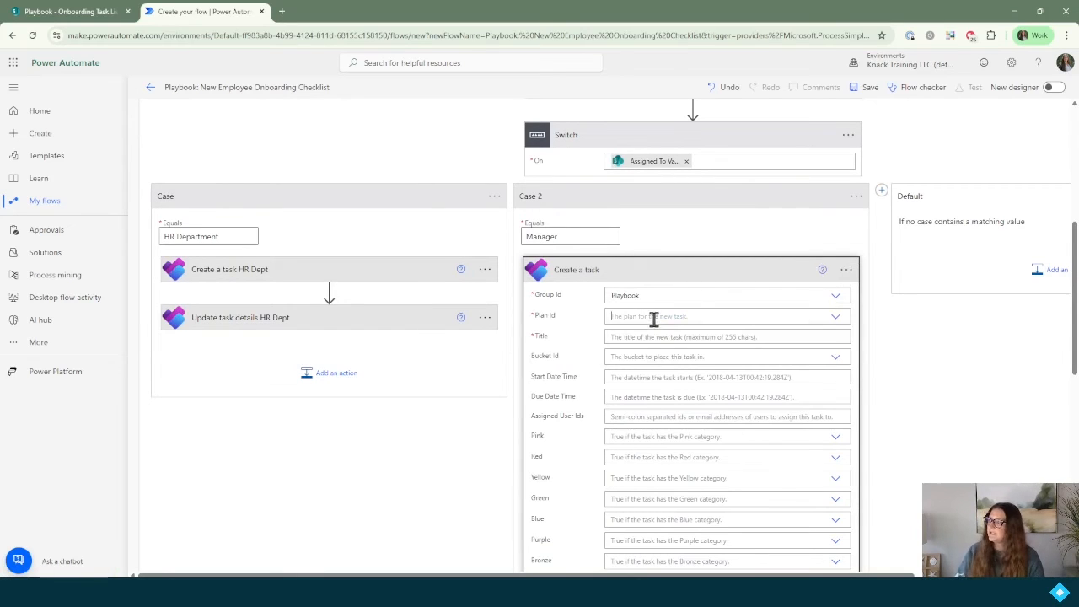
{"action": "left_click", "coordinate": [654, 320]}
{"action": "left_click", "coordinate": [649, 335]}
{"action": "scroll", "coordinate": [645, 328], "scroll_direction": "down", "scroll_amount": 1}
Step: Set the task title to the list item's Title and bucket to Manager
{"action": "left_click", "coordinate": [638, 225]}
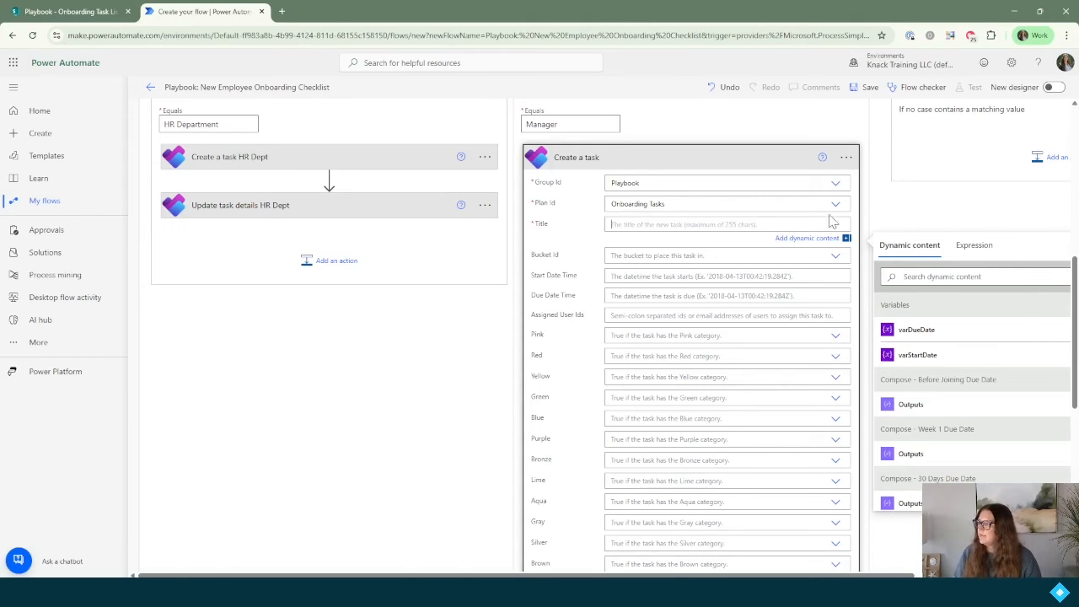
{"action": "left_click", "coordinate": [917, 279]}
{"action": "type", "text": "title"}
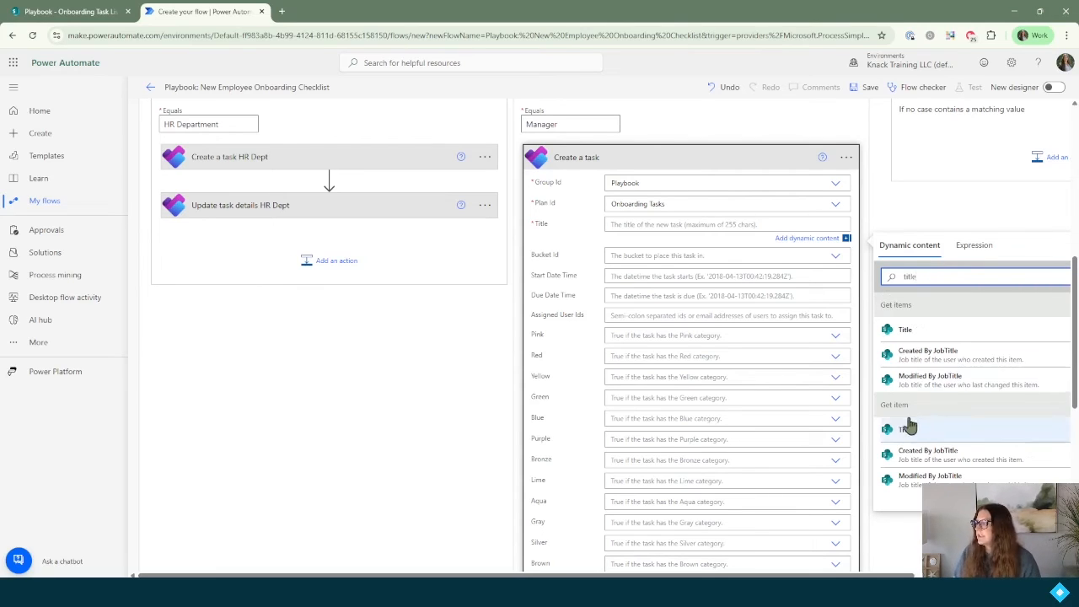
{"action": "left_click", "coordinate": [909, 331]}
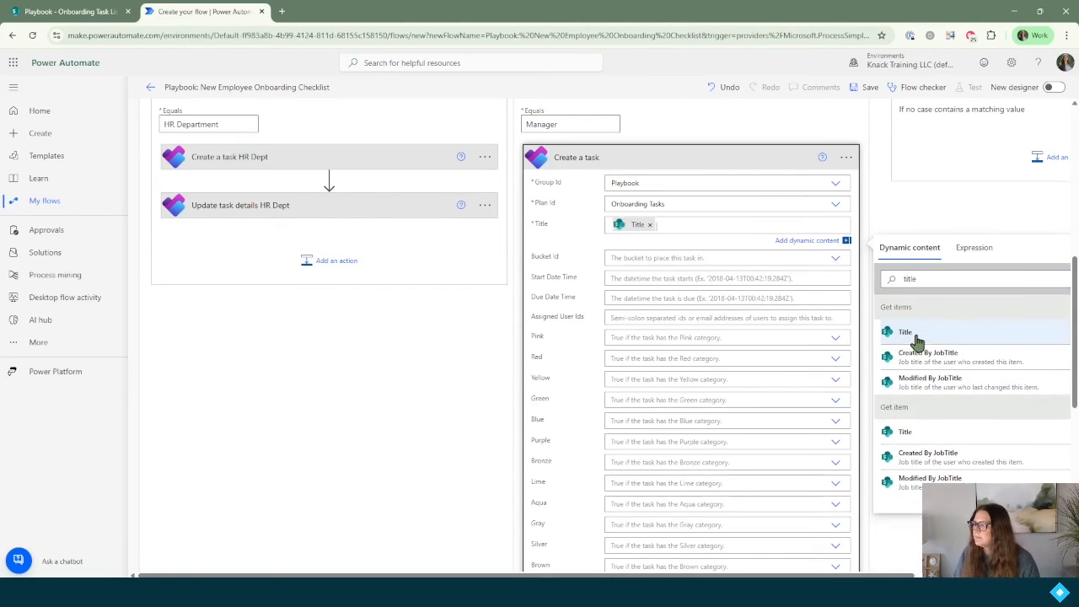
{"action": "left_click", "coordinate": [662, 258]}
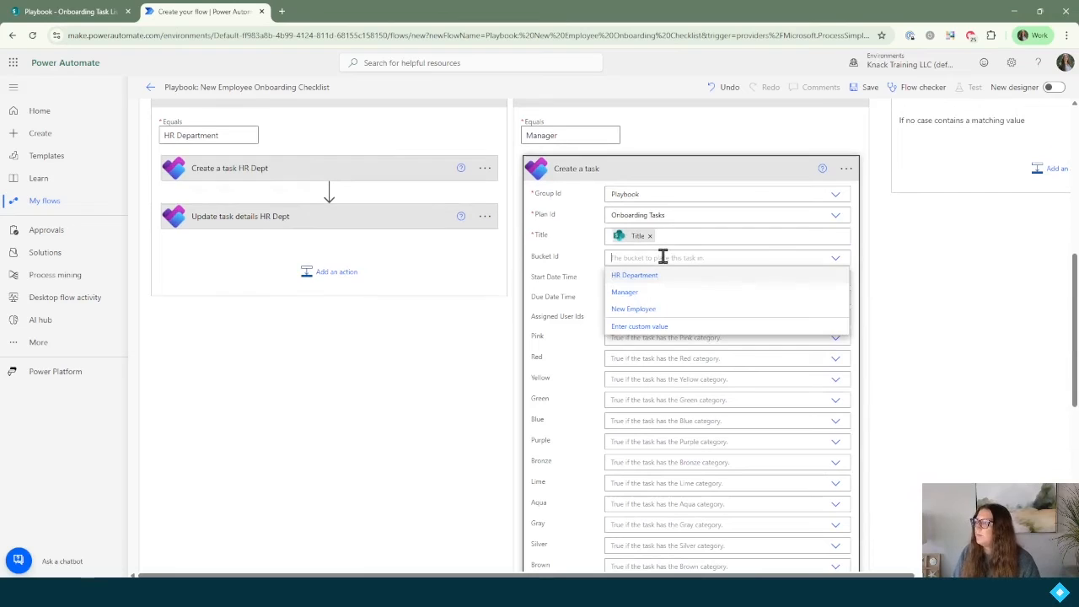
{"action": "left_click", "coordinate": [631, 292]}
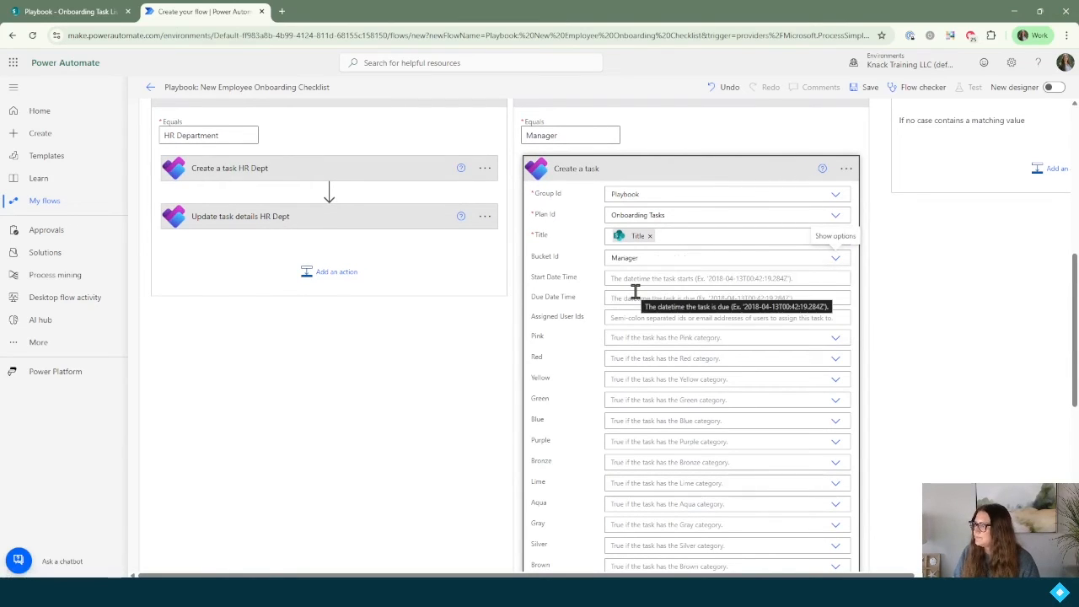
Step: Set due date to varDueDate and assign the task to Manager Email
{"action": "left_click", "coordinate": [632, 298]}
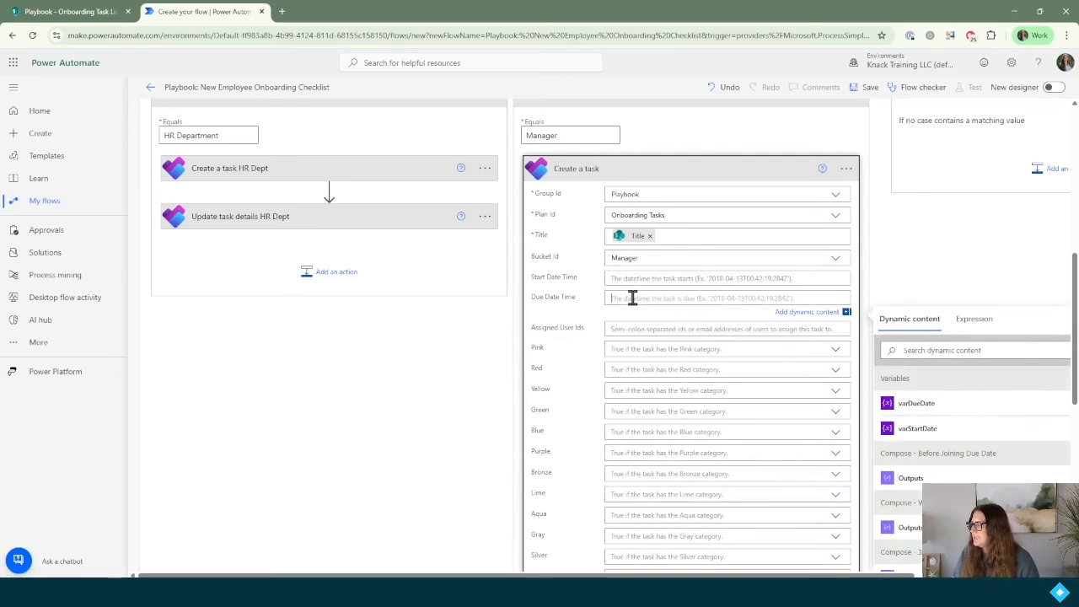
{"action": "left_click", "coordinate": [917, 405]}
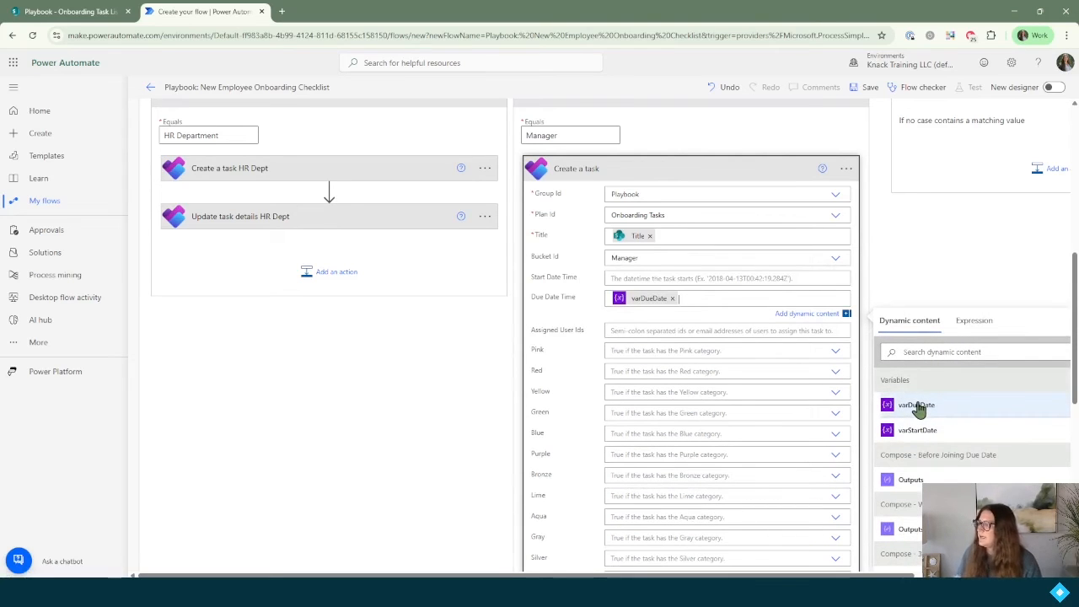
{"action": "left_click", "coordinate": [746, 331]}
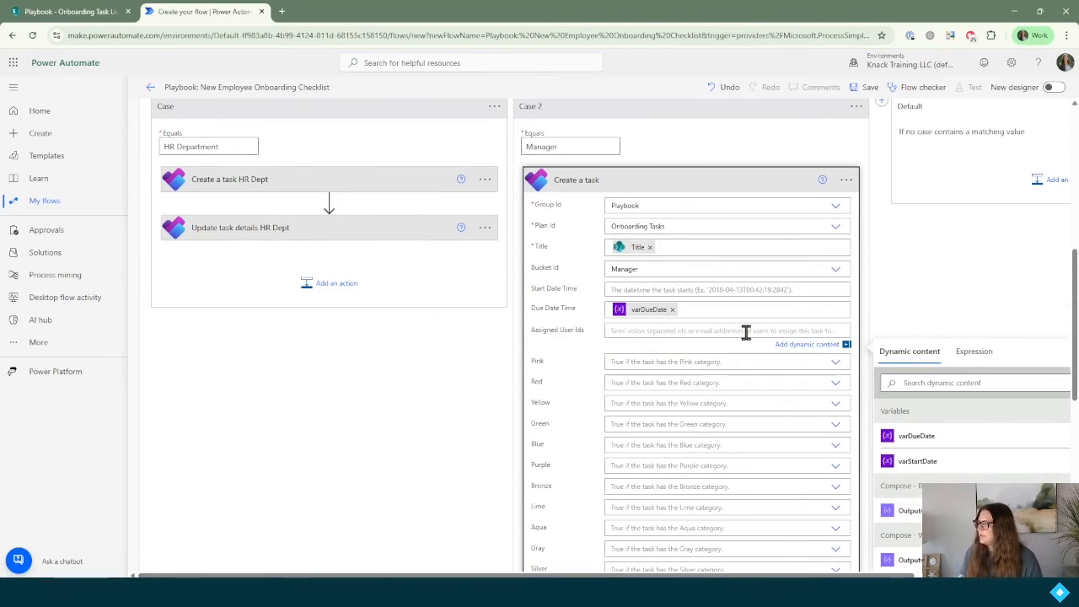
{"action": "left_click", "coordinate": [936, 383]}
{"action": "type", "text": "manag"}
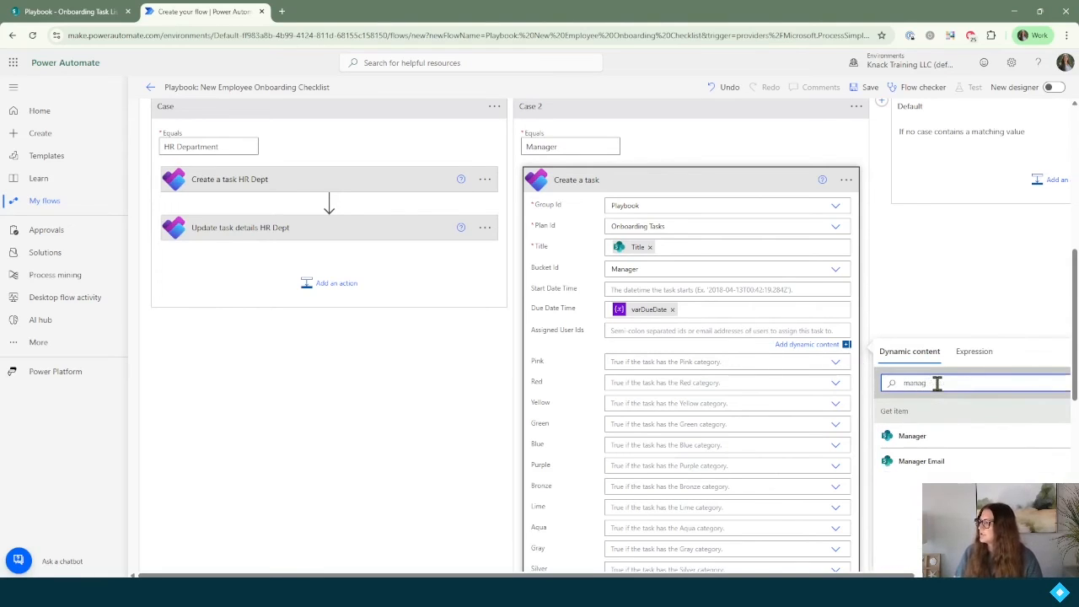
{"action": "left_click", "coordinate": [925, 462]}
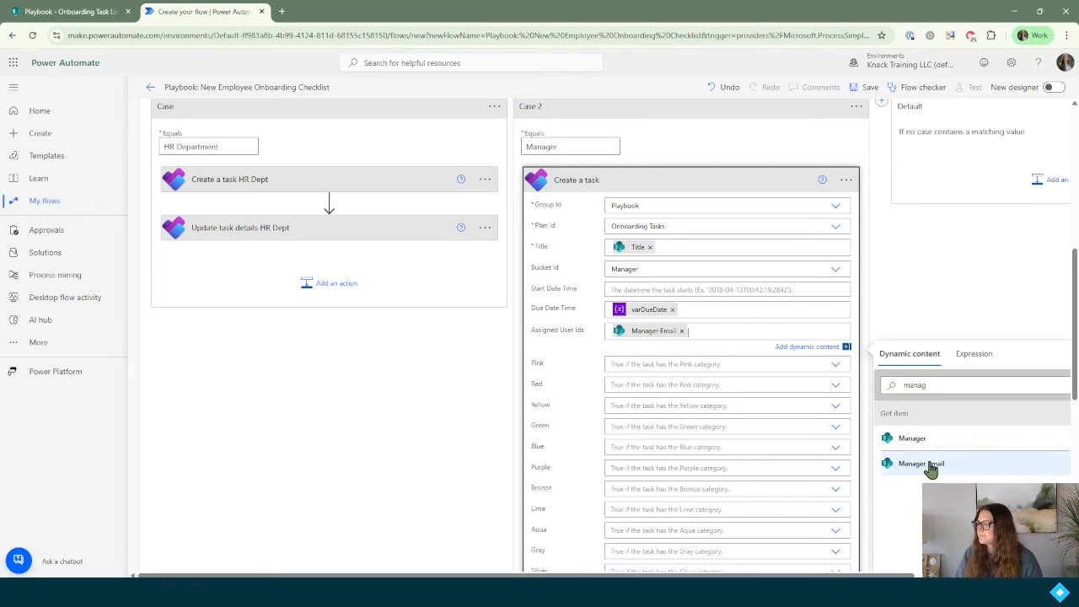
Step: Rename the step to 'Create a task Manager' and collapse it
{"action": "left_click", "coordinate": [846, 179]}
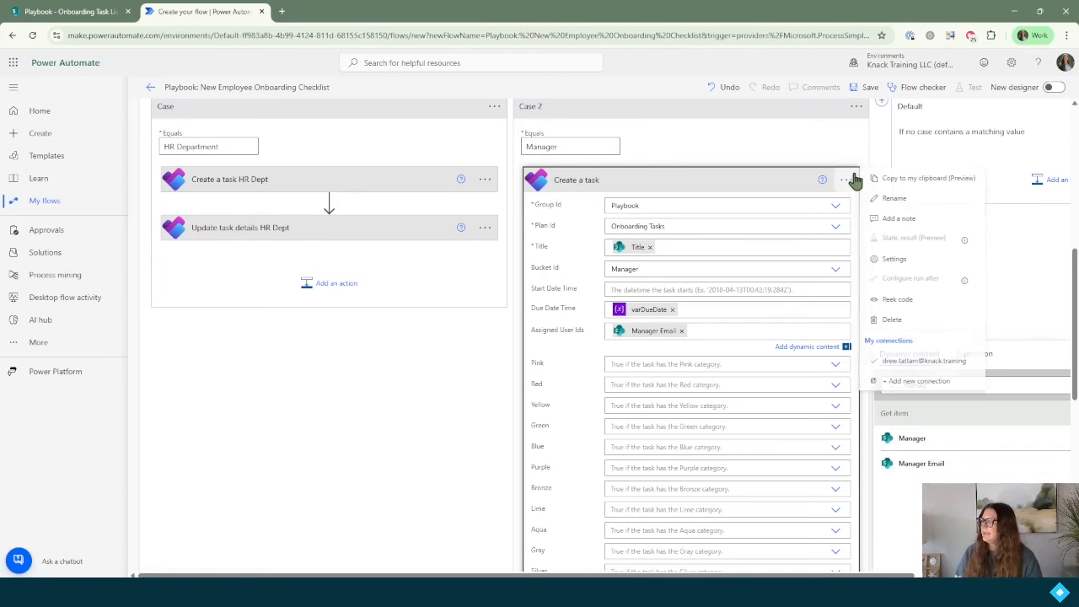
{"action": "left_click", "coordinate": [896, 199]}
{"action": "key", "text": "Right"}
{"action": "type", "text": "Manager"}
{"action": "key", "text": "Return"}
{"action": "left_click", "coordinate": [694, 184]}
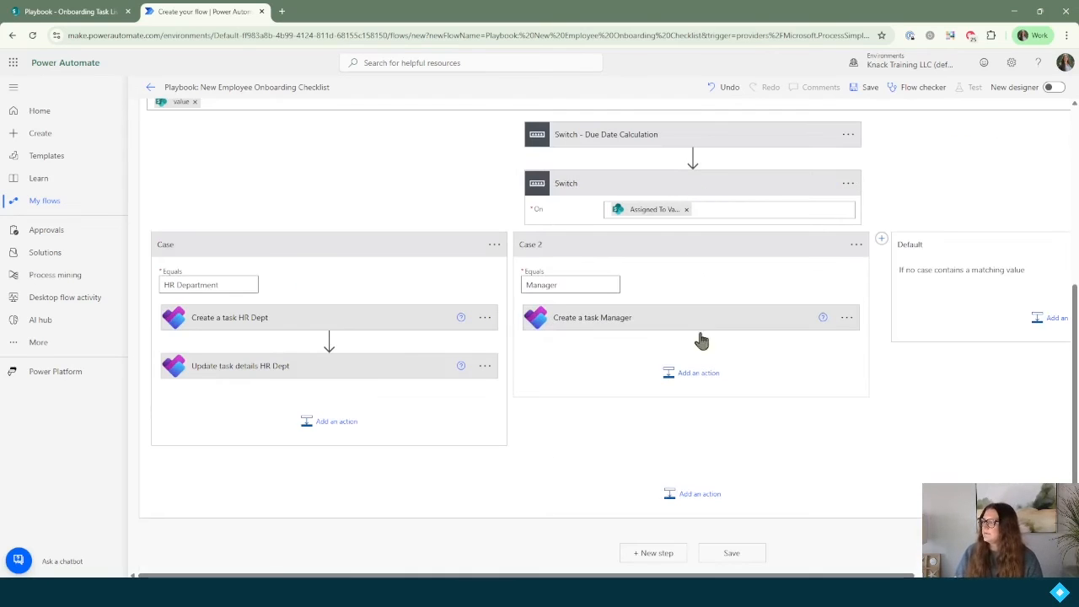
Step: Add a Planner Update task details action to the Manager case
{"action": "left_click", "coordinate": [696, 375]}
{"action": "type", "text": "update task details"}
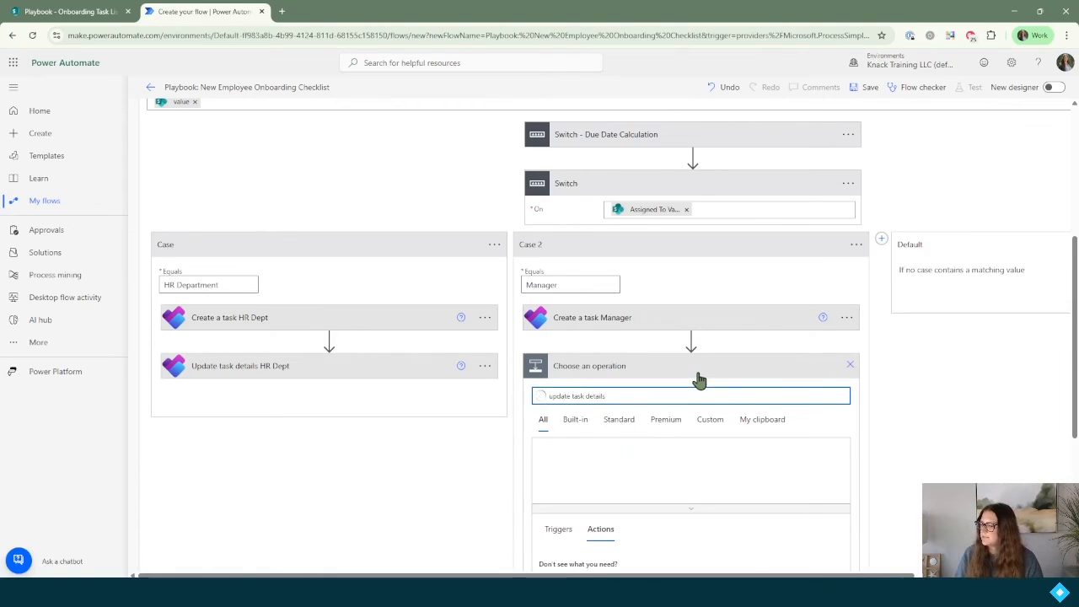
{"action": "scroll", "coordinate": [699, 381], "scroll_direction": "down", "scroll_amount": 1}
{"action": "left_click", "coordinate": [638, 512]}
Step: Set Task Id to the created task's Id dynamic value, replacing the wrongly picked task
{"action": "left_click", "coordinate": [663, 336]}
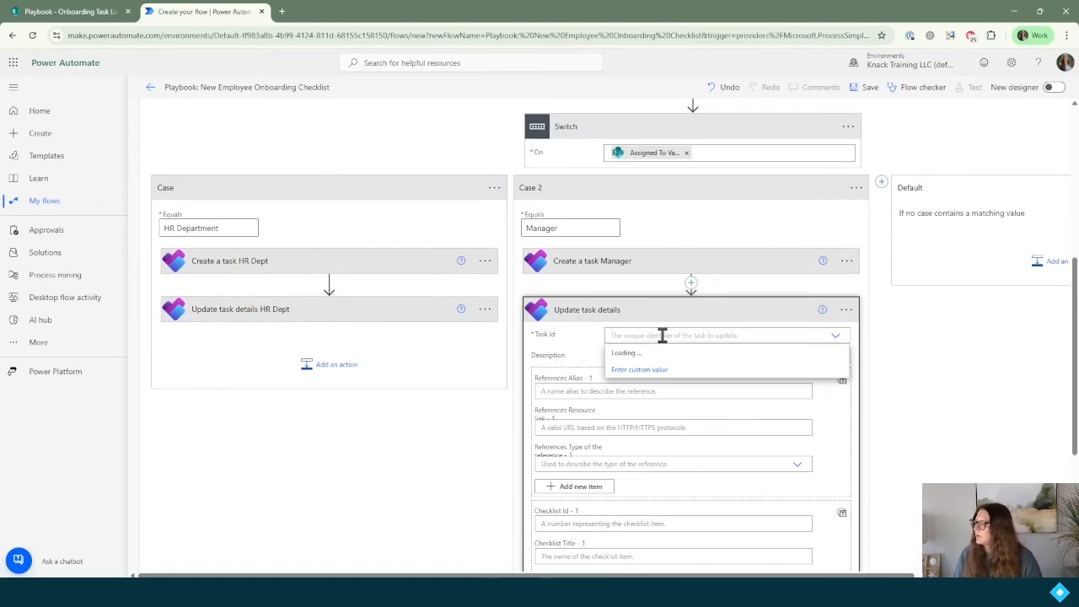
{"action": "left_click", "coordinate": [650, 369]}
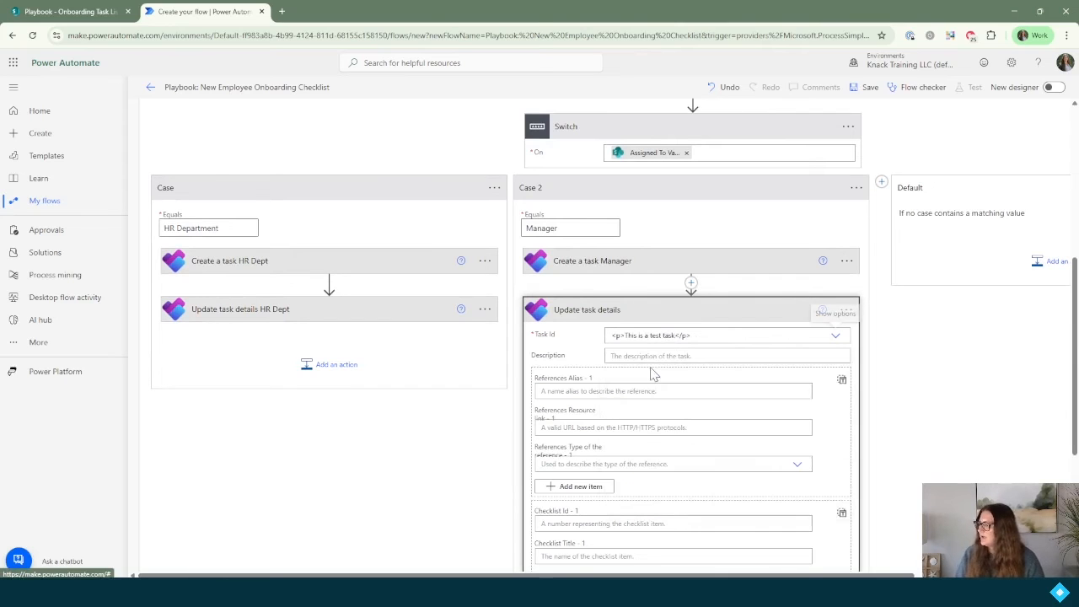
{"action": "left_click", "coordinate": [672, 335]}
{"action": "key", "text": "BackSpace"}
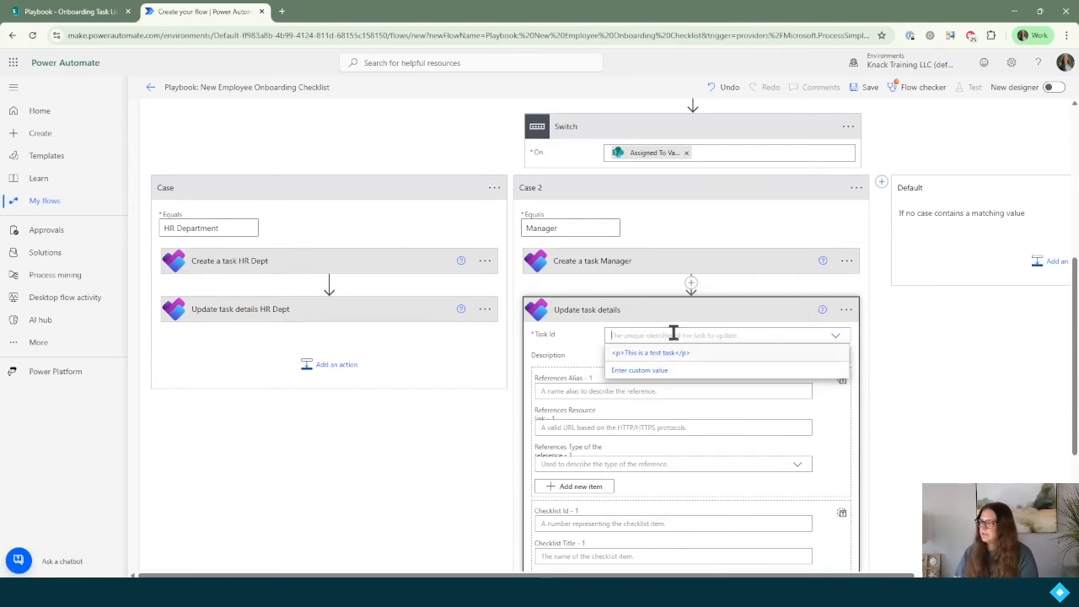
{"action": "scroll", "coordinate": [672, 403], "scroll_direction": "down", "scroll_amount": 20}
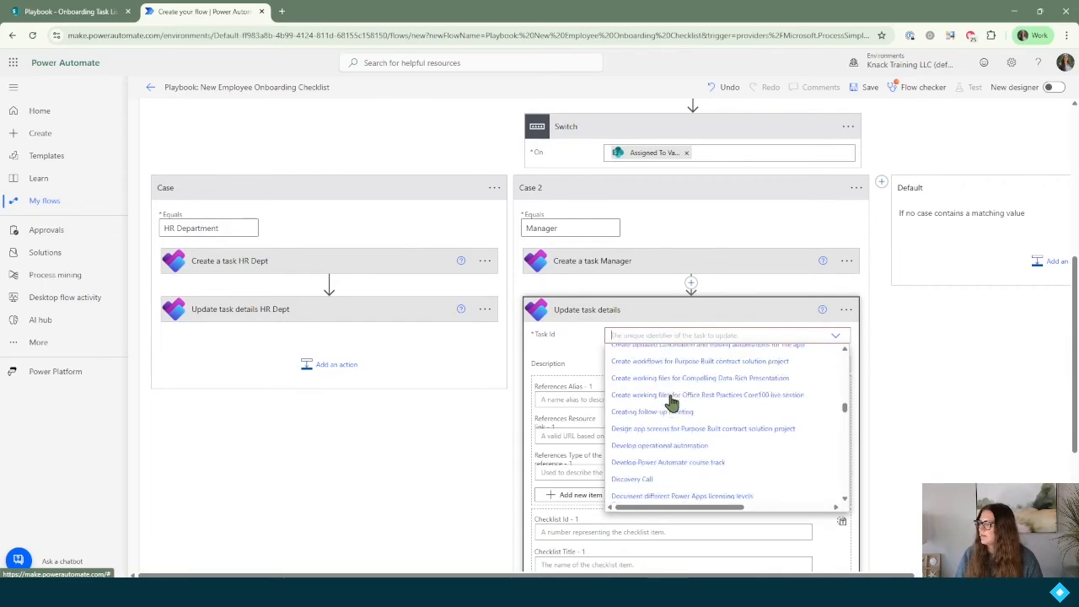
{"action": "scroll", "coordinate": [672, 403], "scroll_direction": "down", "scroll_amount": 10}
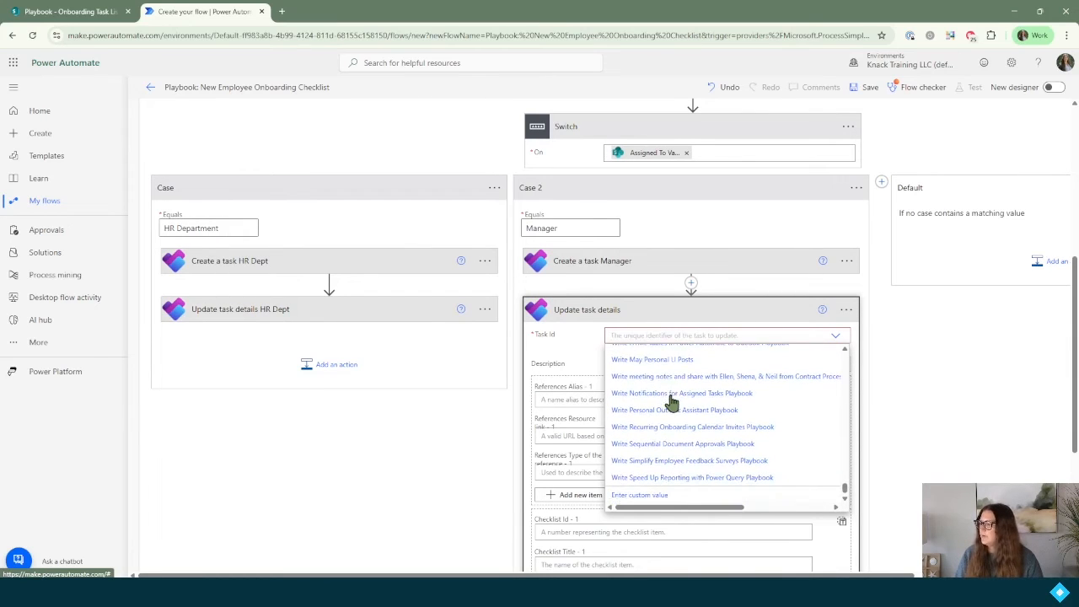
{"action": "left_click", "coordinate": [655, 497]}
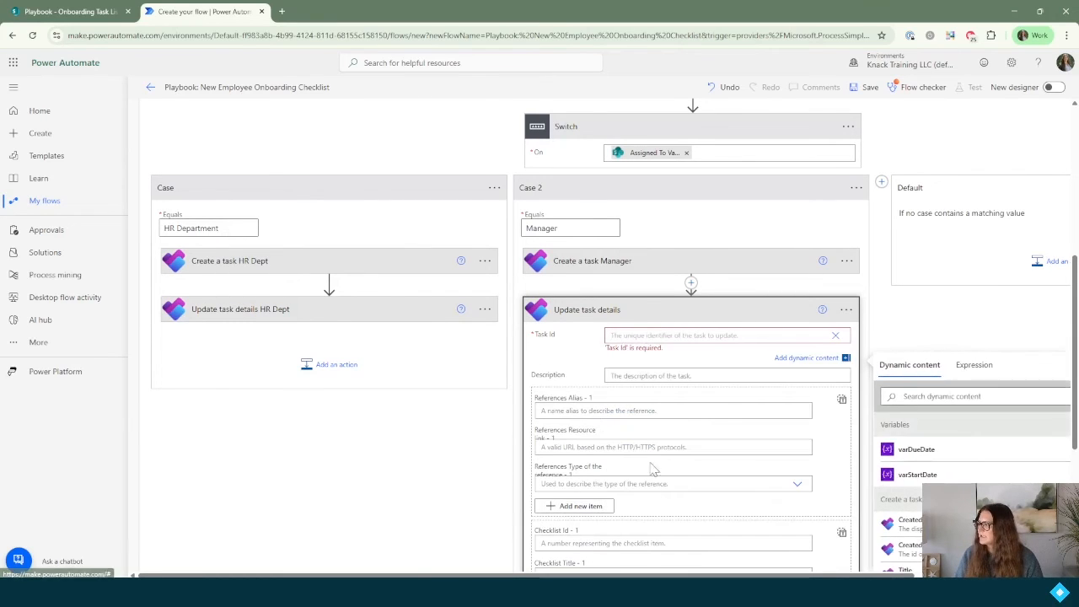
{"action": "left_click", "coordinate": [925, 397]}
{"action": "type", "text": "id"}
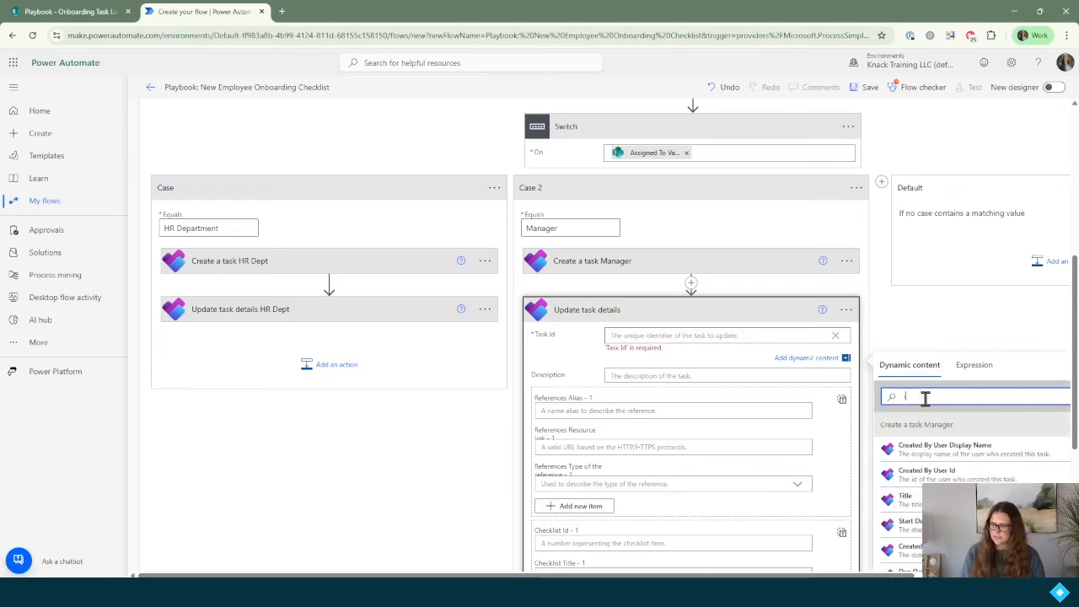
{"action": "scroll", "coordinate": [949, 338], "scroll_direction": "down", "scroll_amount": 1}
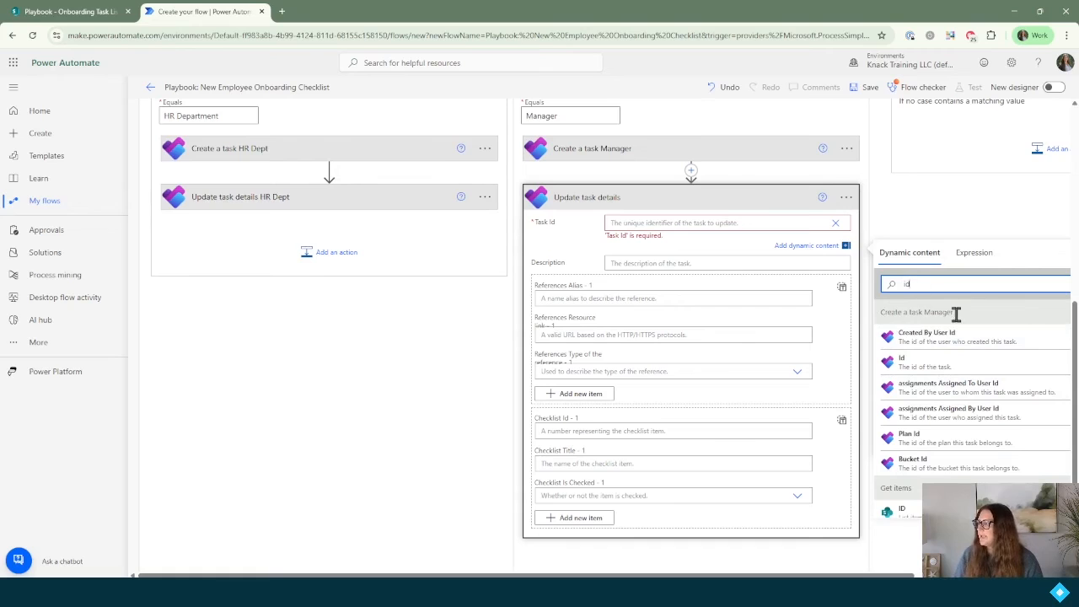
{"action": "left_click", "coordinate": [926, 374]}
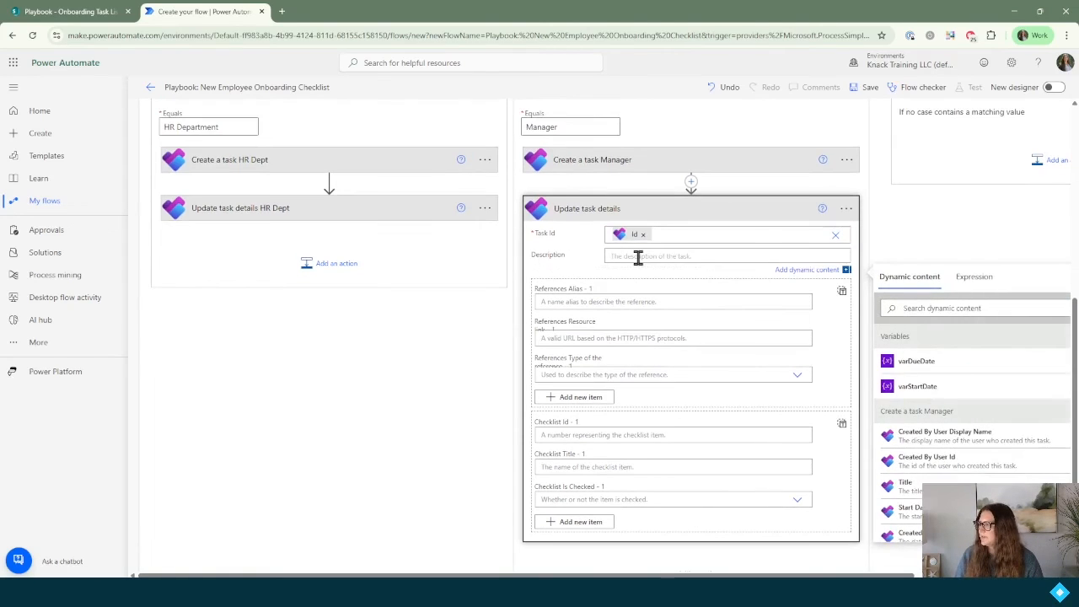
Step: Fill Description with the item's Description and rename the step 'Update task details Manager'
{"action": "left_click", "coordinate": [913, 308]}
{"action": "type", "text": "des"}
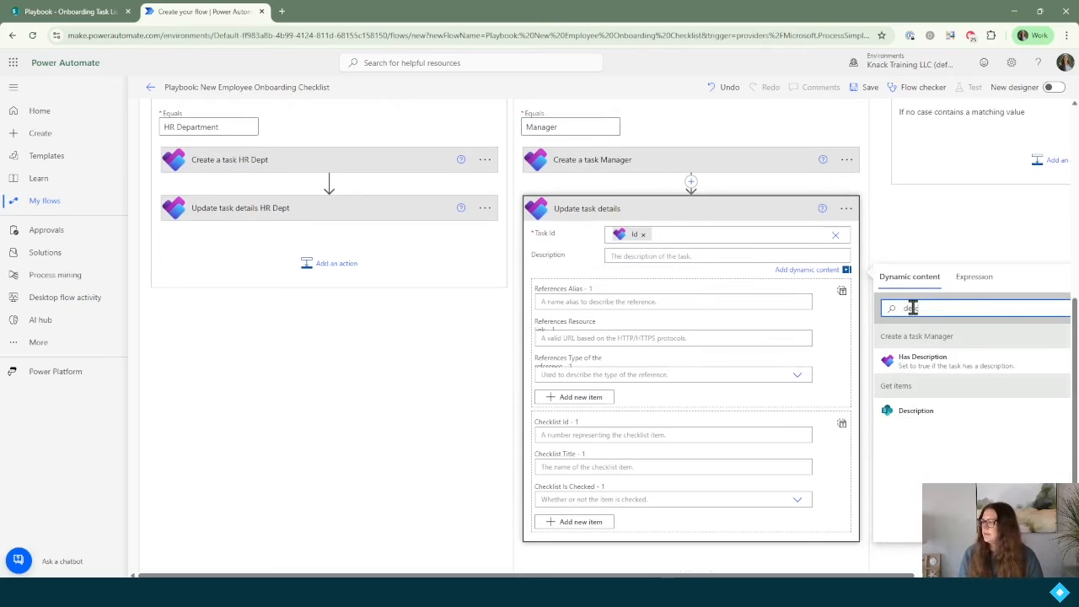
{"action": "type", "text": "c"}
{"action": "left_click", "coordinate": [922, 414]}
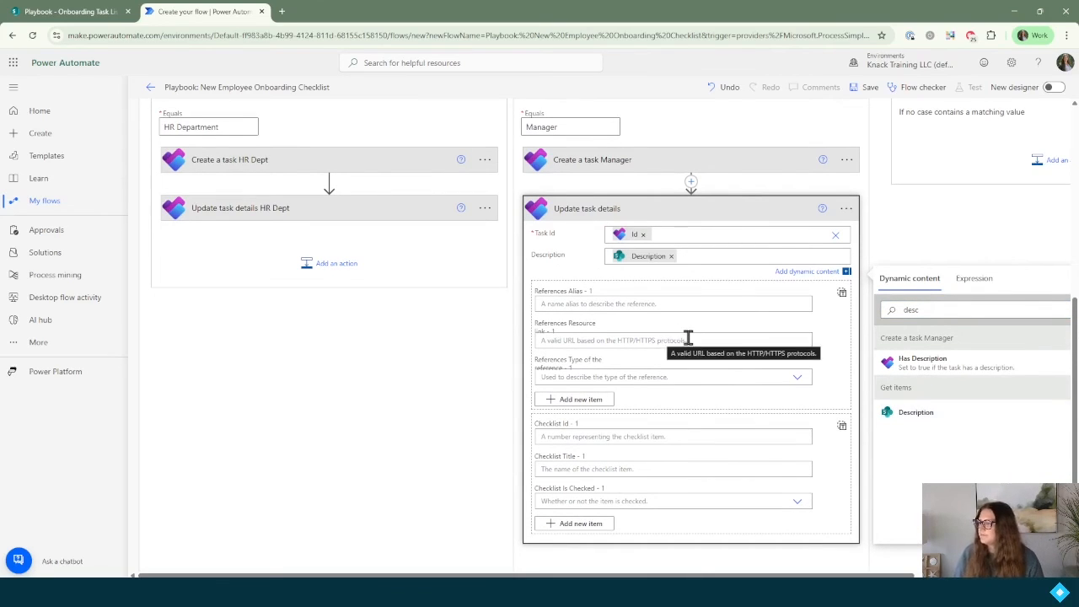
{"action": "left_click", "coordinate": [846, 208]}
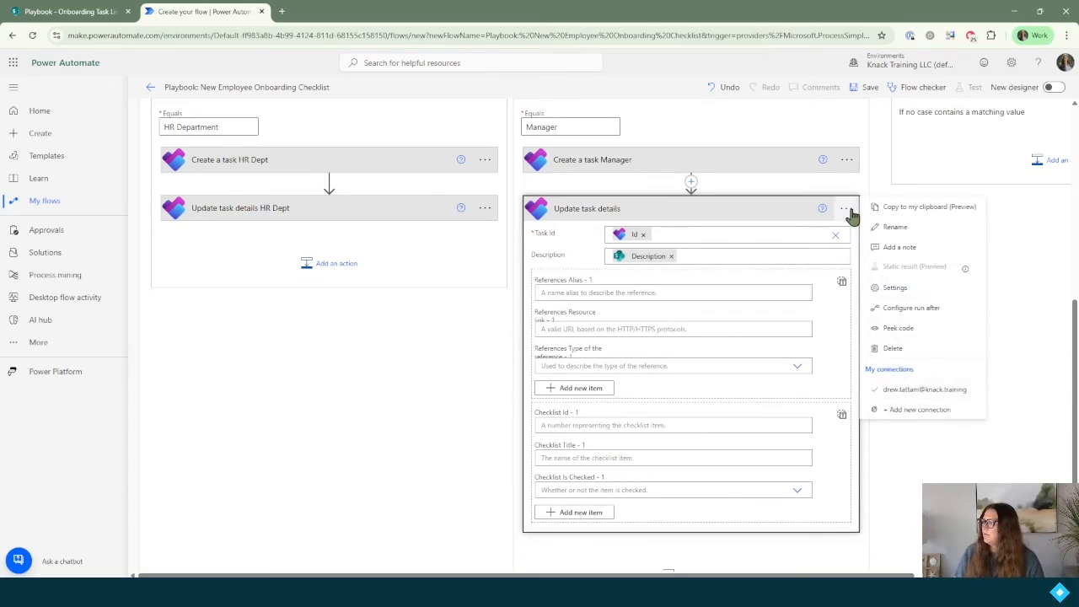
{"action": "left_click", "coordinate": [896, 229]}
{"action": "type", "text": "Manager"}
{"action": "key", "text": "Return"}
Step: Collapse the update step and review the SharePoint Onboarding Task List before returning
{"action": "scroll", "coordinate": [885, 287], "scroll_direction": "up", "scroll_amount": 1}
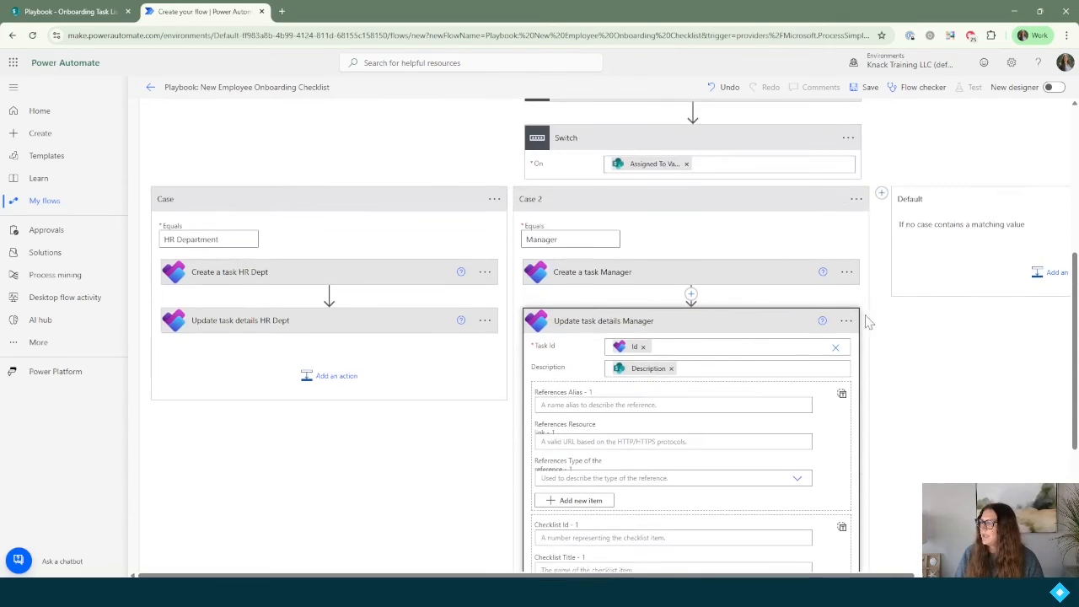
{"action": "left_click", "coordinate": [655, 334]}
{"action": "left_click", "coordinate": [67, 11]}
{"action": "scroll", "coordinate": [510, 447], "scroll_direction": "down", "scroll_amount": 2}
{"action": "scroll", "coordinate": [510, 446], "scroll_direction": "down", "scroll_amount": 1}
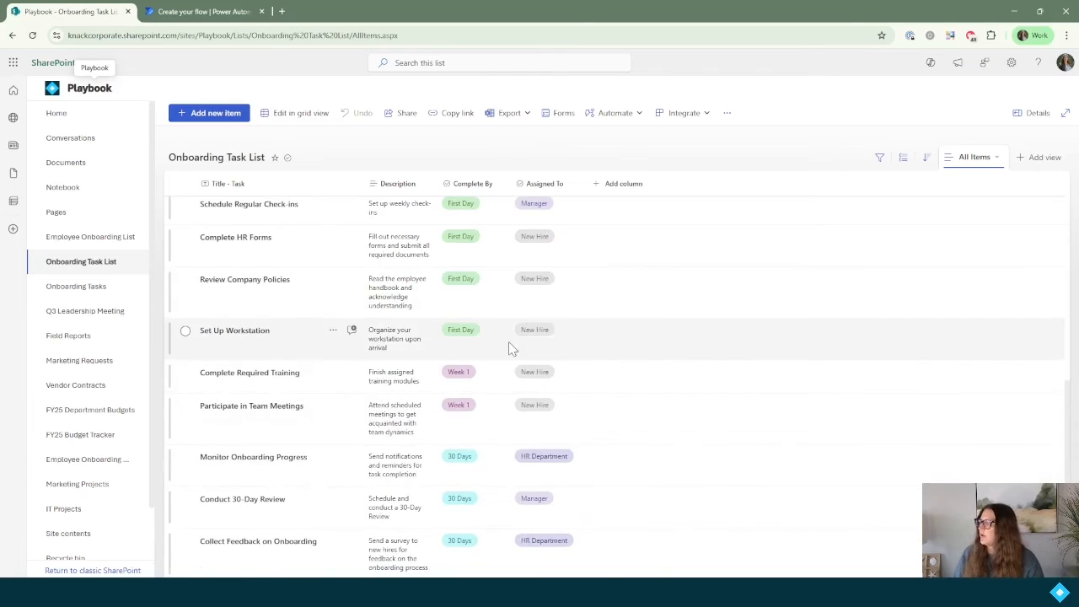
{"action": "left_click", "coordinate": [203, 11]}
Step: Add Case 3 matching 'New Hire' and search its actions for 'create a task'
{"action": "left_click", "coordinate": [881, 238]}
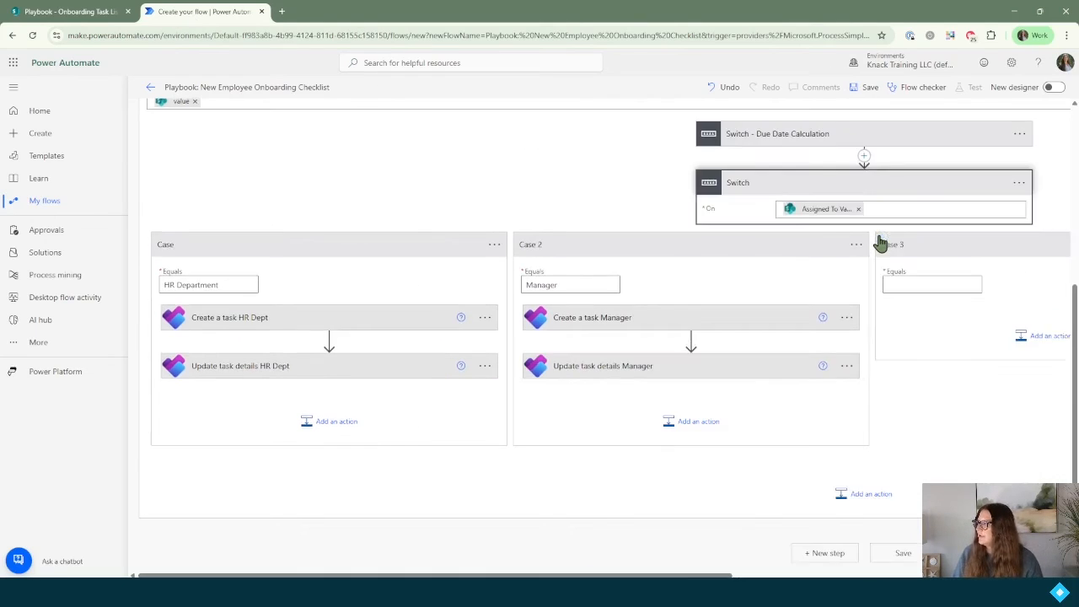
{"action": "left_click", "coordinate": [919, 284]}
{"action": "type", "text": "New Hire"}
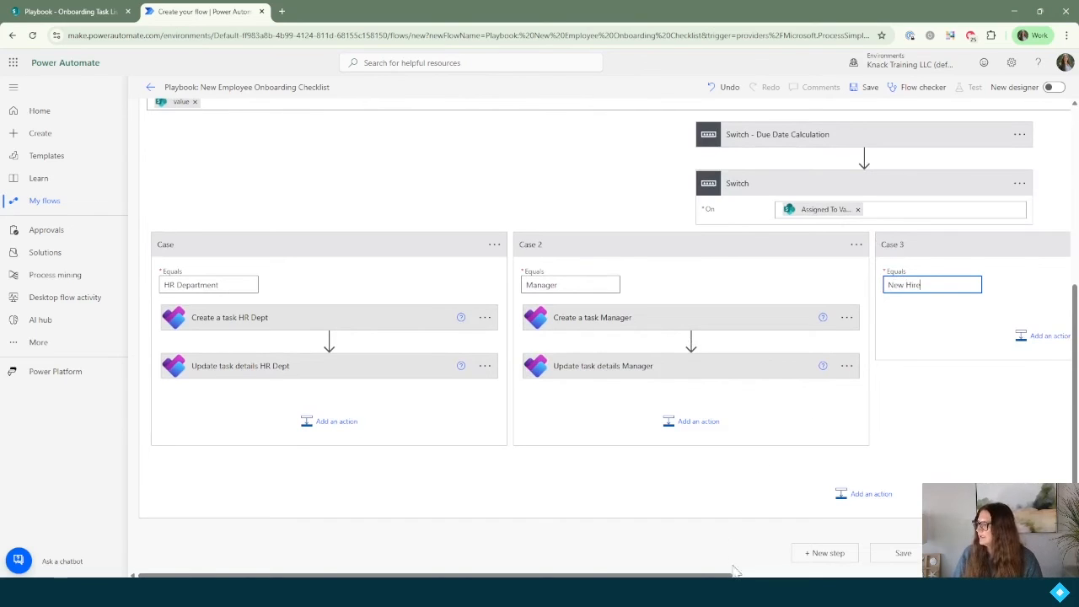
{"action": "left_click_drag", "start_coordinate": [730, 576], "coordinate": [920, 576]}
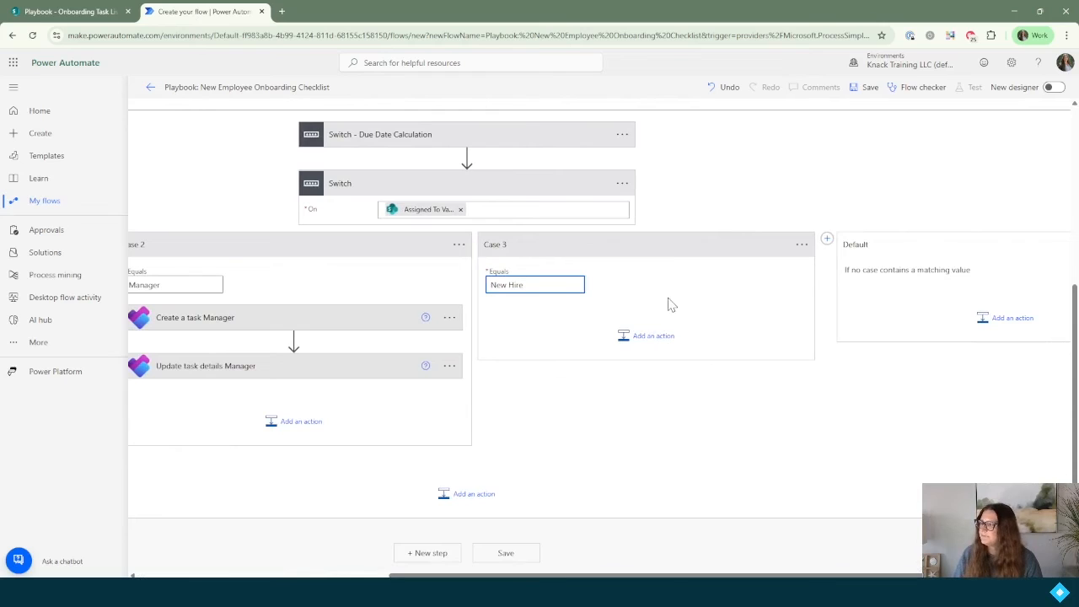
{"action": "left_click", "coordinate": [650, 336]}
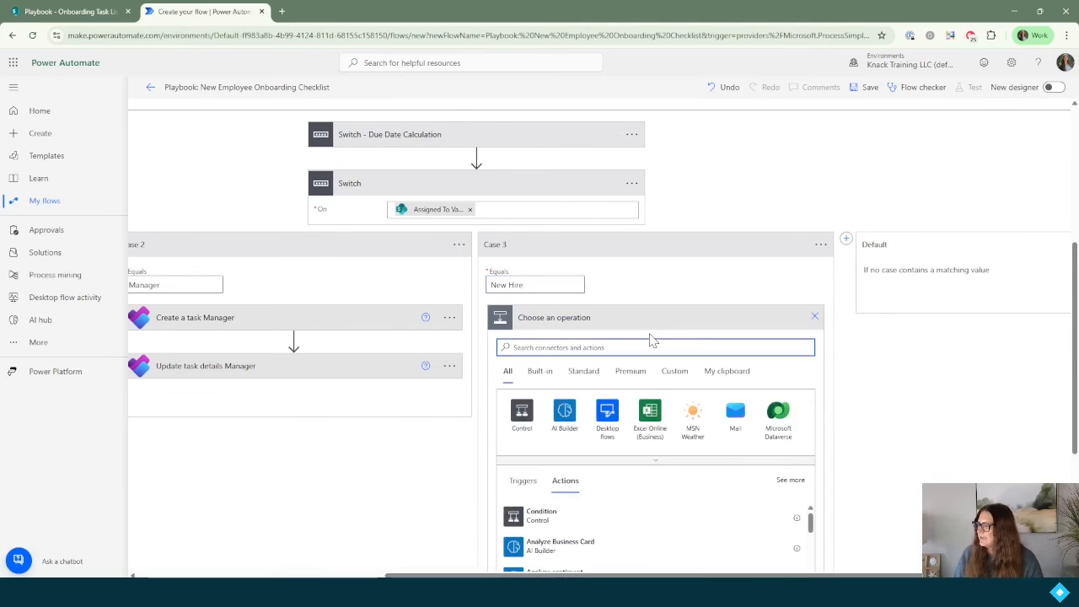
{"action": "type", "text": "create a task"}
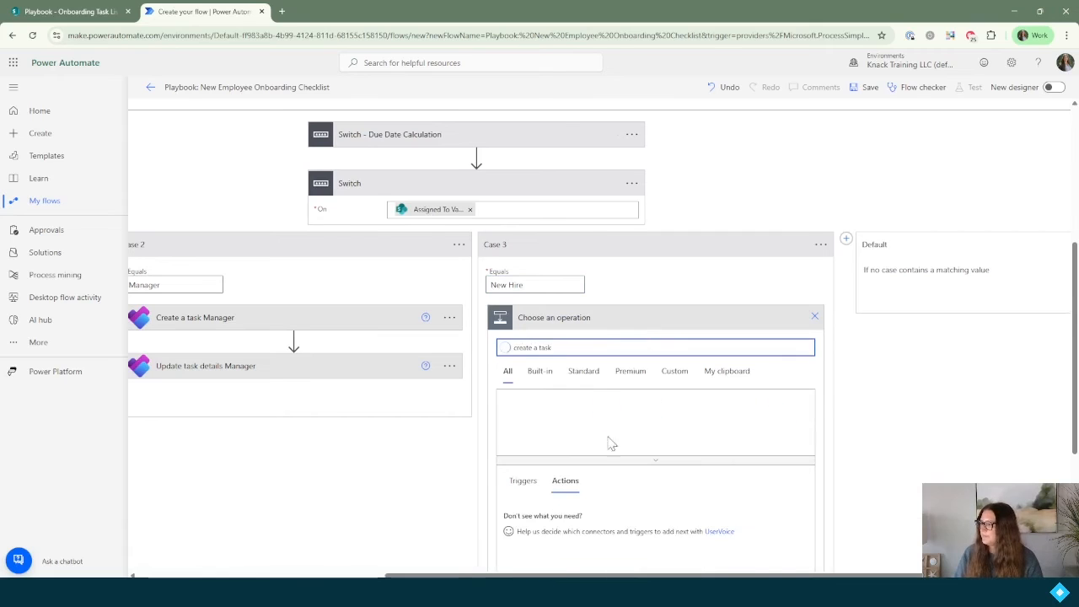
Step: Add Planner Create a task using the Playbook group and Onboarding Tasks plan
{"action": "left_click", "coordinate": [566, 550]}
{"action": "left_click", "coordinate": [639, 342]}
{"action": "type", "text": "P"}
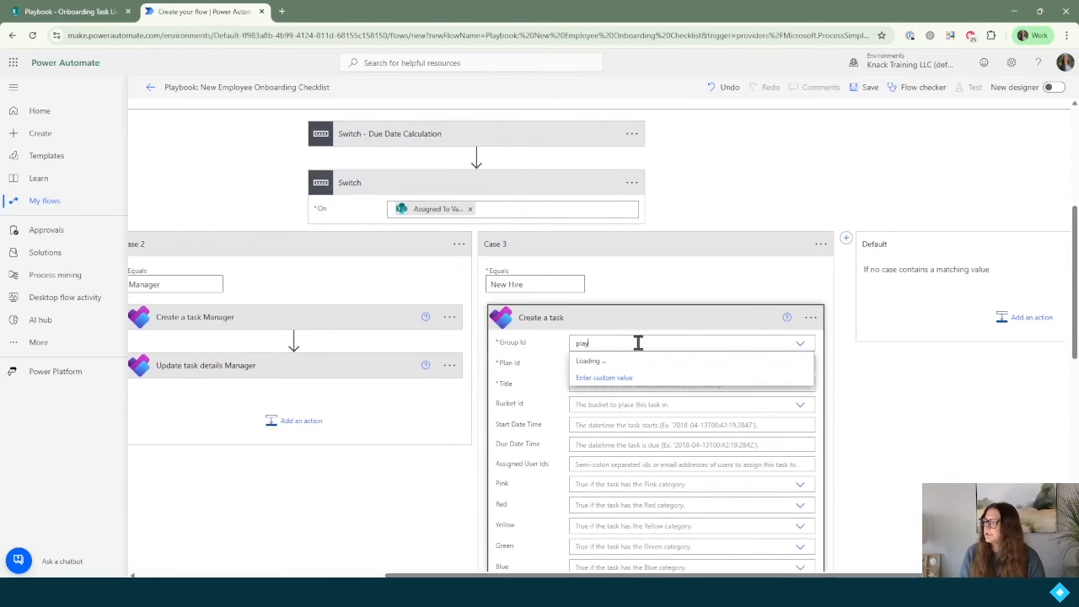
{"action": "type", "text": "laybook"}
{"action": "left_click", "coordinate": [641, 357]}
{"action": "left_click", "coordinate": [604, 363]}
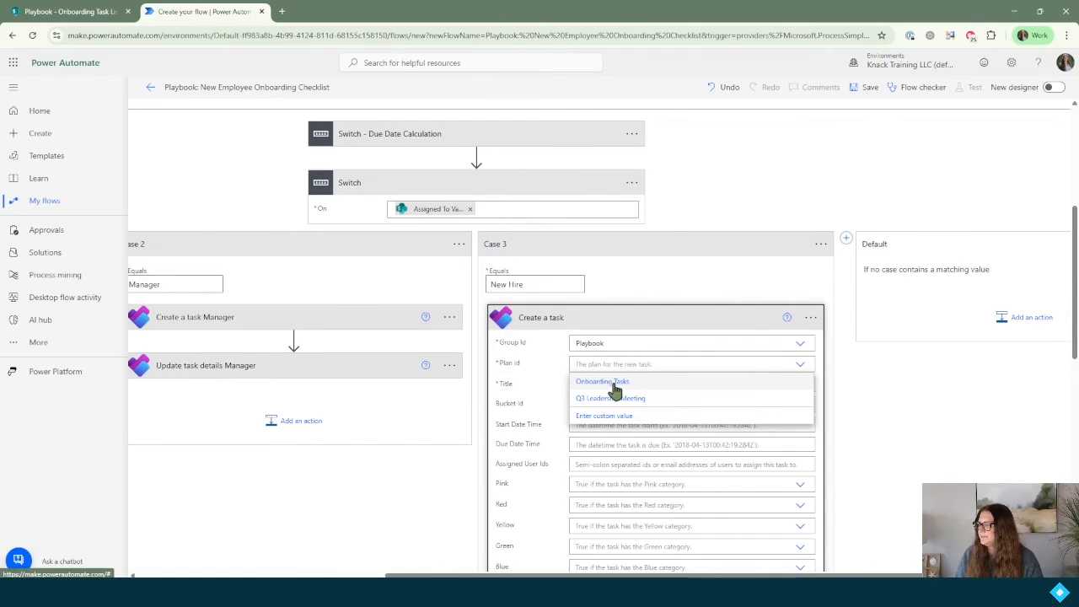
{"action": "left_click", "coordinate": [614, 382]}
Step: Set the task title from the item's Title and use the New Employee bucket
{"action": "left_click", "coordinate": [933, 385]}
{"action": "type", "text": "title"}
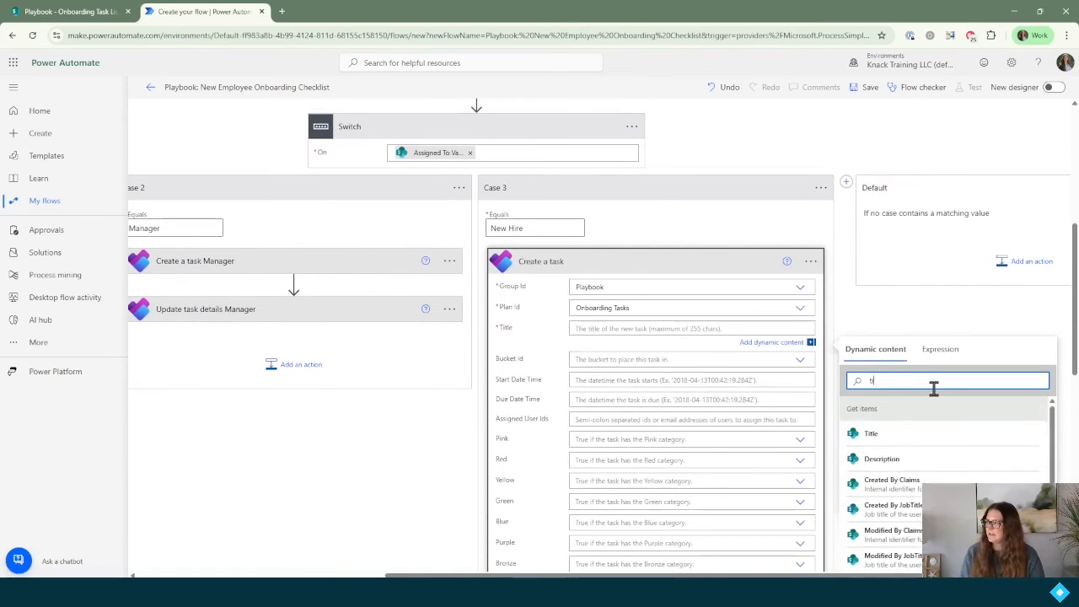
{"action": "left_click", "coordinate": [869, 436]}
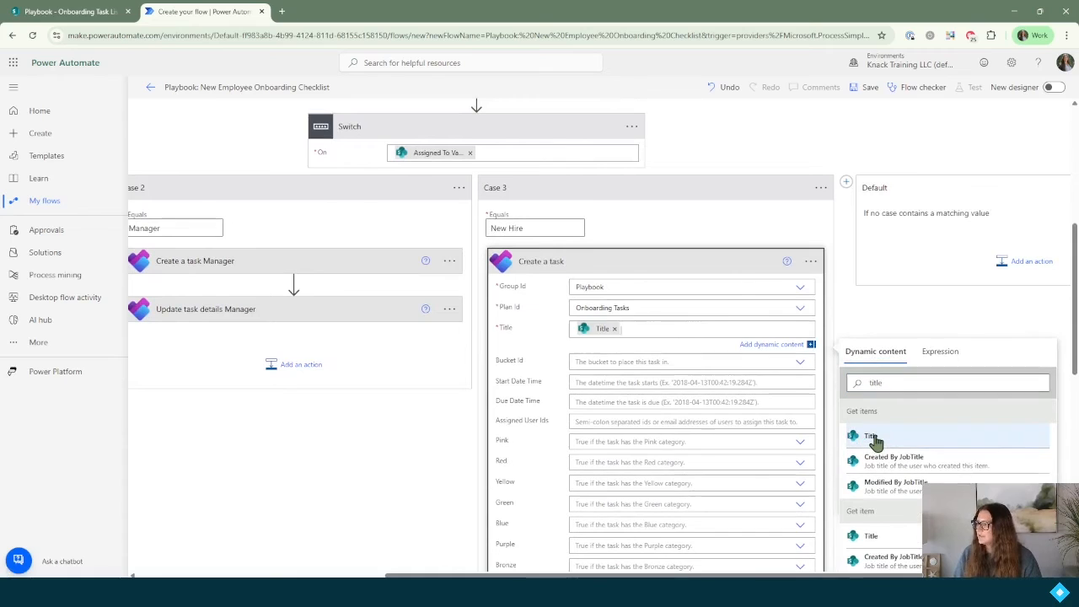
{"action": "left_click", "coordinate": [601, 362]}
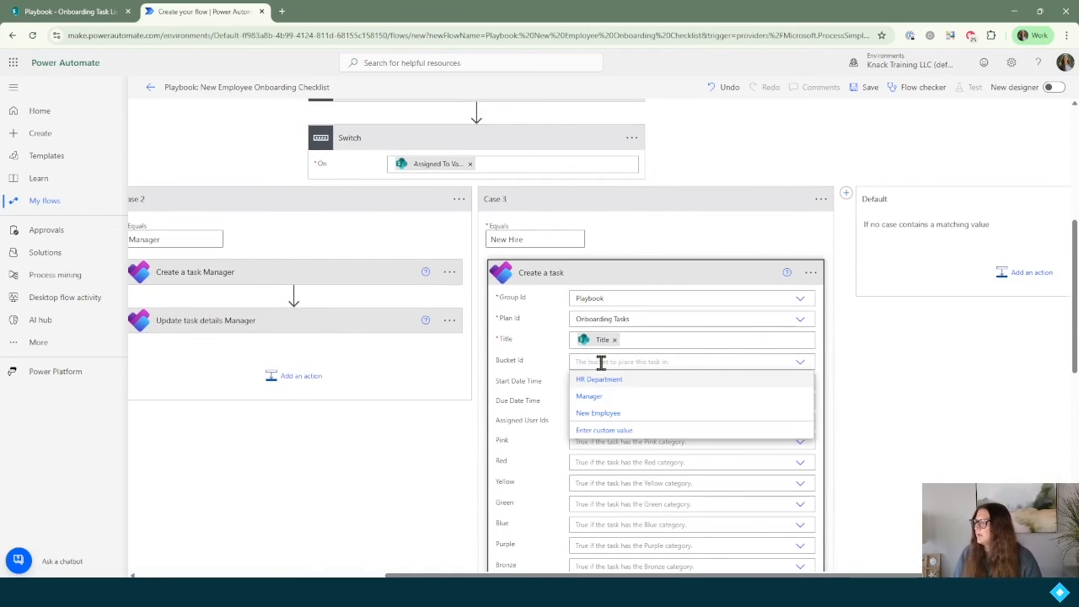
{"action": "left_click", "coordinate": [612, 415]}
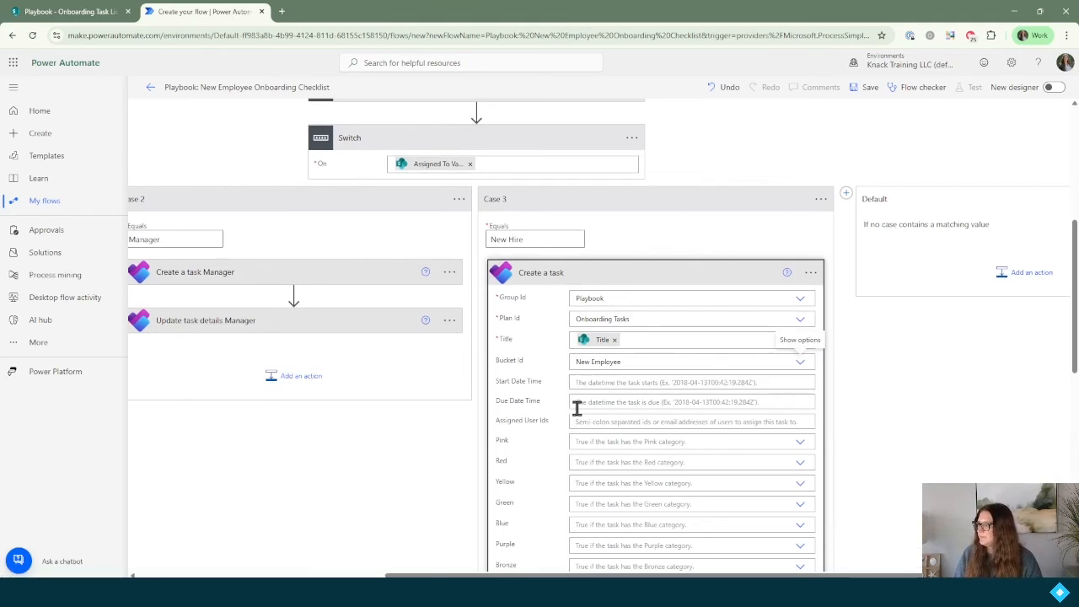
Step: Set Due Date Time to varDueDate and Assigned User Ids to Employee Email
{"action": "scroll", "coordinate": [595, 361], "scroll_direction": "down", "scroll_amount": 1}
{"action": "left_click", "coordinate": [599, 349]}
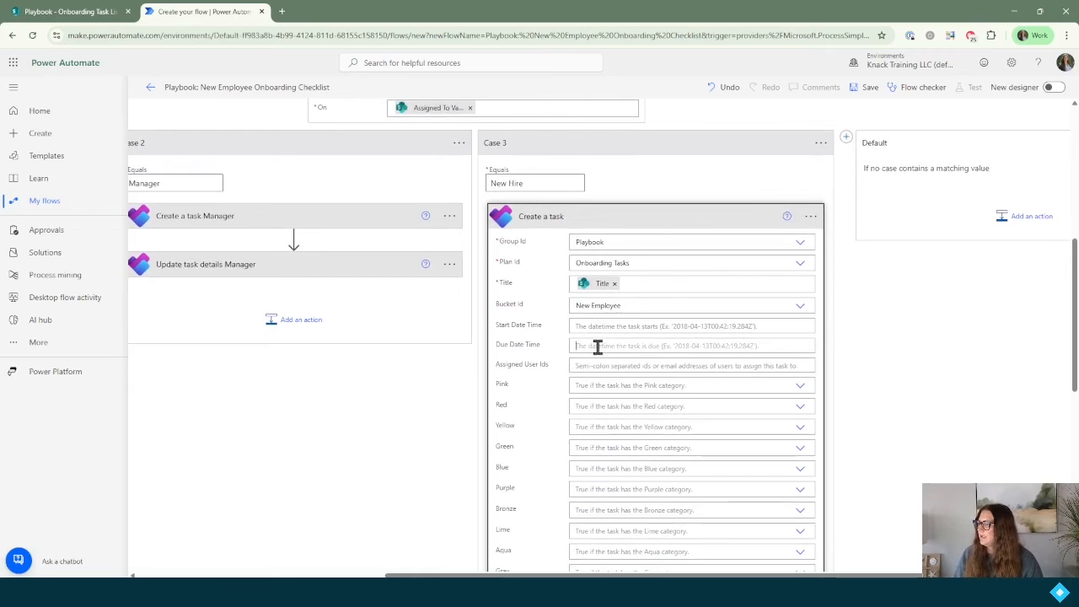
{"action": "left_click", "coordinate": [879, 455]}
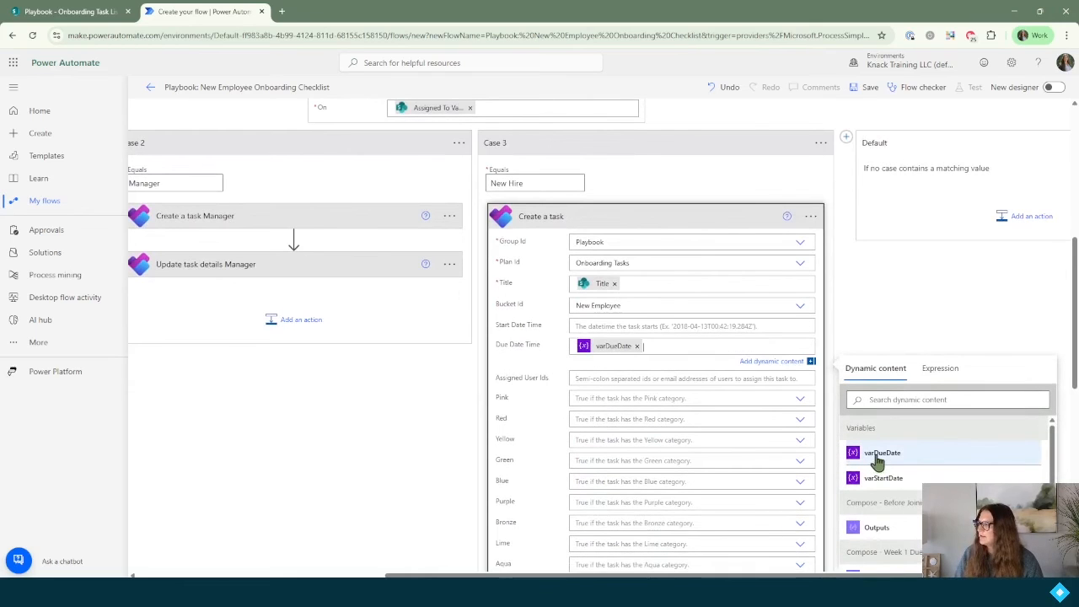
{"action": "left_click", "coordinate": [620, 379]}
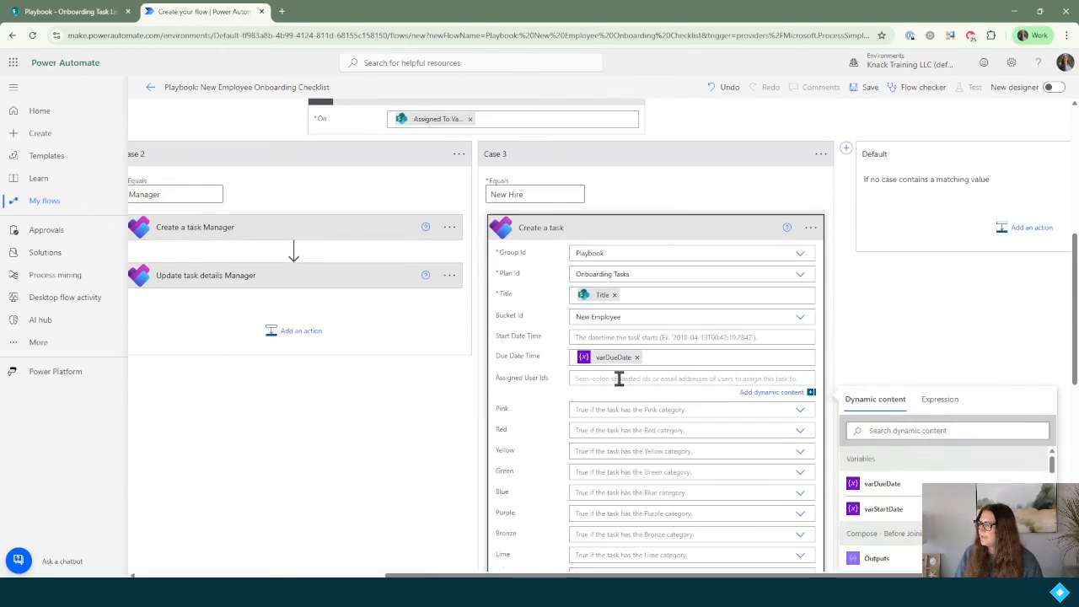
{"action": "scroll", "coordinate": [674, 380], "scroll_direction": "down", "scroll_amount": 1}
{"action": "left_click", "coordinate": [942, 376]}
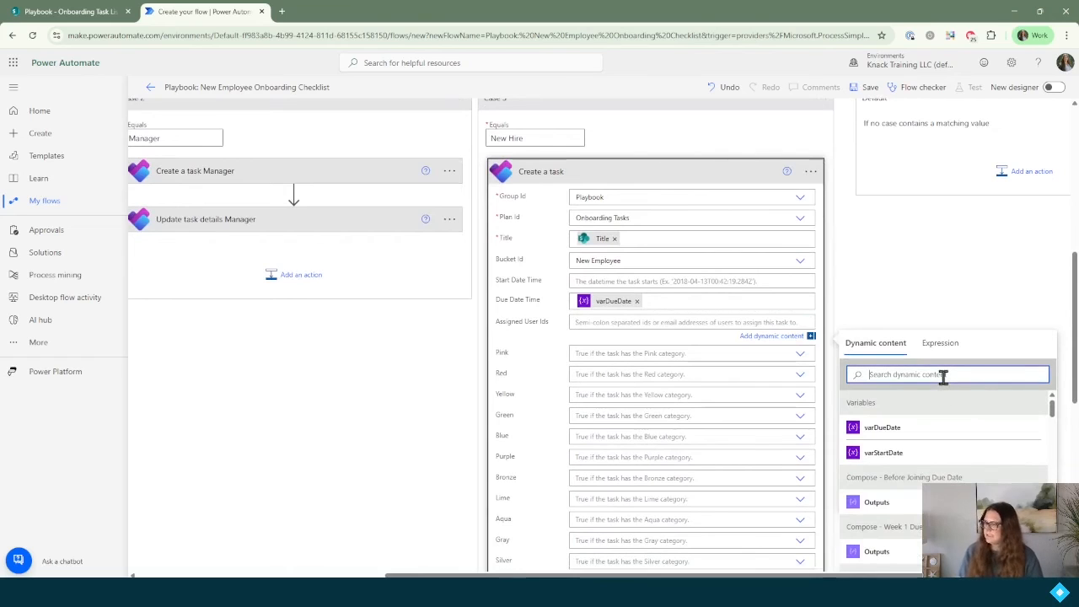
{"action": "type", "text": "email"}
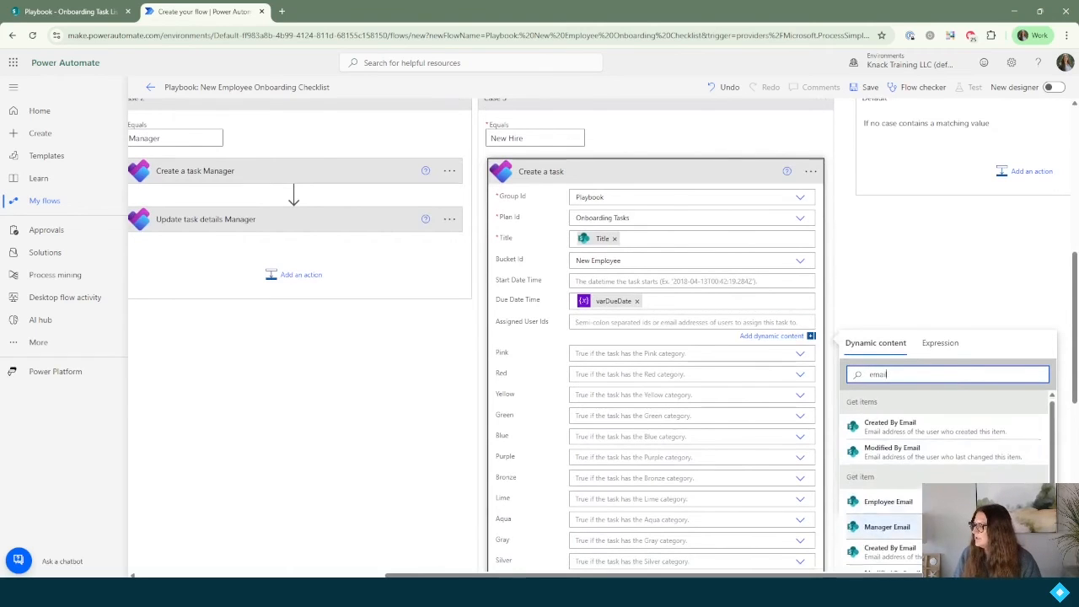
{"action": "scroll", "coordinate": [936, 447], "scroll_direction": "down", "scroll_amount": 2}
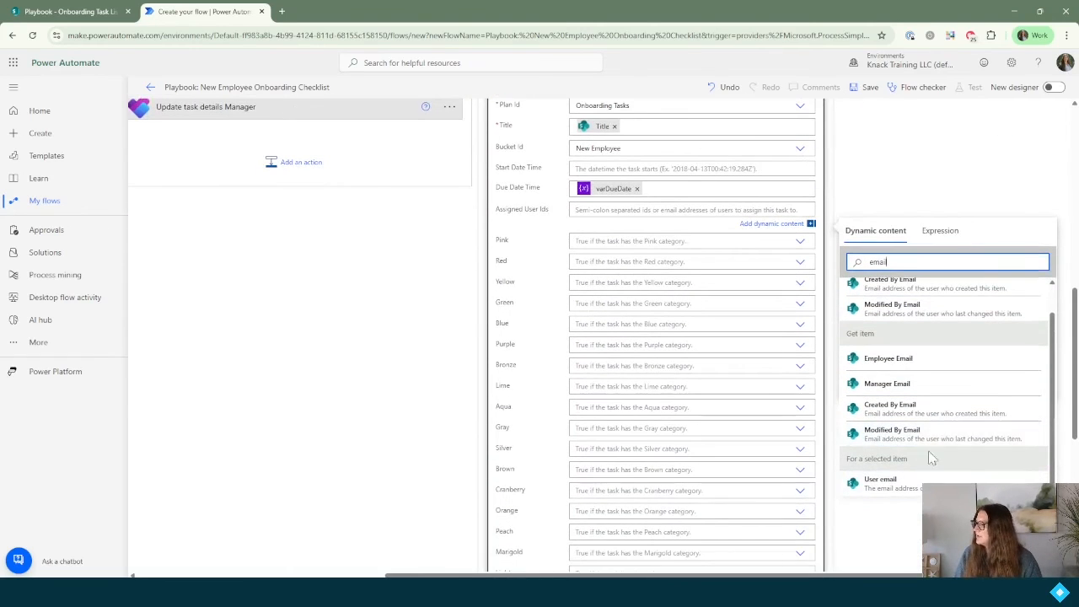
{"action": "scroll", "coordinate": [932, 456], "scroll_direction": "up", "scroll_amount": 1}
{"action": "left_click", "coordinate": [898, 397]}
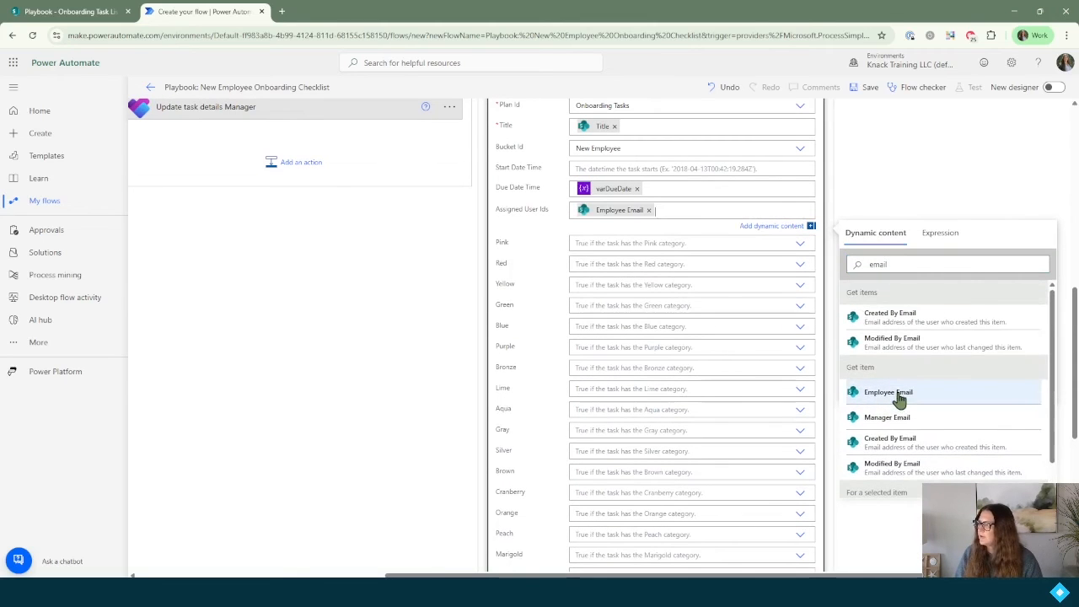
Step: Rename the step to 'Create a task New Employee'
{"action": "scroll", "coordinate": [682, 369], "scroll_direction": "up", "scroll_amount": 2}
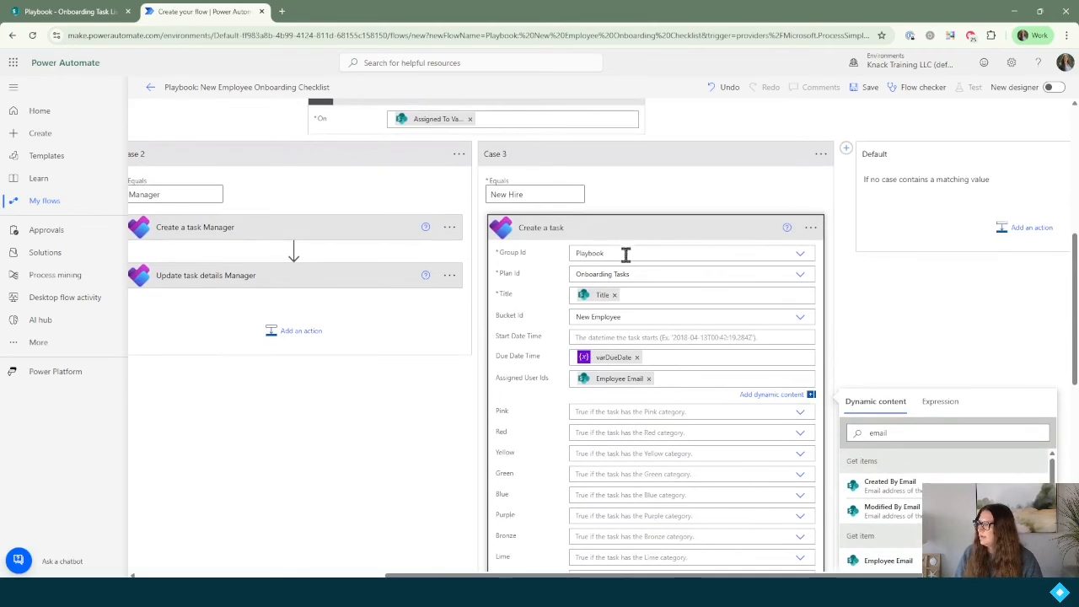
{"action": "left_click", "coordinate": [811, 228]}
{"action": "left_click", "coordinate": [848, 244]}
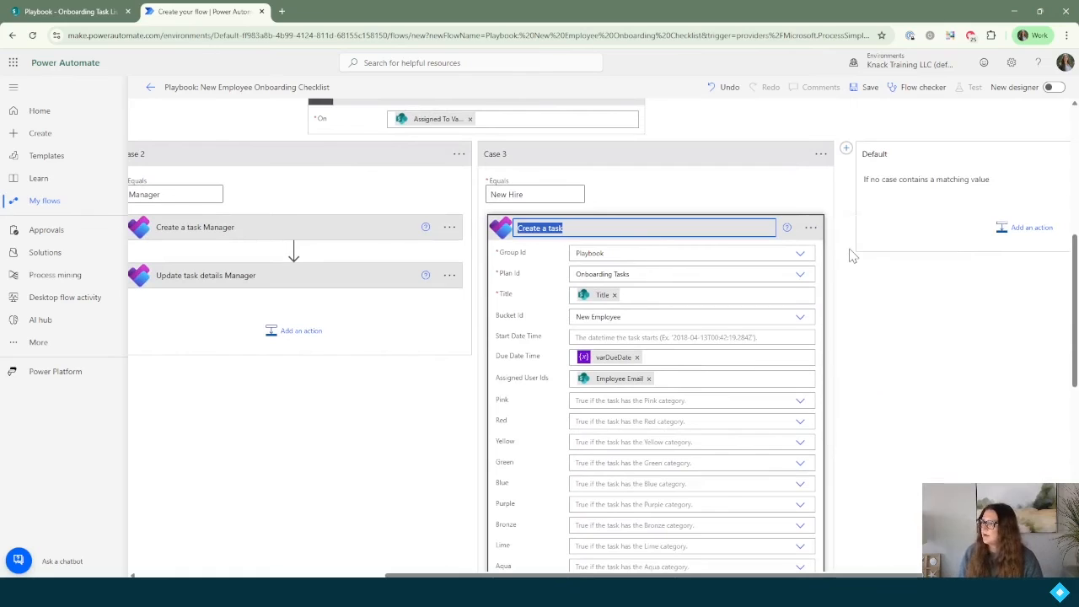
{"action": "type", "text": "New Employee"}
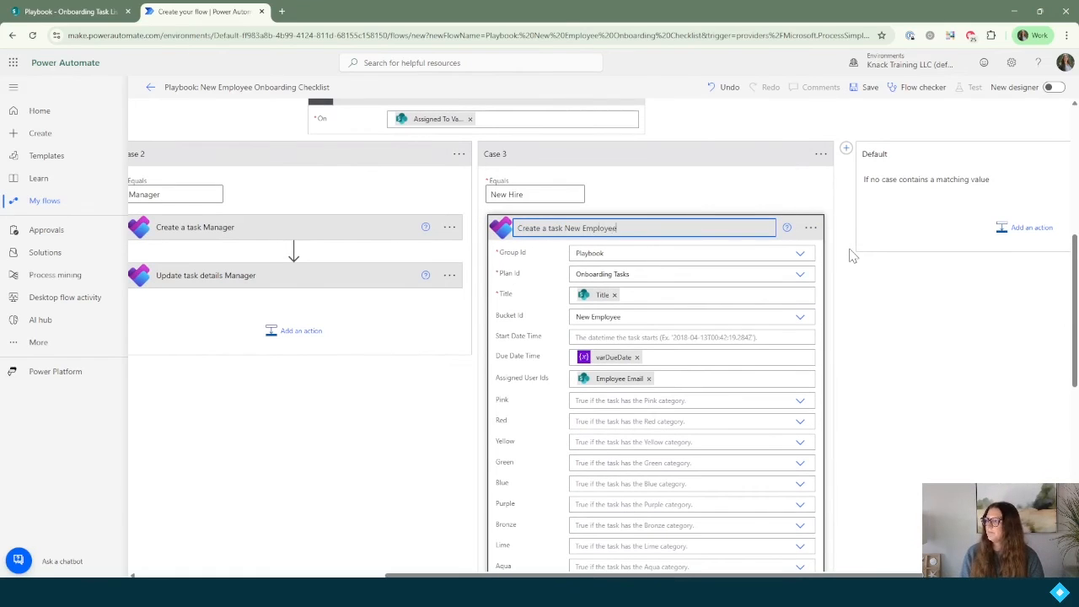
{"action": "left_click", "coordinate": [657, 238]}
Step: Add Planner Update task details to the New Hire case with Task Id set to the new task's Id
{"action": "left_click", "coordinate": [645, 379]}
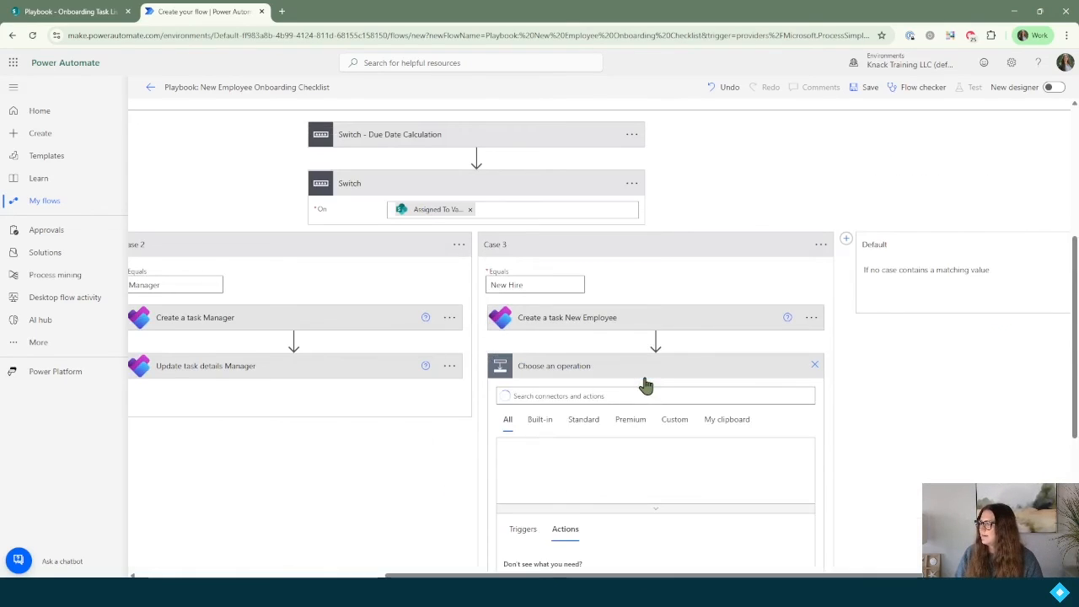
{"action": "type", "text": "upda"}
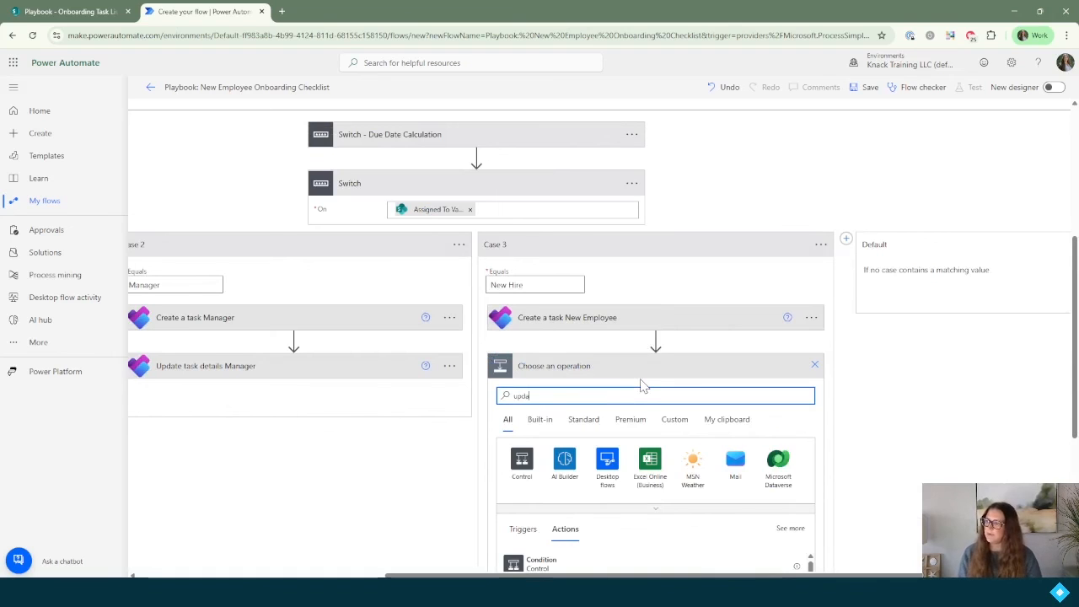
{"action": "type", "text": "te task details"}
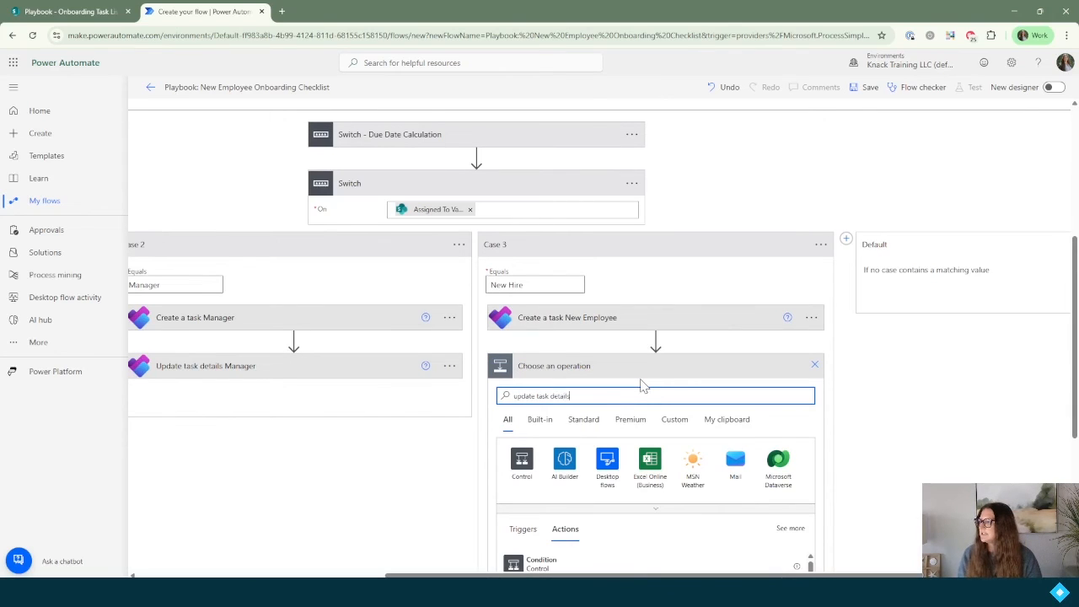
{"action": "scroll", "coordinate": [643, 384], "scroll_direction": "down", "scroll_amount": 3}
{"action": "left_click", "coordinate": [585, 434]}
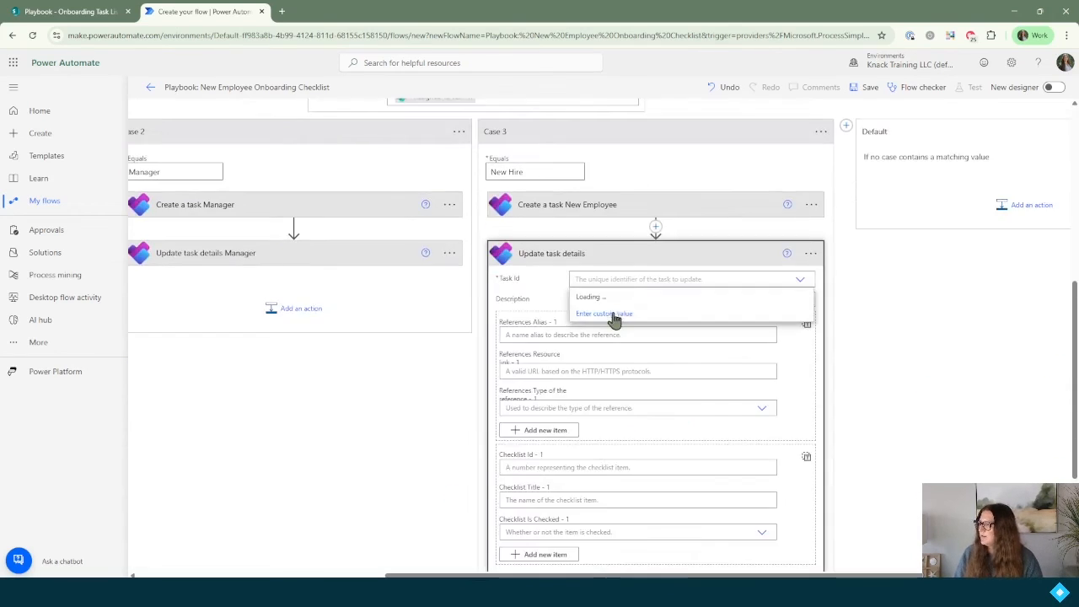
{"action": "left_click", "coordinate": [610, 317]}
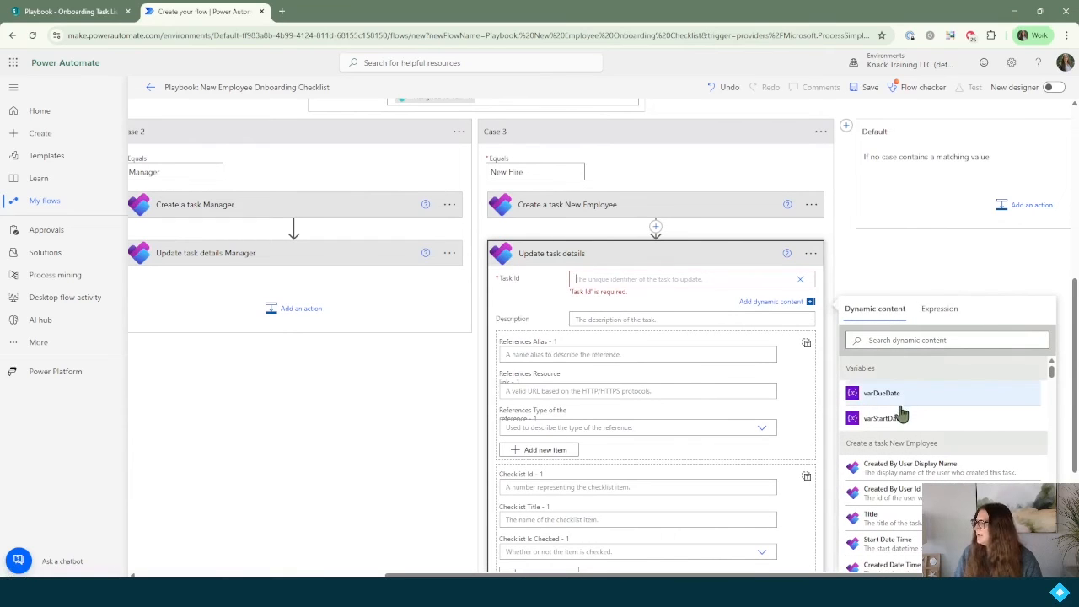
{"action": "left_click", "coordinate": [891, 339]}
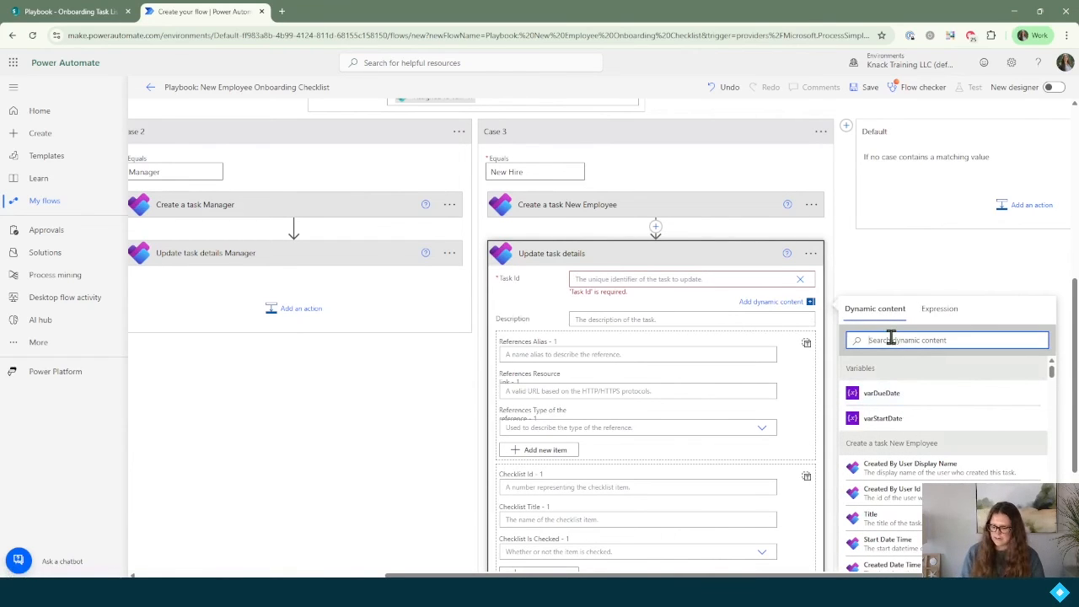
{"action": "type", "text": "id"}
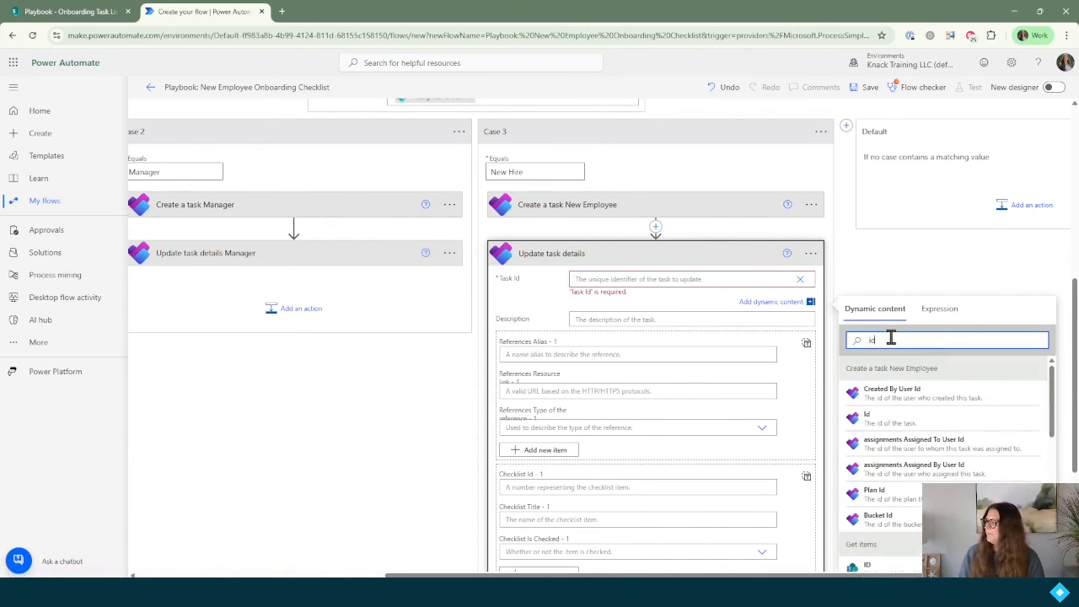
{"action": "left_click", "coordinate": [899, 422]}
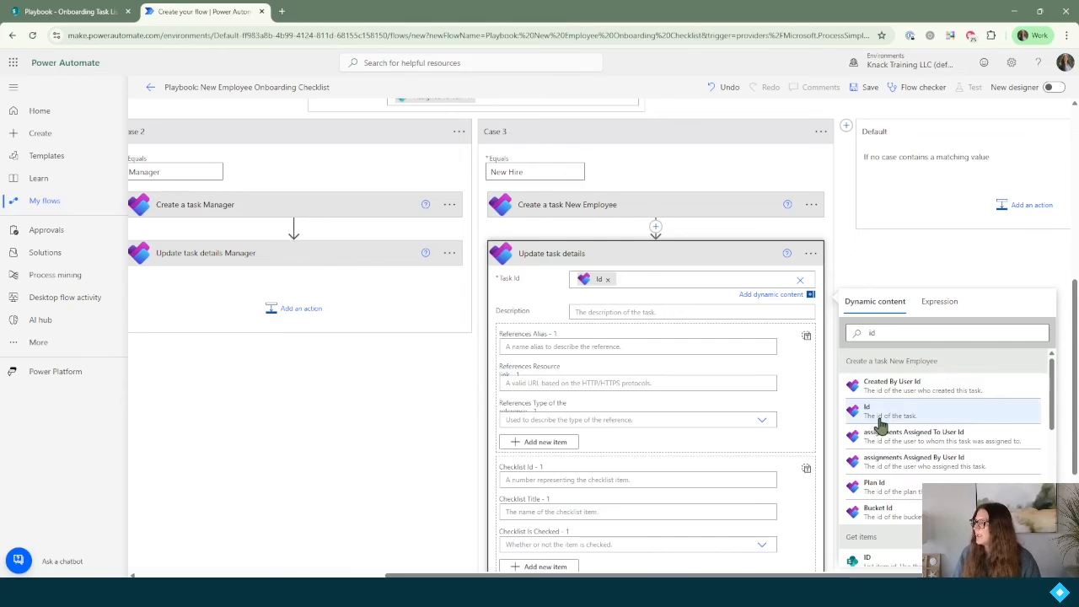
Step: Fill Description with the item's Description and rename the step 'Update task details New Employee'
{"action": "left_click", "coordinate": [642, 313]}
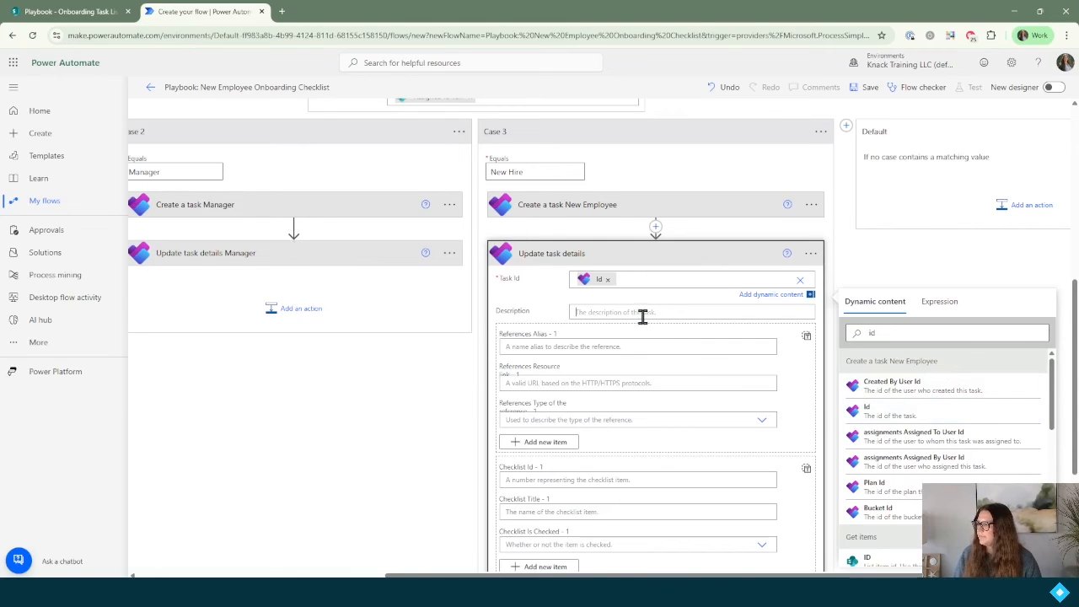
{"action": "left_click", "coordinate": [921, 363]}
{"action": "type", "text": "descr"}
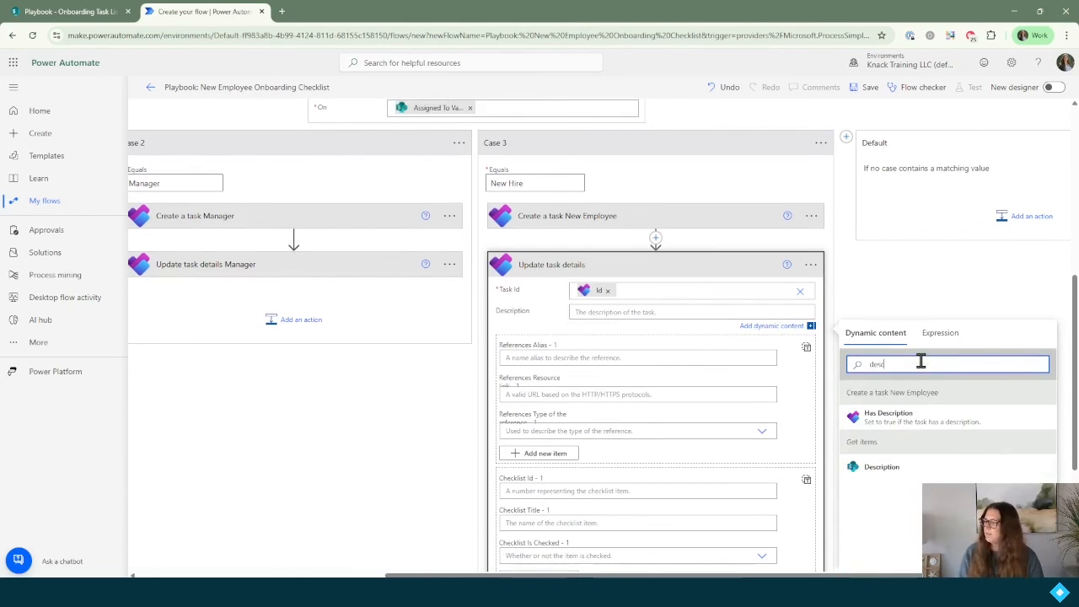
{"action": "left_click", "coordinate": [882, 467]}
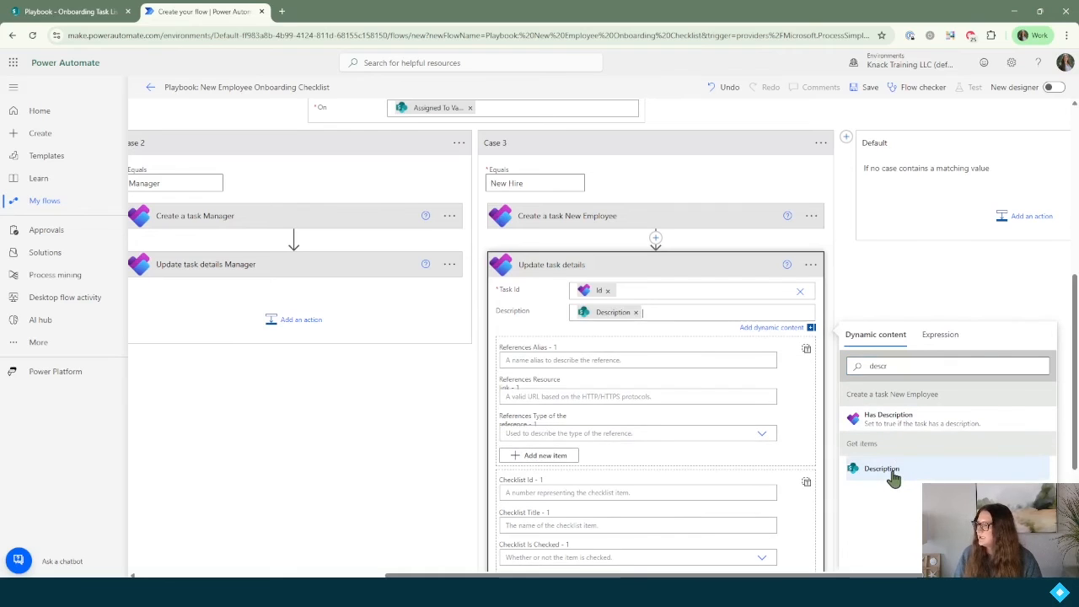
{"action": "left_click", "coordinate": [811, 264]}
{"action": "left_click", "coordinate": [863, 284]}
{"action": "type", "text": "New Employee"}
{"action": "key", "text": "Return"}
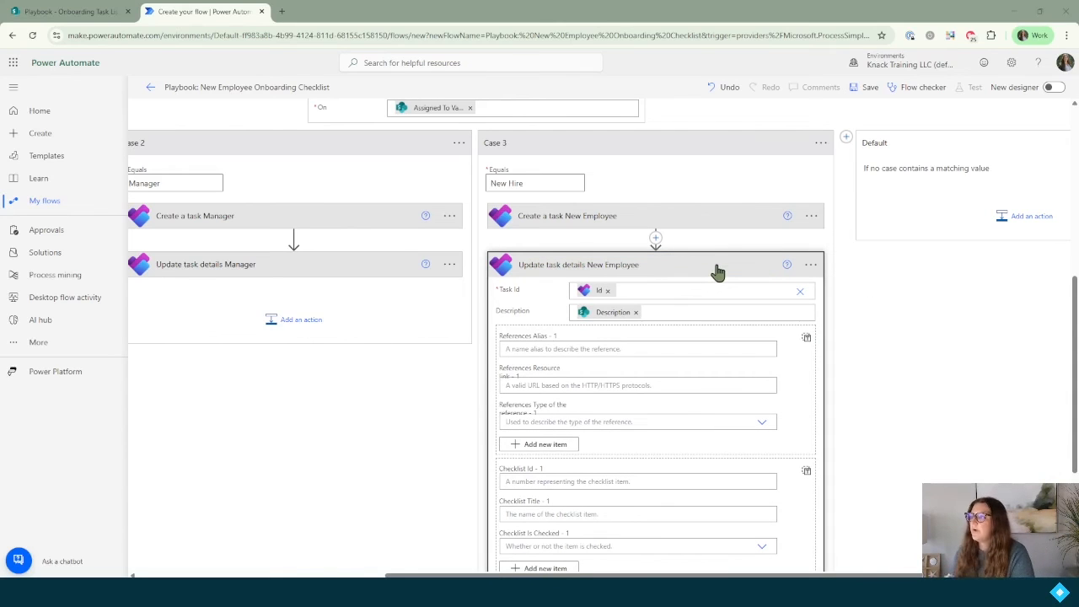
{"action": "left_click", "coordinate": [716, 268]}
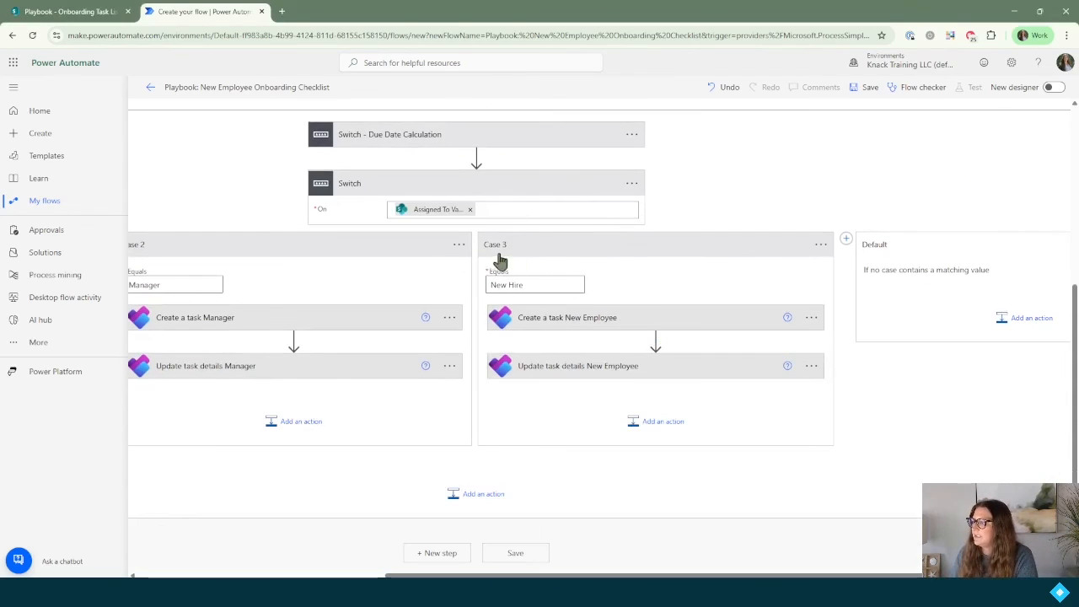
Step: Rename the second switch 'Switch - Create Task', then check Switch - Due Date Calculation's cases
{"action": "left_click", "coordinate": [435, 188]}
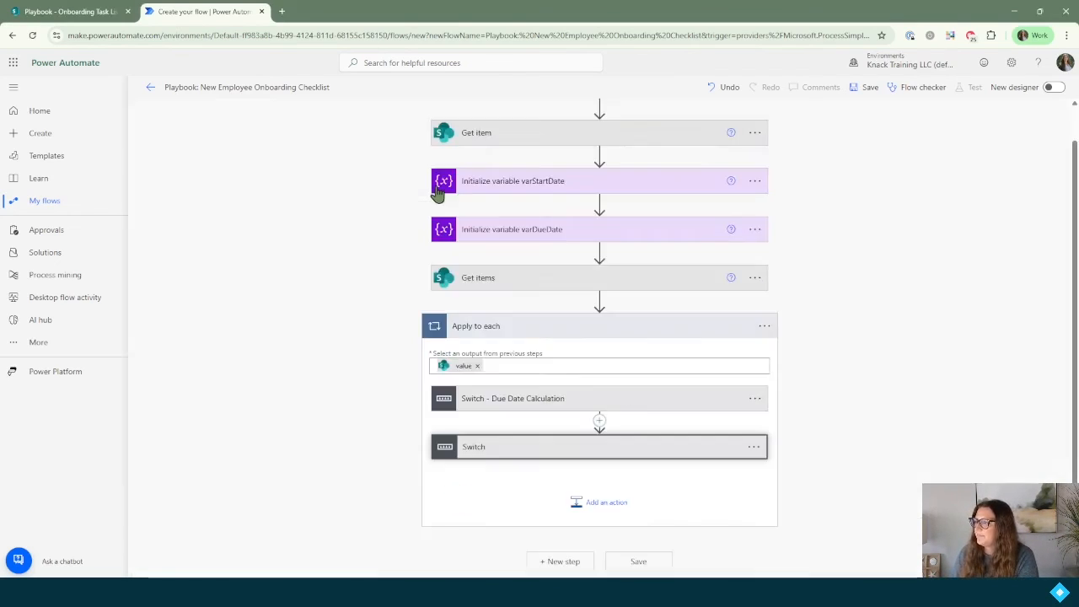
{"action": "left_click", "coordinate": [754, 448]}
{"action": "left_click", "coordinate": [788, 445]}
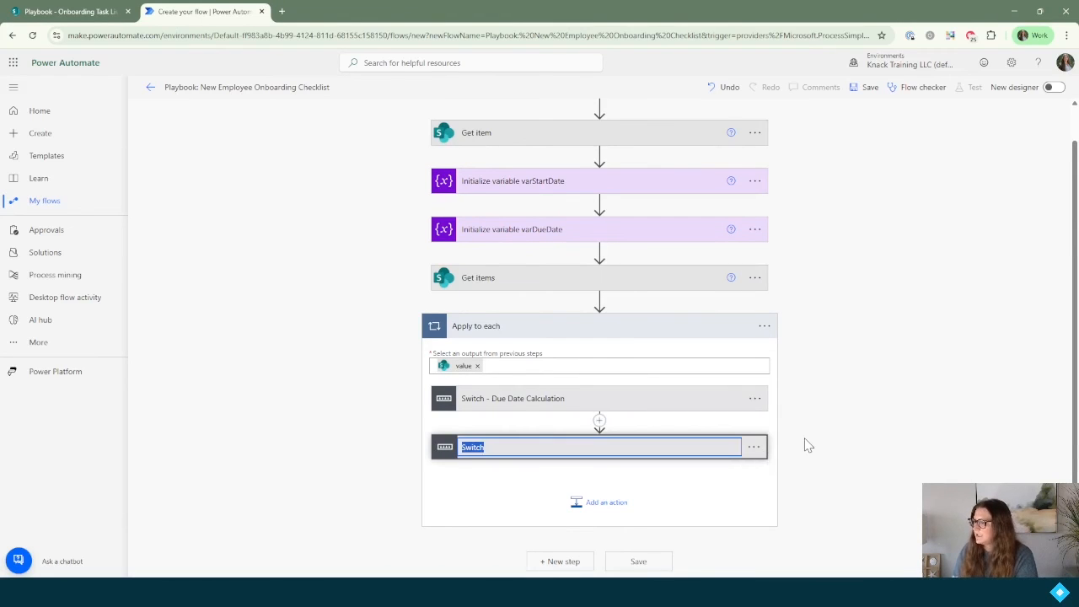
{"action": "key", "text": "End"}
{"action": "type", "text": "- Create Task"}
{"action": "key", "text": "Return"}
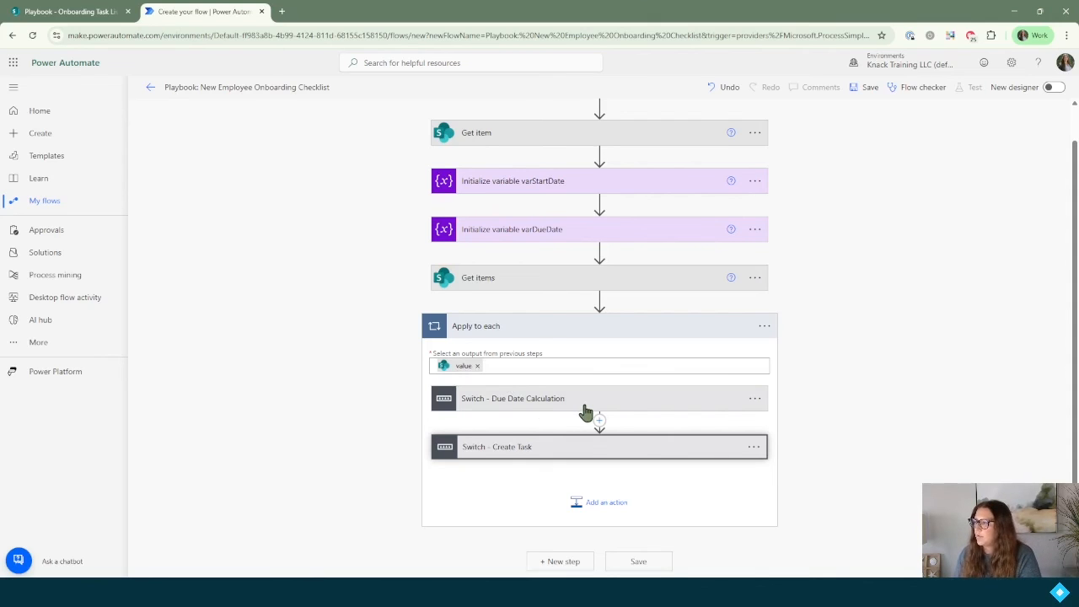
{"action": "left_click", "coordinate": [552, 403]}
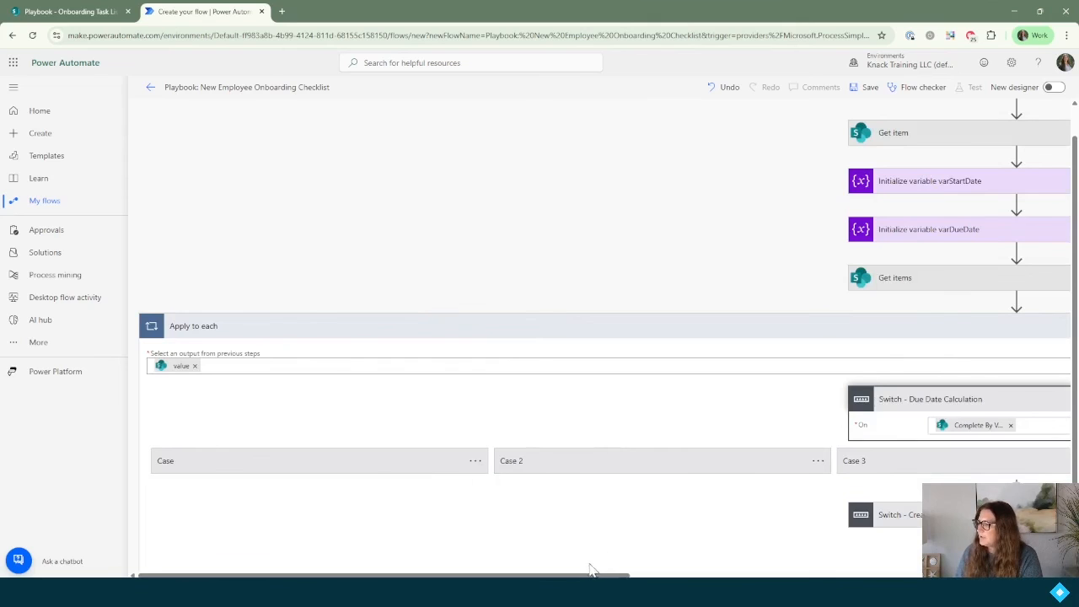
{"action": "left_click", "coordinate": [948, 402]}
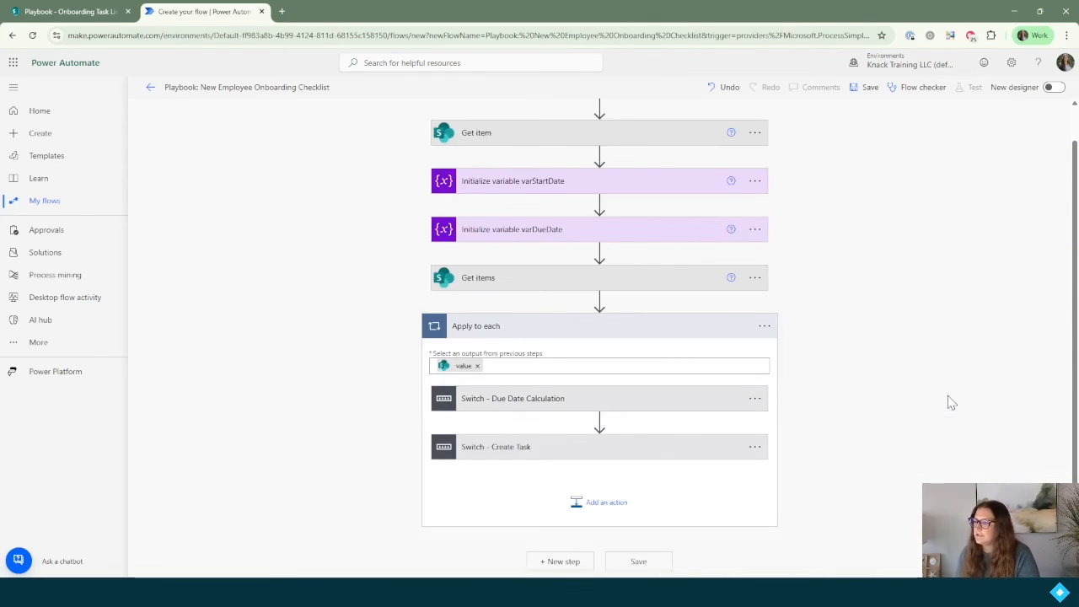
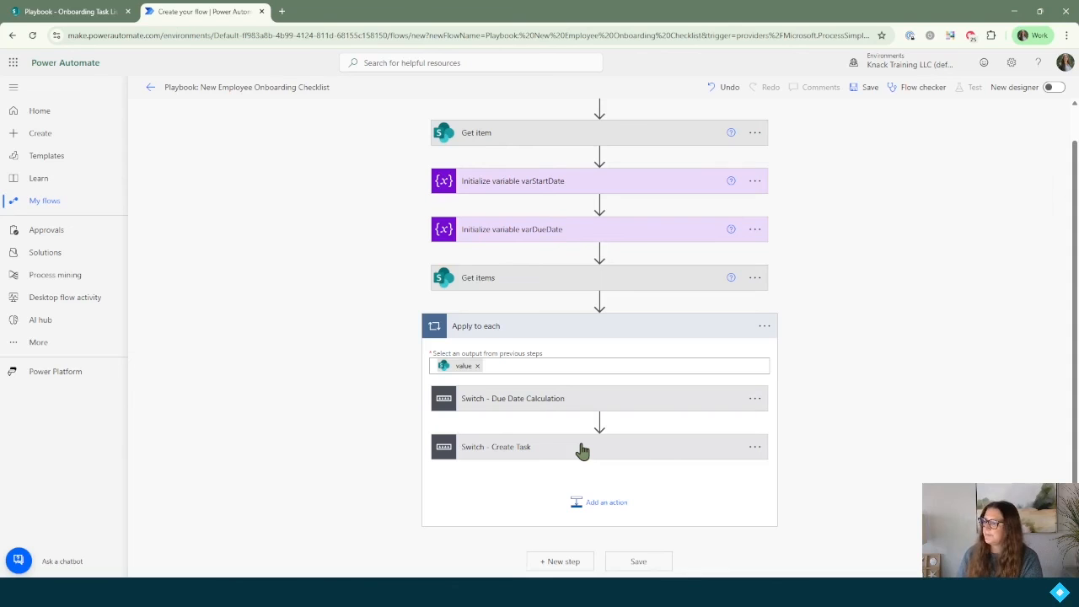
Step: Save the New Employee Onboarding Checklist flow and go back to the SharePoint Onboarding Task List
{"action": "left_click", "coordinate": [857, 87]}
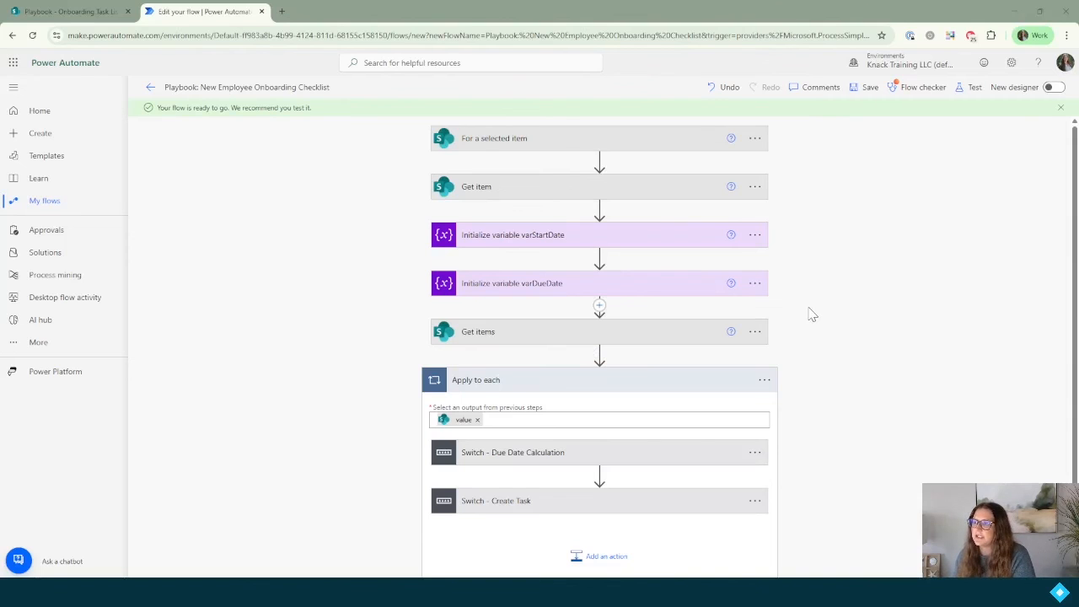
{"action": "left_click", "coordinate": [969, 94]}
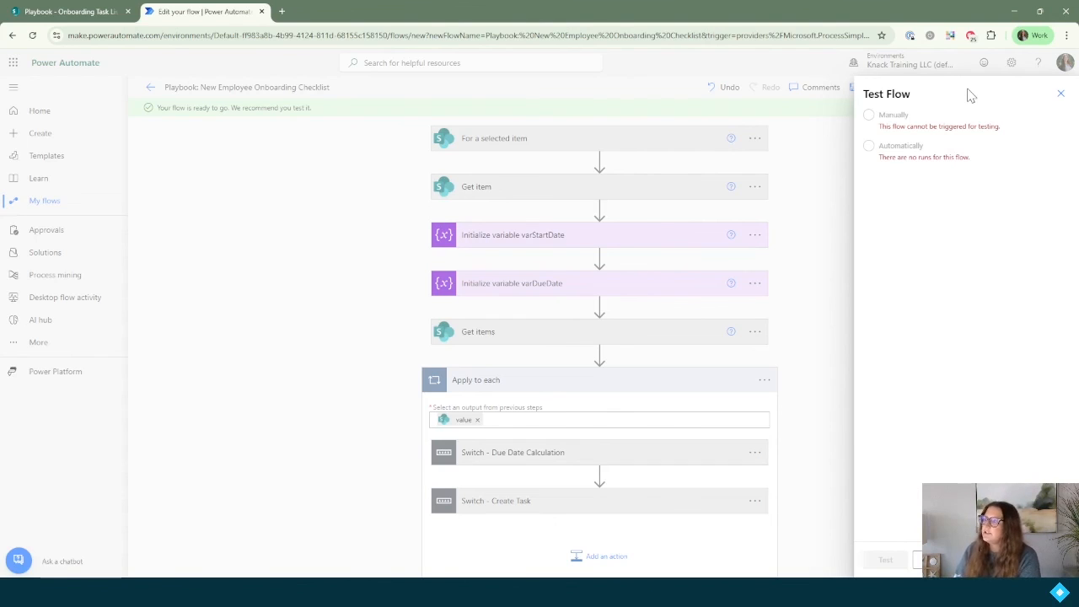
{"action": "left_click", "coordinate": [1058, 95]}
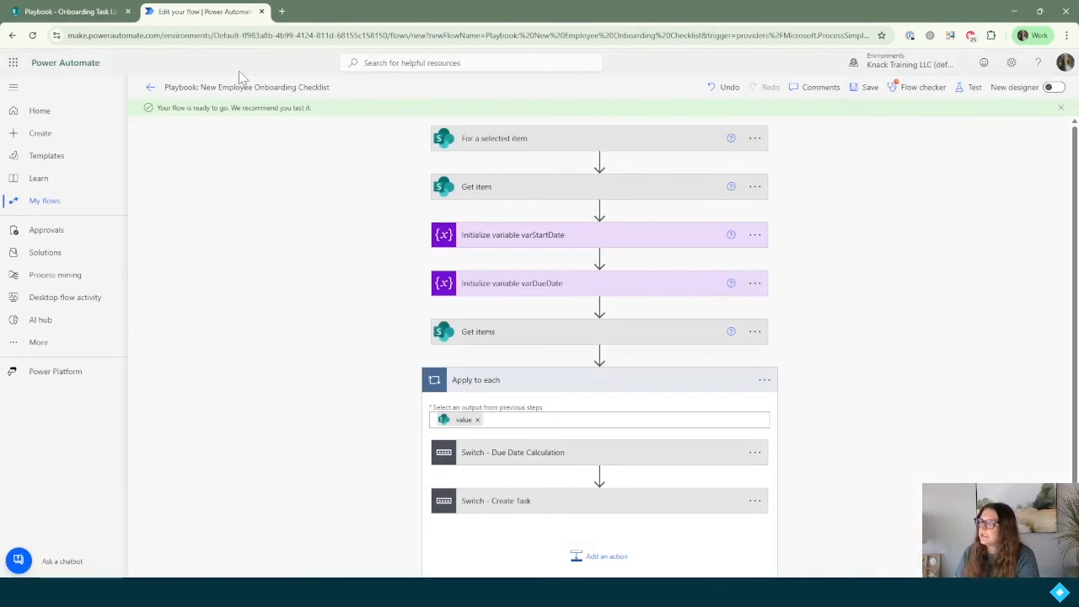
{"action": "left_click", "coordinate": [82, 23]}
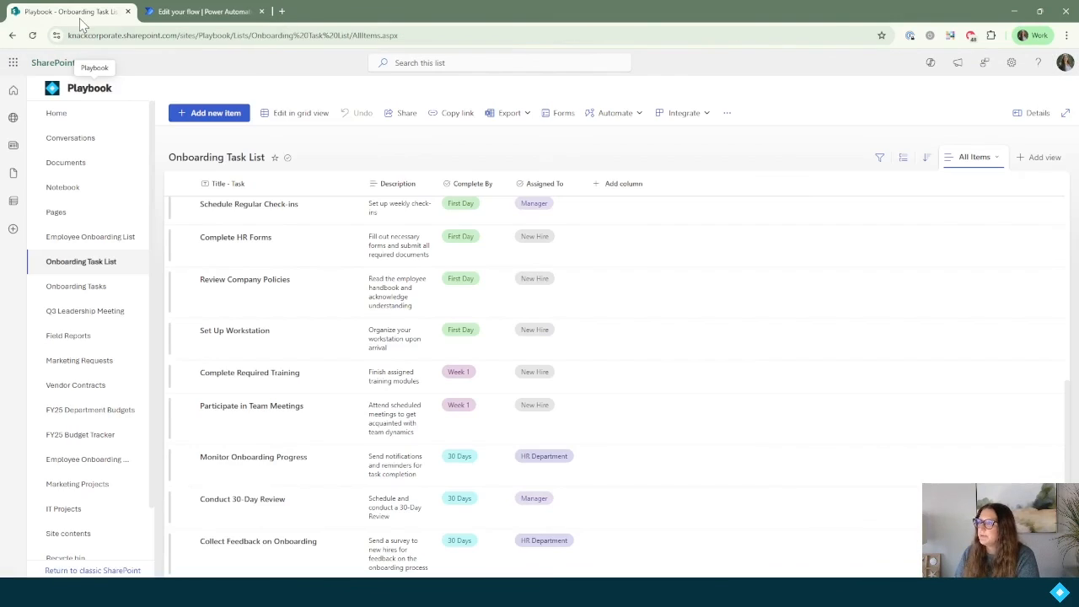
Step: Run Playbook: New Employee Onboarding Checklist on the first Employee Onboarding List entry
{"action": "left_click", "coordinate": [101, 239]}
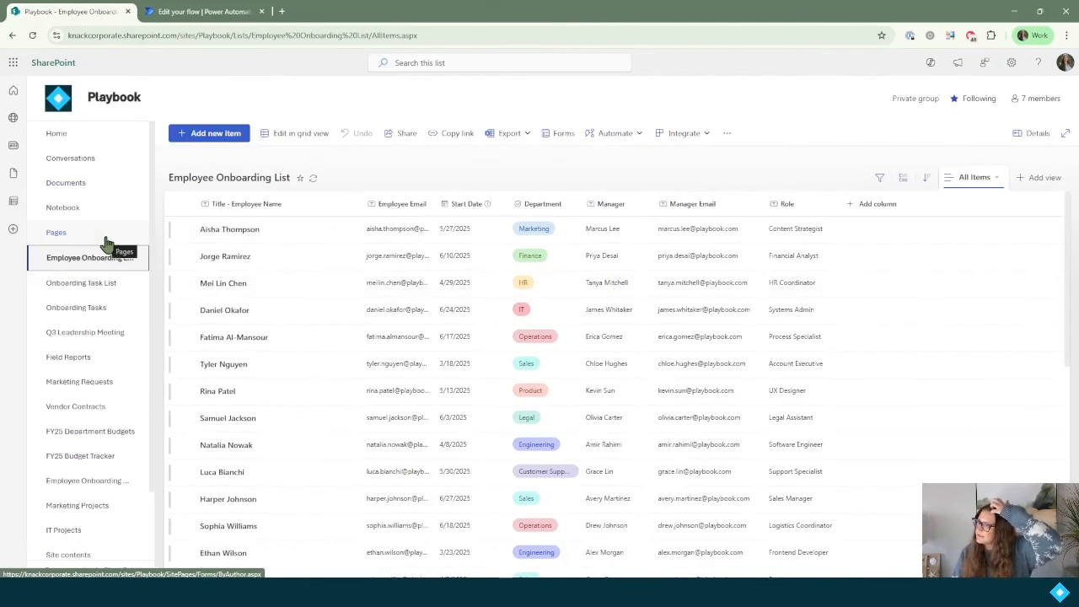
{"action": "left_click", "coordinate": [185, 231]}
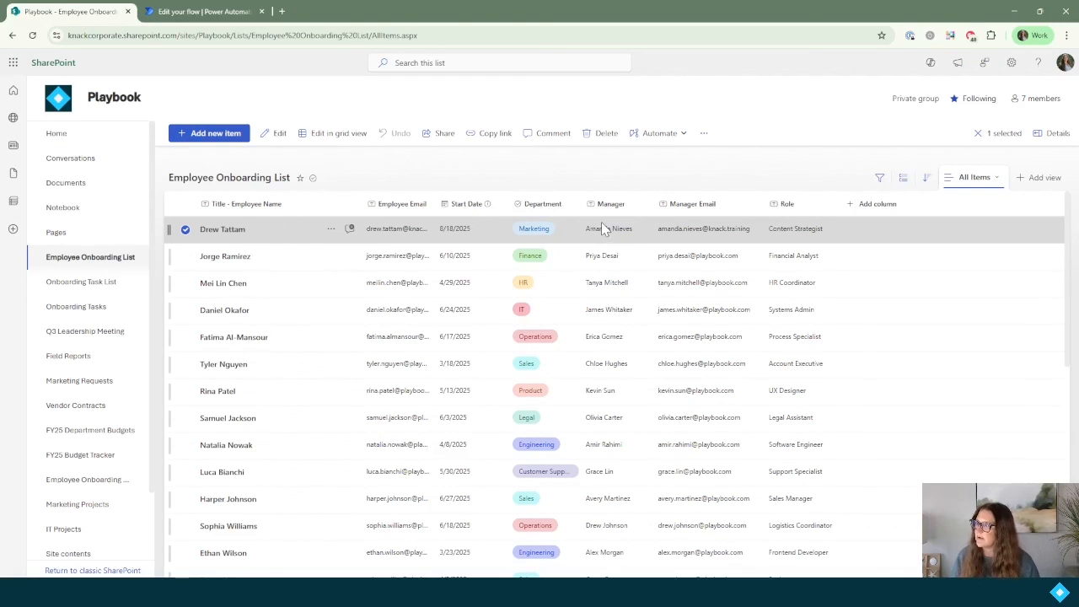
{"action": "left_click", "coordinate": [683, 135]}
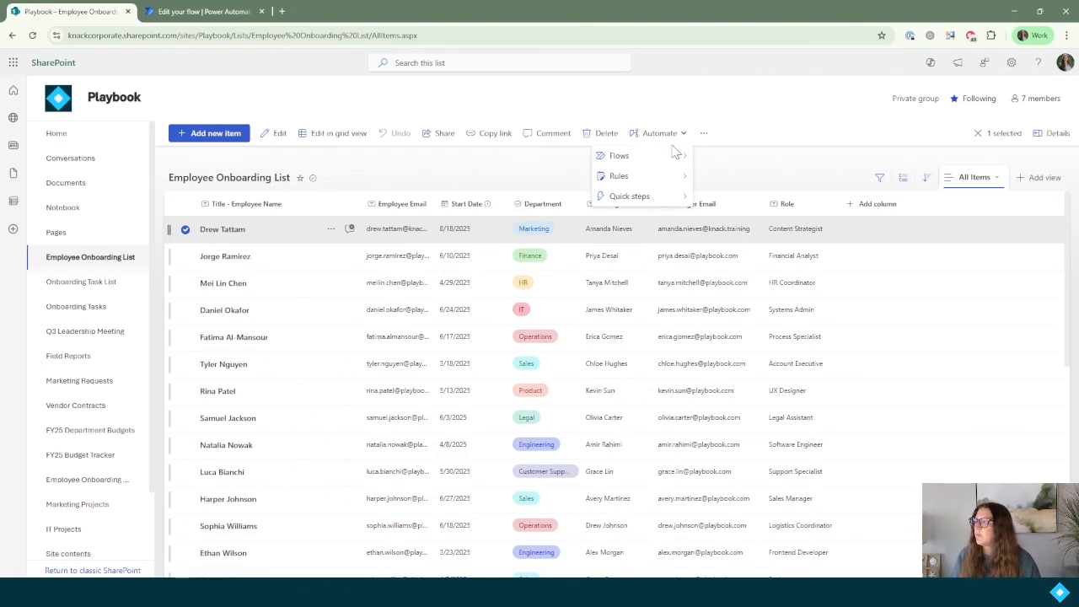
{"action": "mouse_move", "coordinate": [672, 159]}
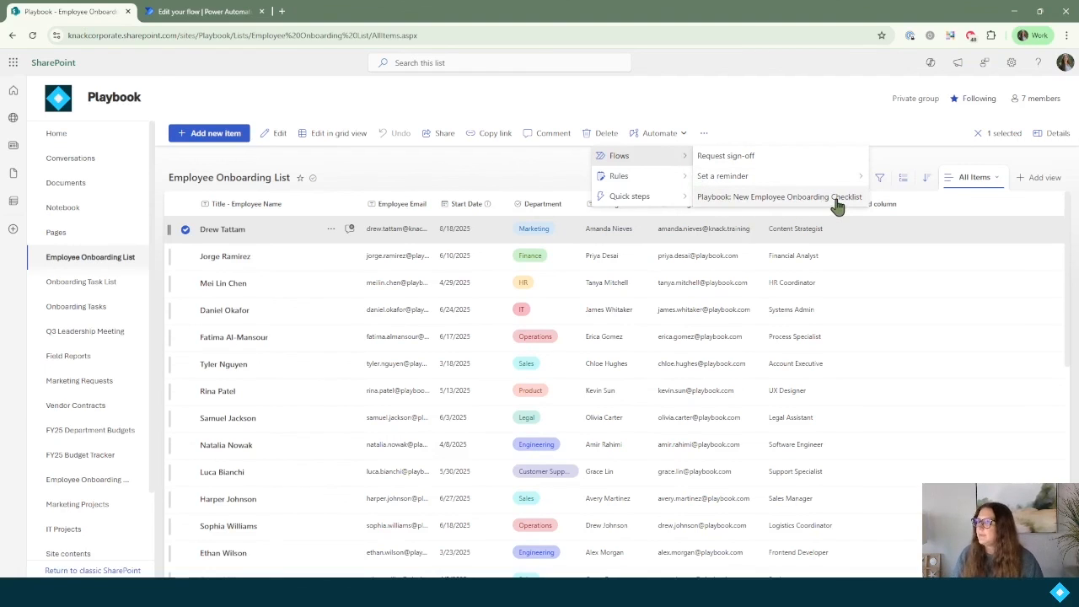
{"action": "left_click", "coordinate": [776, 198]}
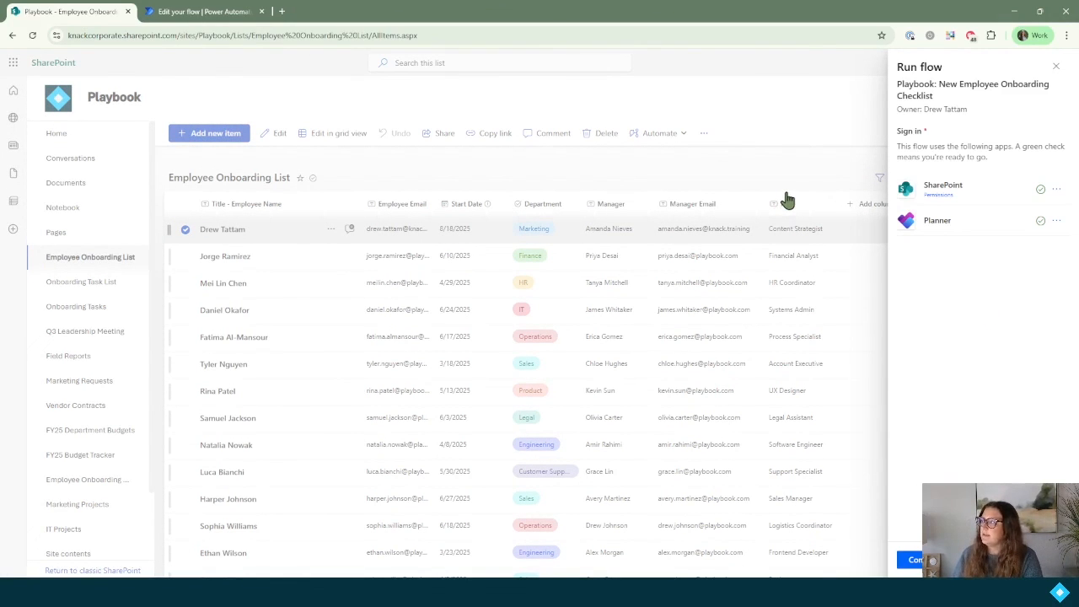
{"action": "left_click", "coordinate": [916, 559]}
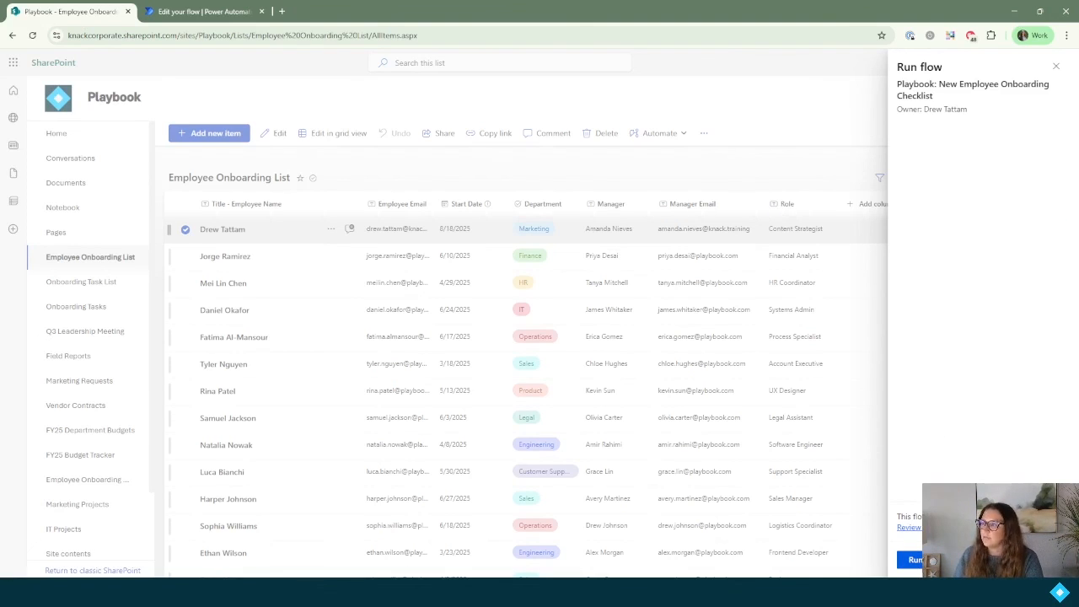
{"action": "left_click", "coordinate": [915, 560]}
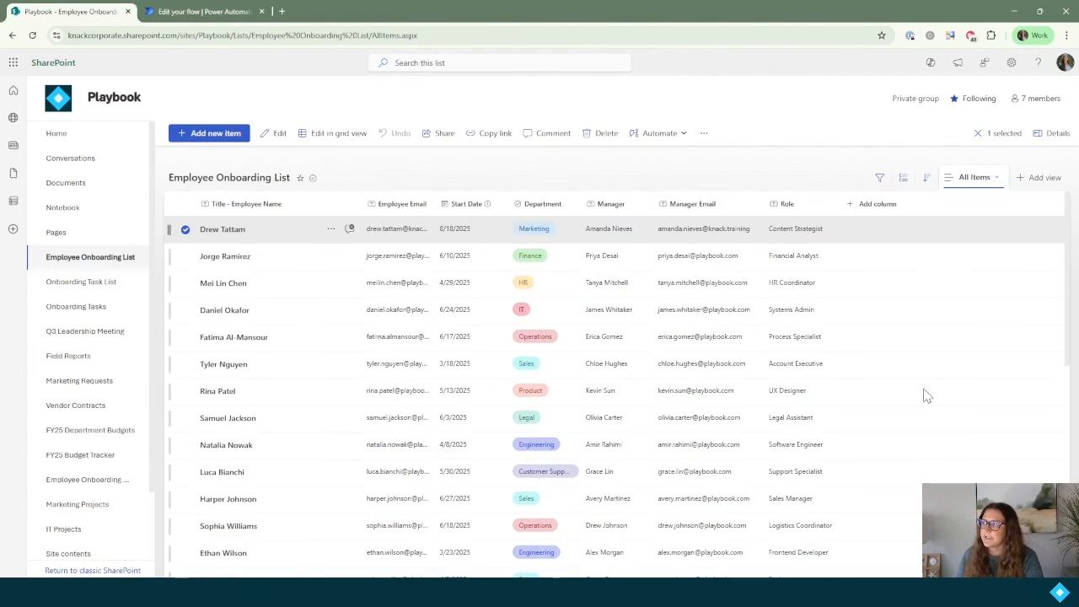
Step: Confirm the latest flow run succeeded and review its Apply to each loop and Switch steps
{"action": "left_click", "coordinate": [225, 15]}
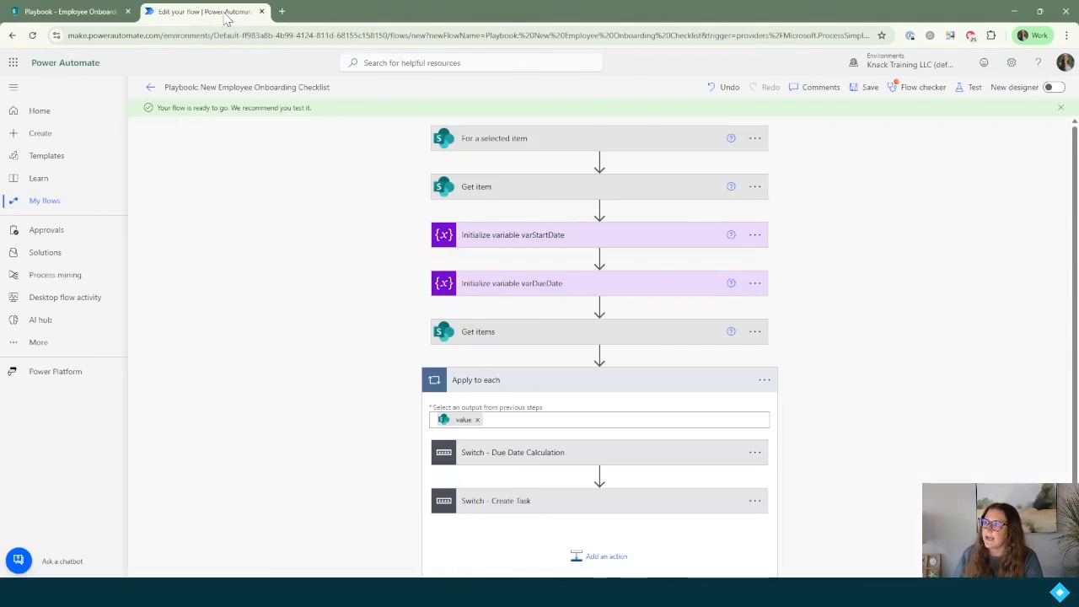
{"action": "left_click", "coordinate": [150, 90]}
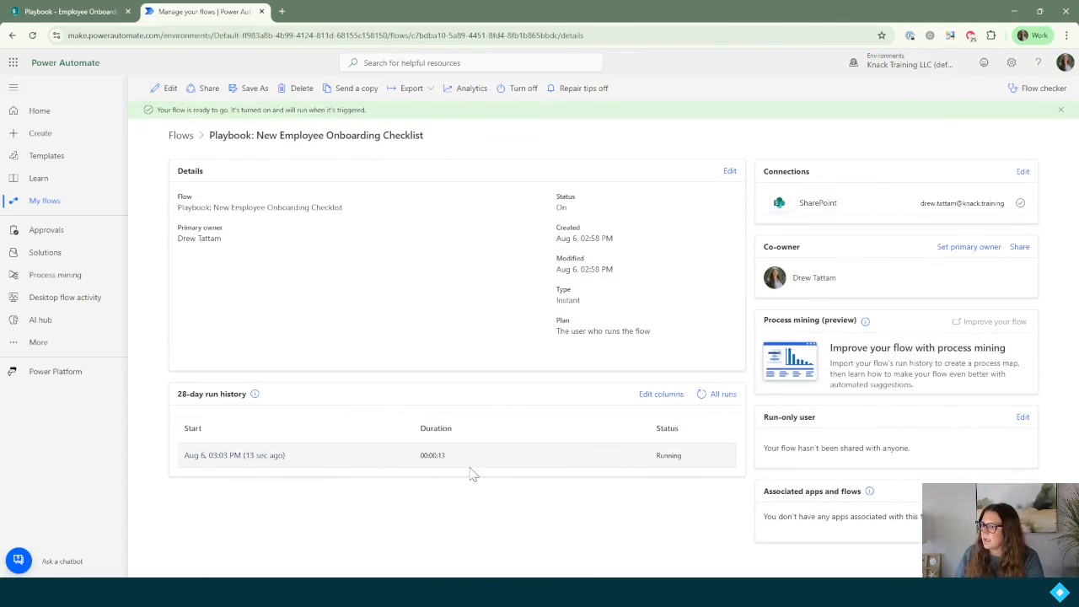
{"action": "left_click", "coordinate": [237, 463]}
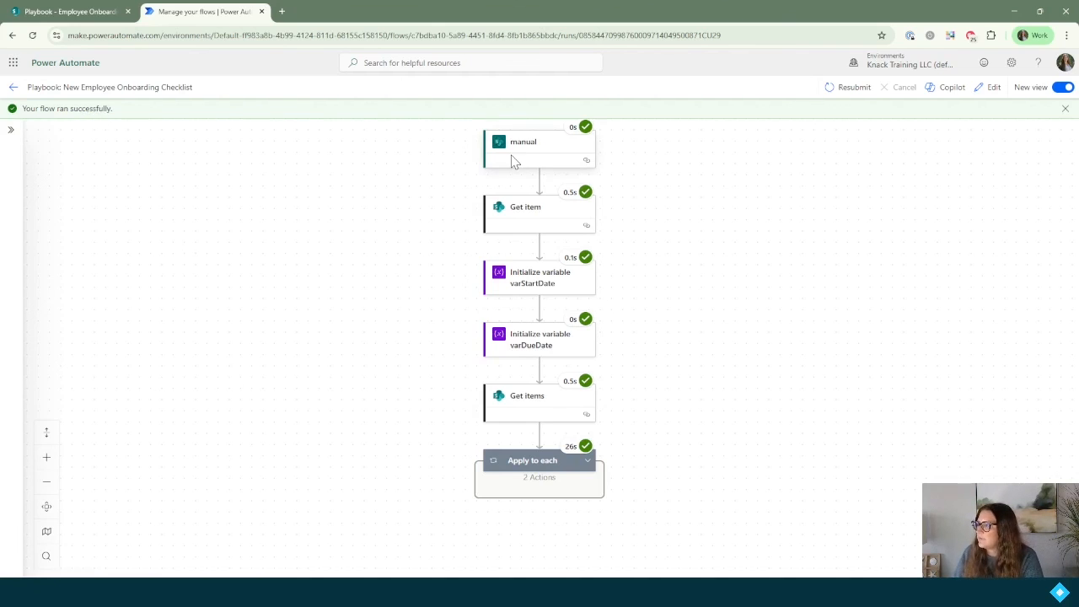
{"action": "mouse_move", "coordinate": [587, 135]}
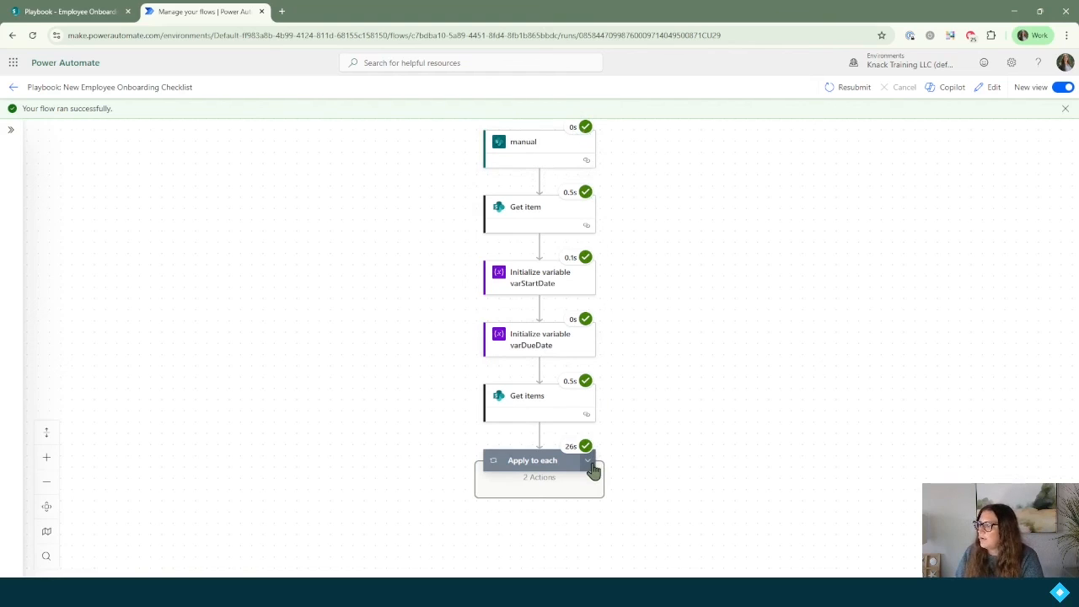
{"action": "left_click", "coordinate": [542, 474]}
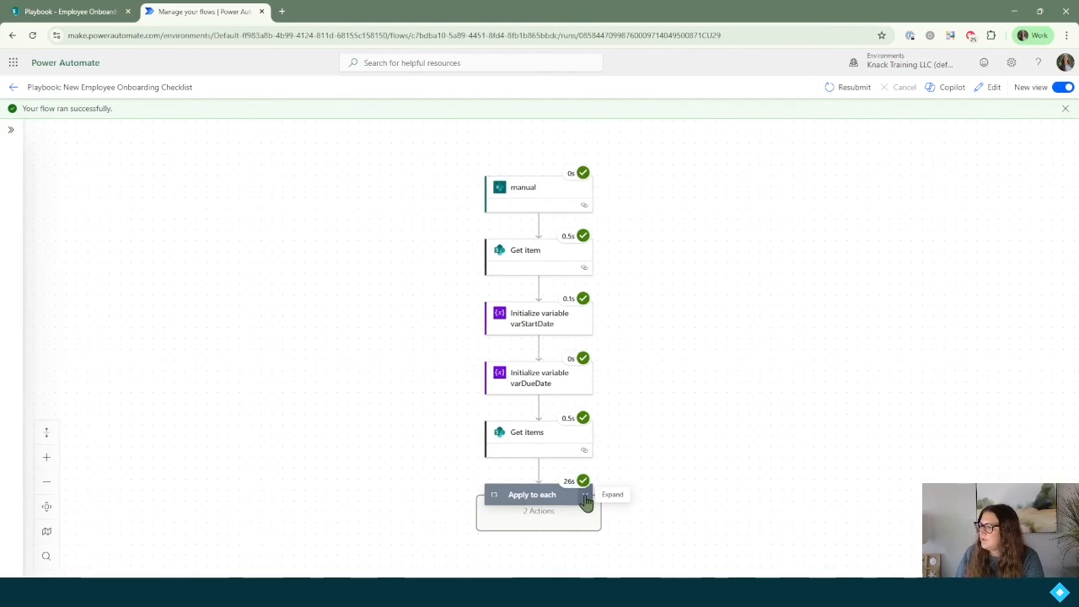
{"action": "left_click_drag", "start_coordinate": [350, 506], "coordinate": [312, 282]}
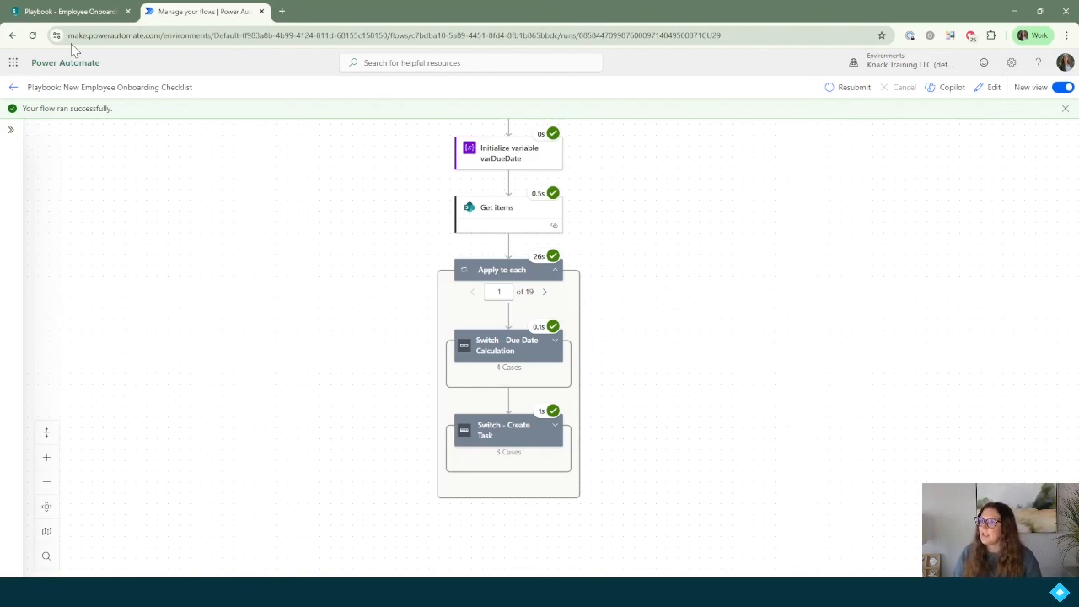
{"action": "left_click", "coordinate": [91, 14]}
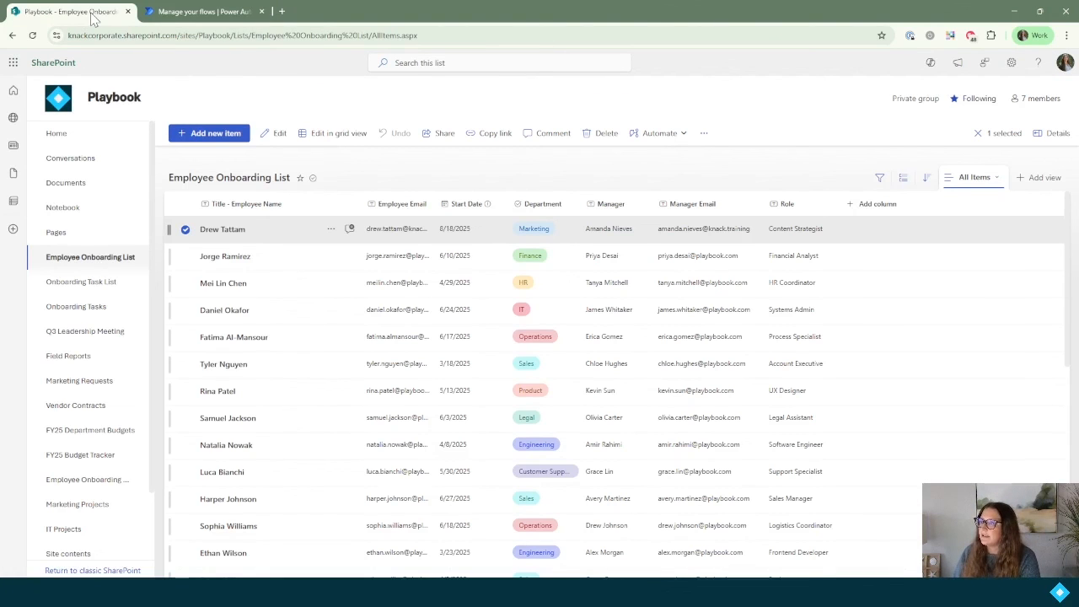
Step: Review the Onboarding Tasks board's Manager, New Employee and HR Department buckets with due dates
{"action": "left_click", "coordinate": [80, 311]}
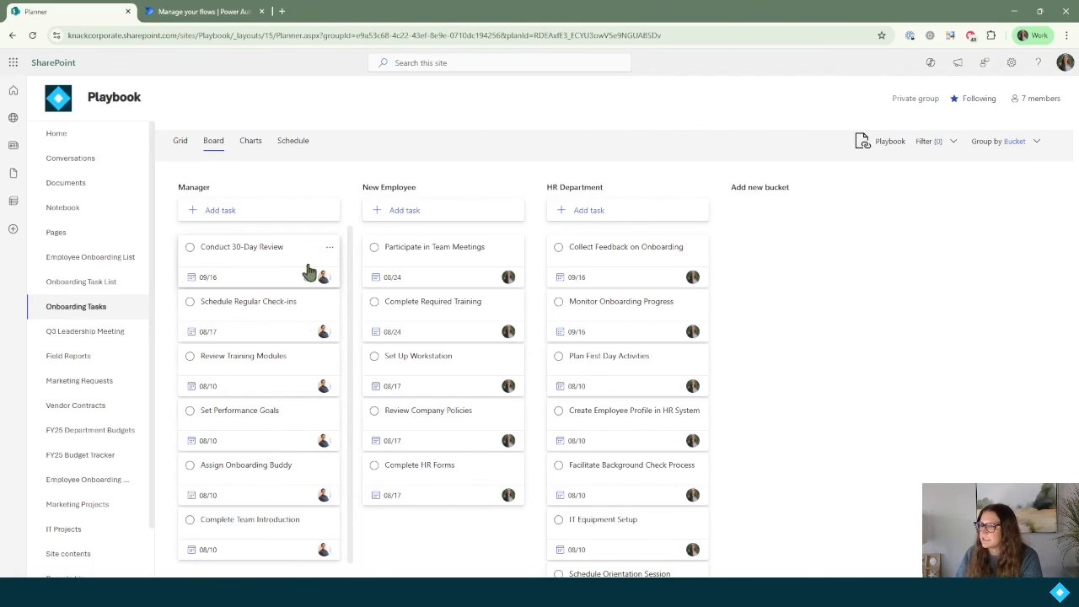
{"action": "scroll", "coordinate": [282, 292], "scroll_direction": "down", "scroll_amount": 1}
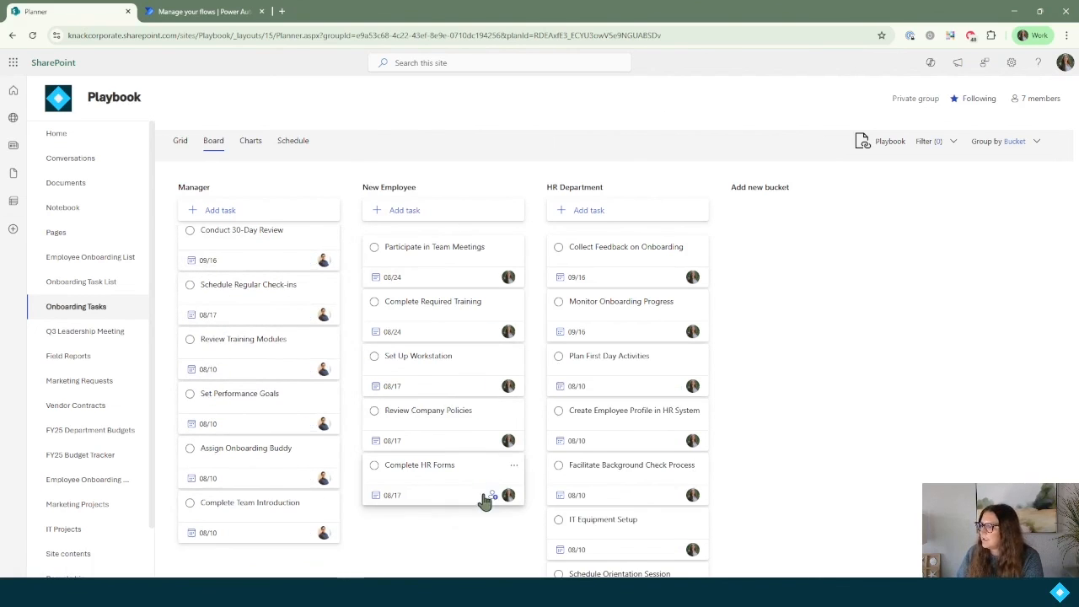
{"action": "scroll", "coordinate": [622, 362], "scroll_direction": "down", "scroll_amount": 2}
{"action": "scroll", "coordinate": [631, 482], "scroll_direction": "up", "scroll_amount": 2}
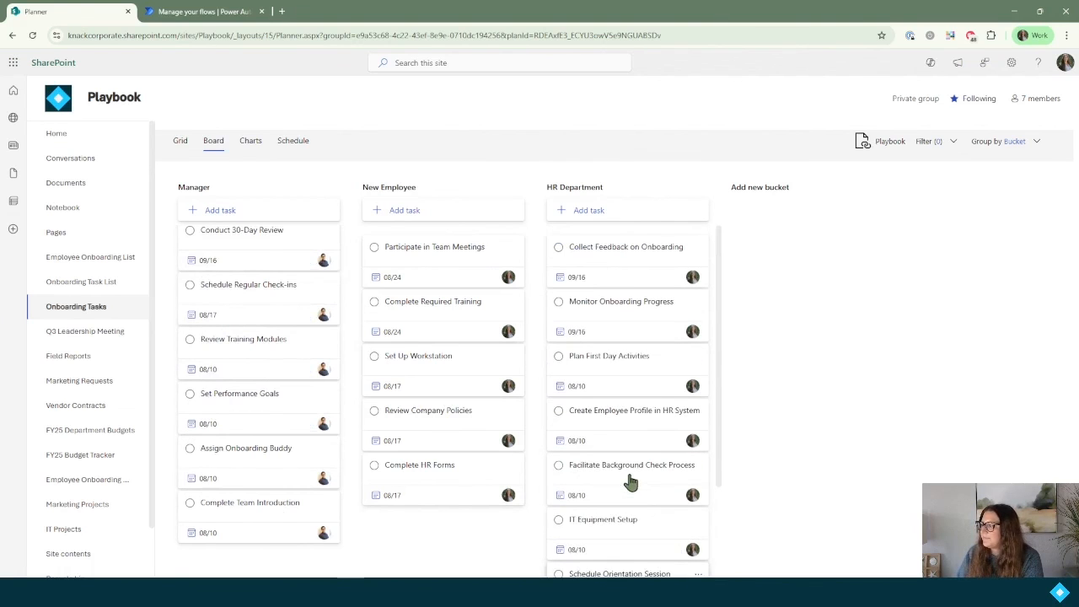